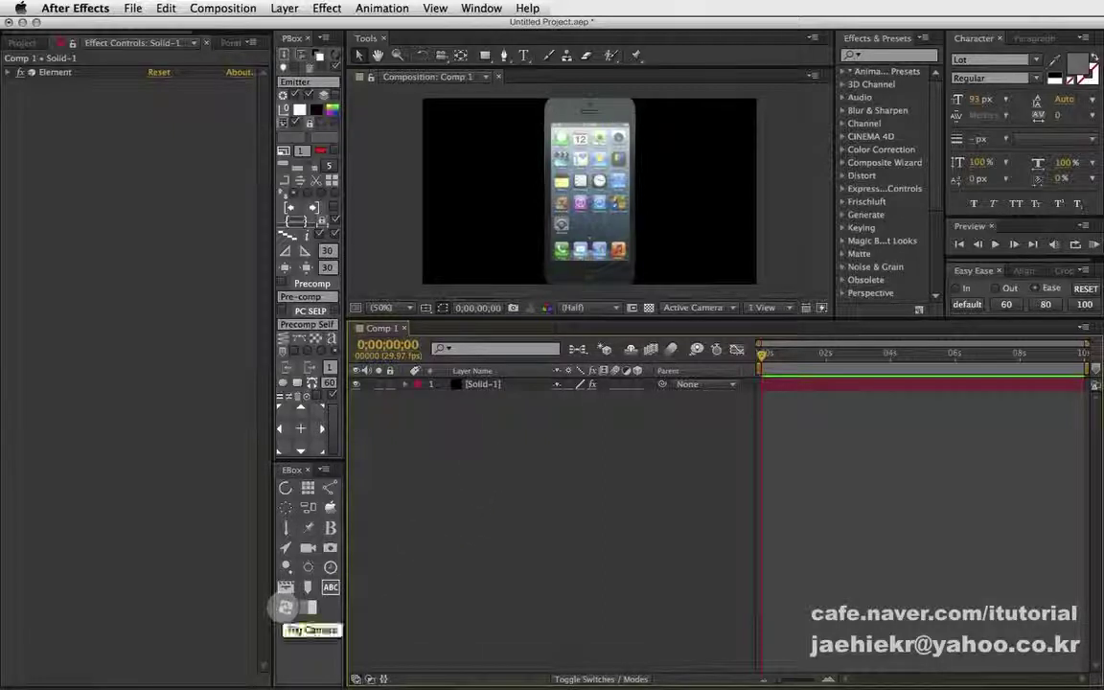
Add an EBox camera rig, creating Rig Control Null and Rig Camera layers.
click(285, 607)
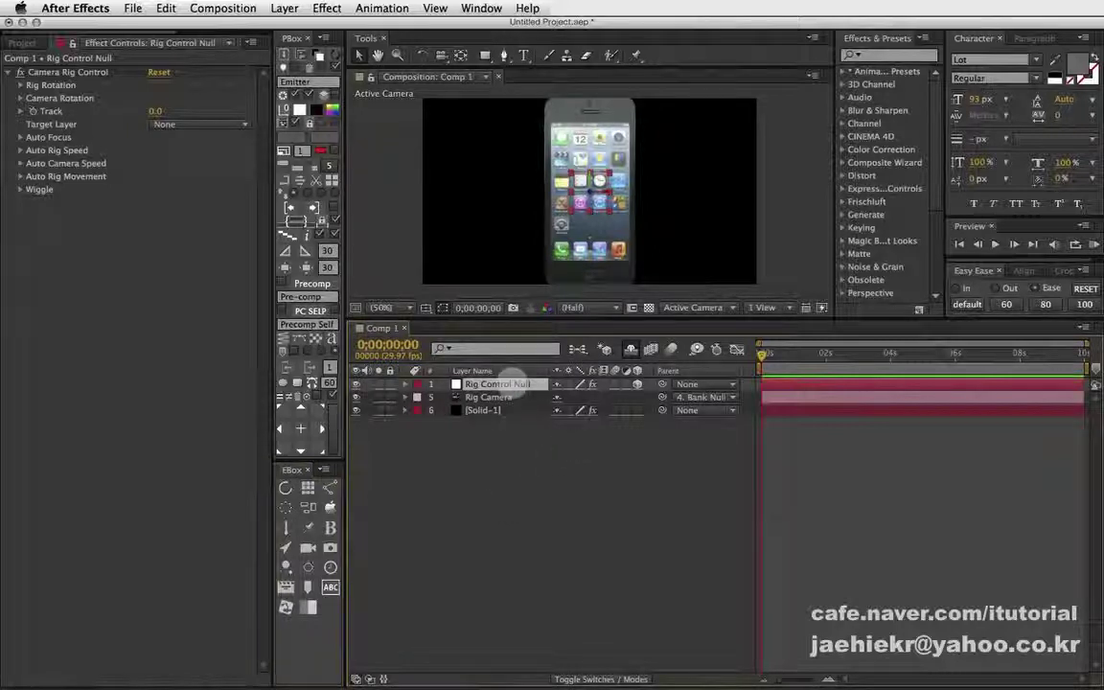
click(489, 396)
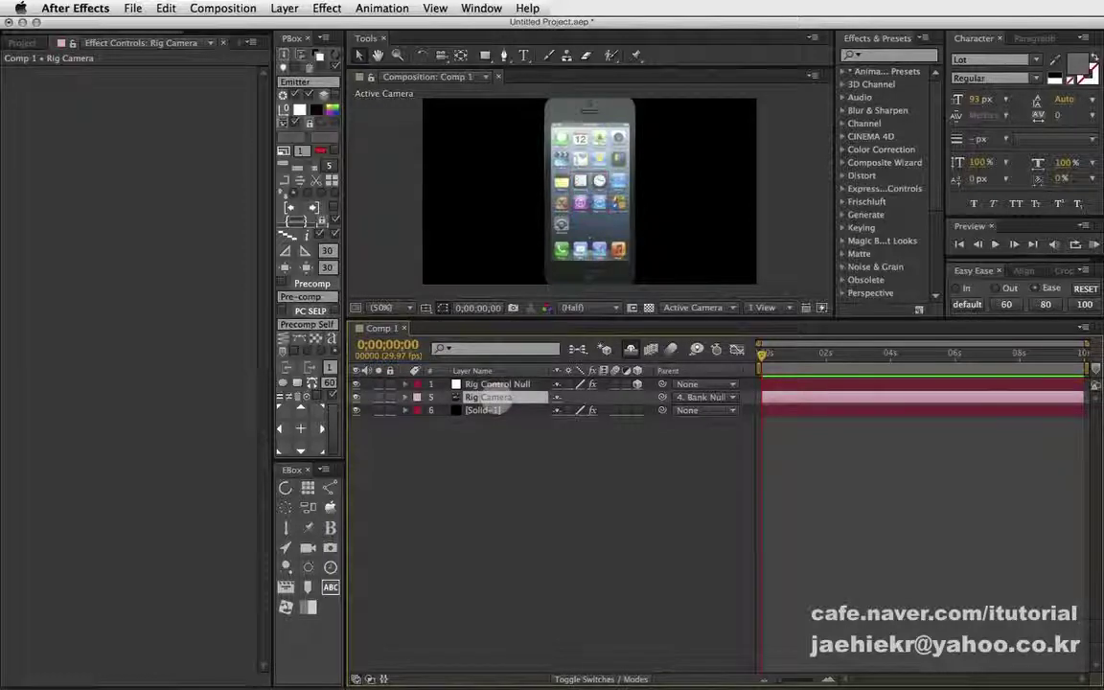
click(492, 383)
Reveal the rig's heading, pitch and bank helper nulls, hide them again, and reselect Rig Control Null.
click(629, 349)
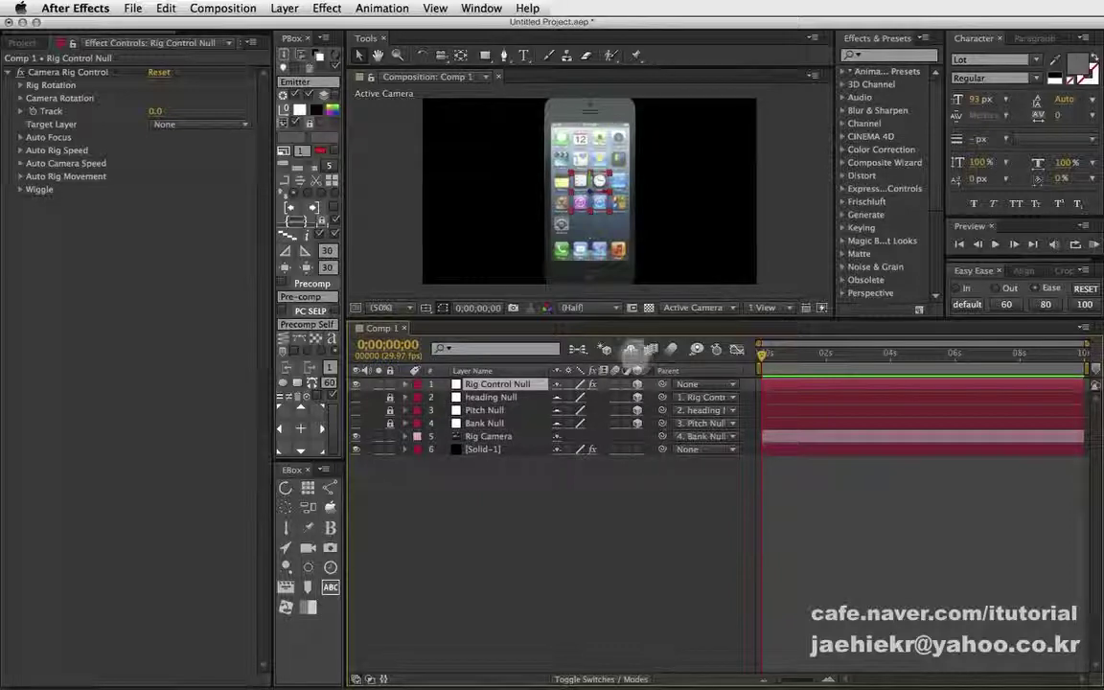
click(630, 349)
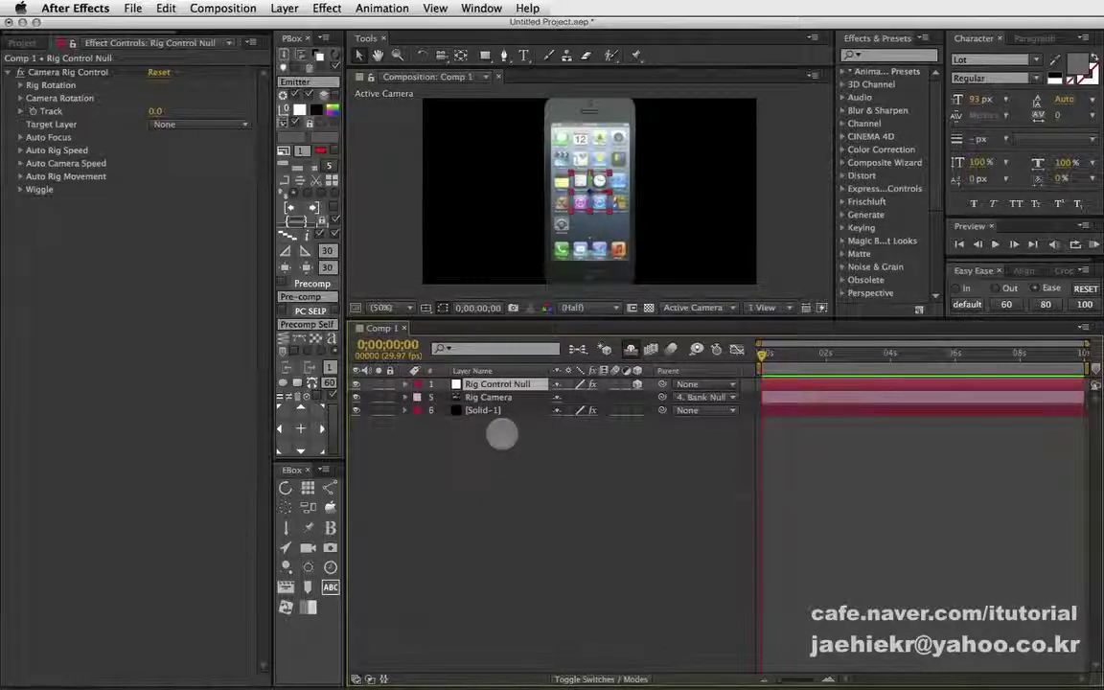
click(462, 428)
click(495, 384)
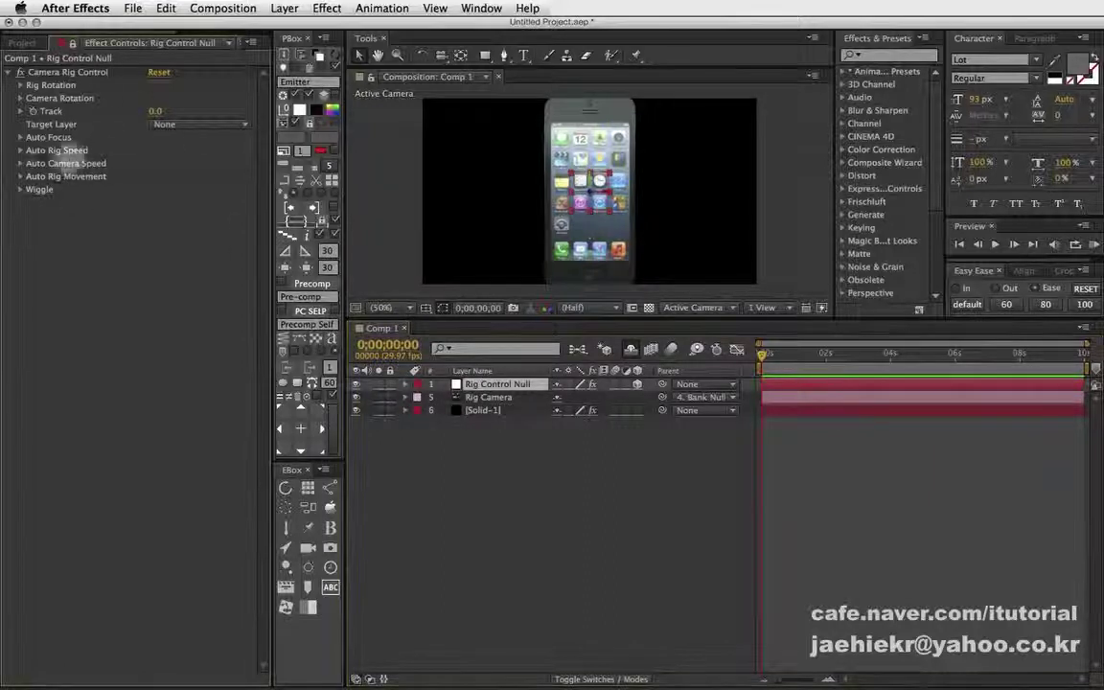
click(20, 85)
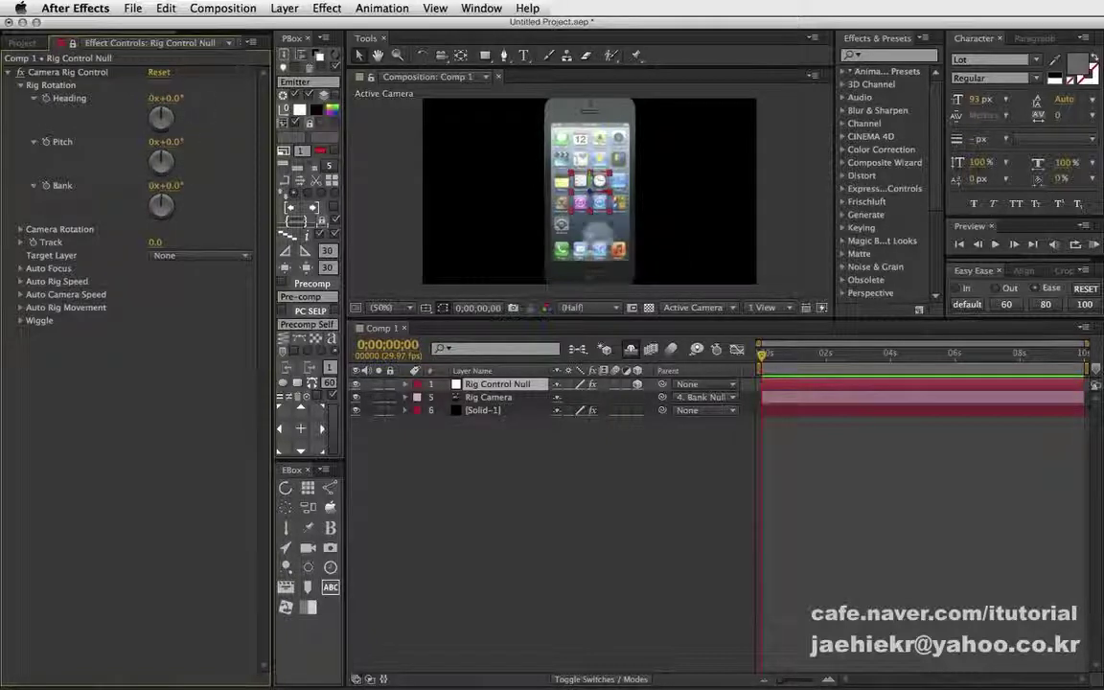
View from Custom View 1 and set Rig Camera to the 24mm lens preset.
click(692, 308)
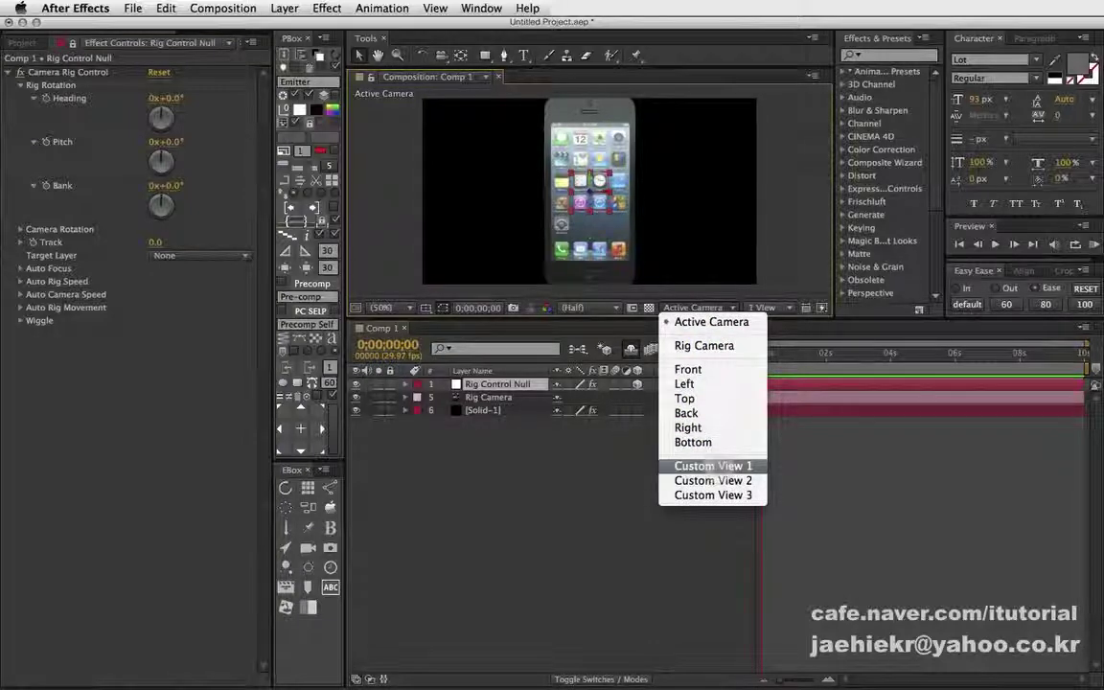
click(707, 466)
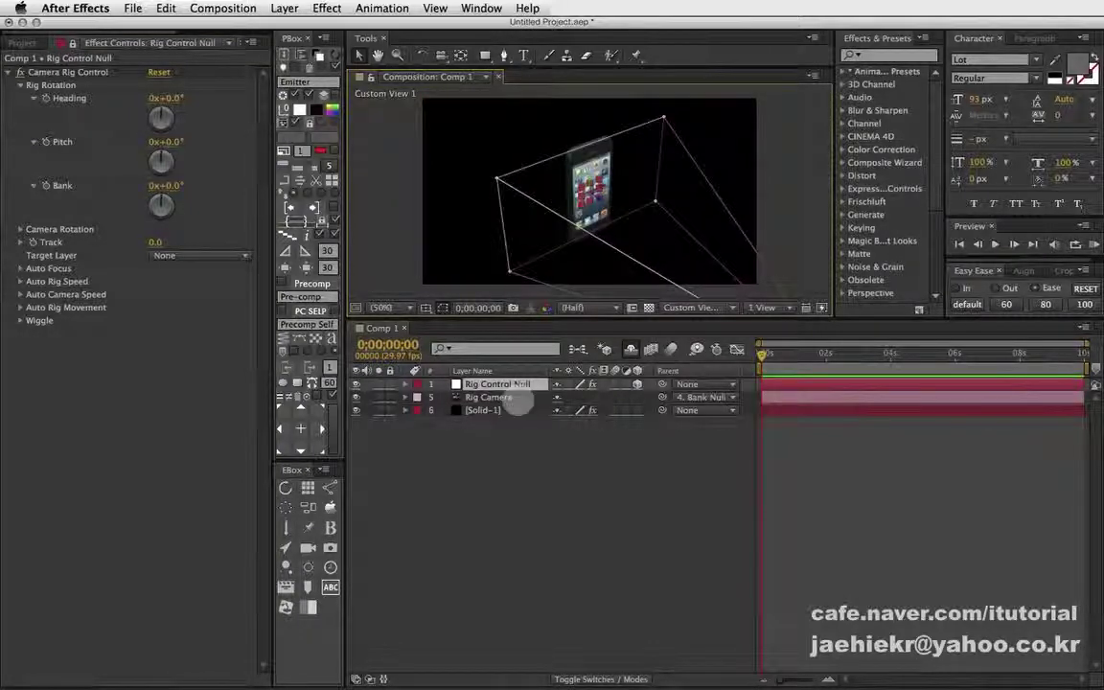
double_click(489, 397)
click(490, 324)
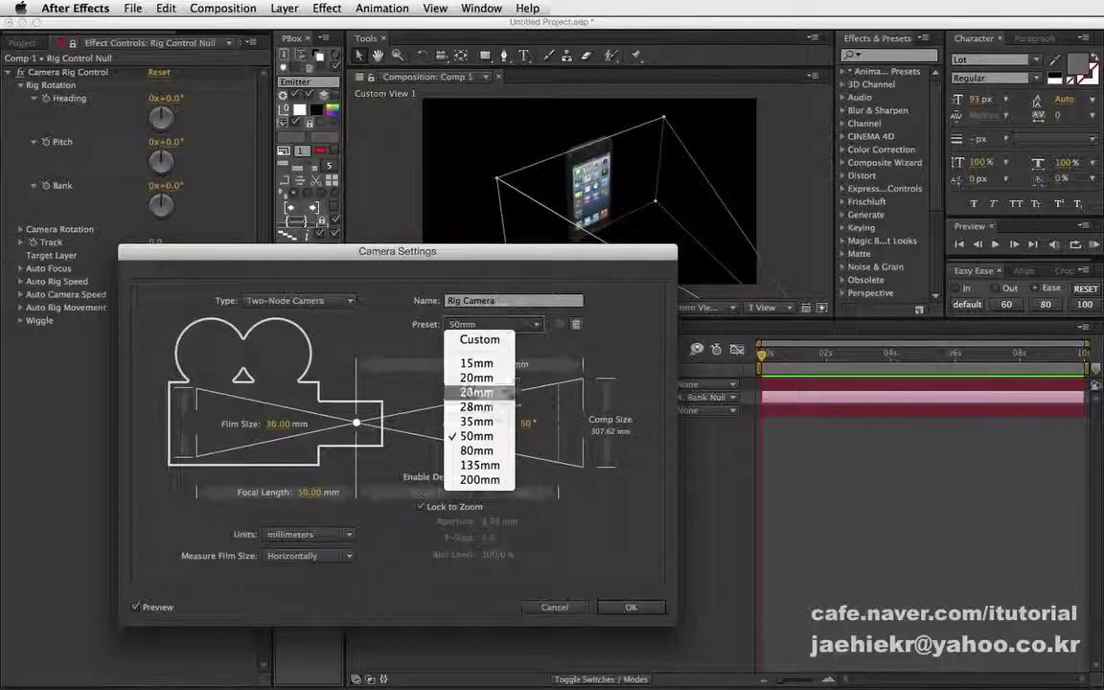
click(476, 392)
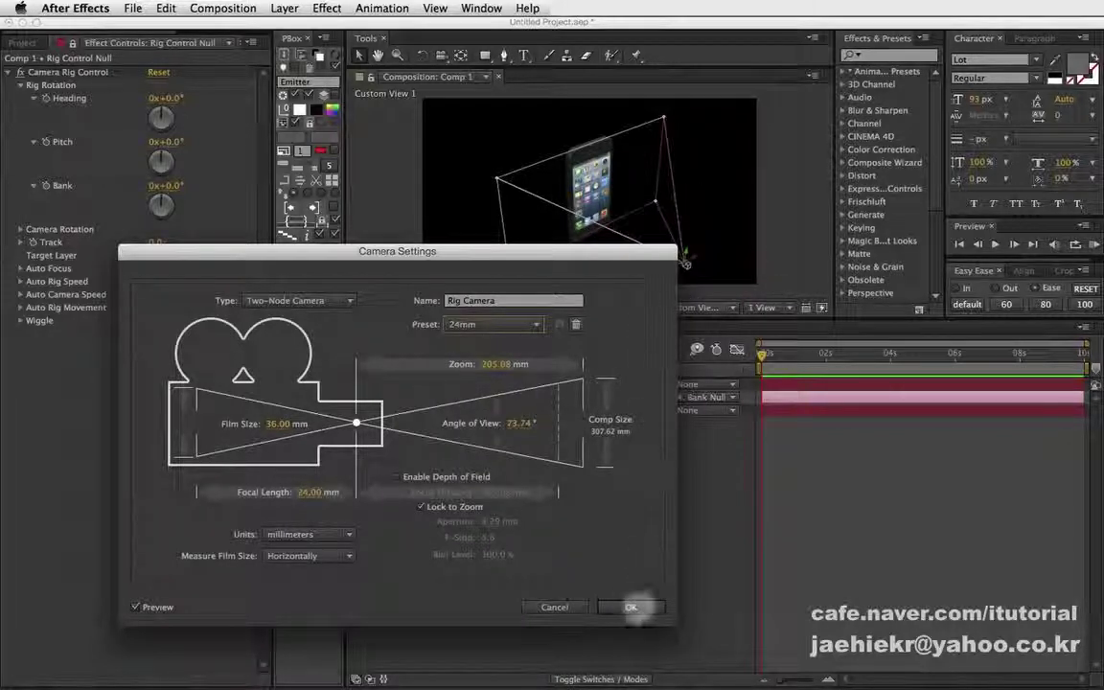
click(630, 607)
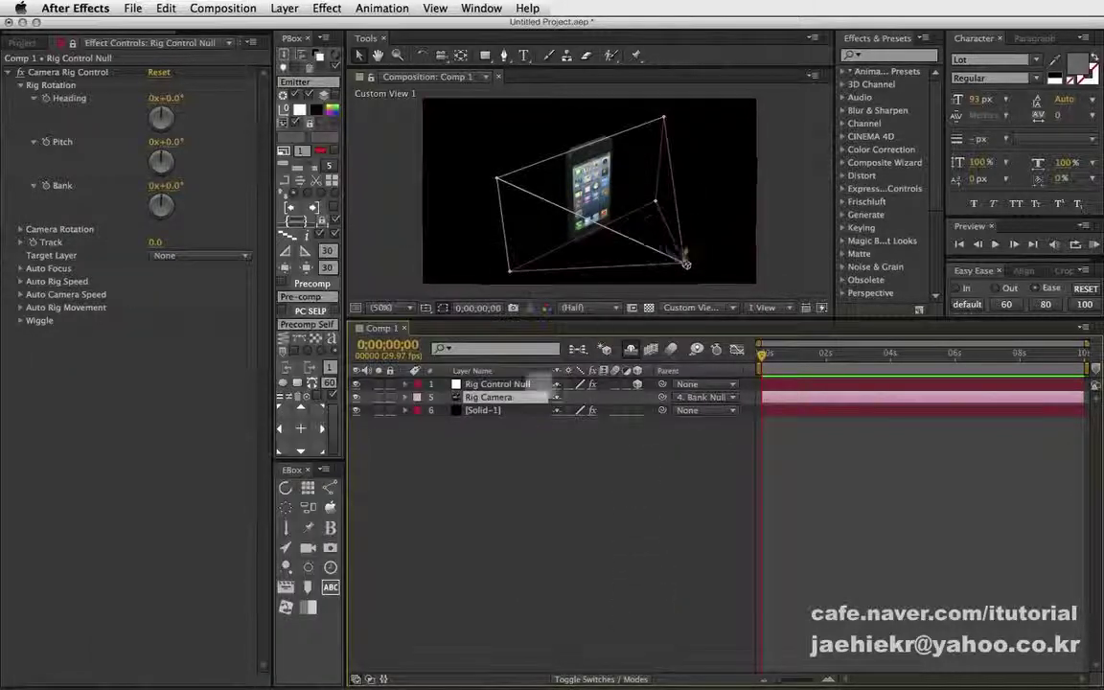
Scrub the rig's Heading and Pitch on Rig Control Null, then undo back to zero.
click(497, 383)
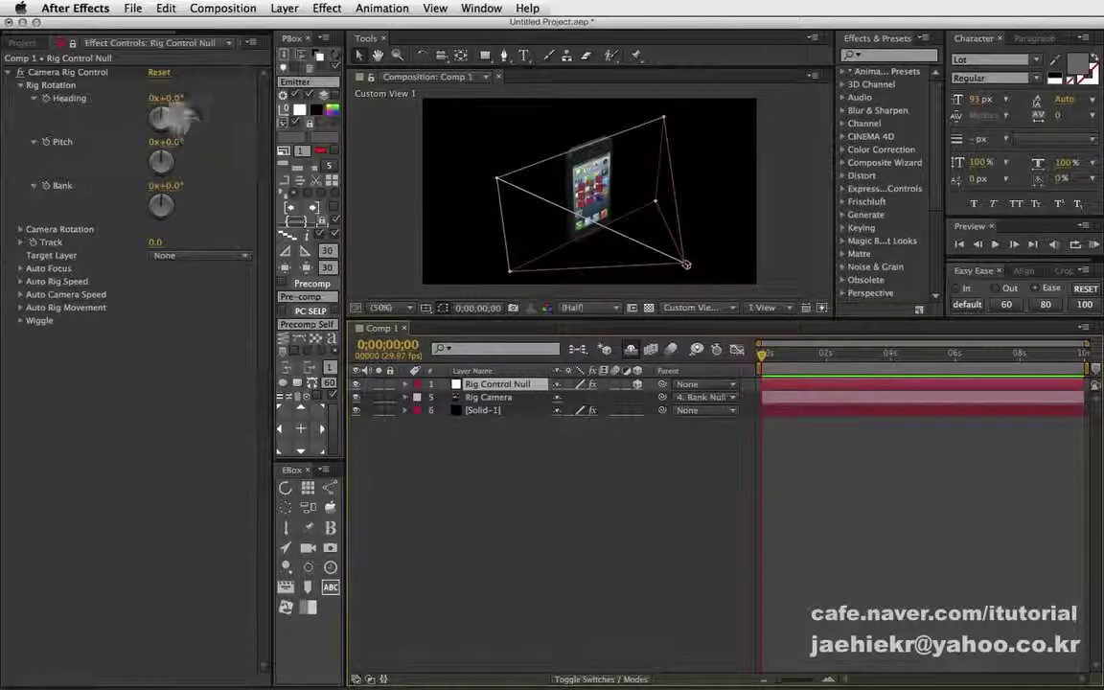
mouse_move(178, 97)
mouse_down()
mouse_move(146, 99)
mouse_move(184, 95)
mouse_up()
mouse_move(182, 142)
mouse_down()
mouse_move(213, 184)
mouse_move(181, 208)
mouse_move(179, 187)
mouse_up()
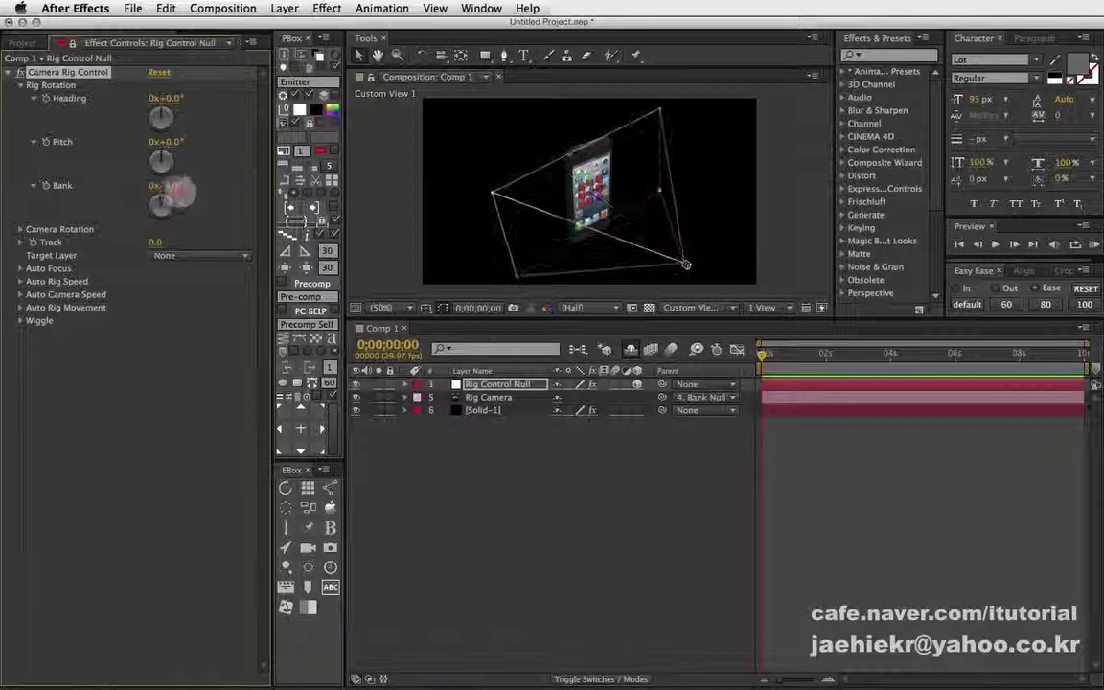
key(super+z)
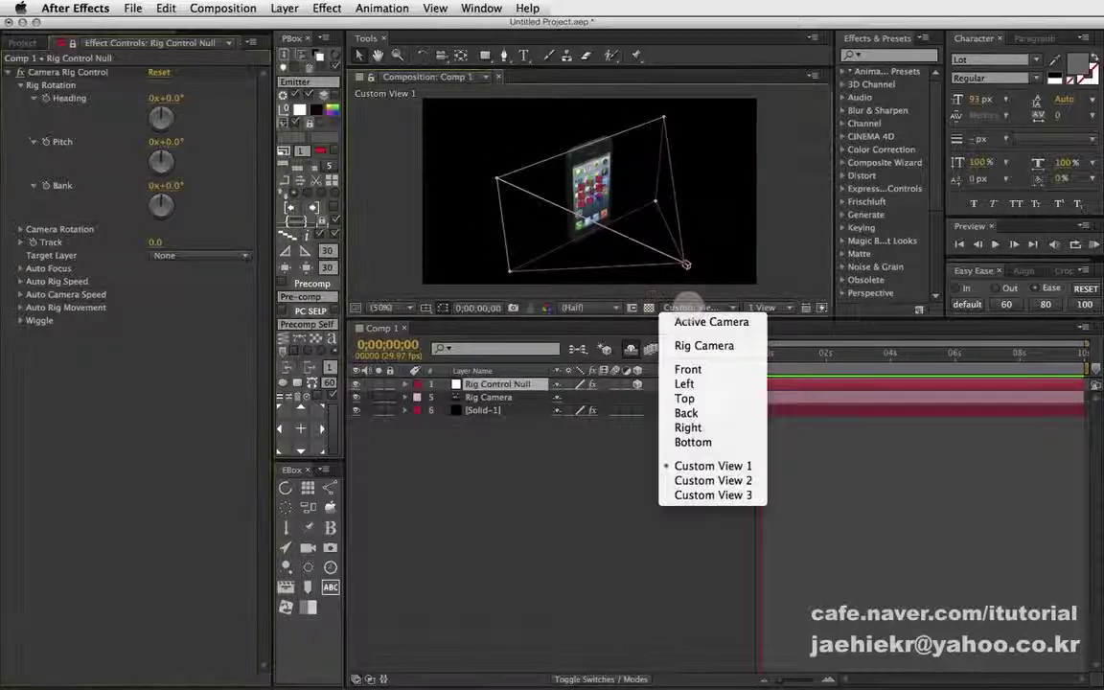
Try the rig's Track from Custom View 1, then return the viewer to Active Camera.
click(692, 307)
click(711, 322)
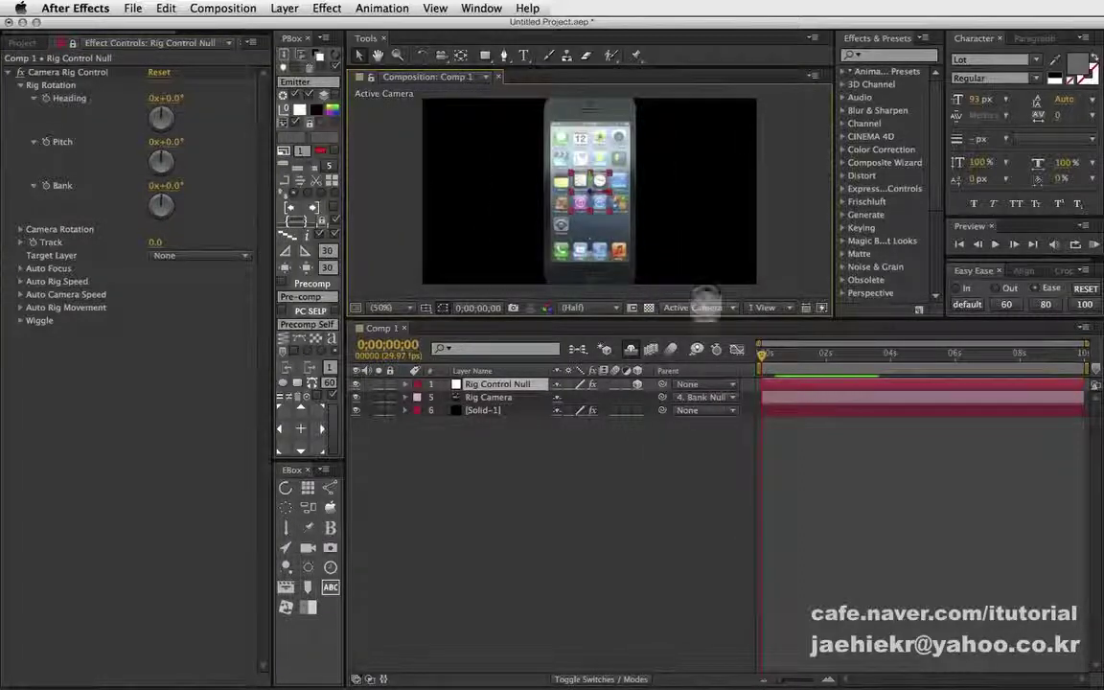
click(704, 305)
click(700, 461)
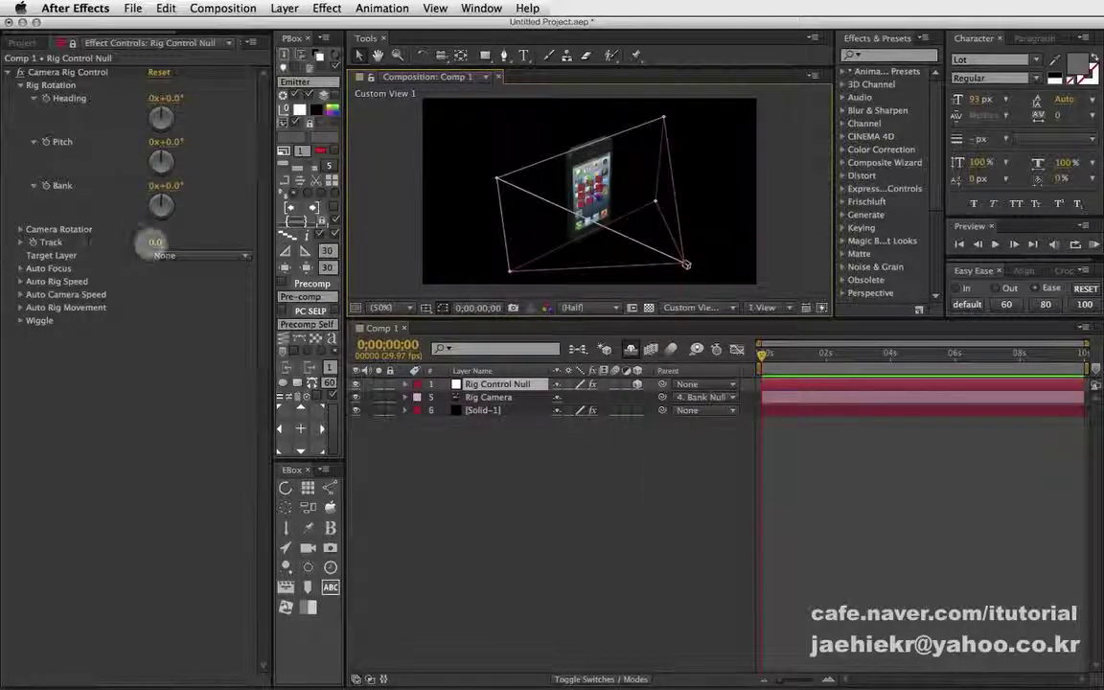
drag(154, 241, 156, 241)
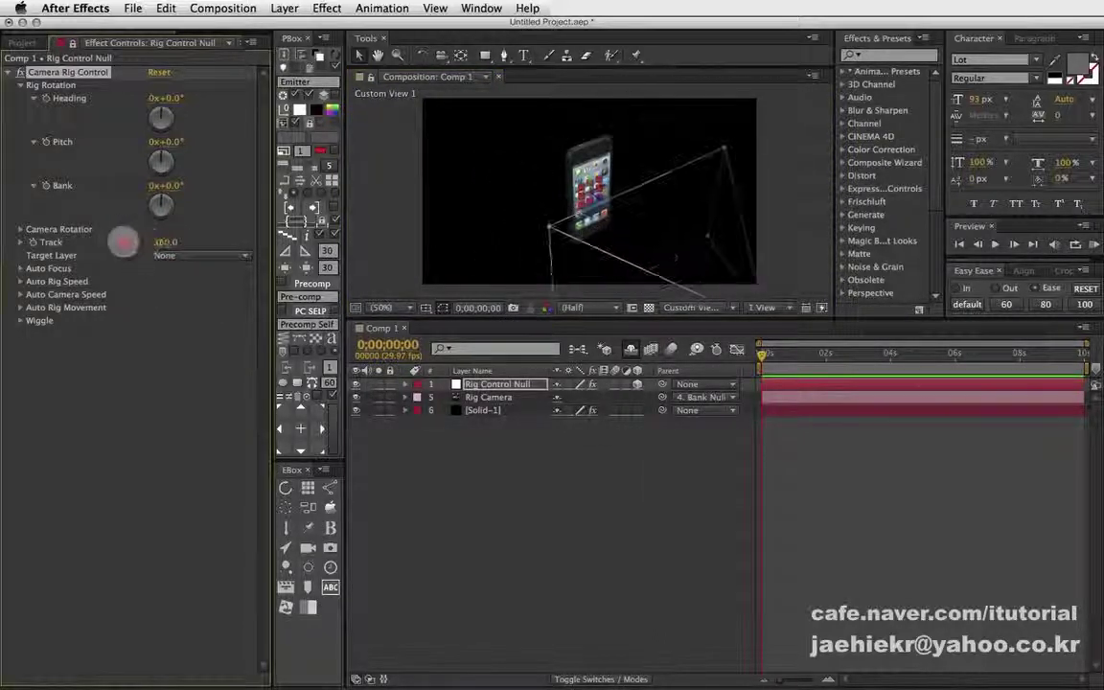
drag(156, 241, 159, 241)
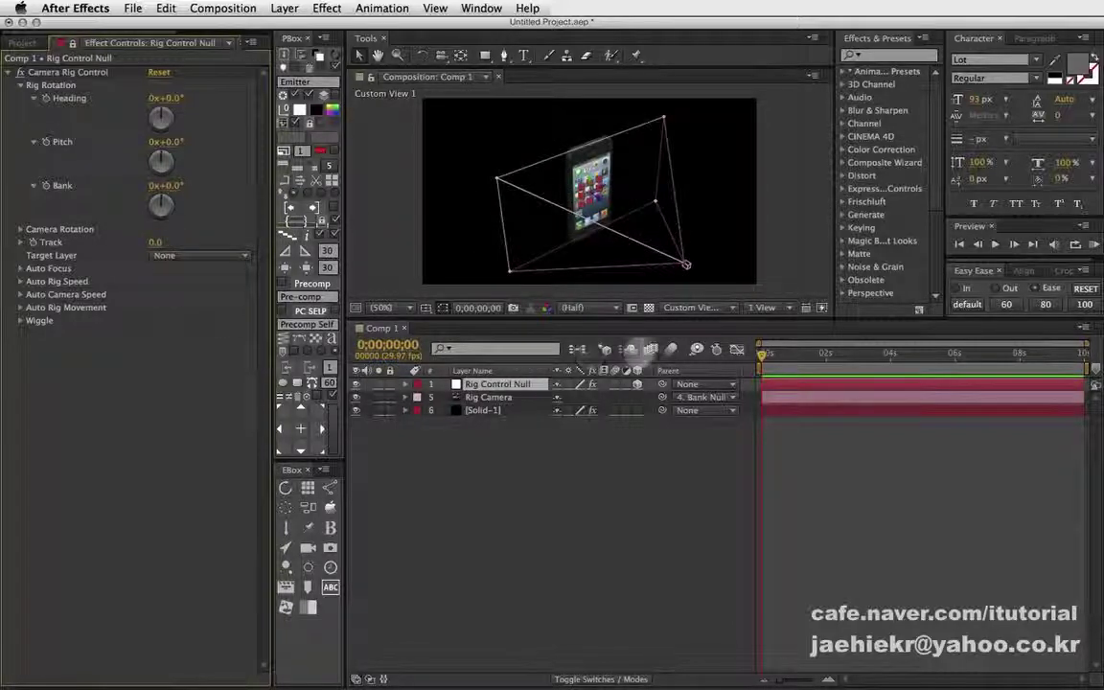
click(730, 306)
click(707, 320)
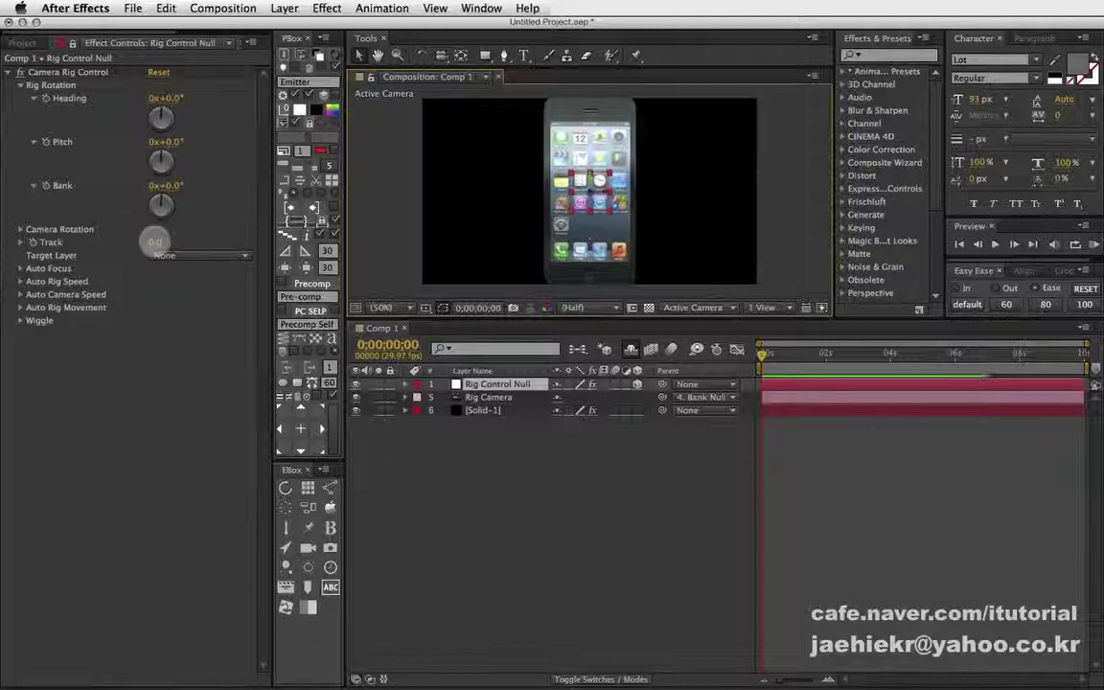
Scrub the rig to Track -300, Pitch 13° and Heading 32°.
drag(155, 241, 161, 240)
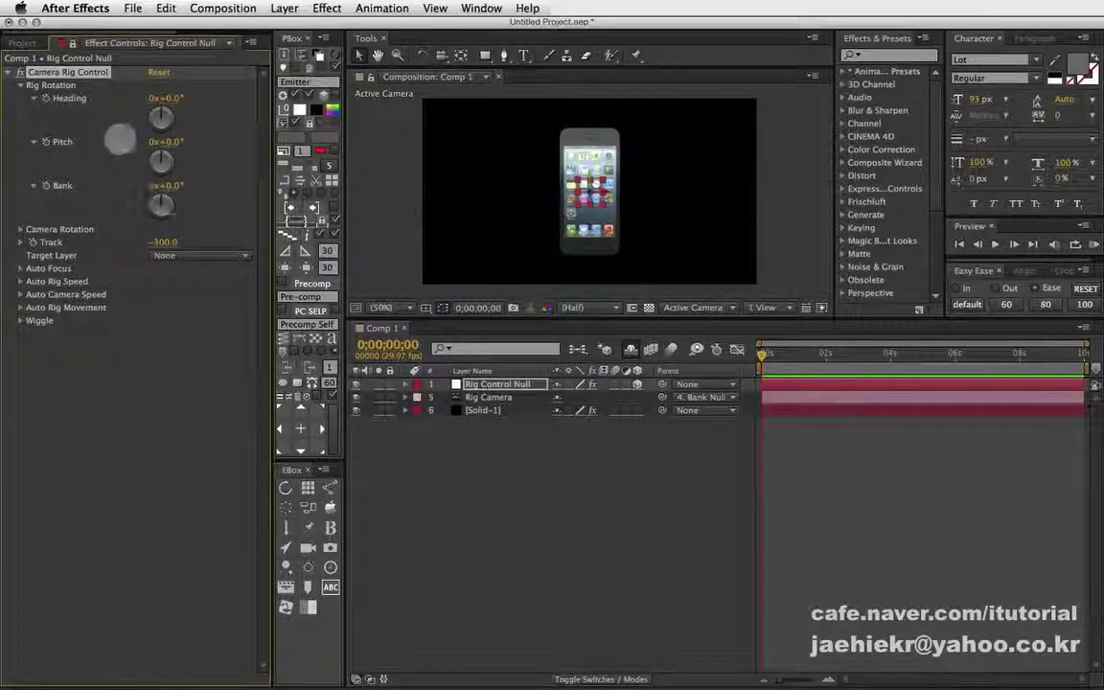
drag(179, 140, 185, 141)
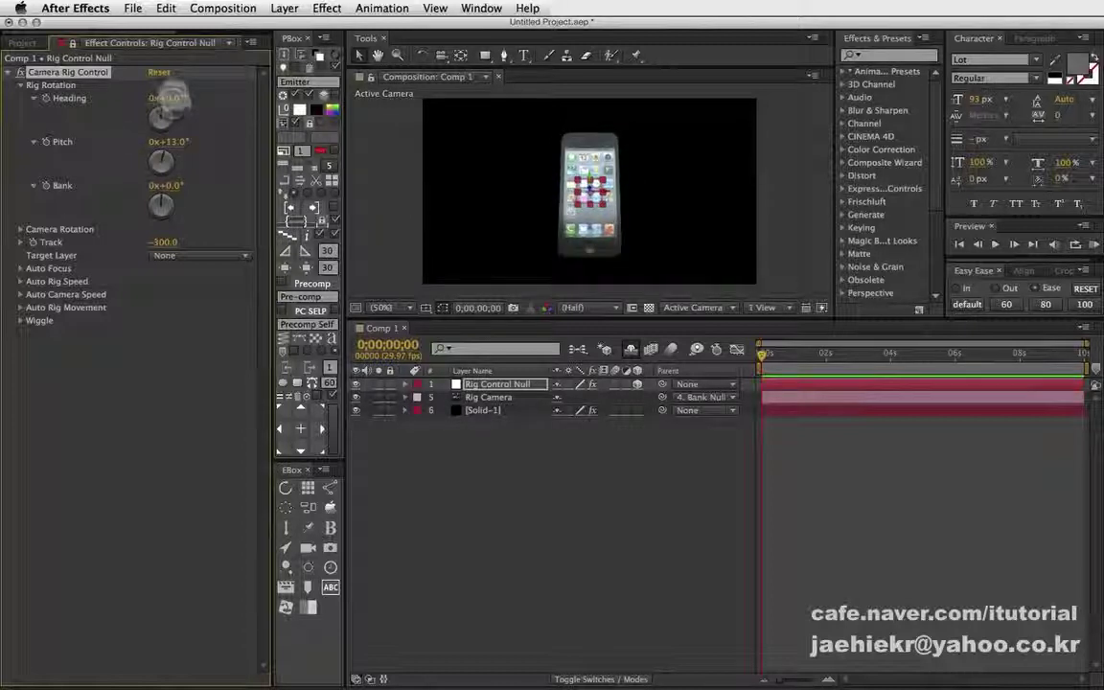
drag(171, 96, 194, 95)
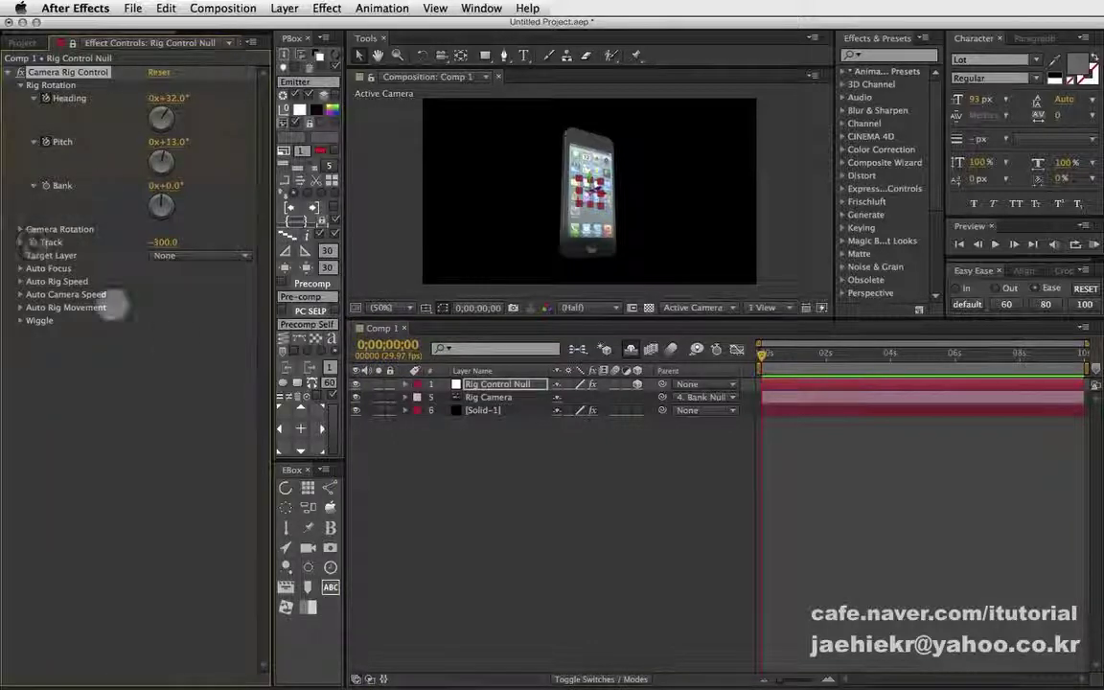
At 0;00;03;12 set Track -80, Heading 324°, Pitch -2°, show keyframes, return to start.
click(869, 353)
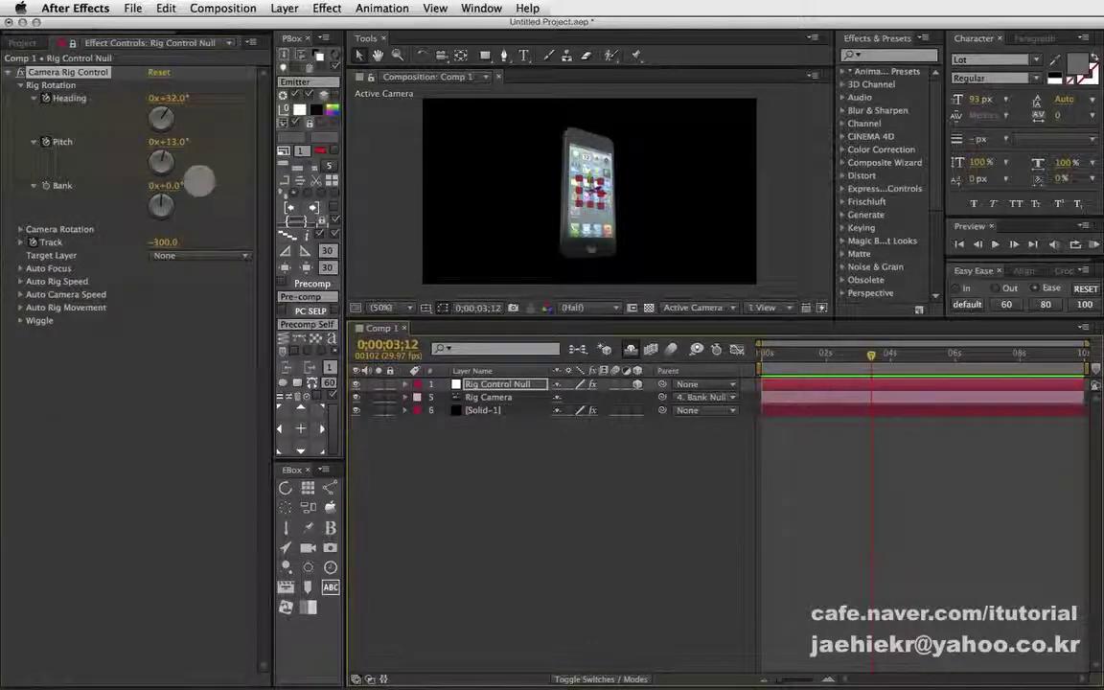
drag(163, 241, 182, 241)
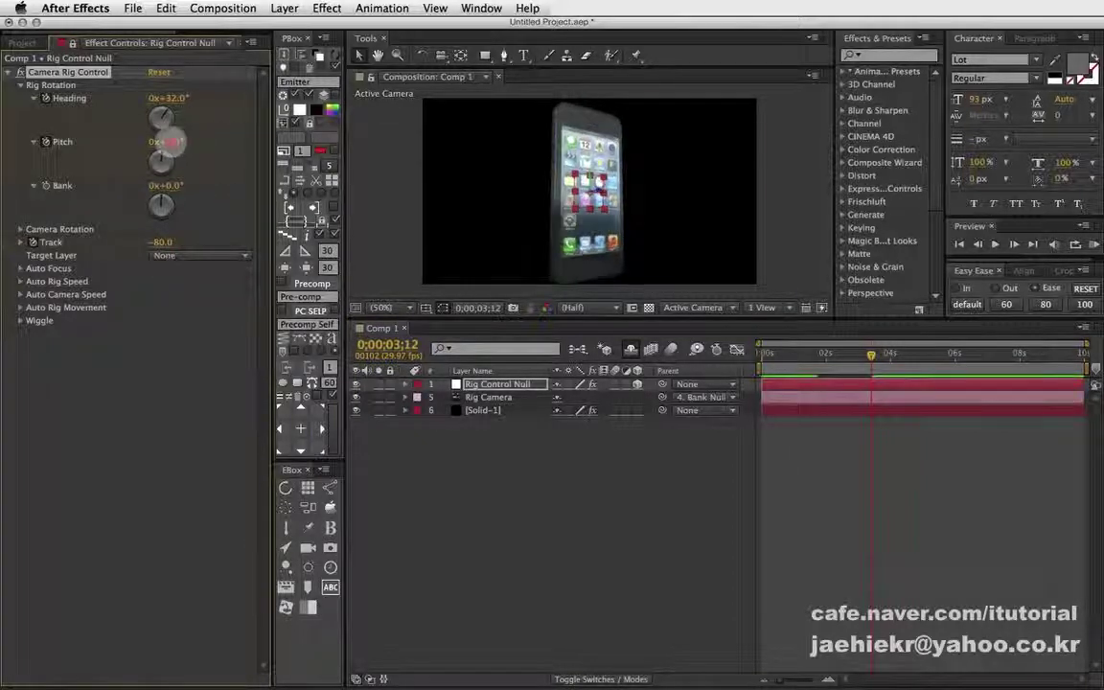
drag(177, 141, 153, 140)
drag(191, 97, 393, 103)
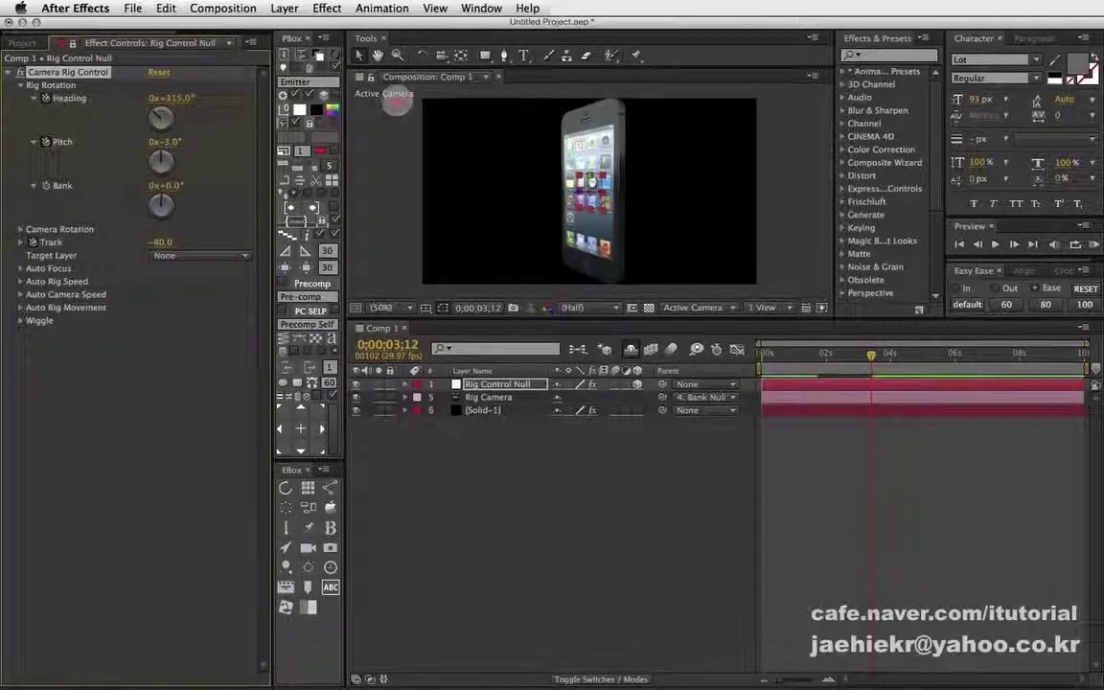
drag(392, 103, 371, 93)
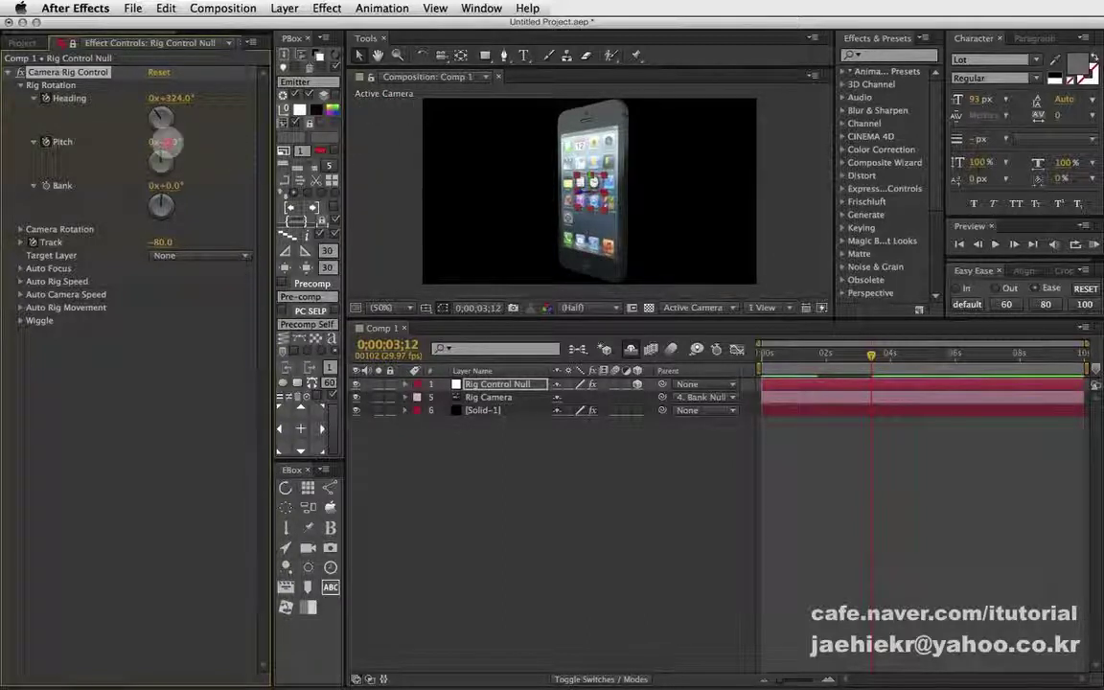
drag(166, 142, 164, 142)
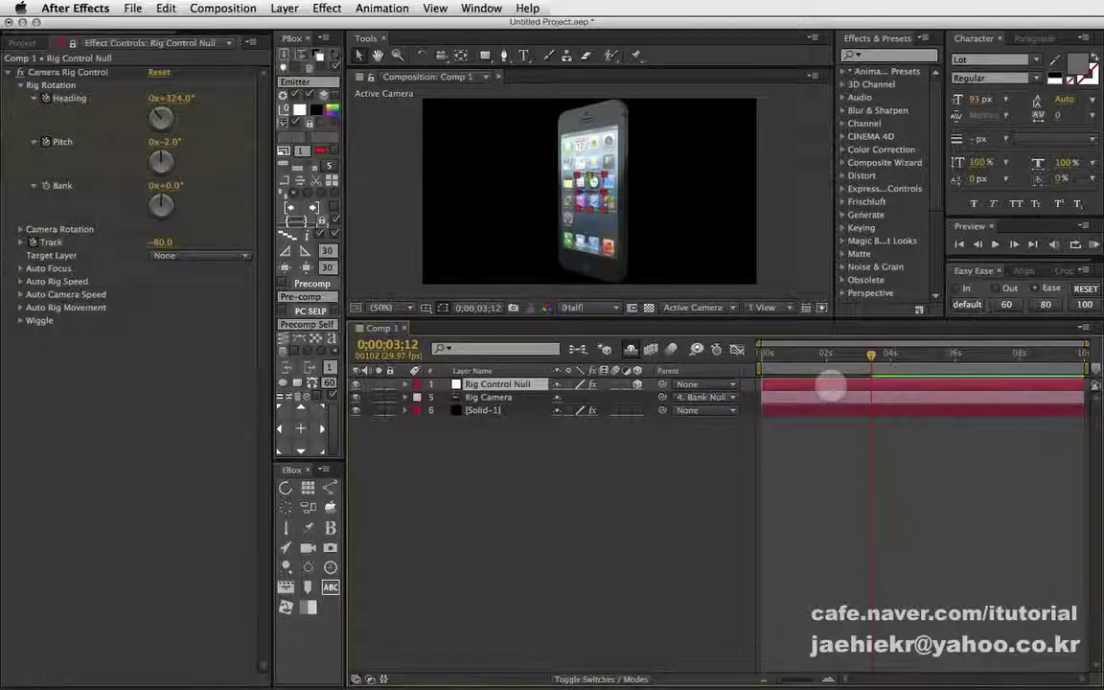
key(u)
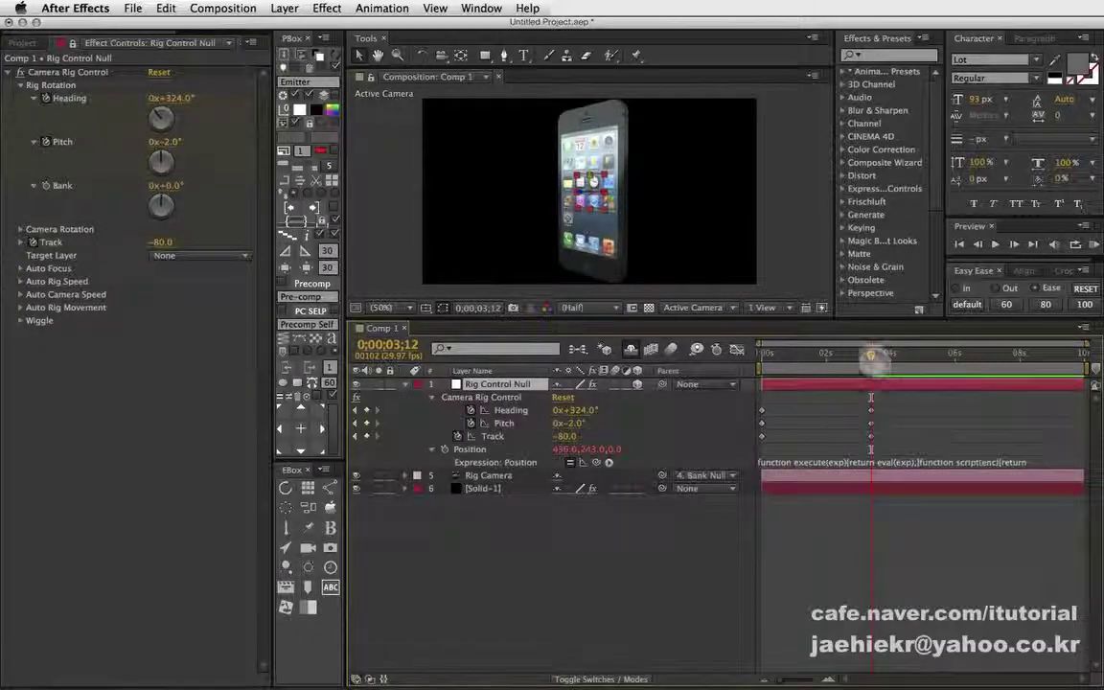
drag(870, 354, 740, 351)
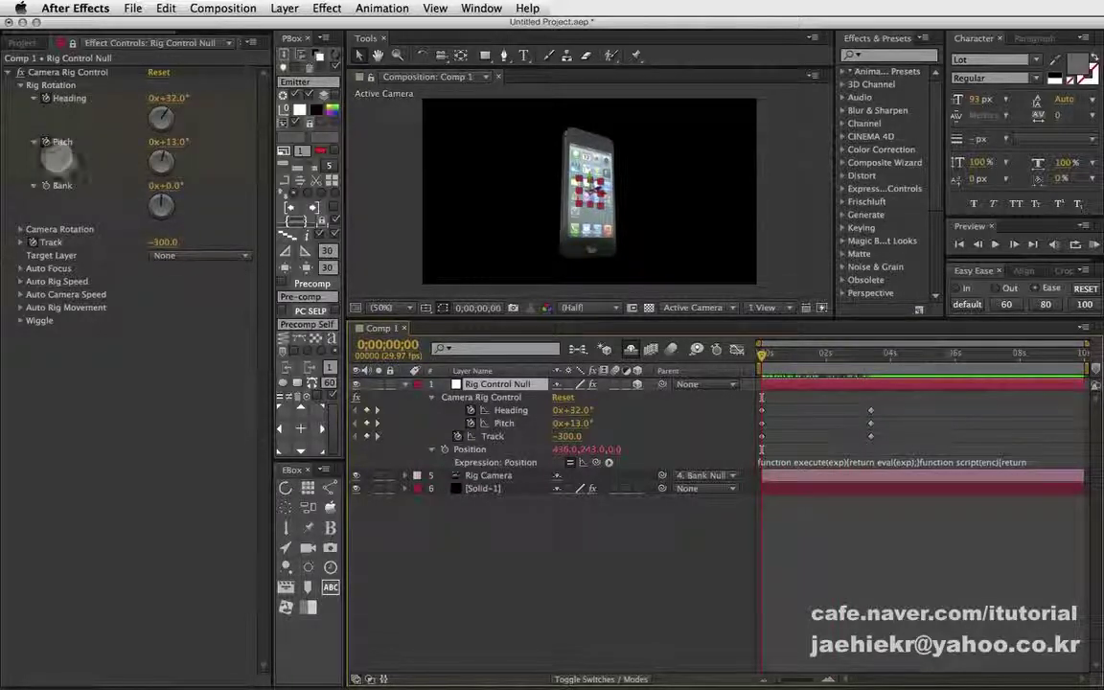
Reset Camera Rig Control, clear Heading, Pitch and Track keyframes, and collapse Rig Rotation.
click(158, 72)
click(46, 98)
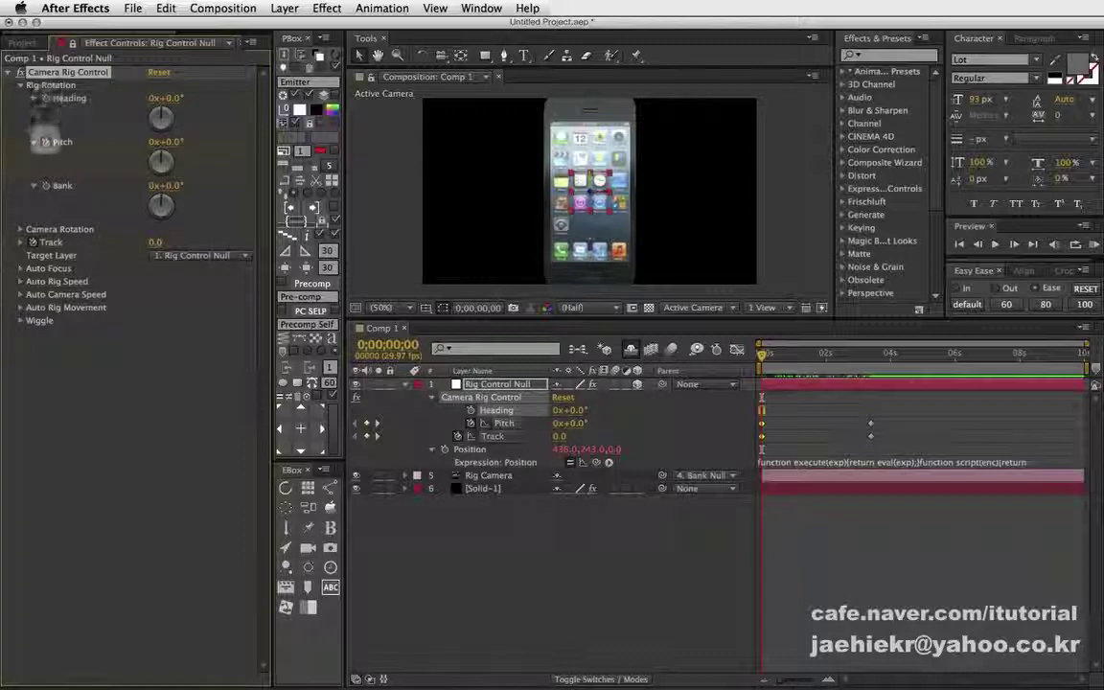
click(45, 140)
click(32, 242)
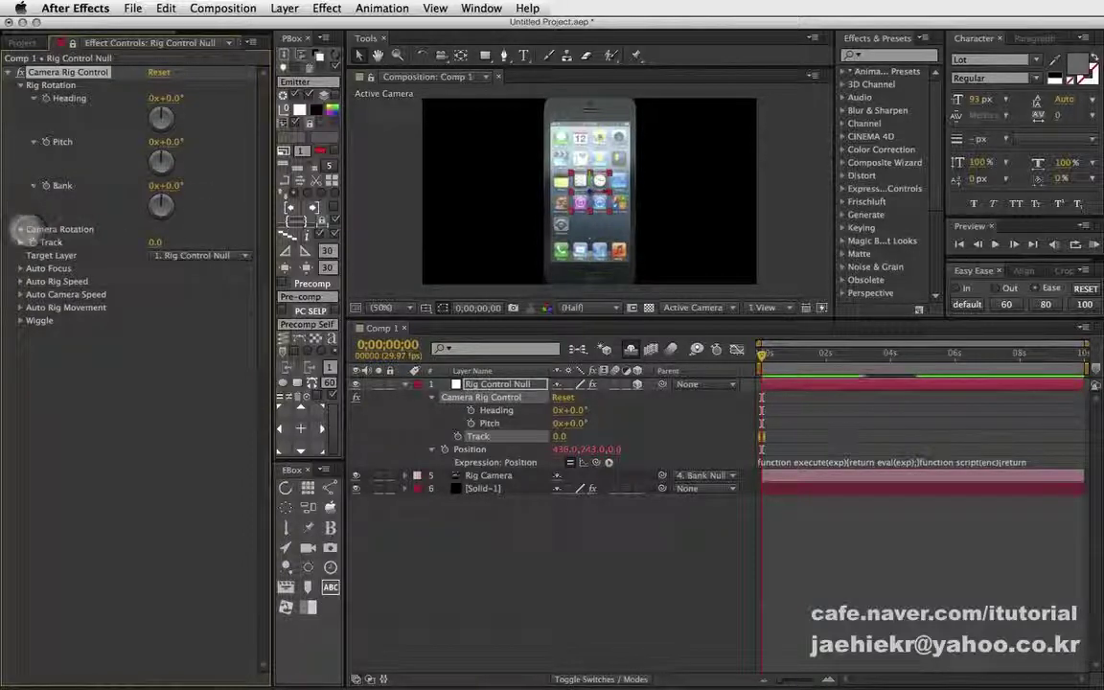
click(20, 85)
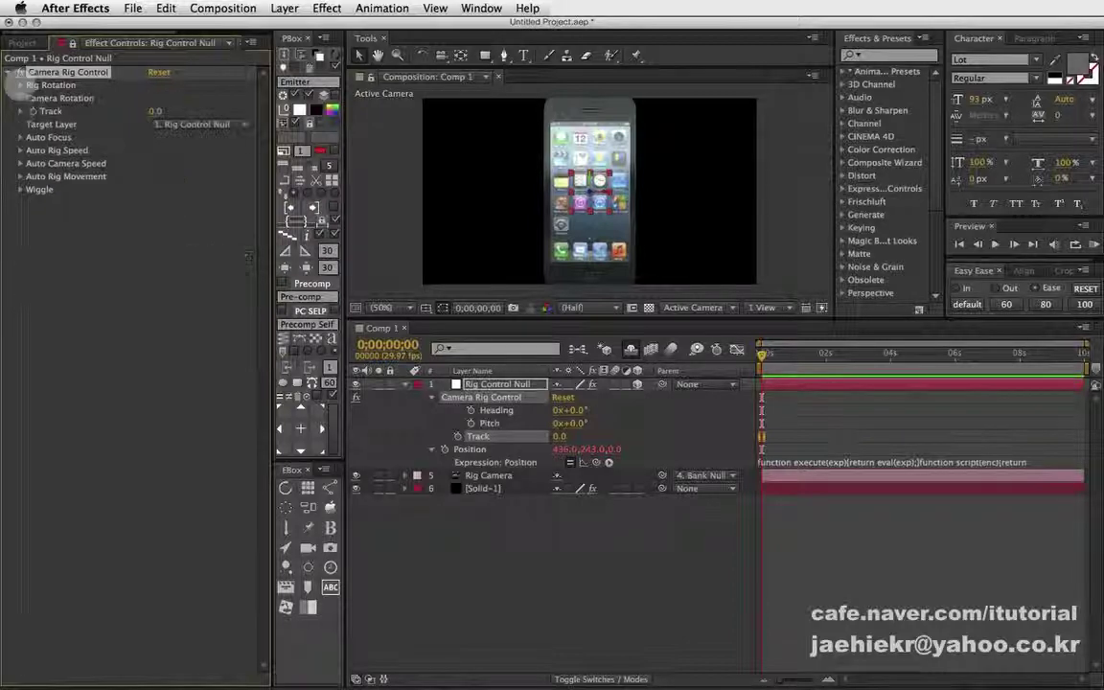
click(695, 307)
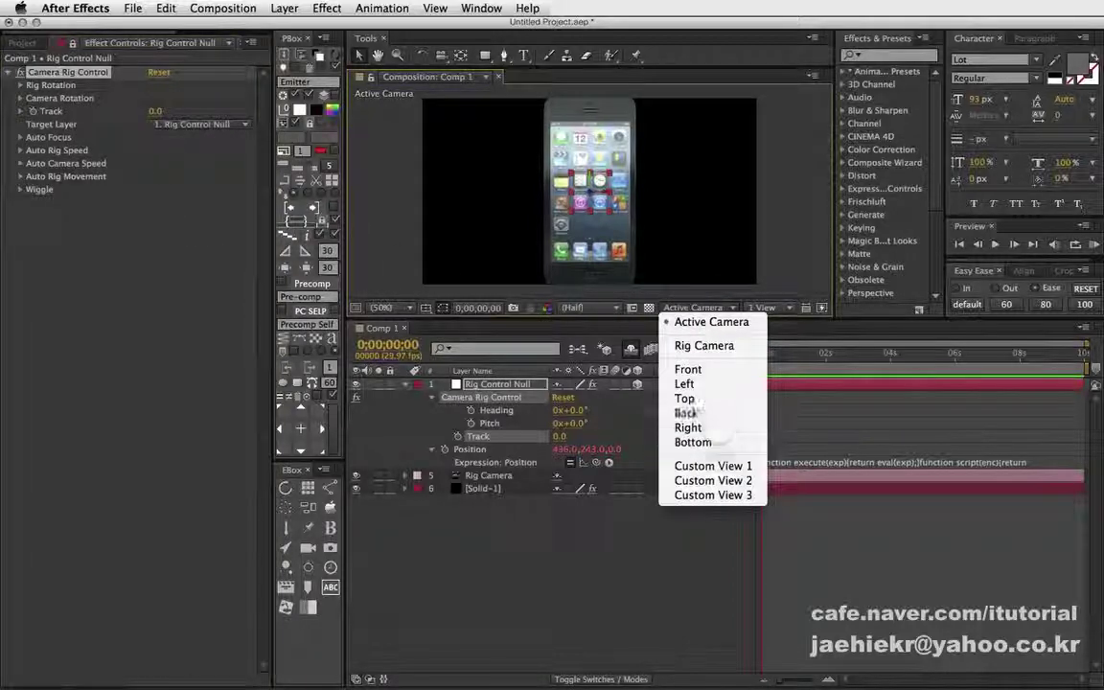
Switch to Custom View 1 and try the camera's X, Y and Z rotation dials.
click(712, 465)
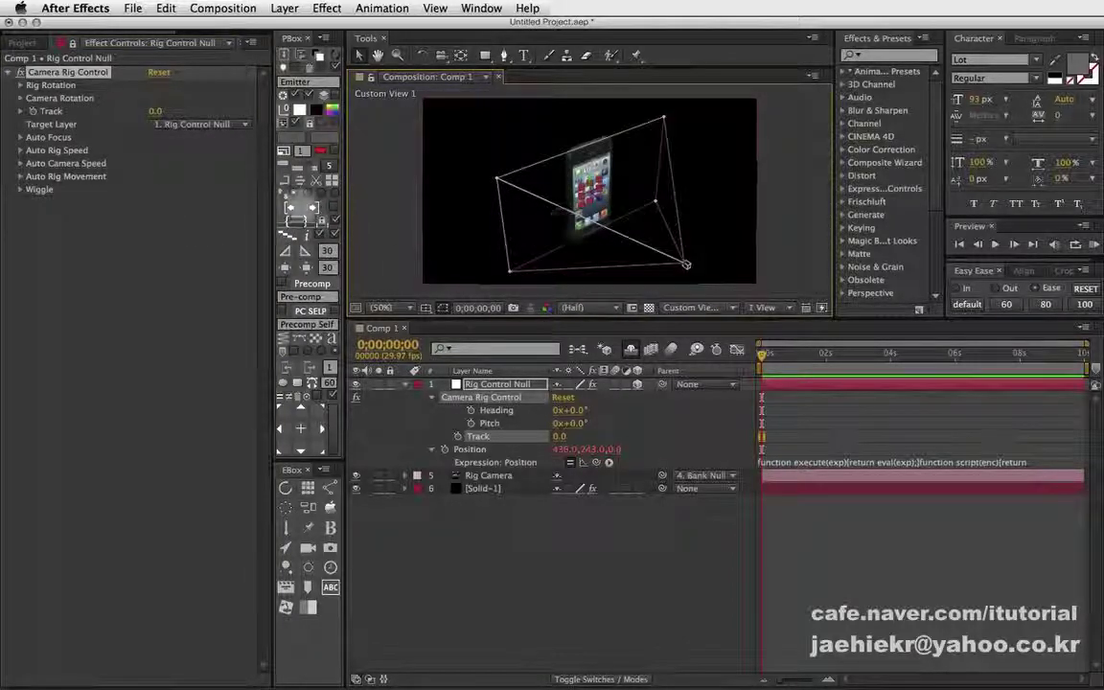
click(20, 97)
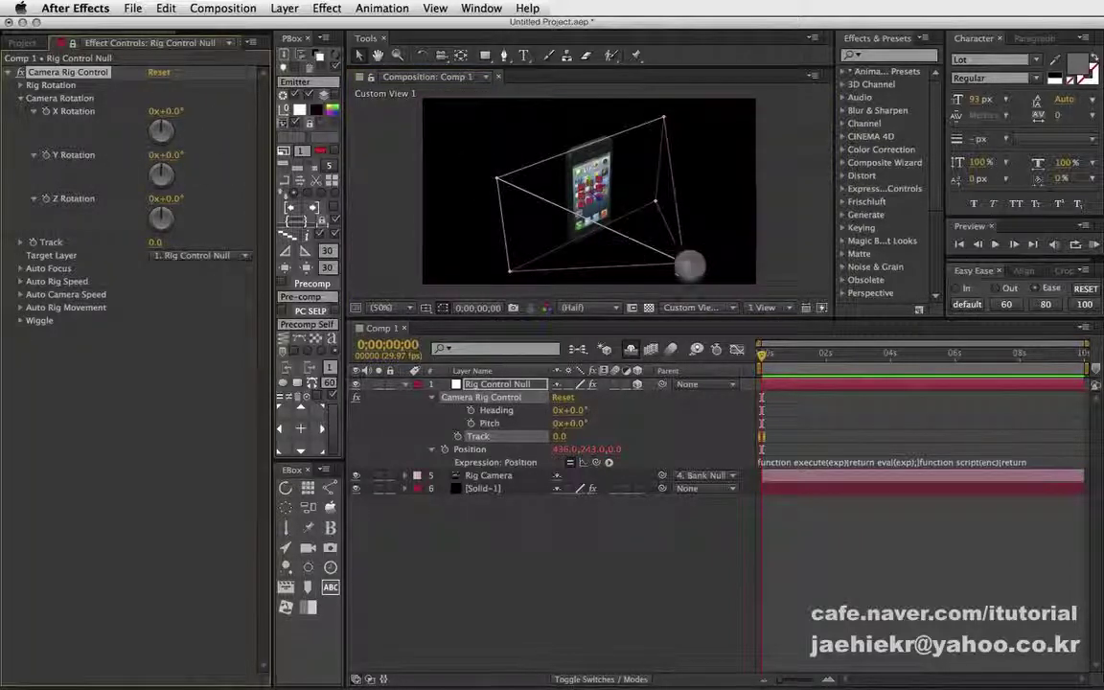
drag(173, 110, 197, 101)
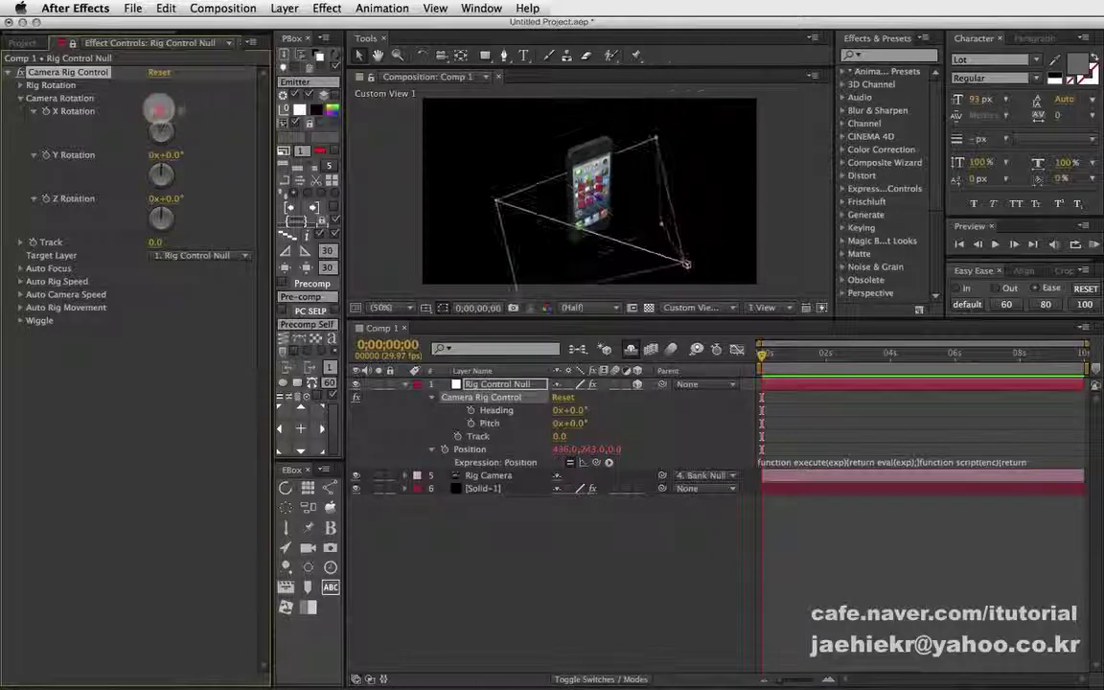
drag(170, 157, 159, 134)
mouse_move(165, 201)
mouse_down()
mouse_move(198, 198)
mouse_move(160, 215)
mouse_up()
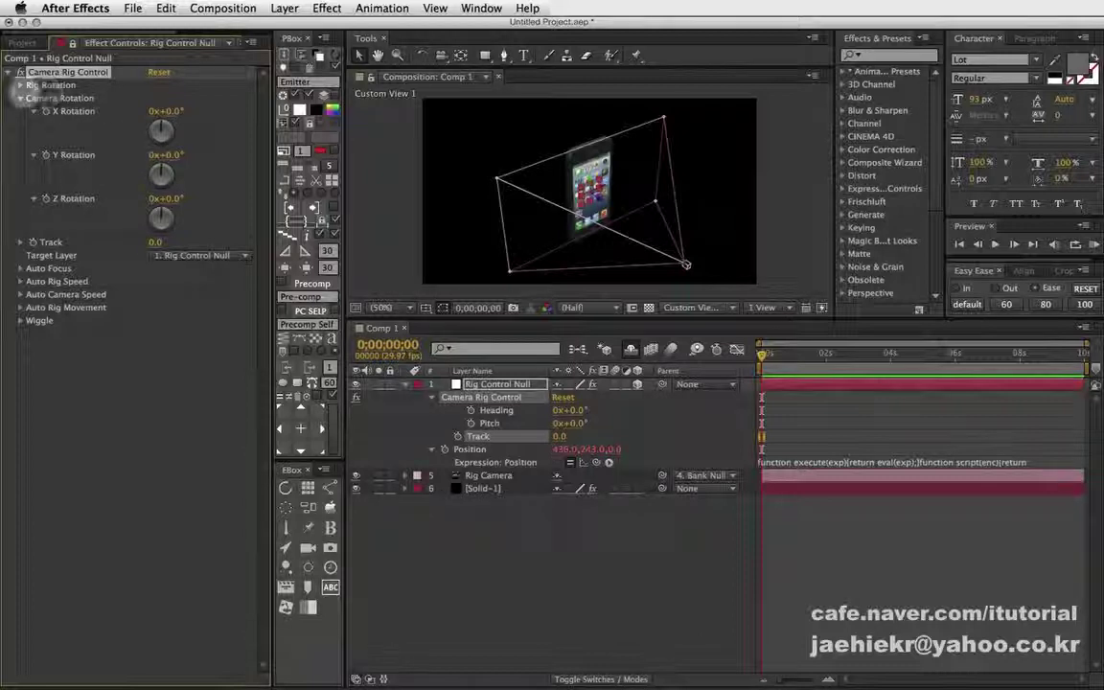
Collapse the rotation groups and move Rig Control Null to Position 377.2, 243.0, 0.0.
click(20, 84)
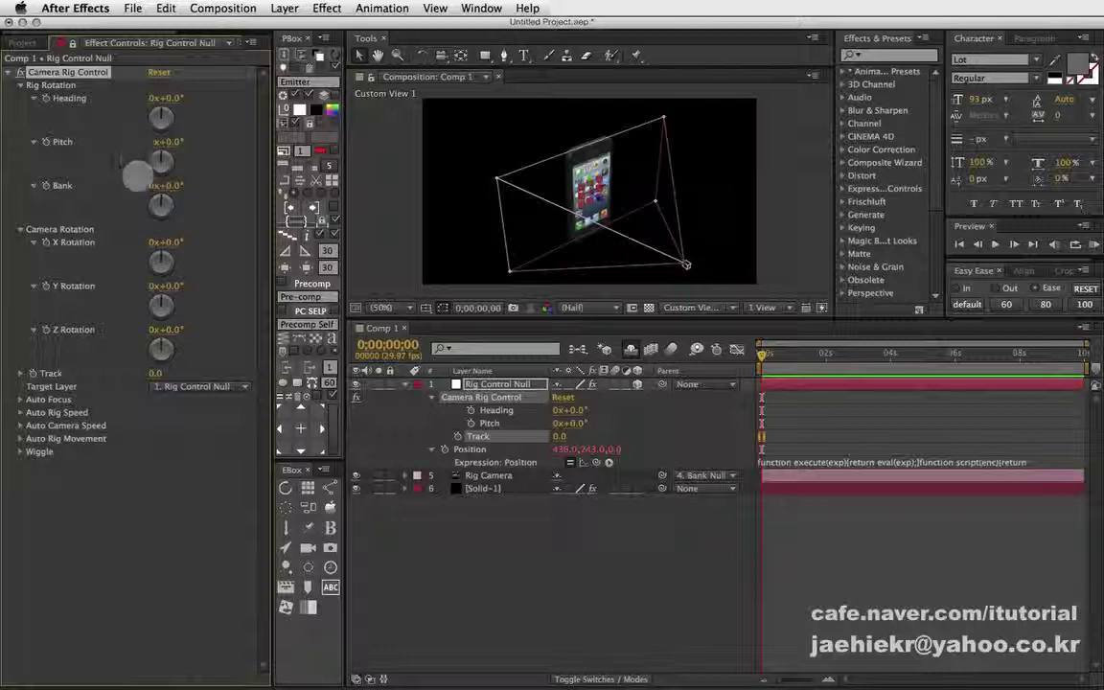
click(20, 85)
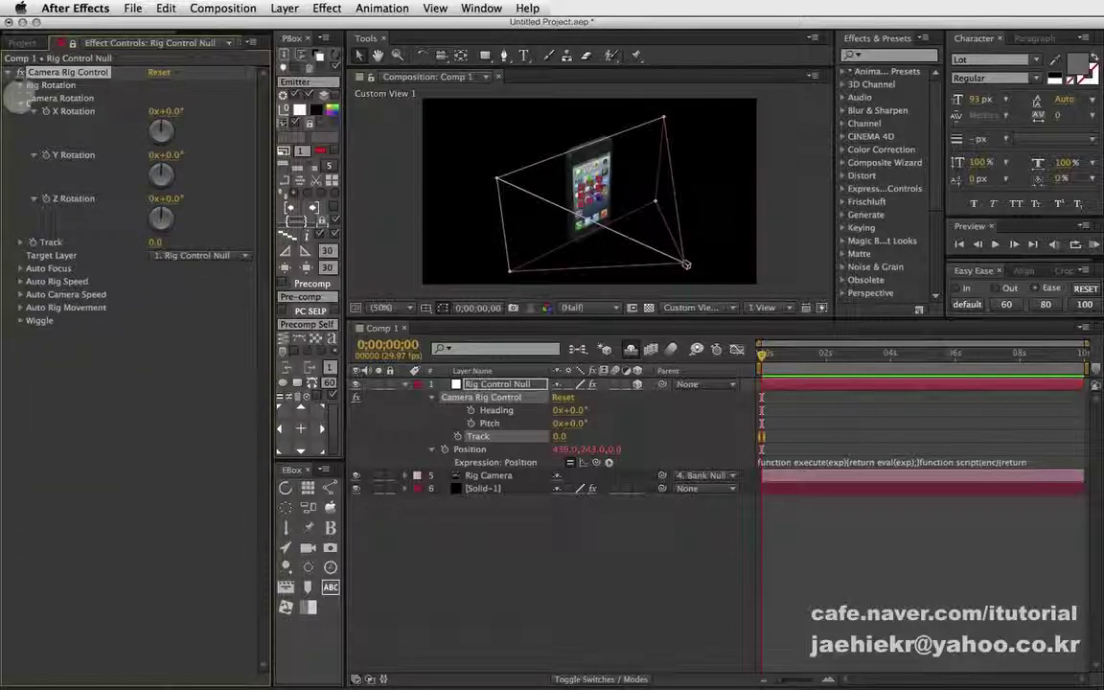
click(20, 98)
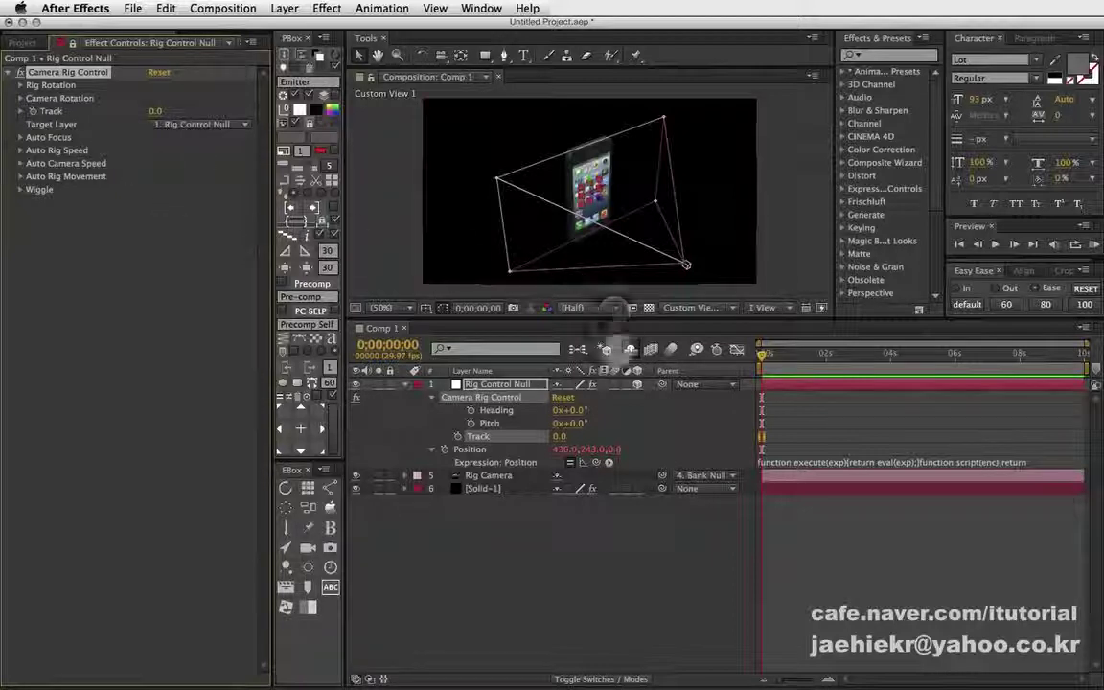
click(529, 383)
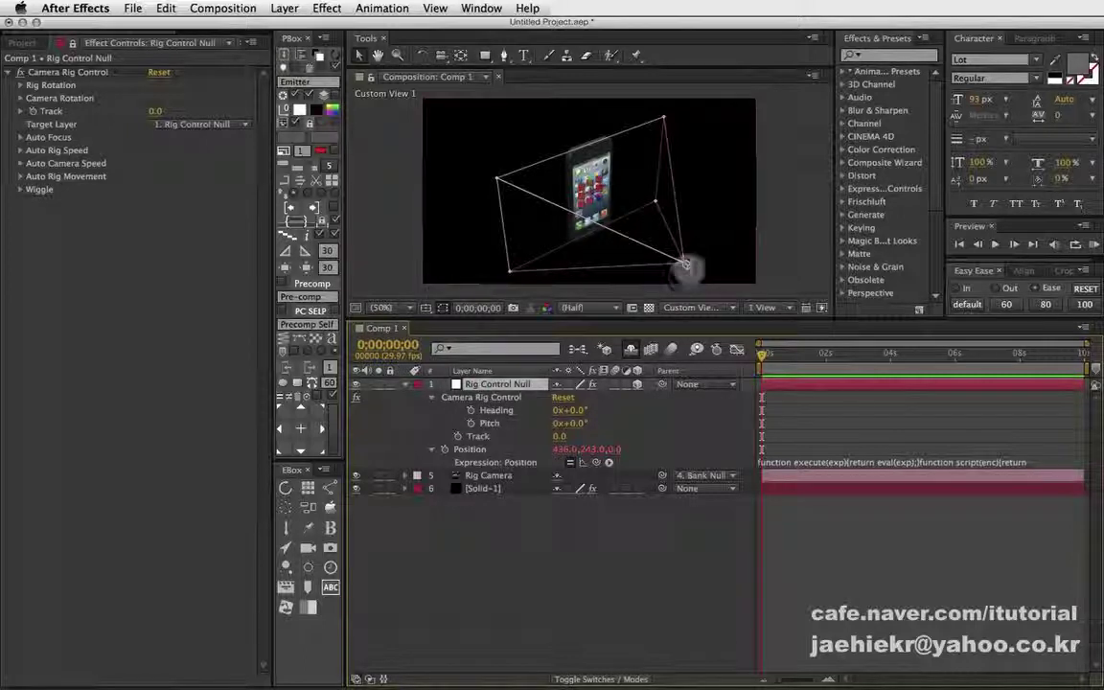
mouse_move(656, 201)
mouse_down()
mouse_move(750, 180)
mouse_move(603, 326)
mouse_move(652, 305)
mouse_up()
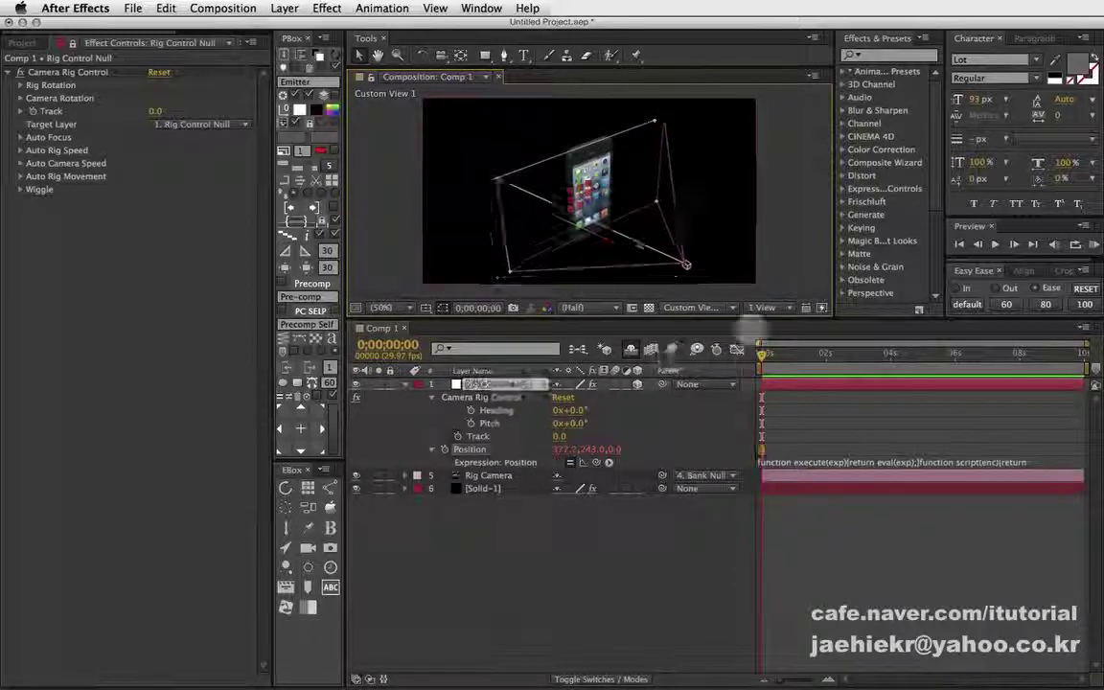
click(693, 307)
click(709, 320)
key(KP_0)
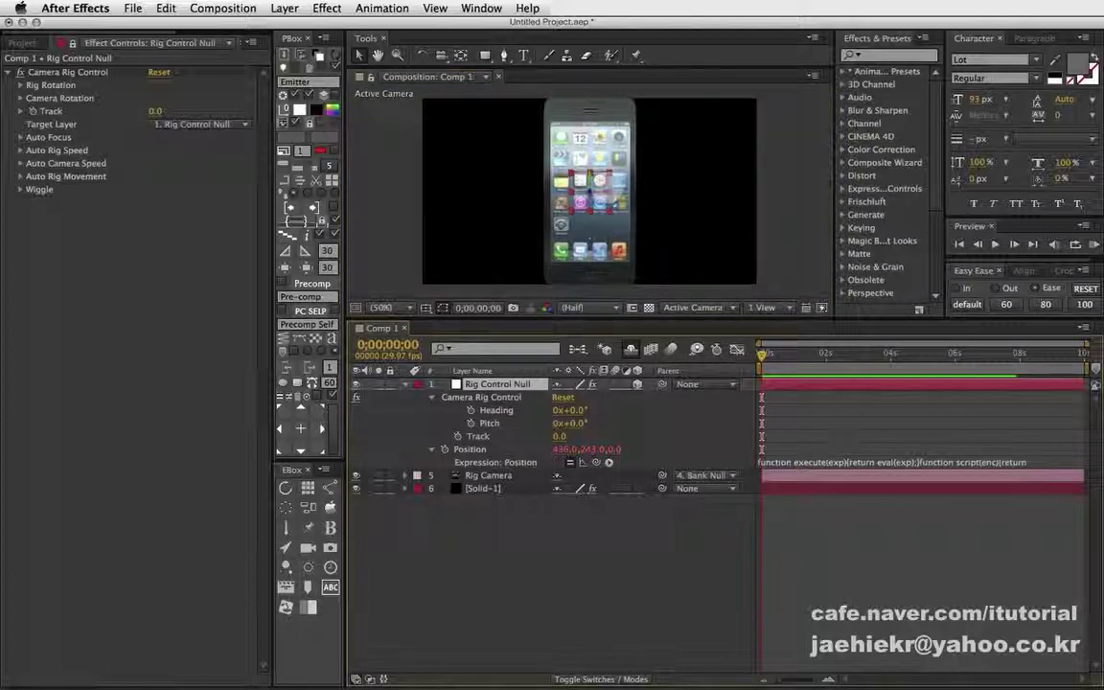
mouse_move(590, 189)
mouse_down()
mouse_move(387, 192)
mouse_move(618, 194)
mouse_move(582, 223)
mouse_up()
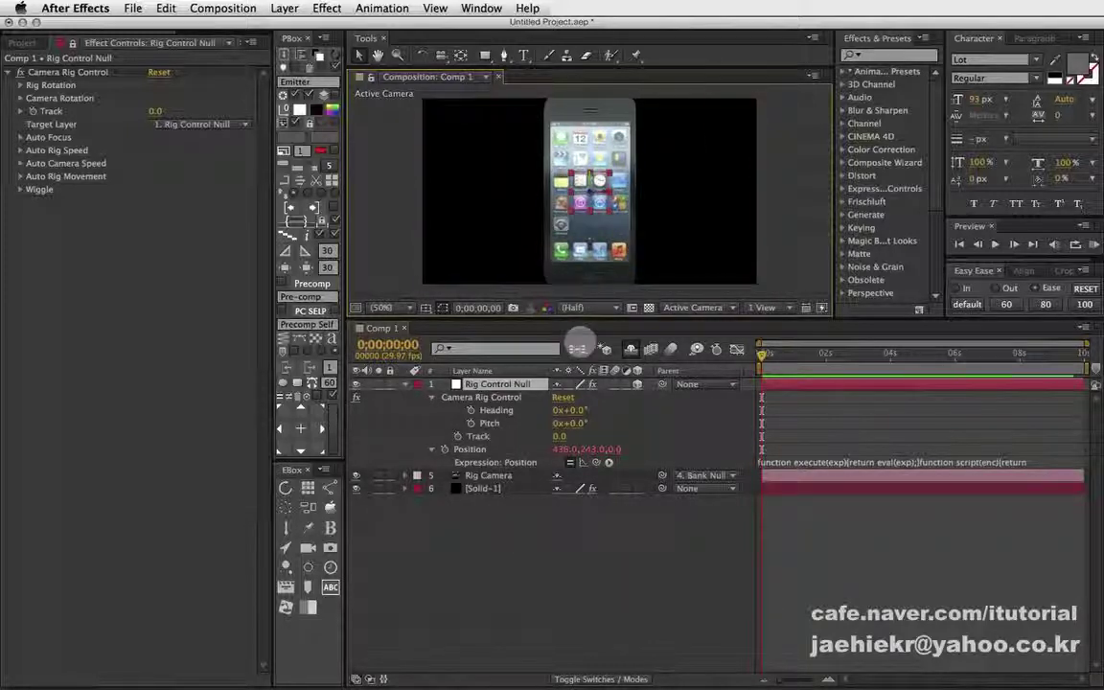
click(697, 306)
click(714, 465)
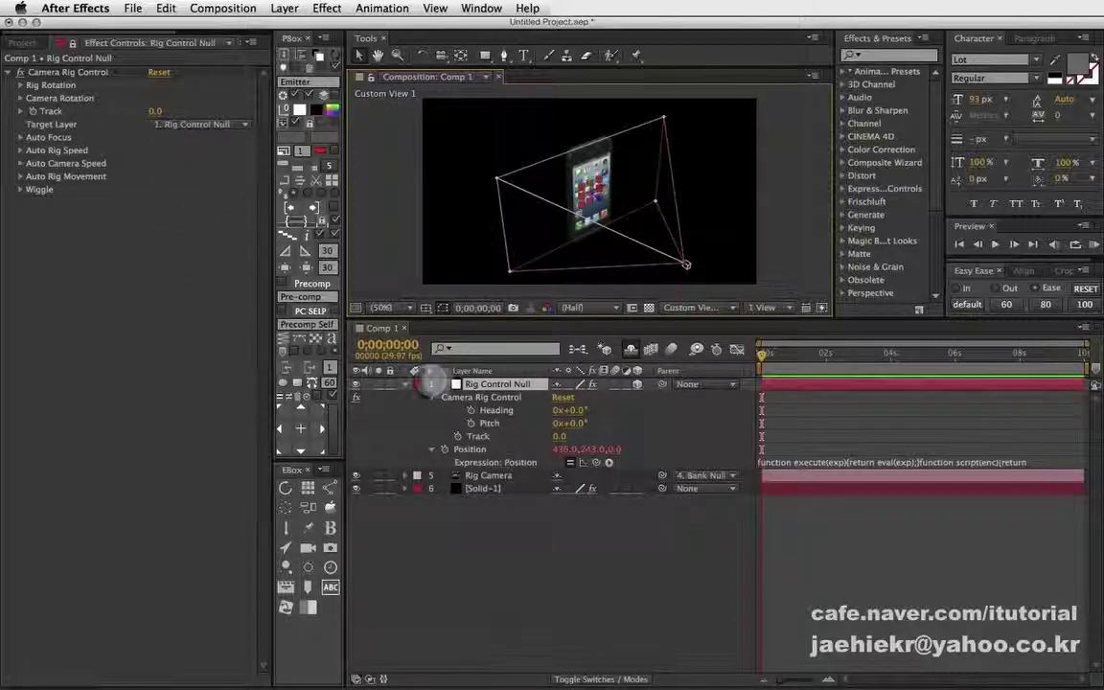
click(484, 488)
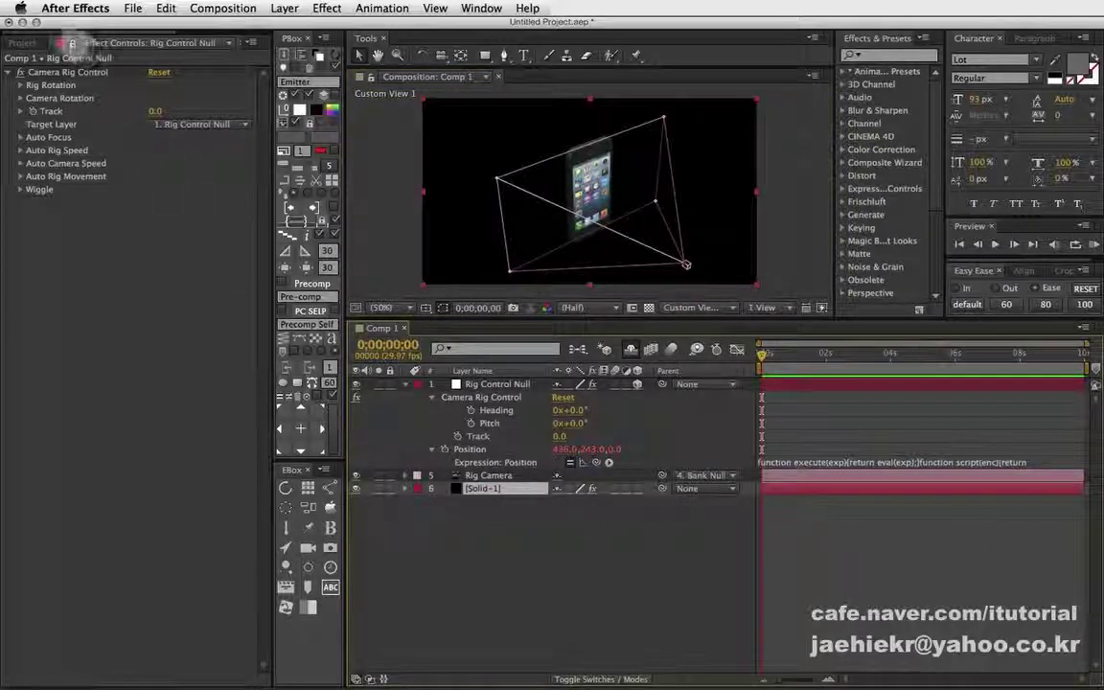
Create Group 1 Null (57) from Solid-1's Element Group Utilities, then select Rig Control Null.
click(72, 42)
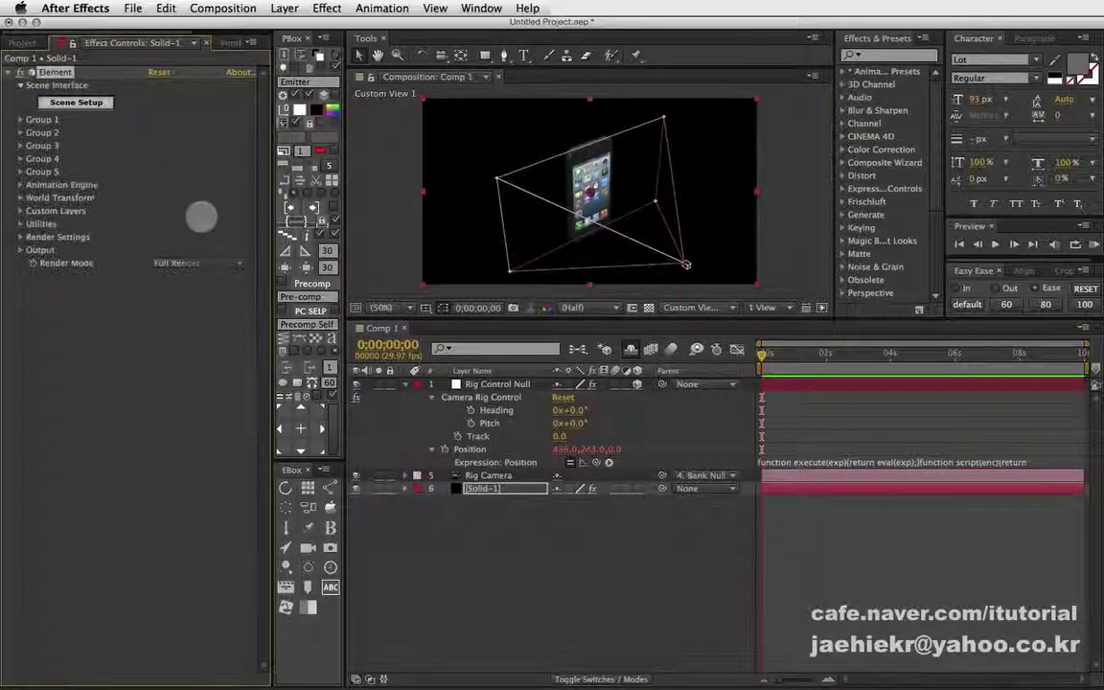
click(21, 119)
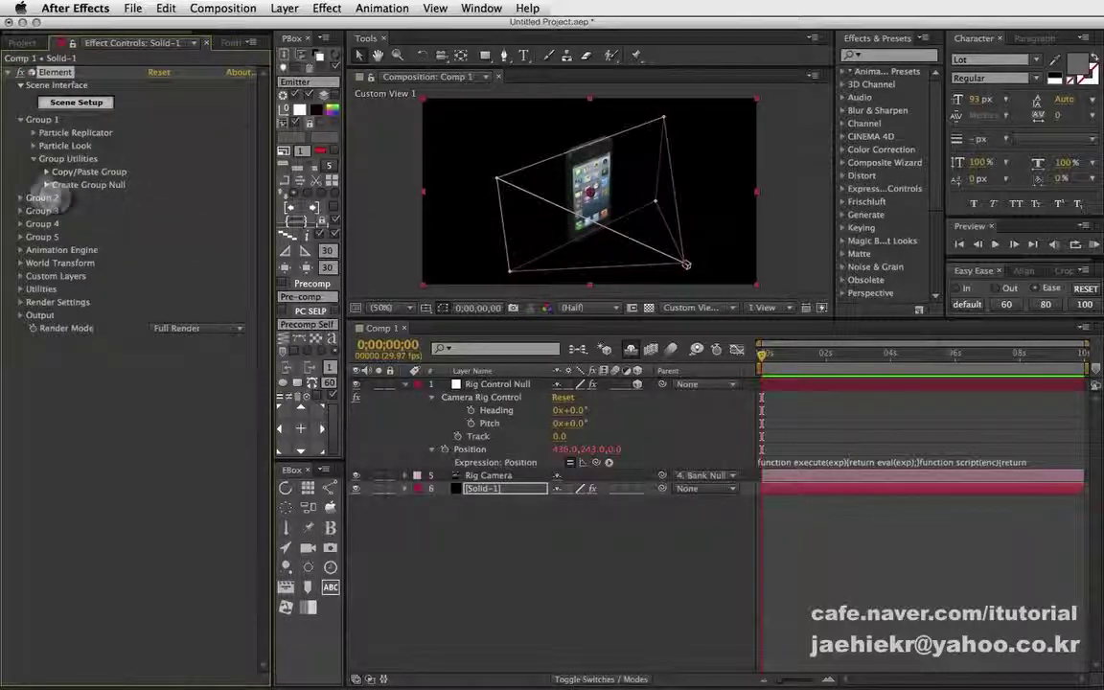
click(46, 184)
click(86, 202)
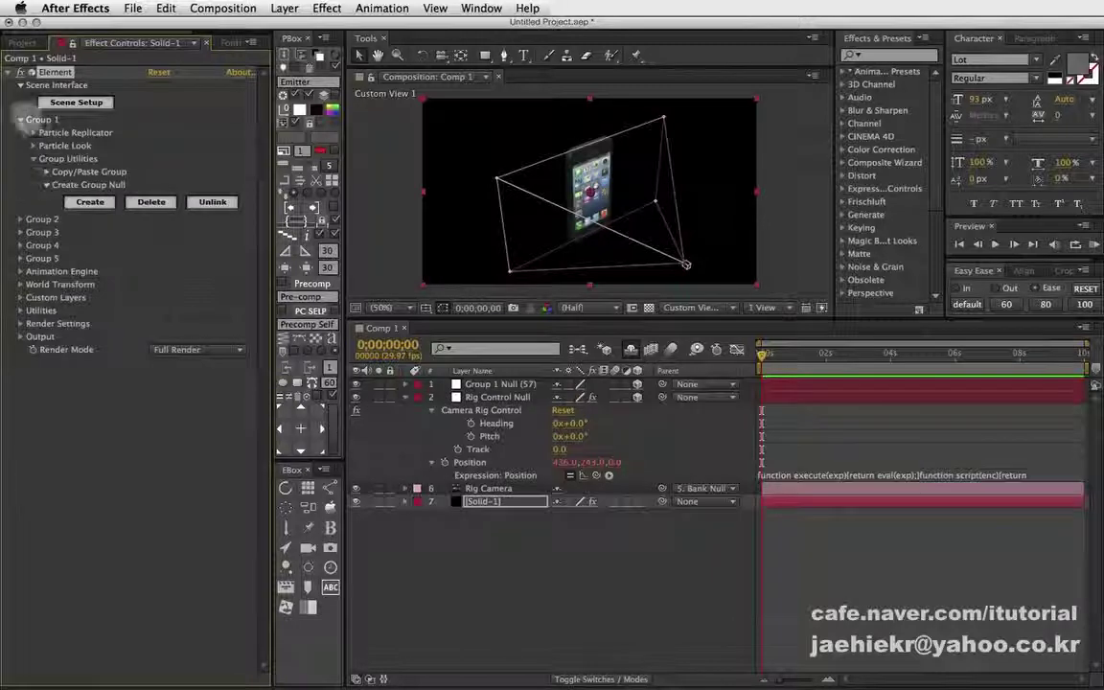
click(21, 120)
click(9, 72)
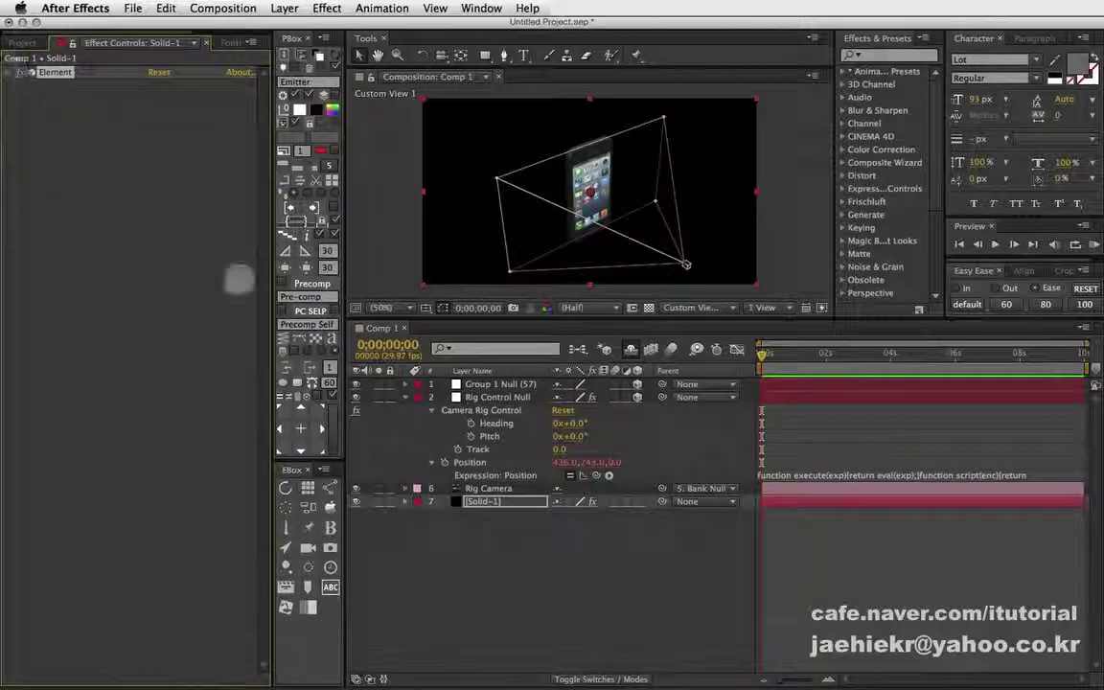
click(537, 468)
click(493, 384)
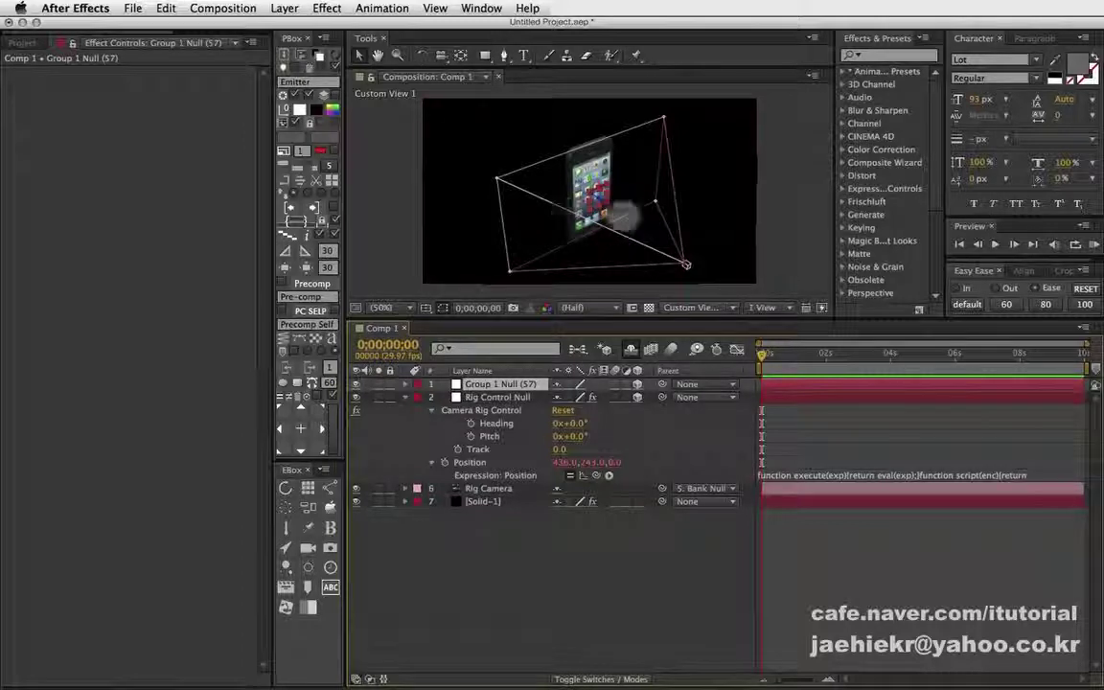
click(494, 397)
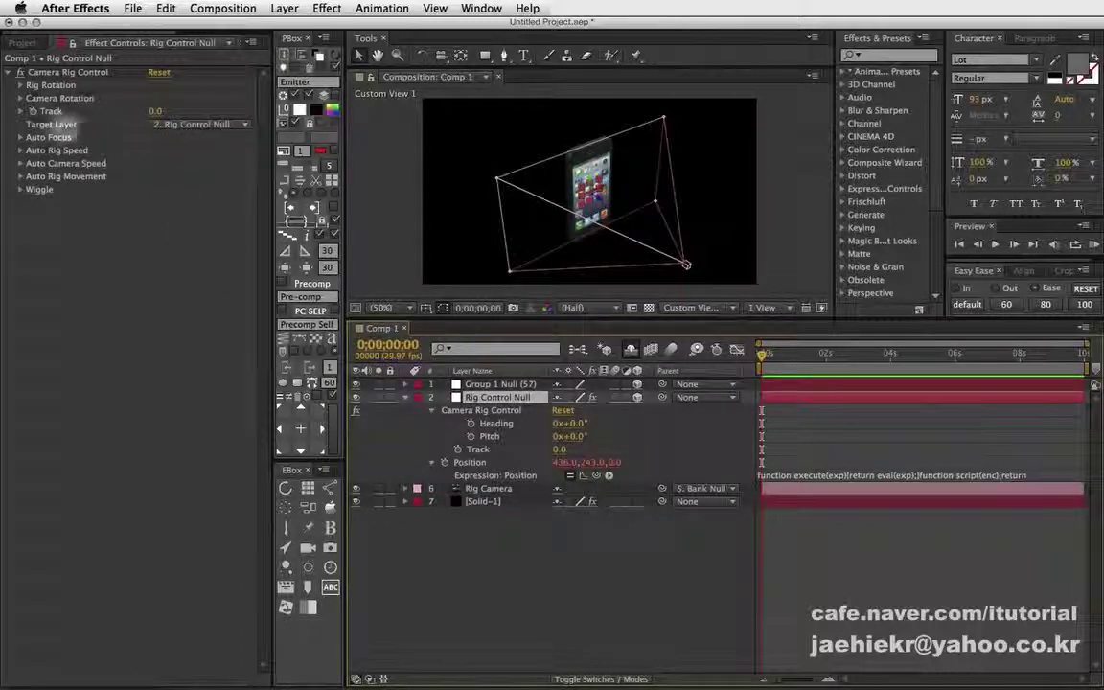
Target the rig at Group 1 Null (57) and test moving the rig null, then undo.
click(203, 125)
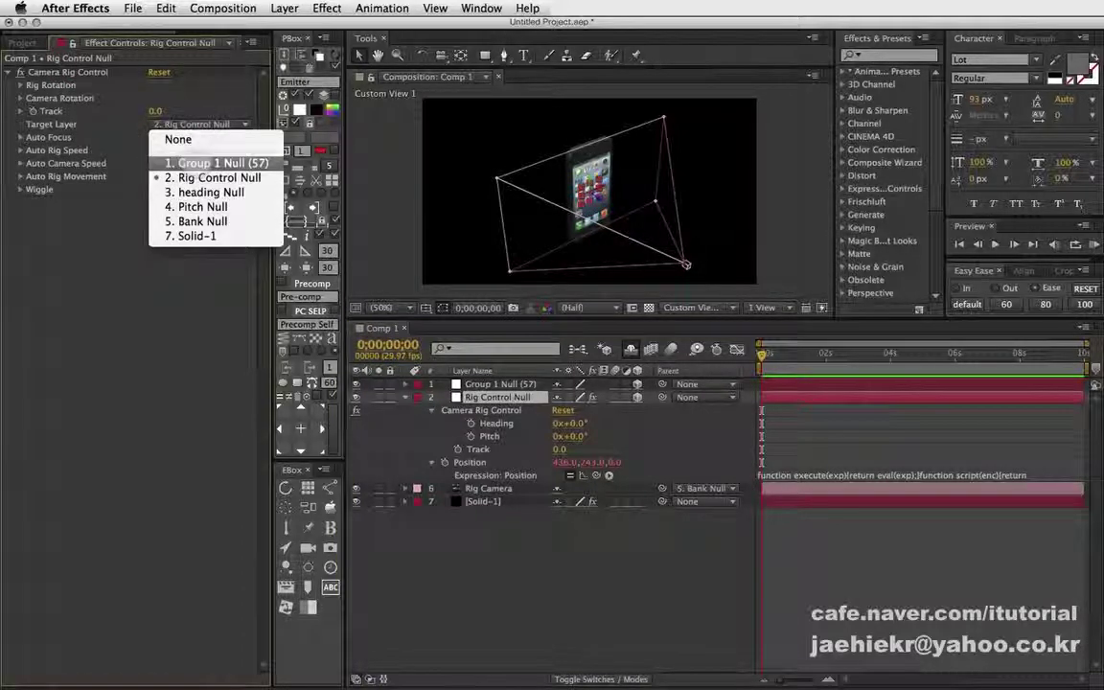
click(217, 163)
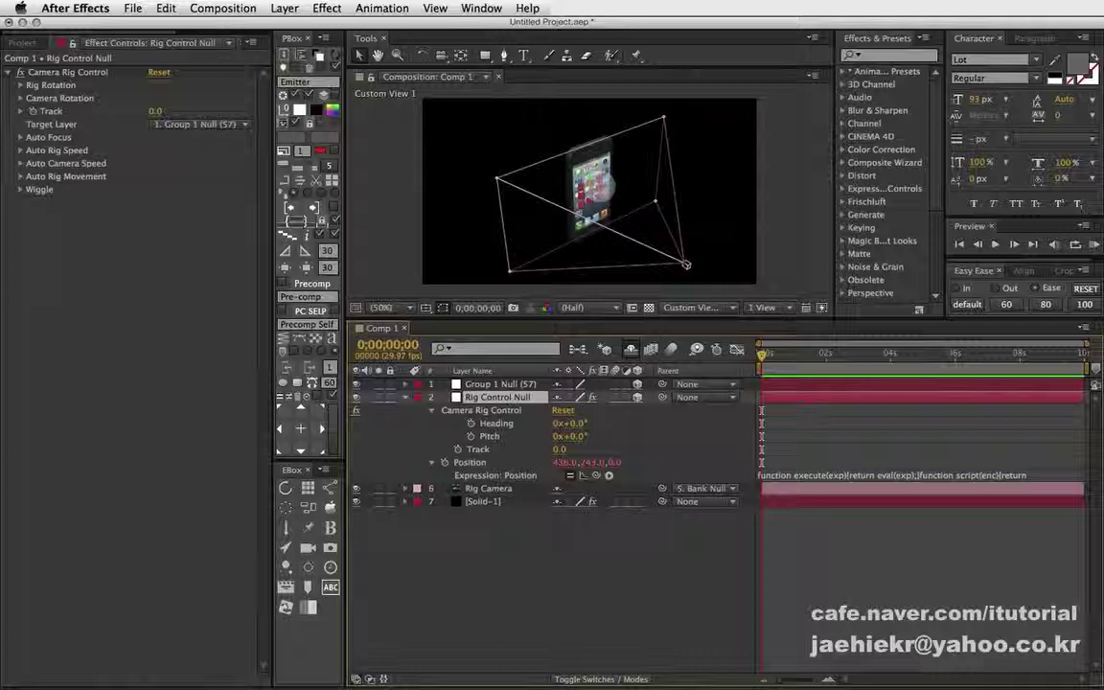
mouse_move(686, 264)
mouse_down()
mouse_move(508, 222)
mouse_move(519, 207)
mouse_up()
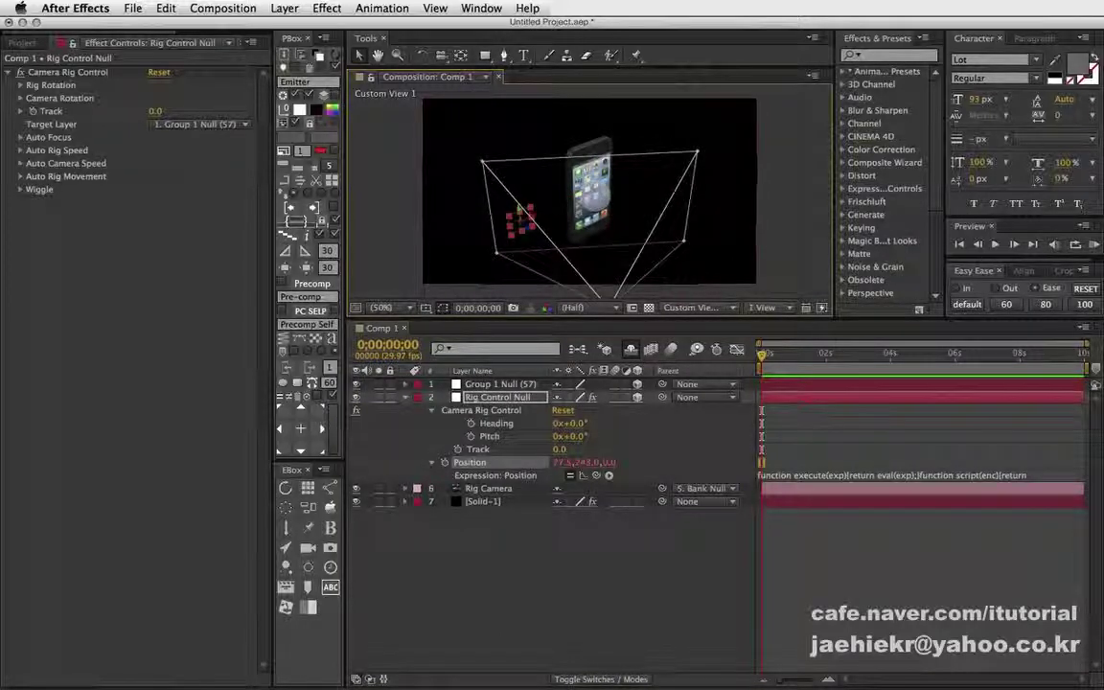
key(super+z)
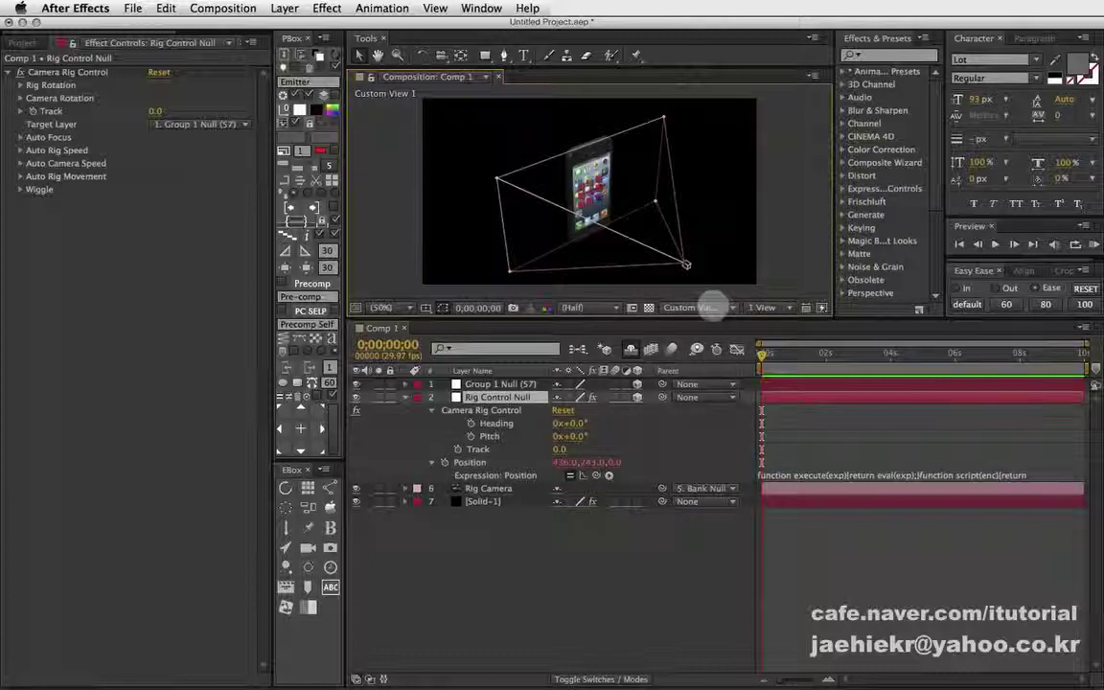
In Active Camera view, drag the rig null's Position left and right to orbit the phone.
click(714, 304)
click(715, 320)
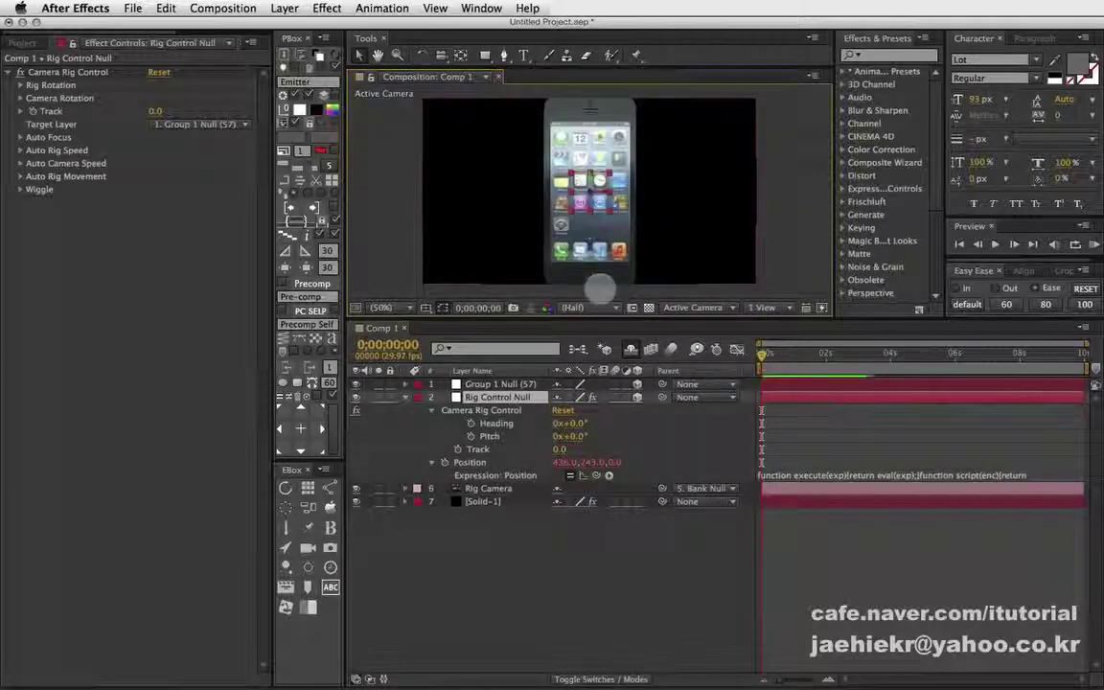
click(470, 462)
drag(587, 187, 462, 186)
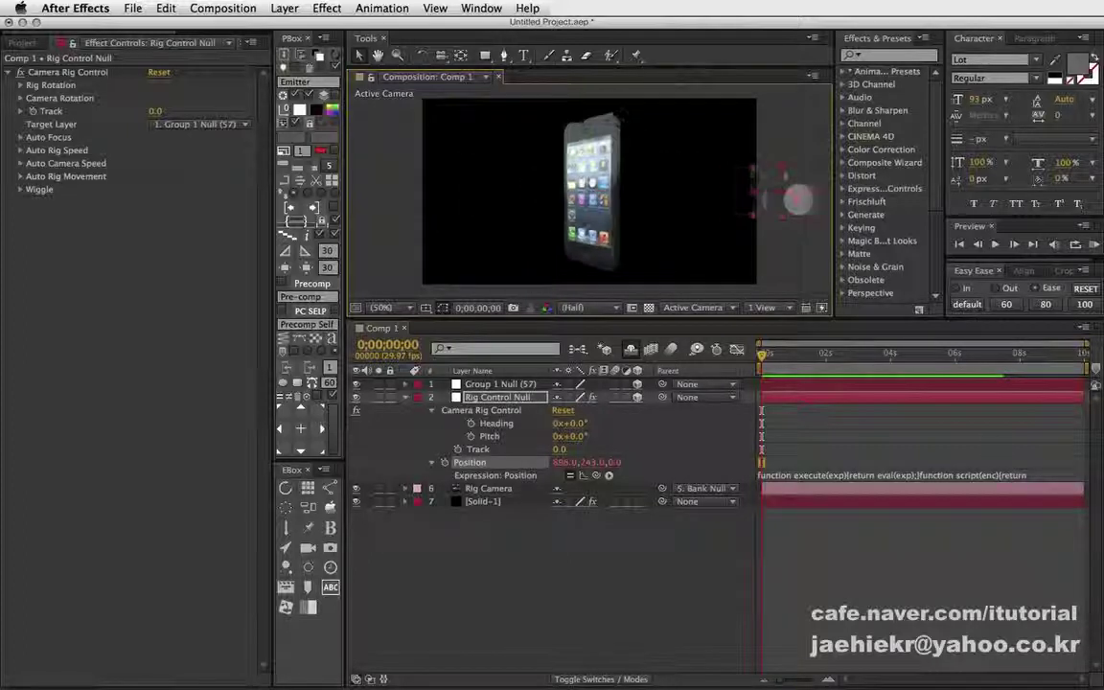
mouse_move(527, 192)
mouse_down()
mouse_move(479, 197)
mouse_move(683, 199)
mouse_move(589, 187)
mouse_up()
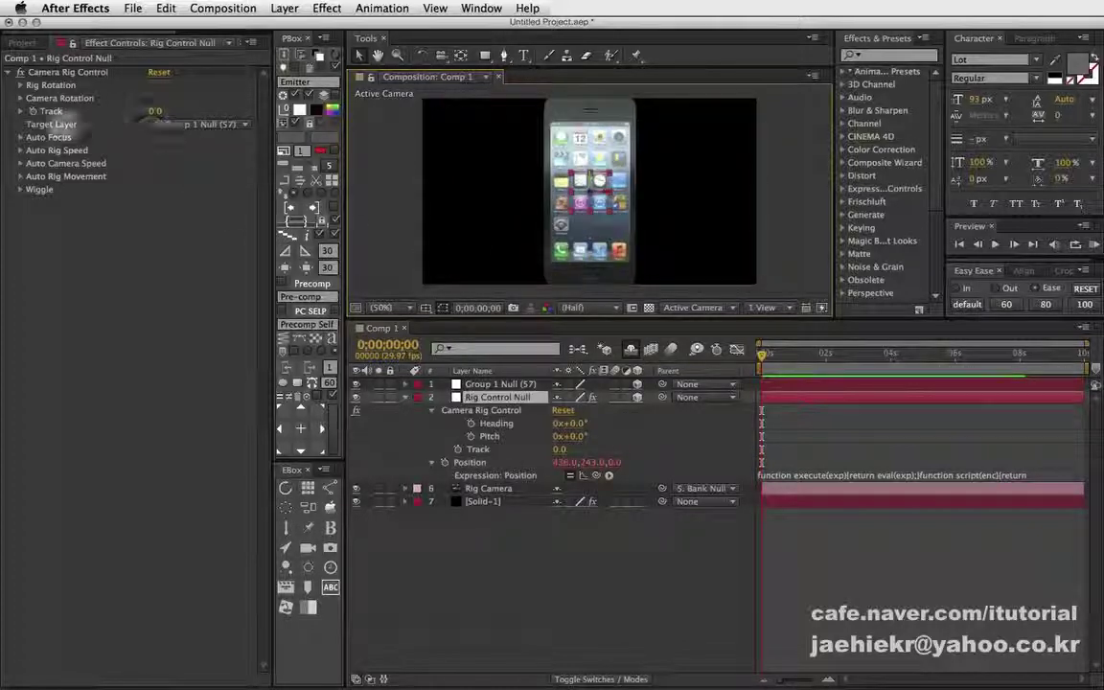
Move Group 1 Null (57), then set Rig Control Null's Target Layer to None.
click(498, 383)
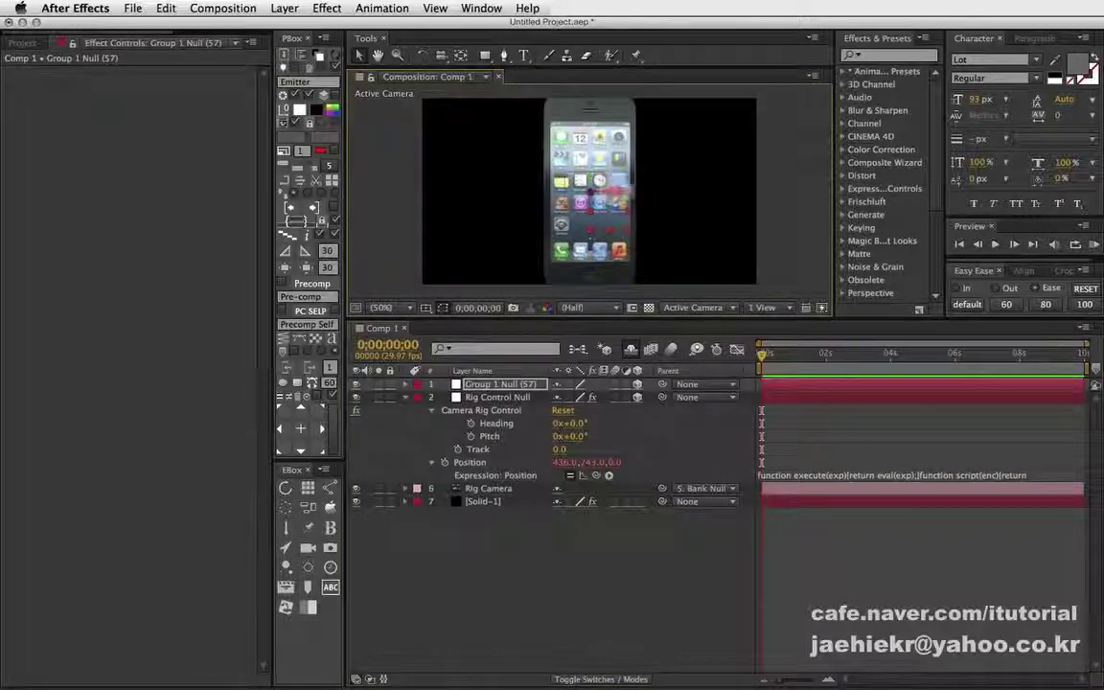
mouse_move(589, 187)
mouse_down()
mouse_move(649, 192)
mouse_move(461, 192)
mouse_up()
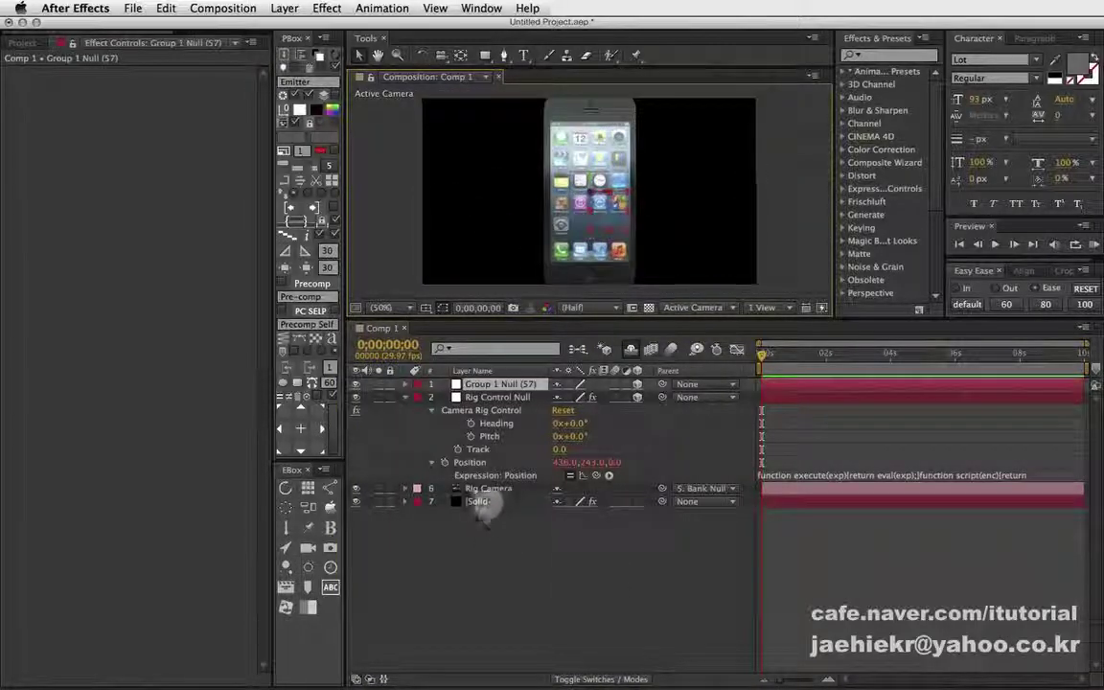
click(482, 502)
click(496, 397)
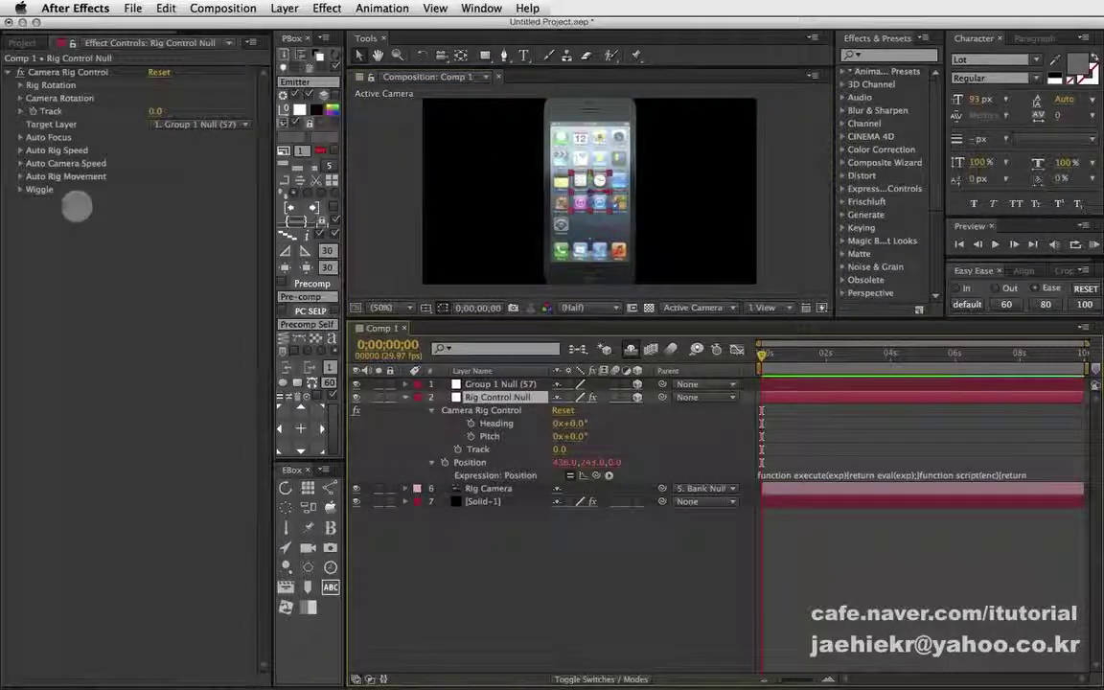
click(196, 124)
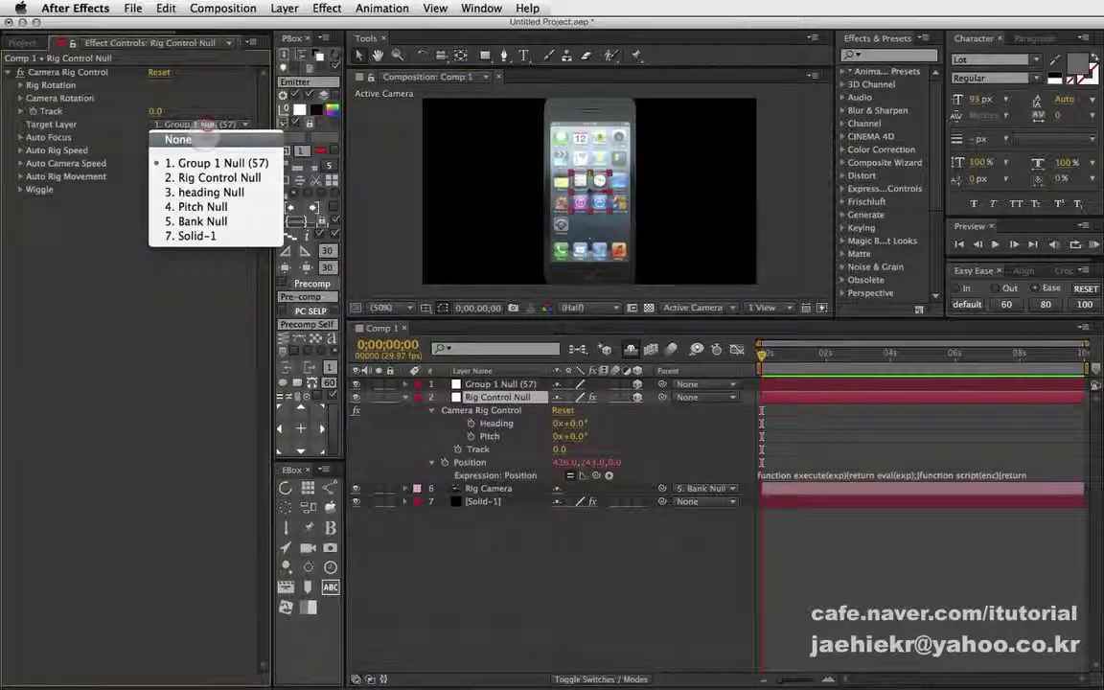
click(180, 144)
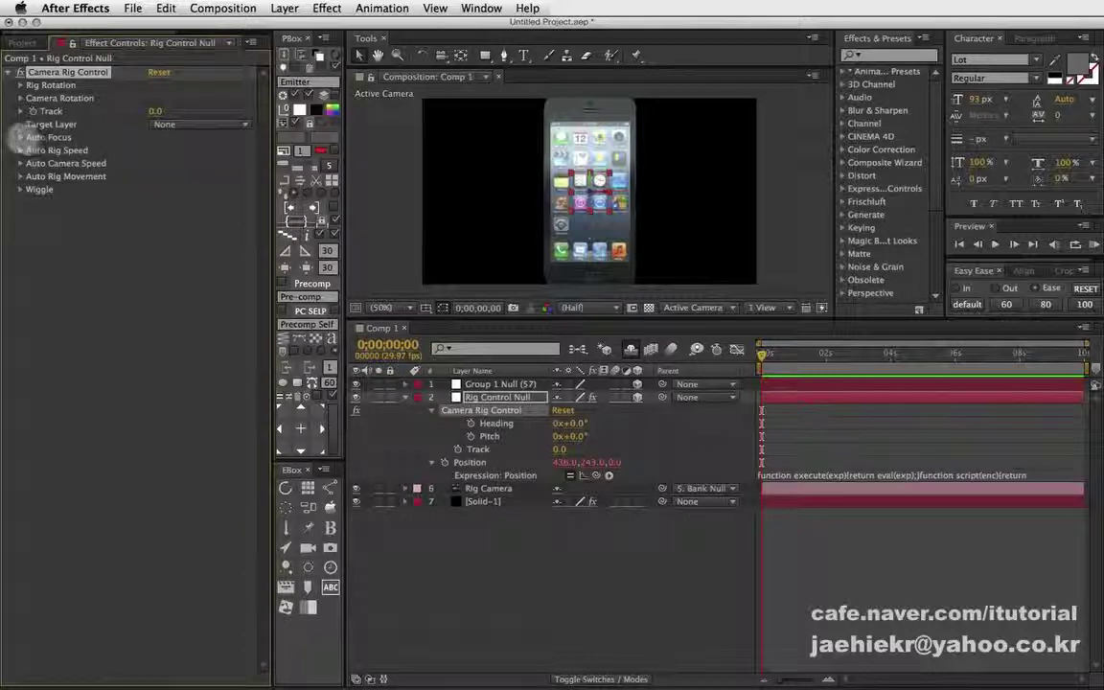
Expand Auto Rig Speed (all speeds 0.0) and collapse the Rig Control Null layer.
click(20, 137)
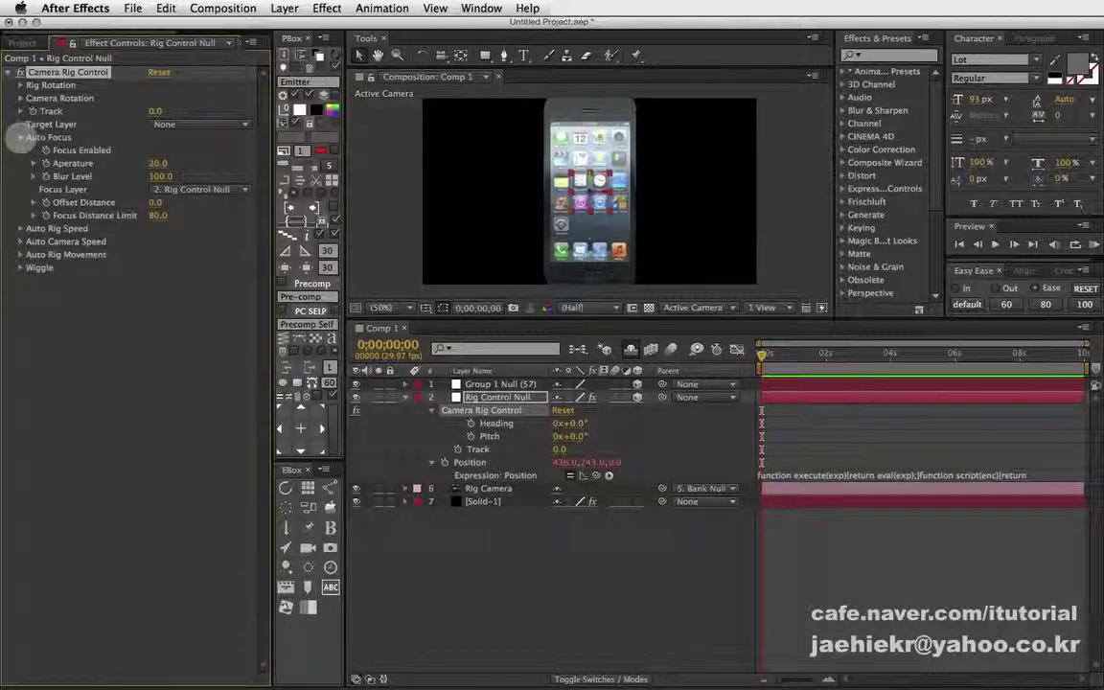
click(21, 137)
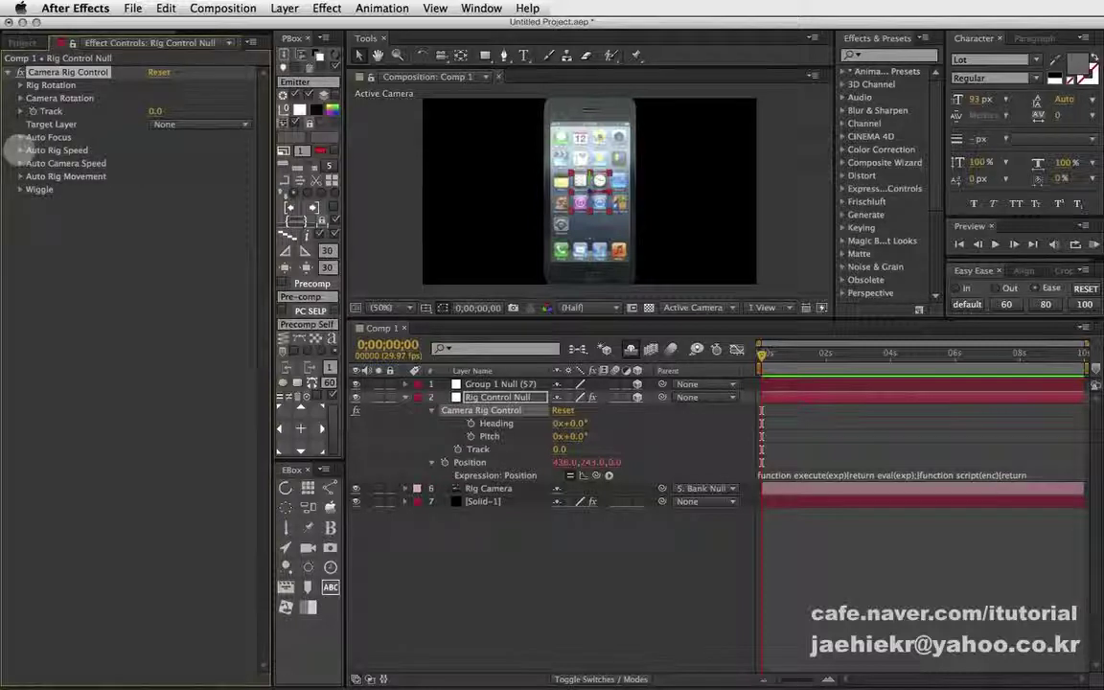
click(20, 151)
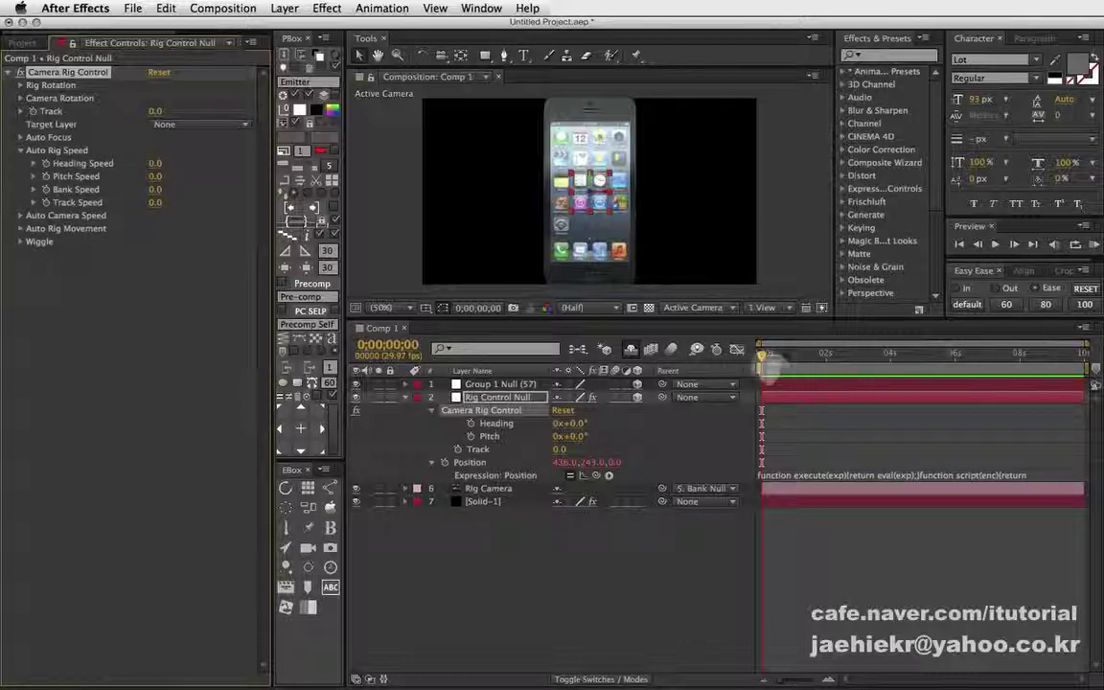
click(404, 396)
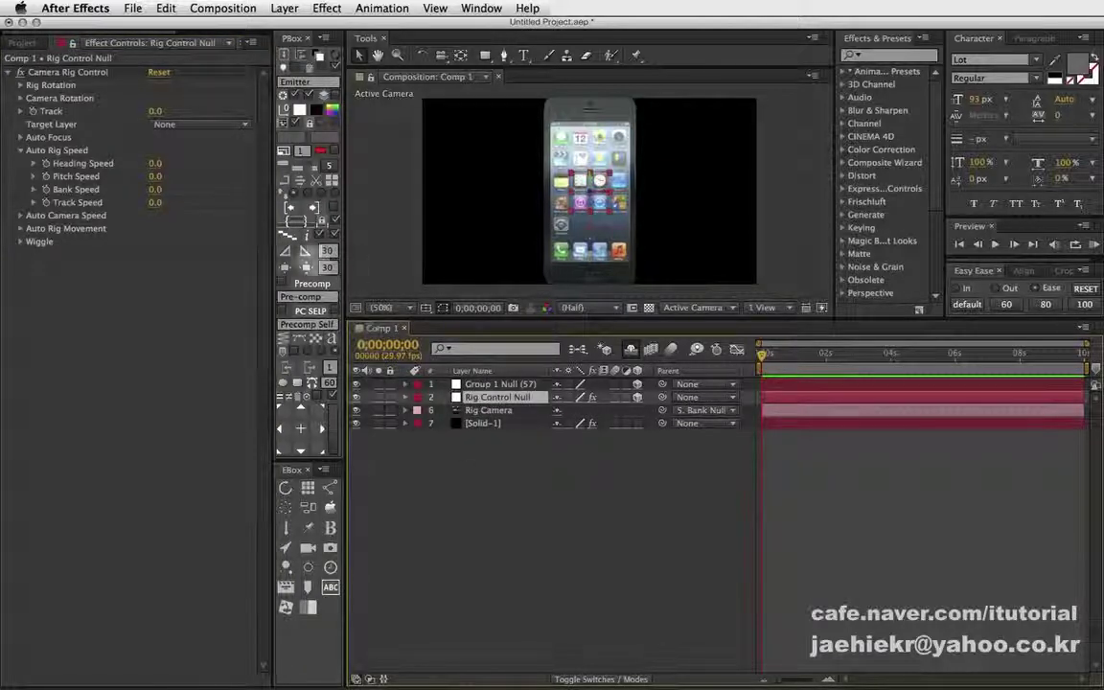
Set the rig's Track to -220, Heading to 38° and Pitch to -37°.
click(20, 85)
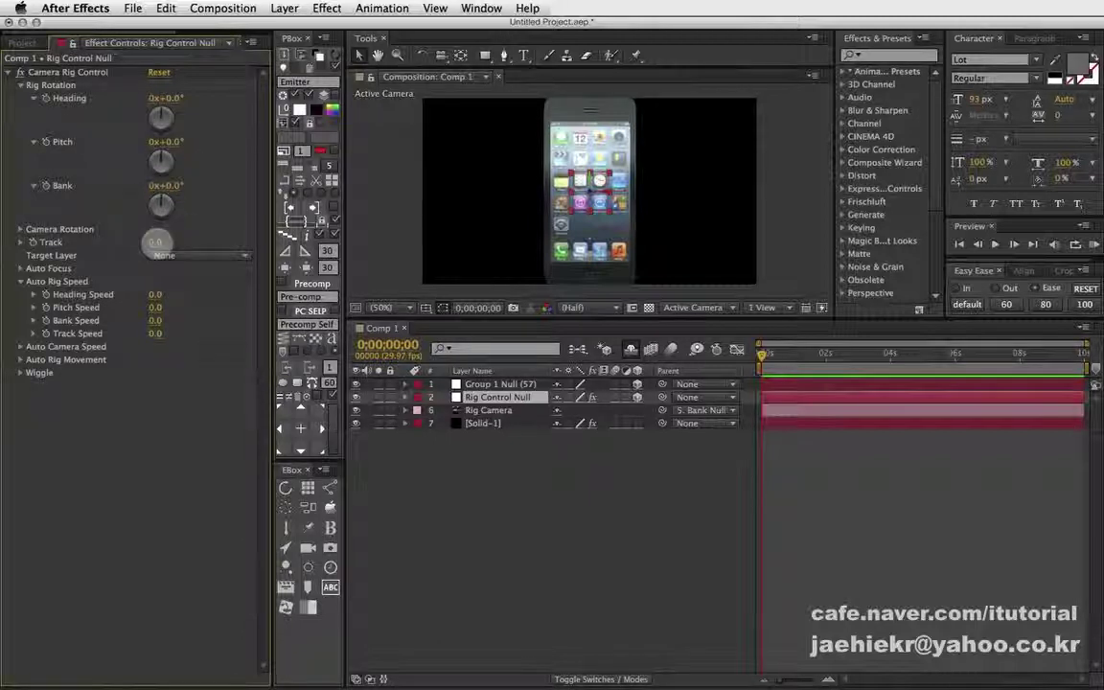
drag(154, 241, 161, 241)
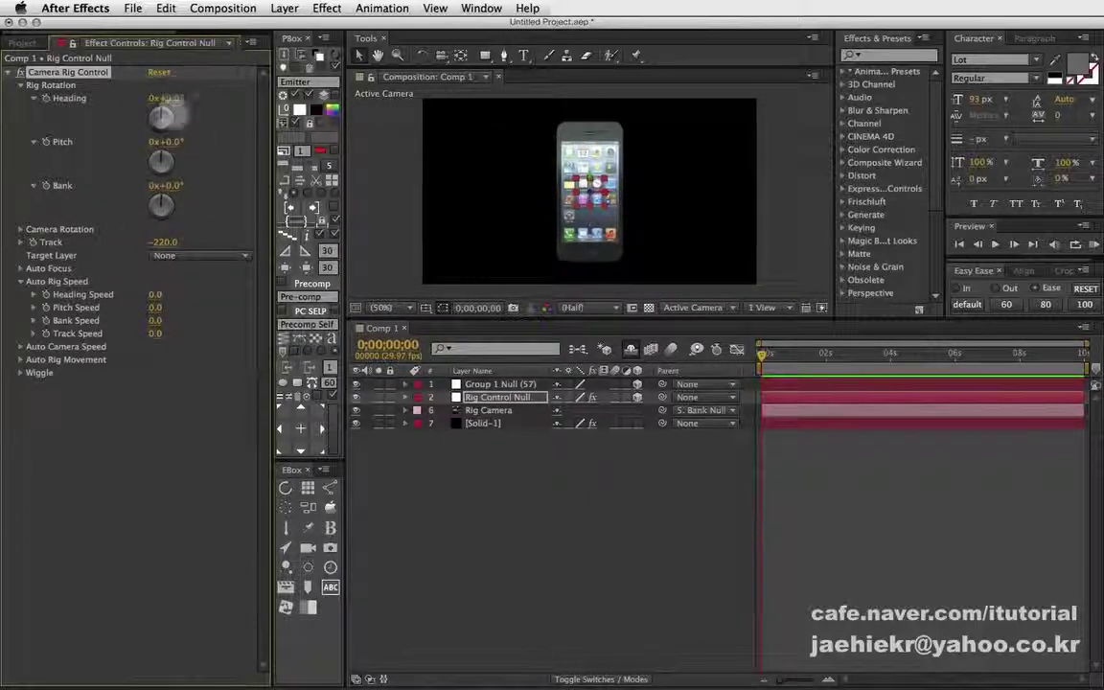
drag(173, 97, 204, 97)
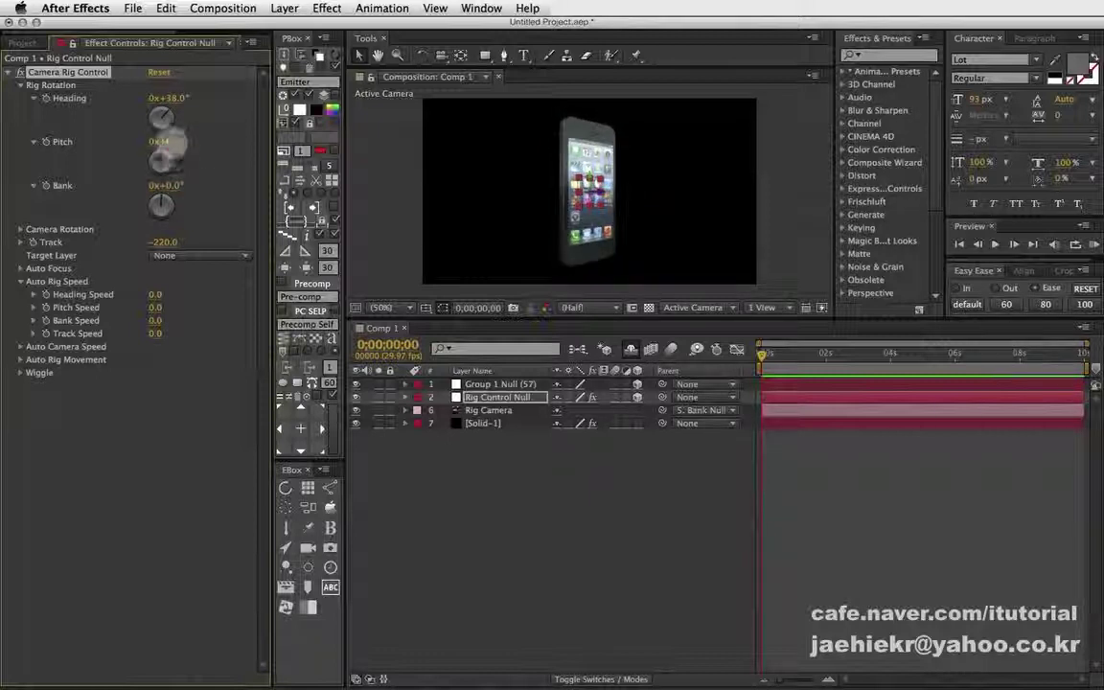
drag(163, 140, 155, 141)
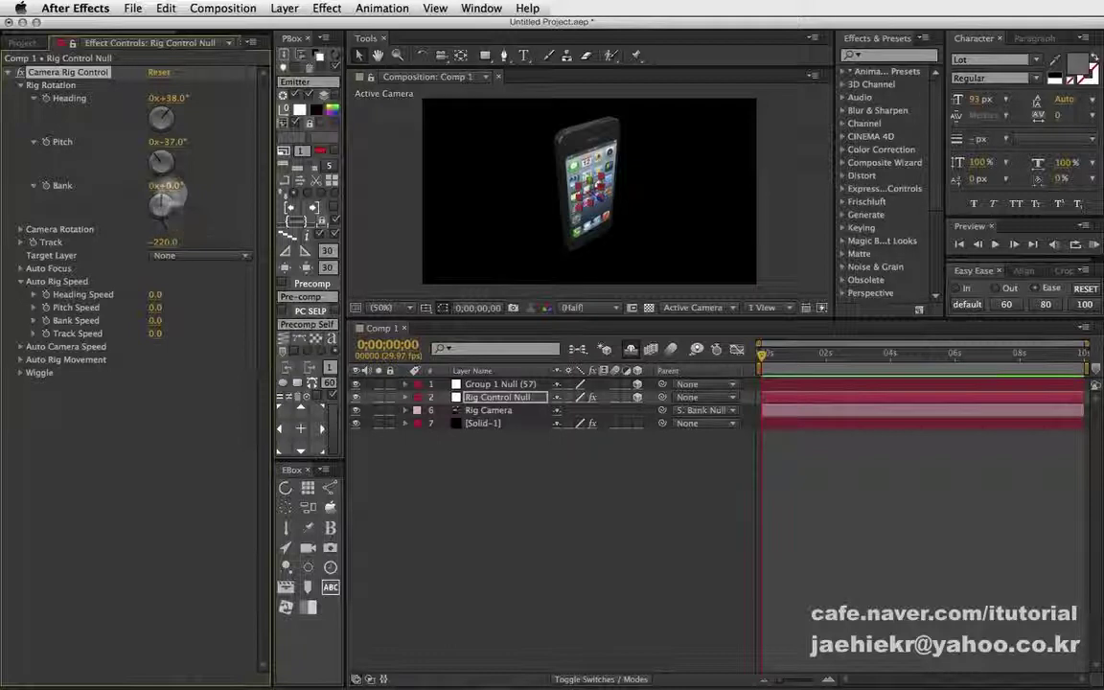
Move the current time to about 4 seconds.
click(775, 354)
key(Home)
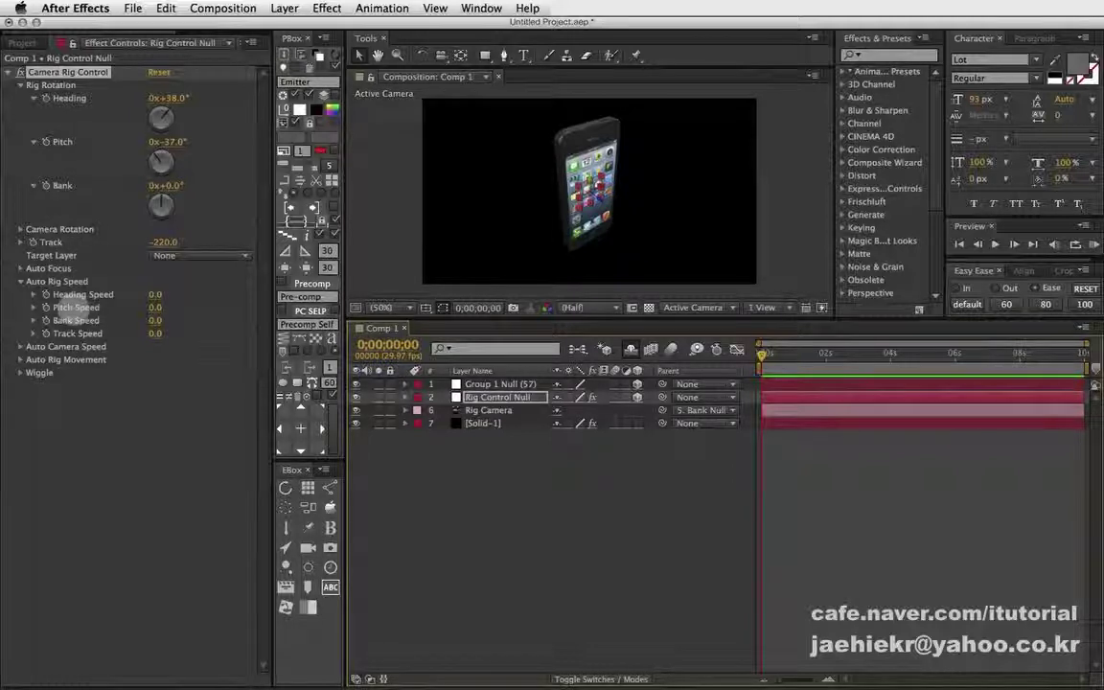
drag(764, 352, 901, 354)
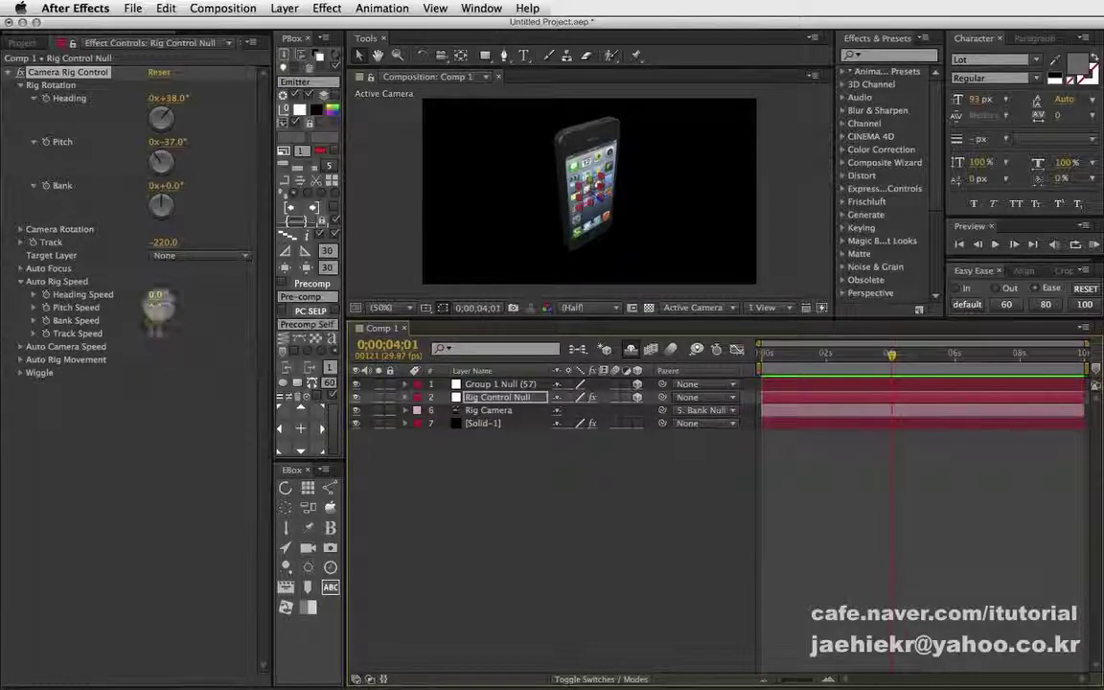
Raise Heading Speed to 890 and scrub the timeline to preview the phone spinning.
mouse_move(155, 294)
mouse_down()
mouse_move(228, 293)
mouse_move(162, 319)
mouse_move(164, 306)
mouse_move(170, 389)
mouse_move(151, 330)
mouse_move(207, 337)
mouse_up()
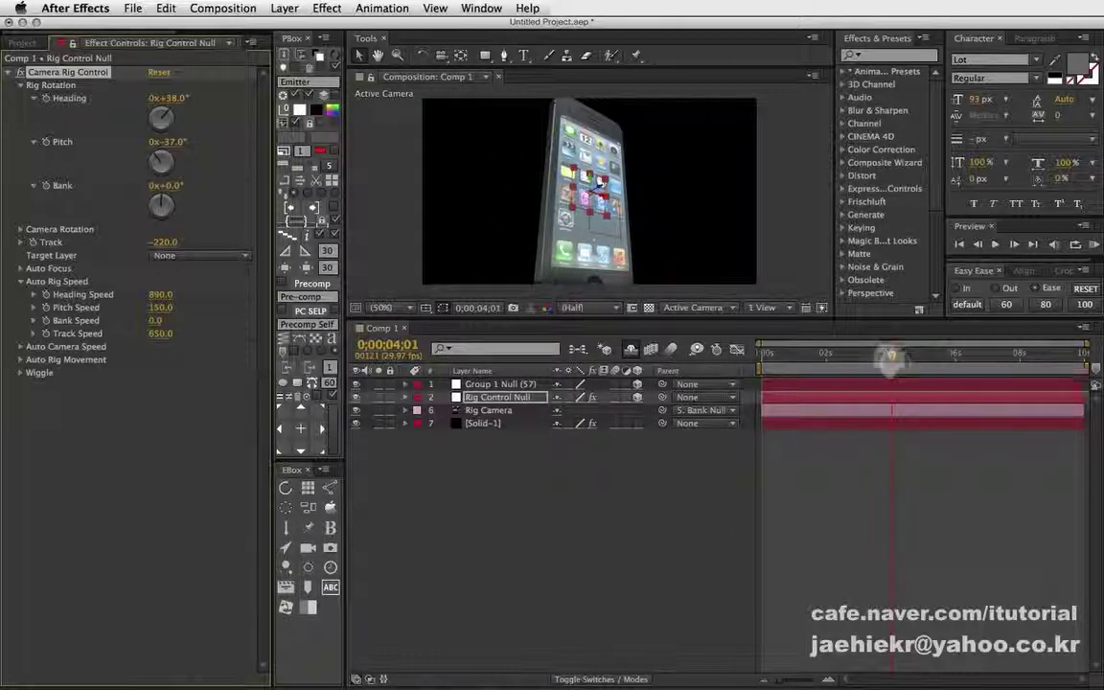
mouse_move(890, 355)
mouse_down()
mouse_move(762, 356)
mouse_move(1059, 356)
mouse_move(767, 355)
mouse_move(893, 354)
mouse_up()
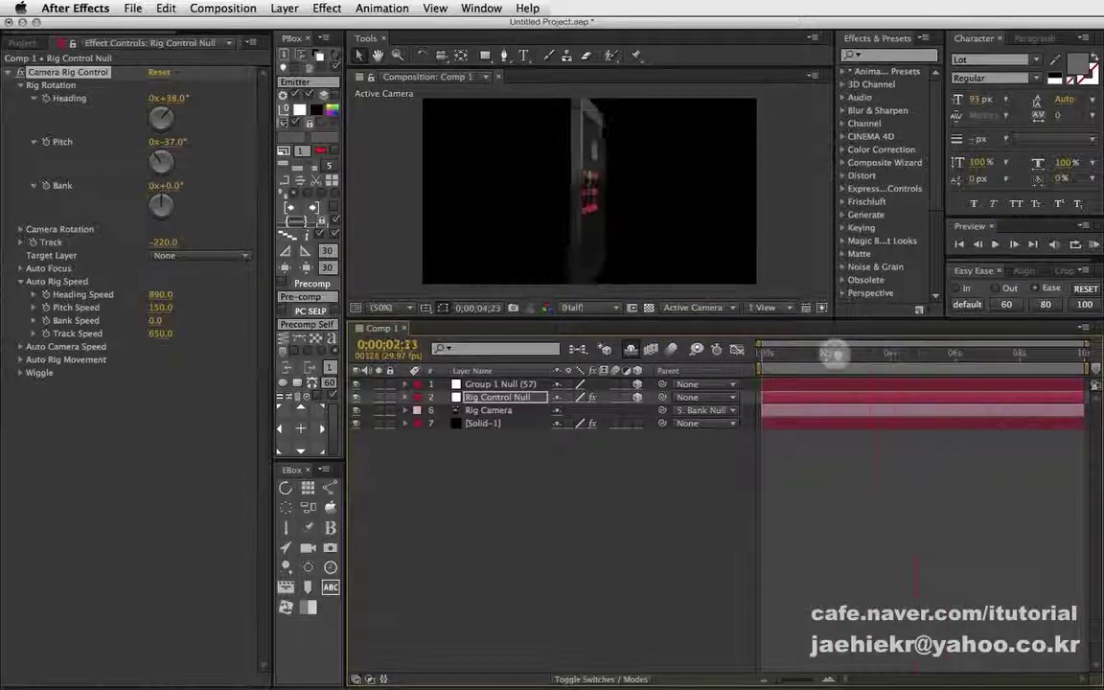
drag(893, 355, 869, 354)
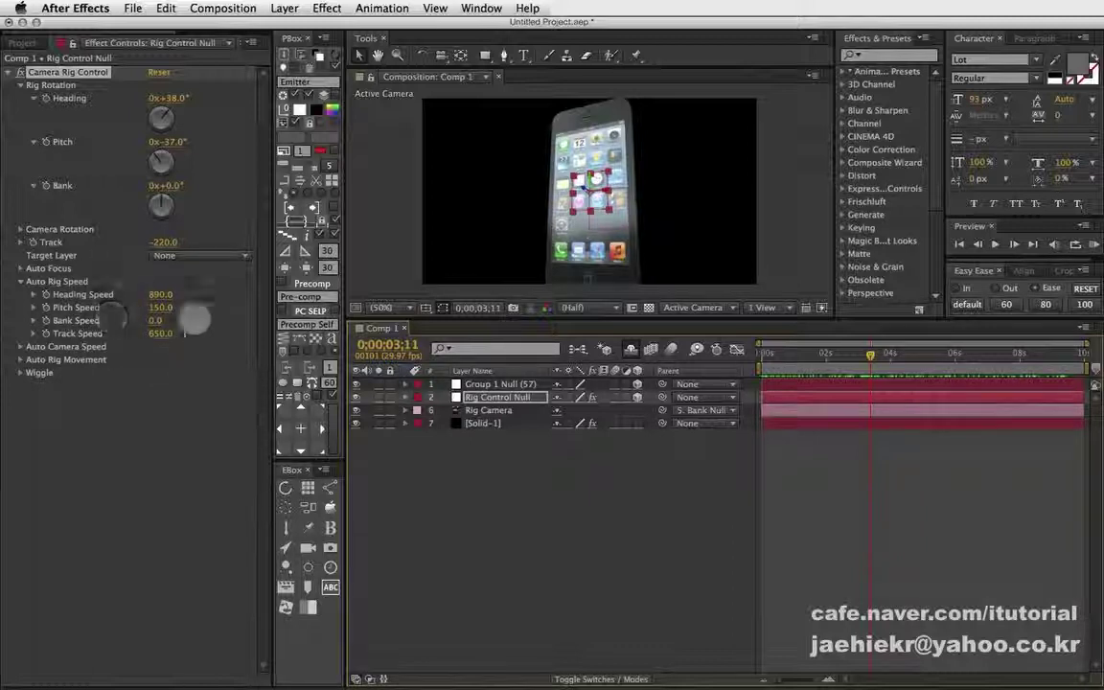
drag(869, 355, 891, 354)
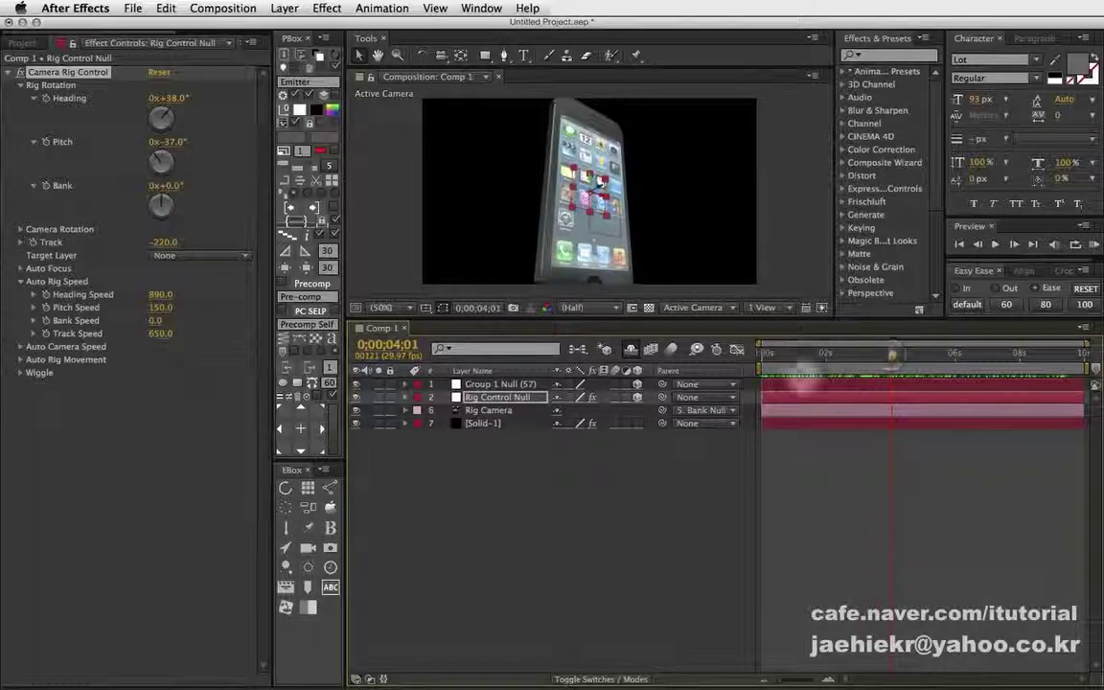
Set Pitch Speed to 990 and preview the resulting motion.
drag(161, 307, 230, 306)
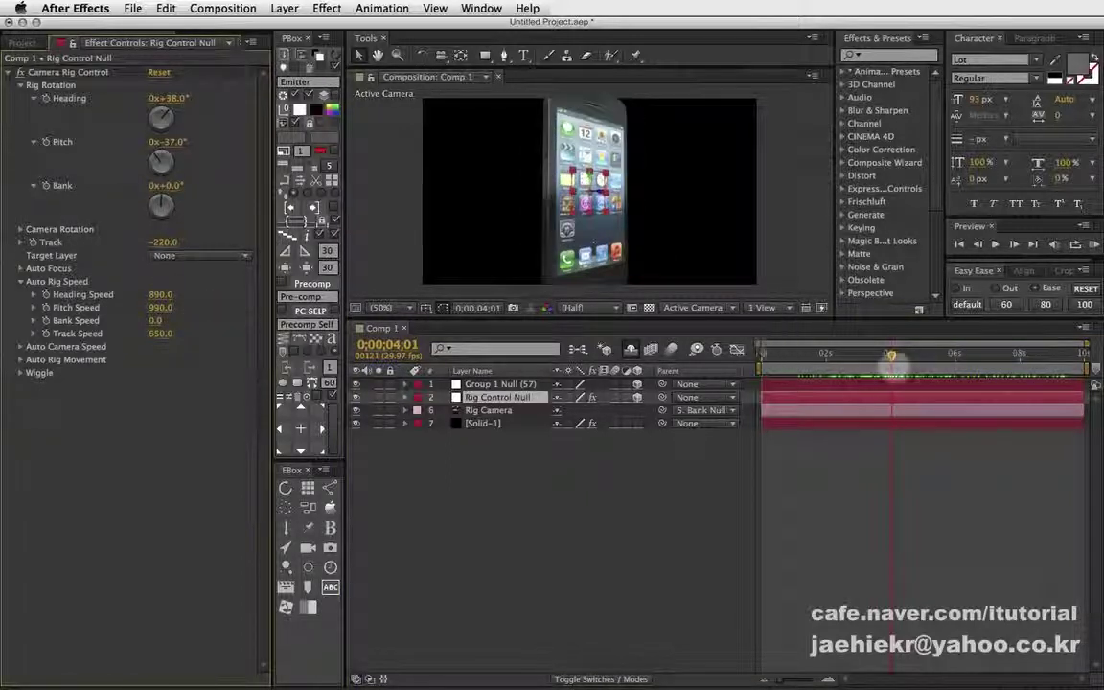
mouse_move(894, 357)
mouse_down()
mouse_move(781, 356)
mouse_move(986, 357)
mouse_move(762, 356)
mouse_up()
click(737, 349)
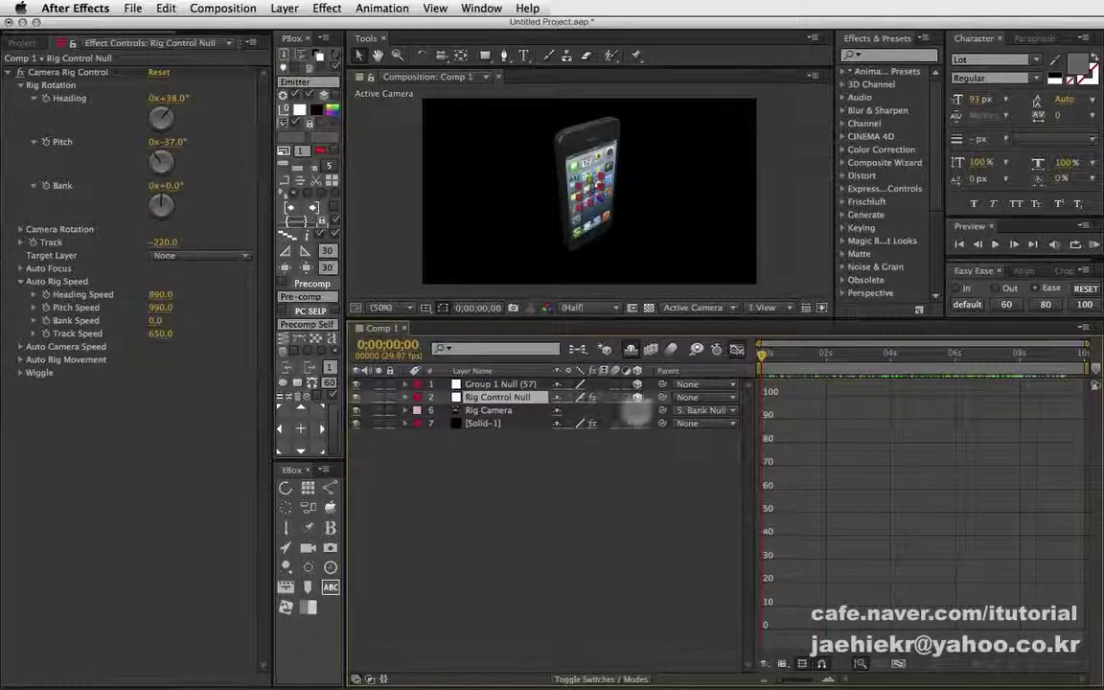
click(737, 349)
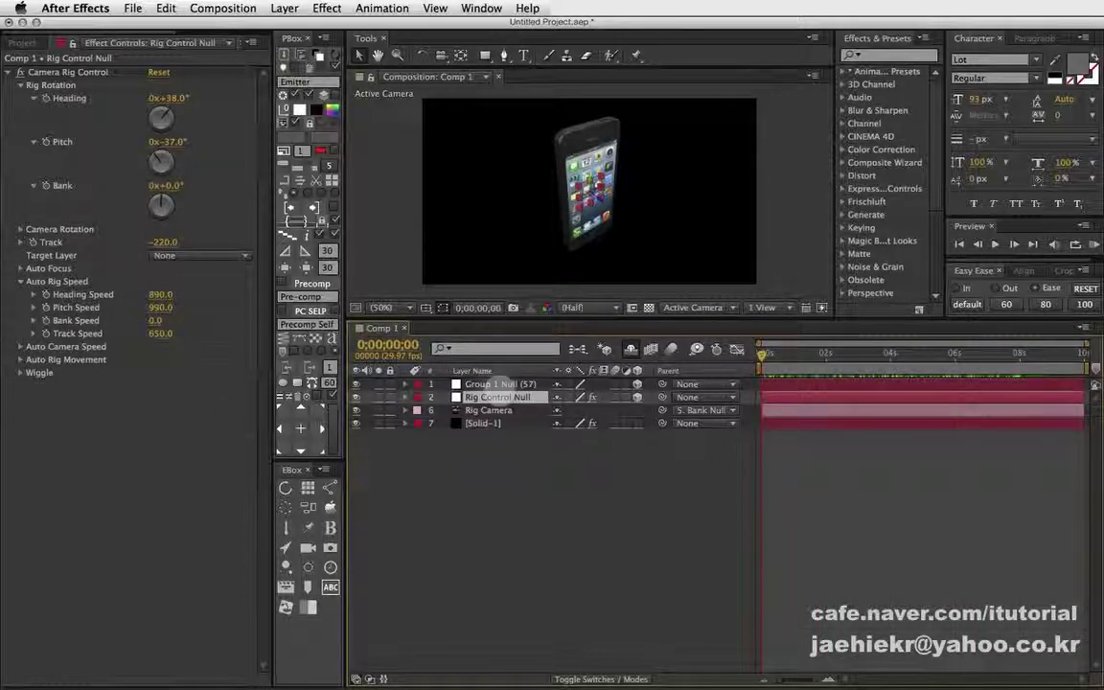
Reset the Camera Rig Control so Heading, Pitch, Bank and Track return to 0.
click(163, 318)
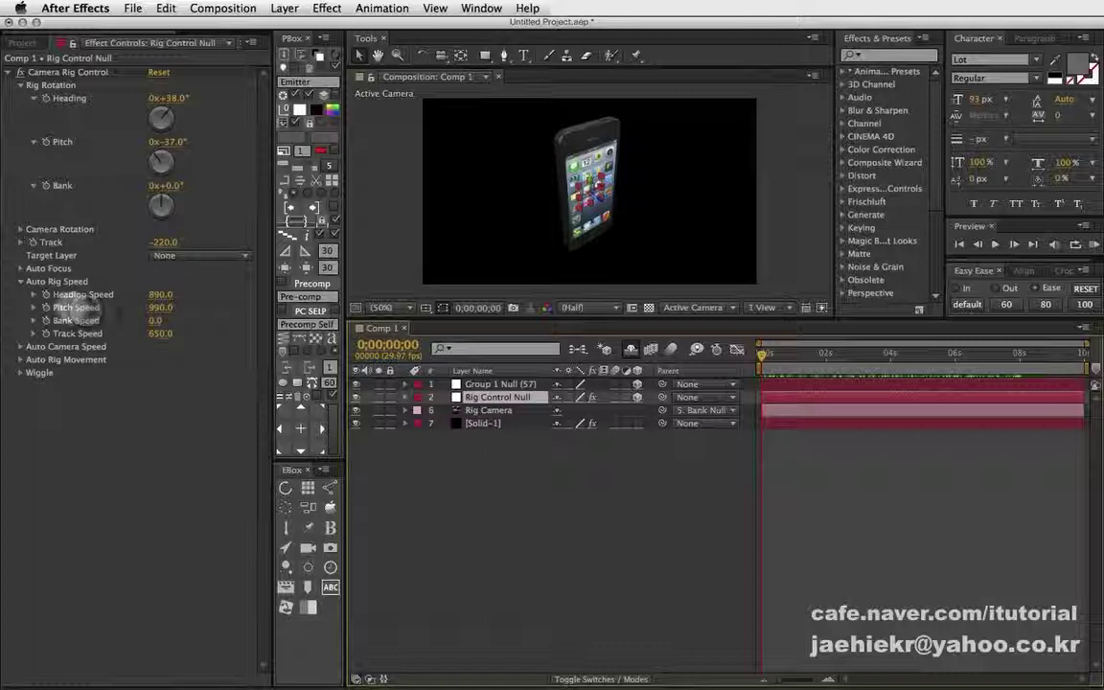
click(21, 280)
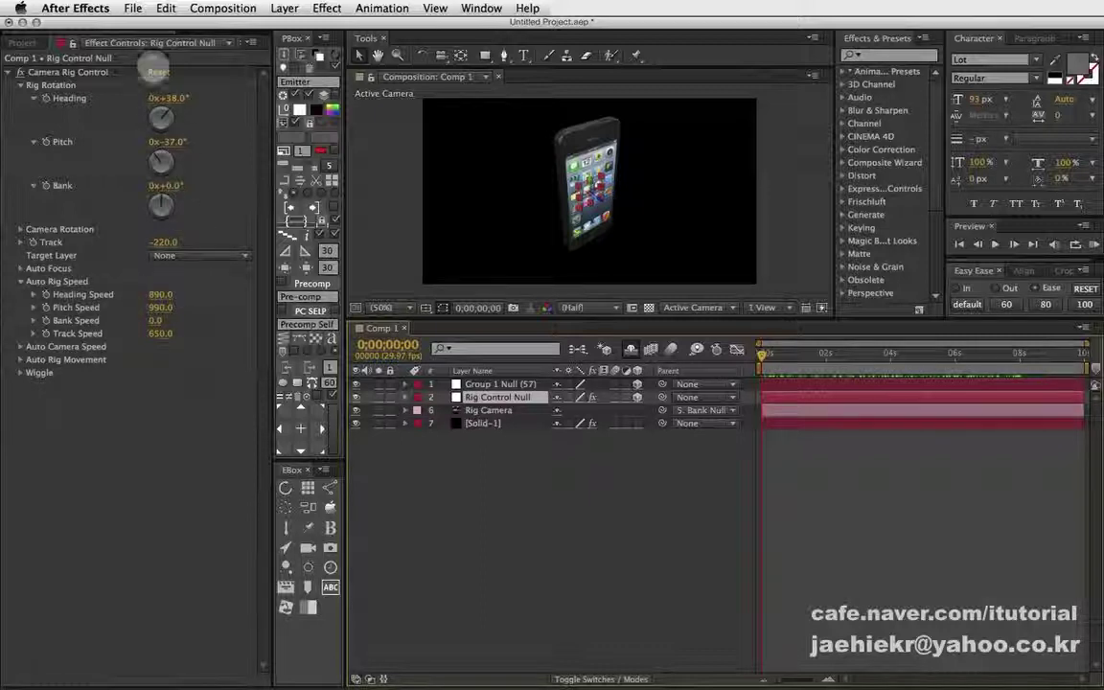
click(157, 72)
Show the Auto Camera Speed settings and hide the Auto Rig Speed and Rig Rotation groups.
click(20, 281)
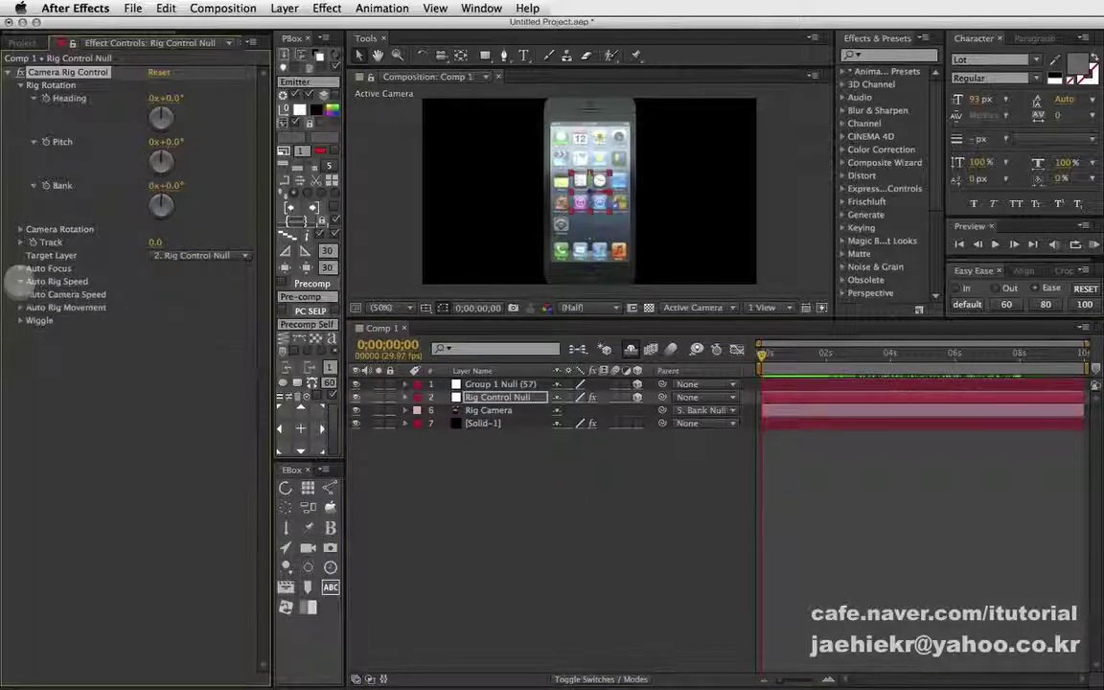
click(20, 294)
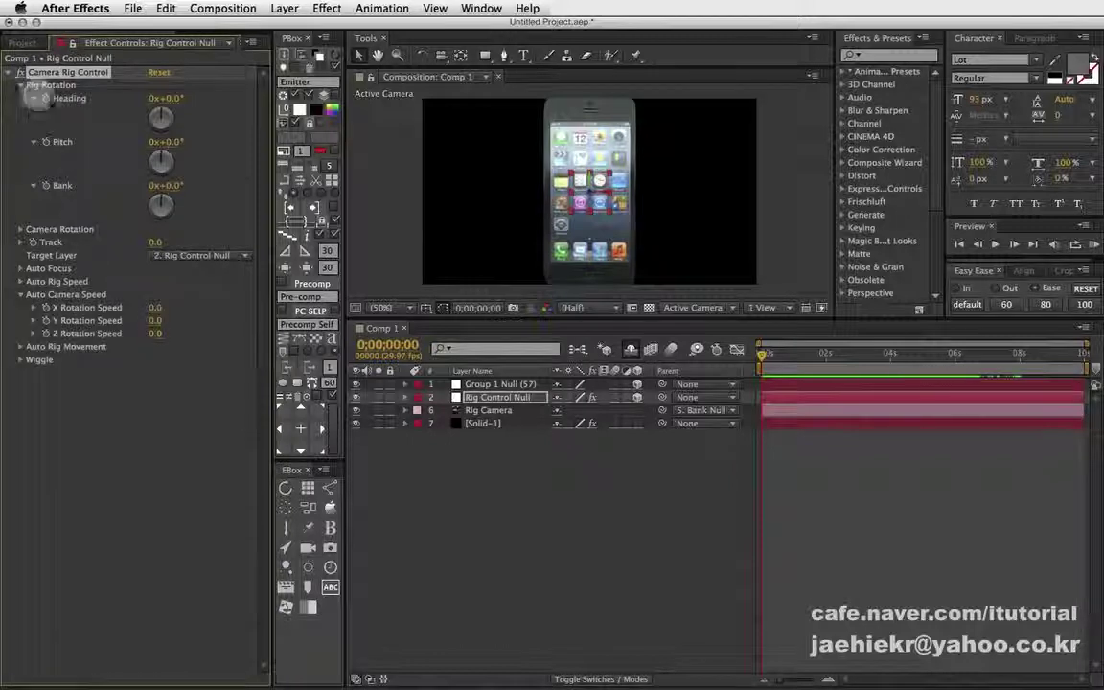
click(20, 85)
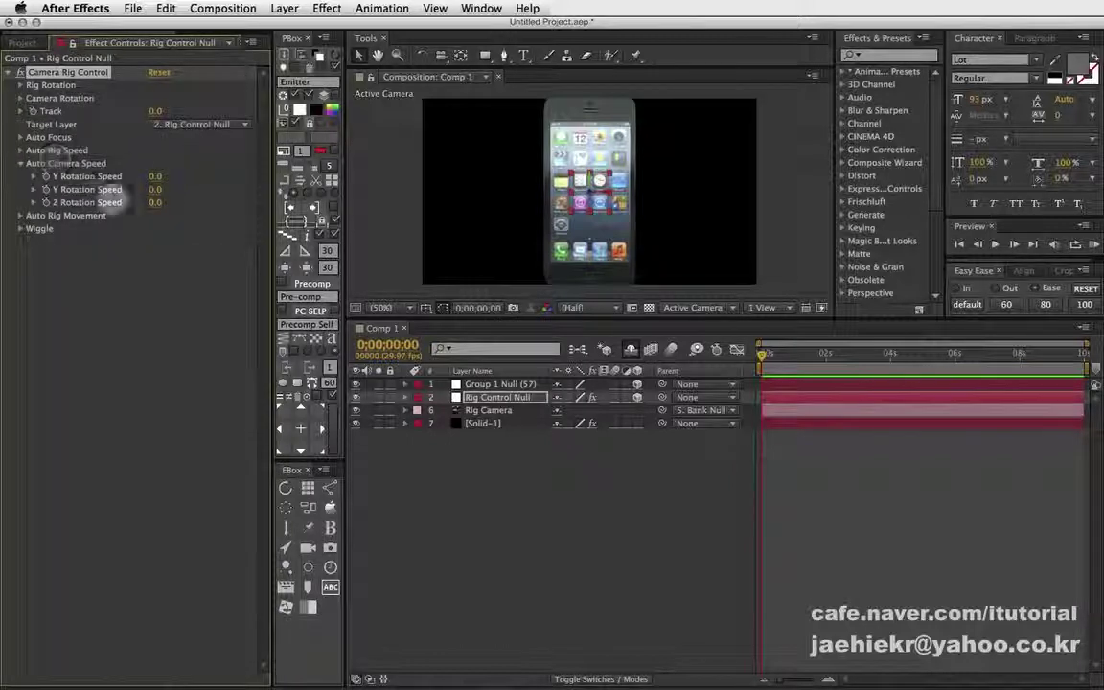
View the comp from Custom View 1 and reveal the X, Y and Z Camera Rotation controls.
click(705, 307)
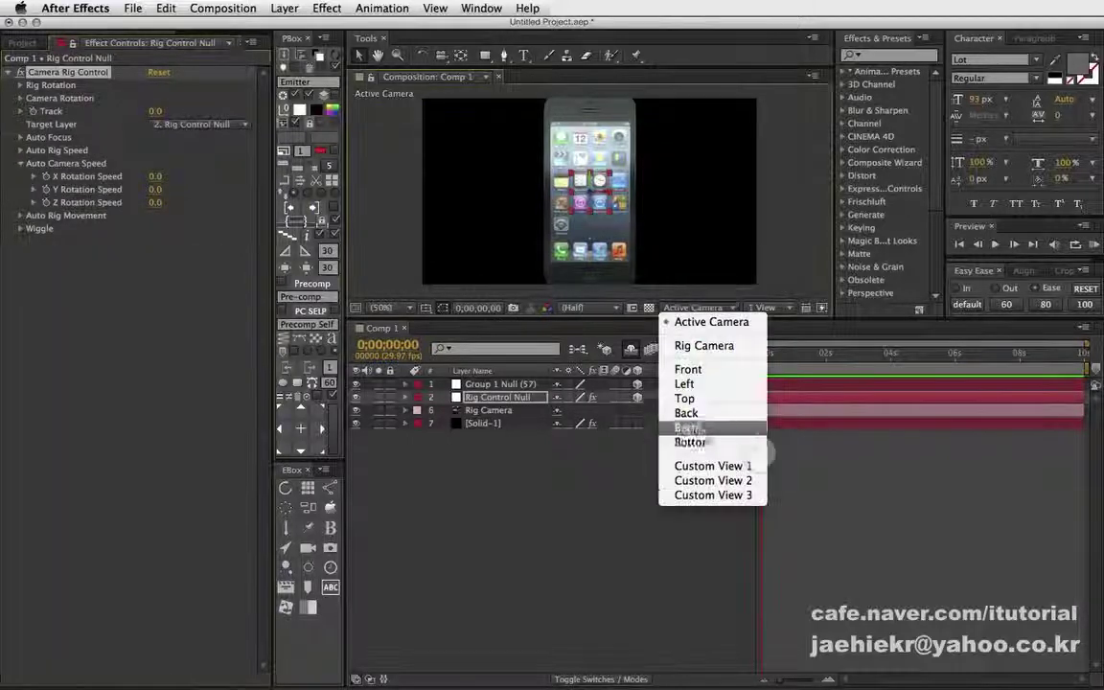
click(745, 465)
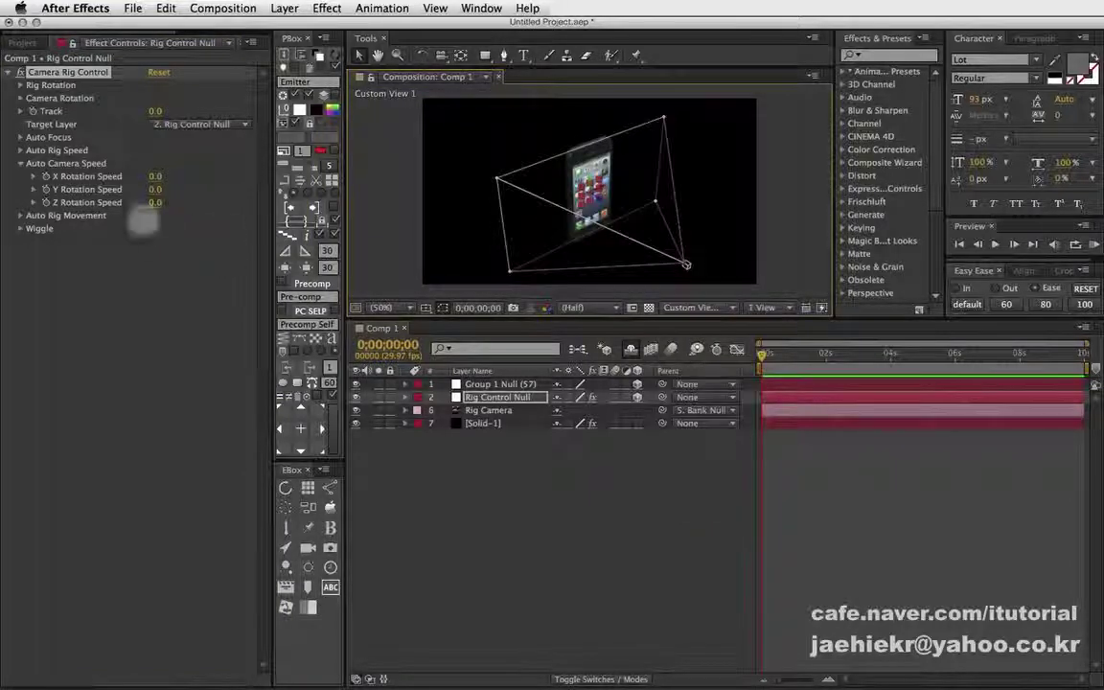
click(20, 98)
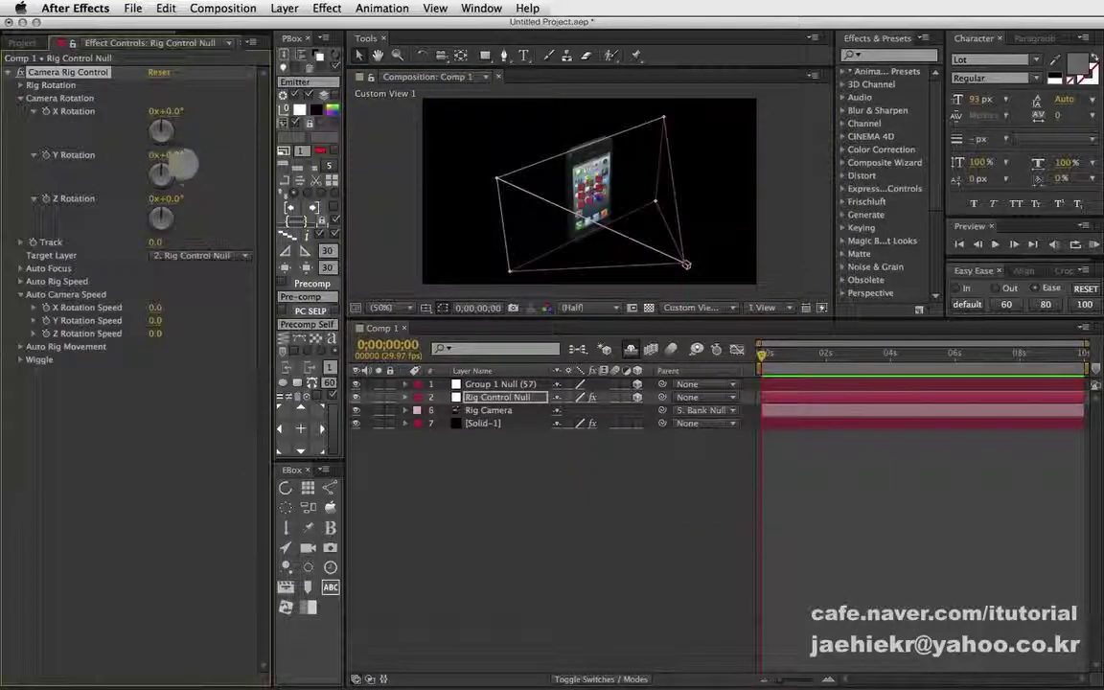
mouse_move(173, 155)
mouse_down()
mouse_move(193, 152)
mouse_move(175, 203)
mouse_up()
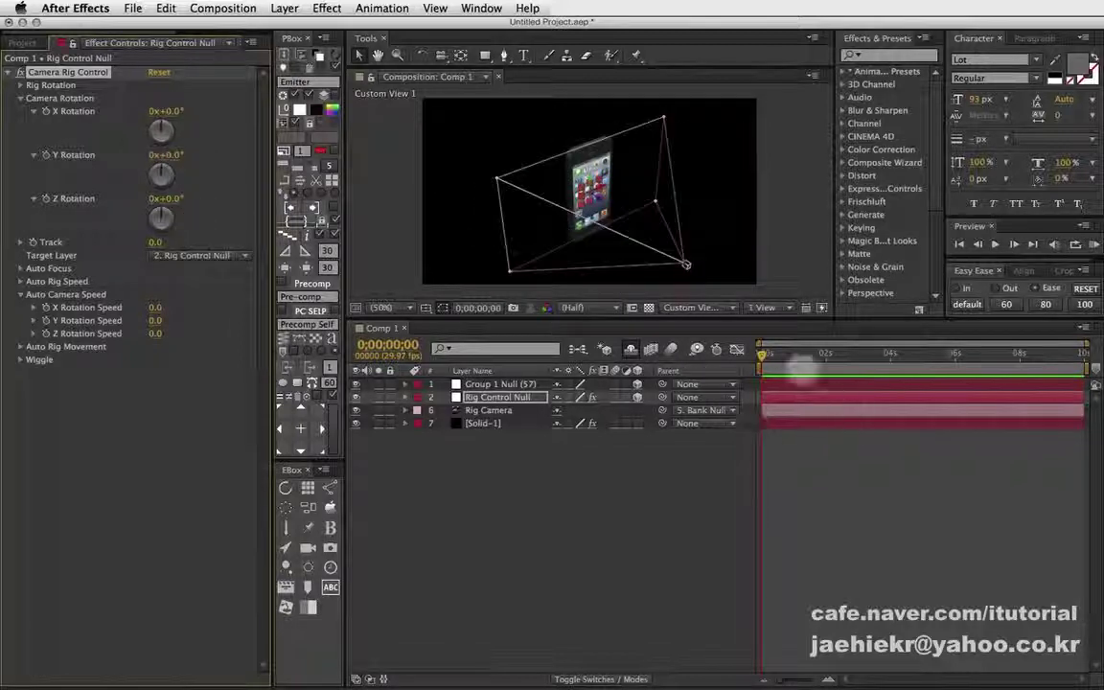
Set Y Rotation Speed to 1120, preview the camera orbit, then reset the rig to 0.
click(842, 353)
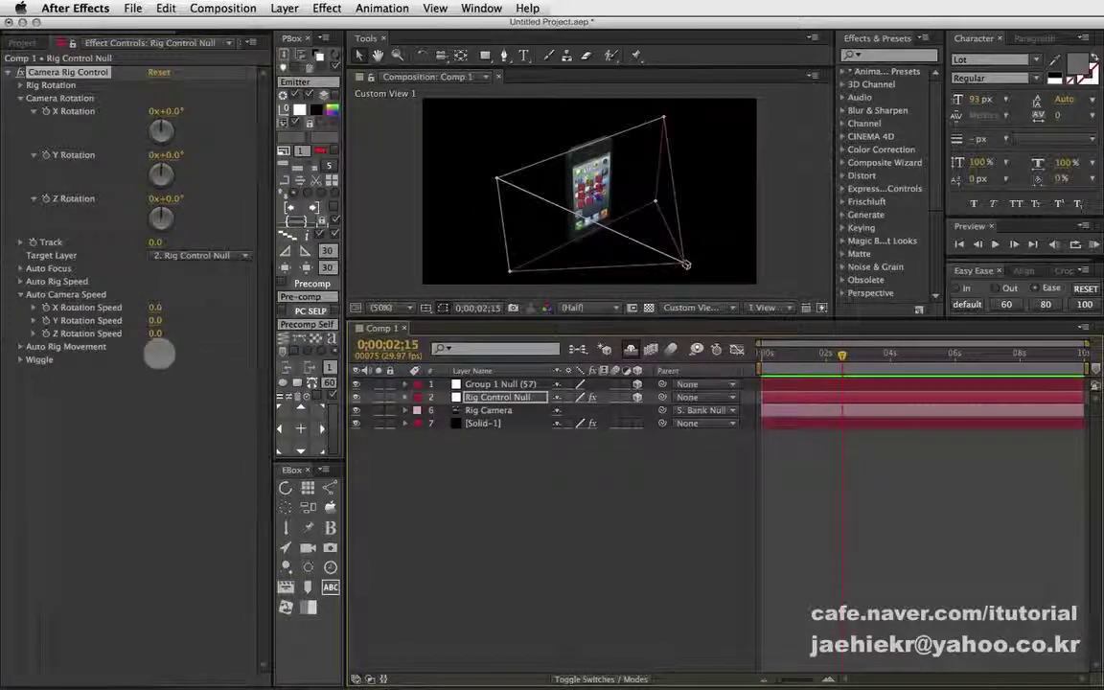
drag(156, 321, 237, 320)
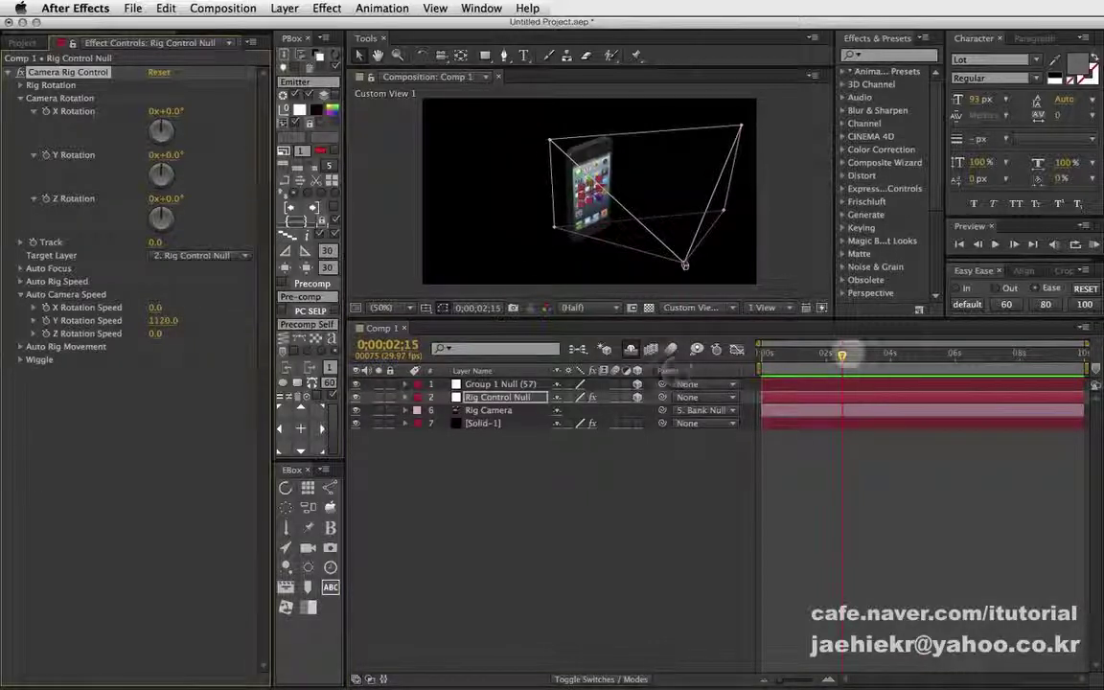
mouse_move(843, 354)
mouse_down()
mouse_move(794, 354)
mouse_move(947, 354)
mouse_up()
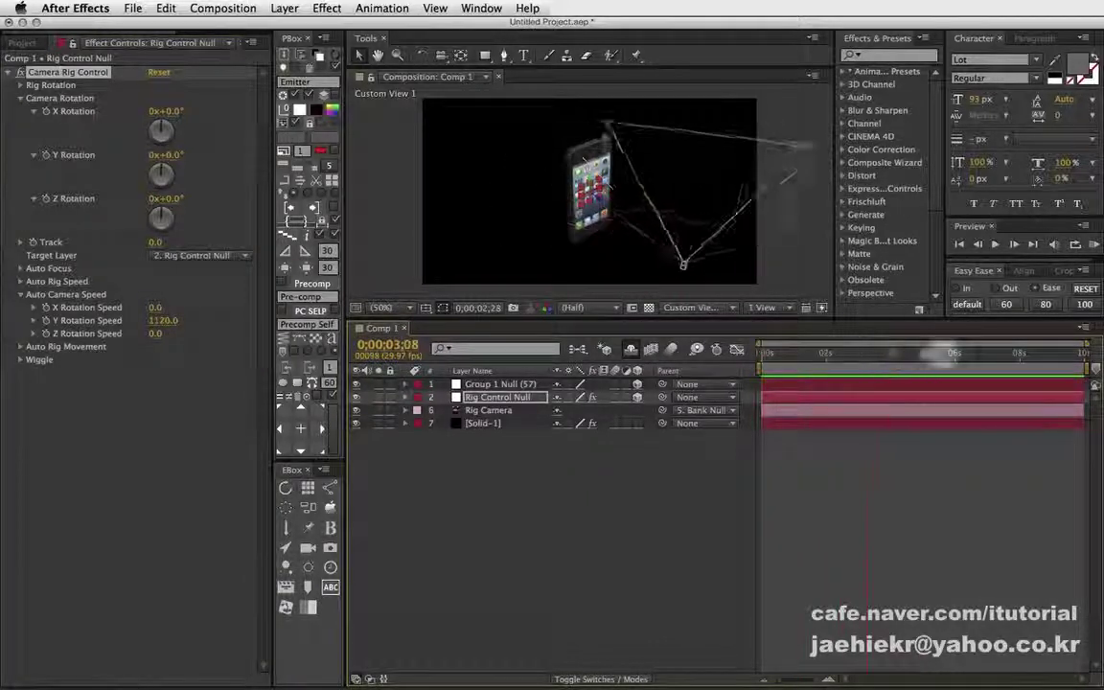
drag(813, 357, 761, 354)
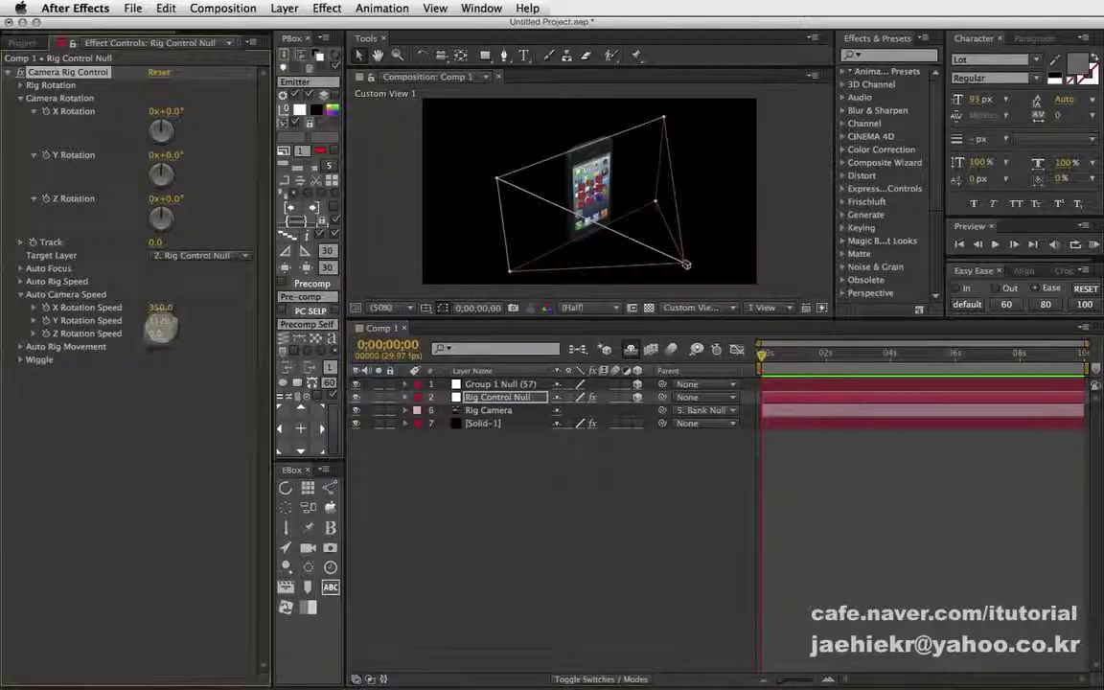
drag(771, 355, 1032, 369)
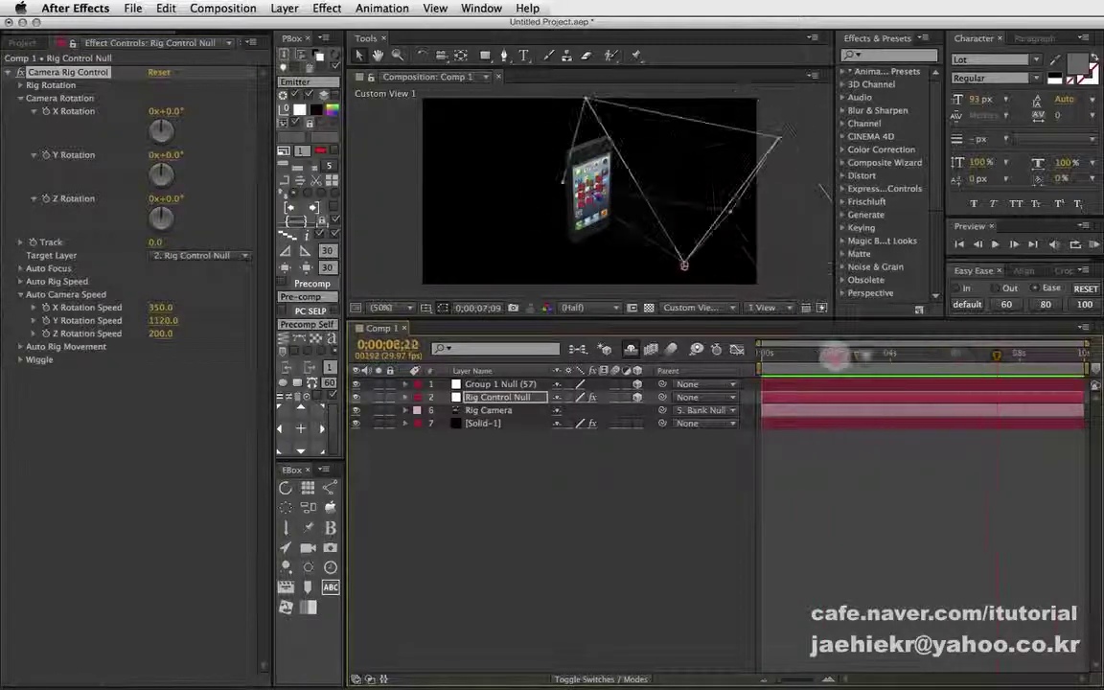
drag(1032, 369, 762, 354)
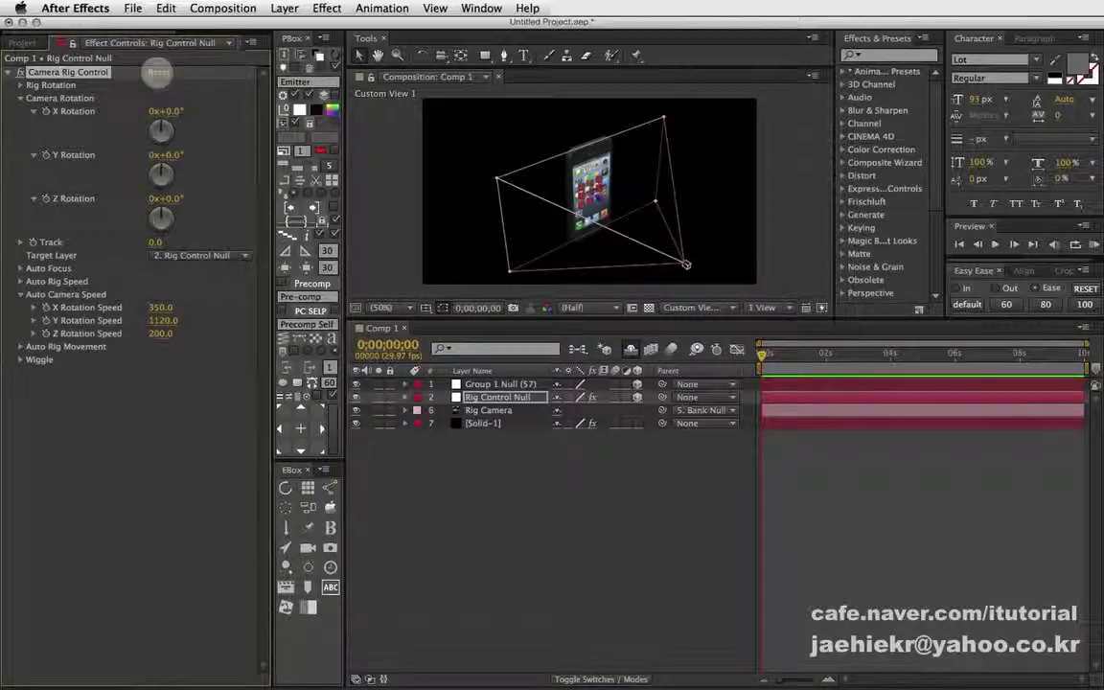
click(158, 72)
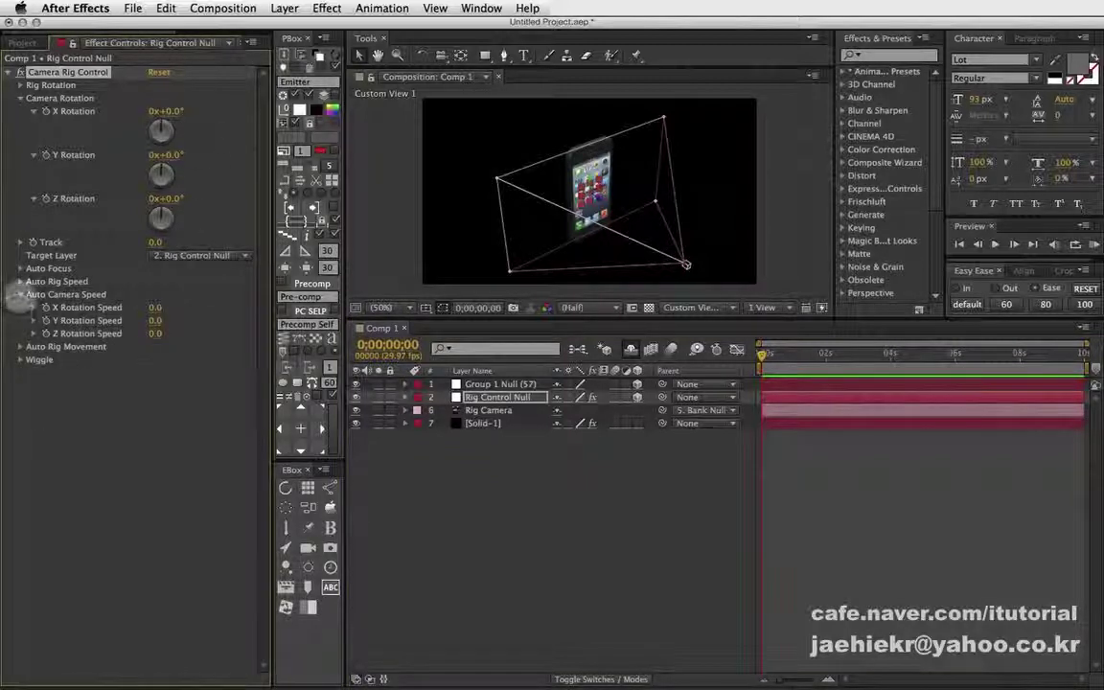
Set the Auto Rig Movement X Speed to 900 and preview the rig movement.
click(20, 294)
click(20, 306)
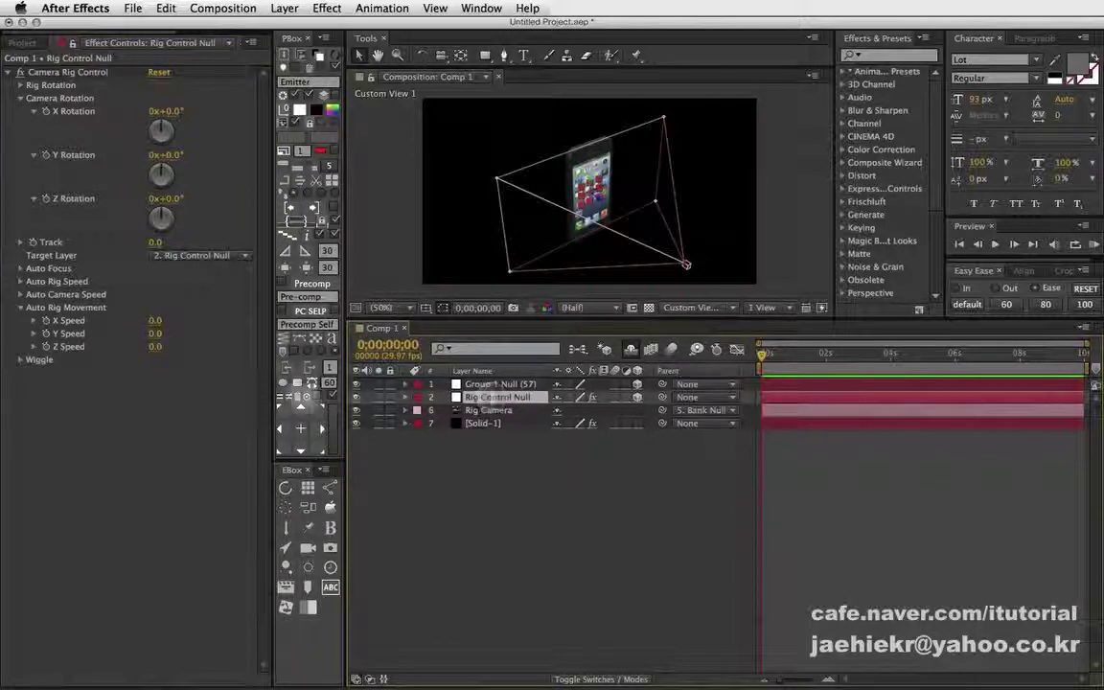
click(161, 347)
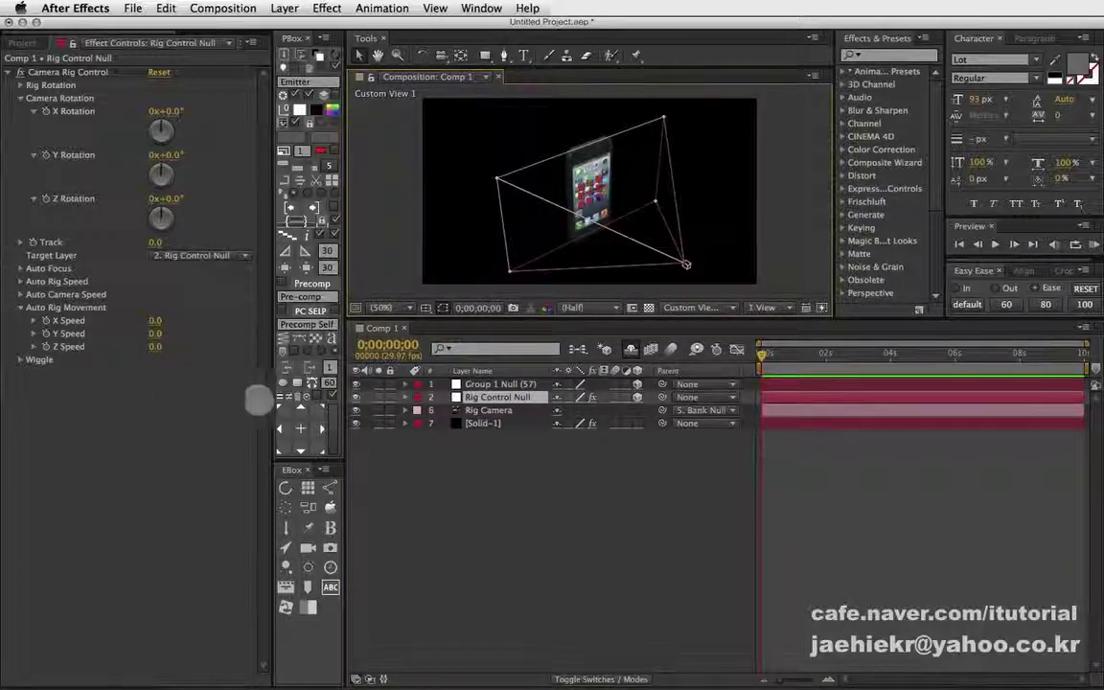
drag(764, 353, 827, 354)
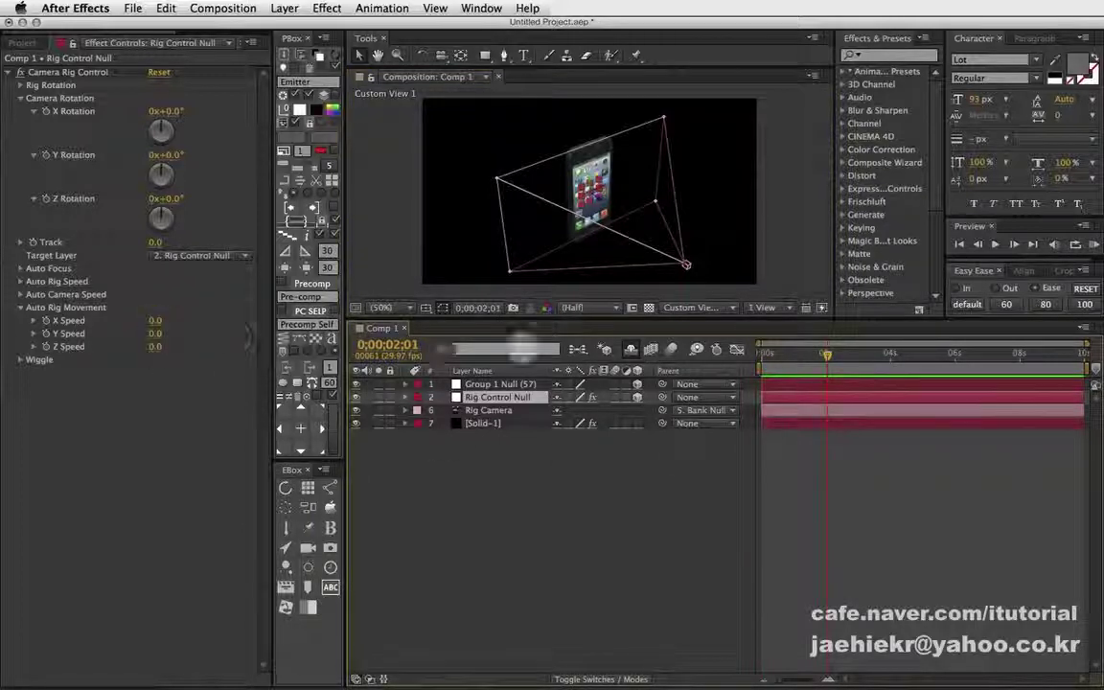
drag(153, 320, 213, 319)
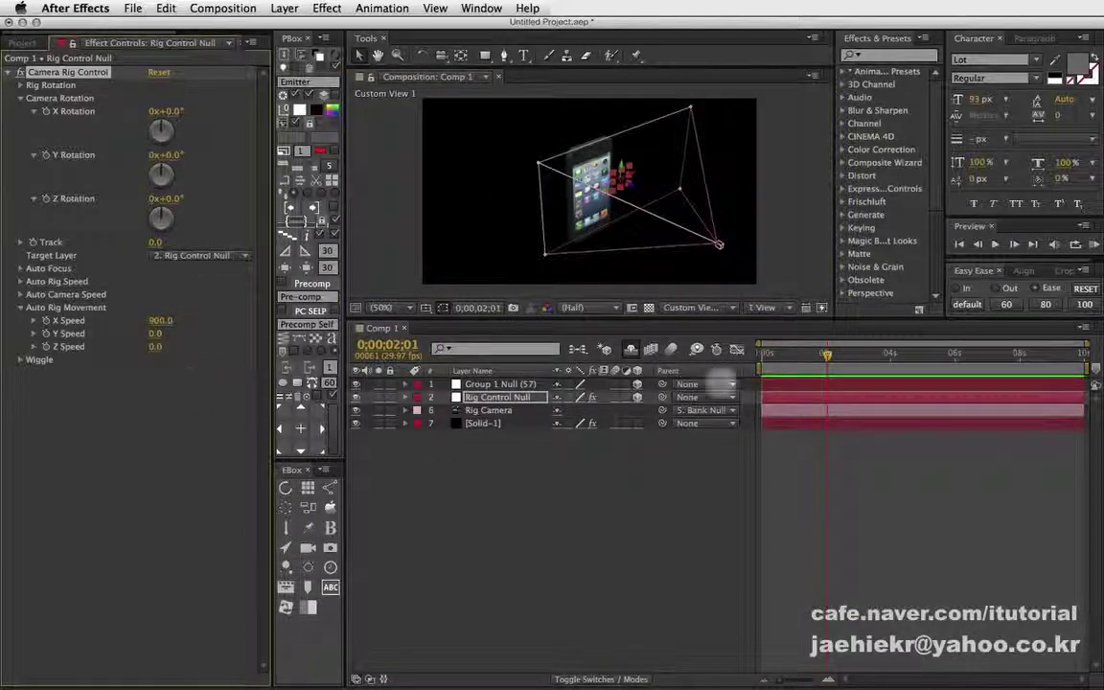
mouse_move(767, 352)
mouse_down()
mouse_move(1025, 353)
mouse_move(757, 353)
mouse_up()
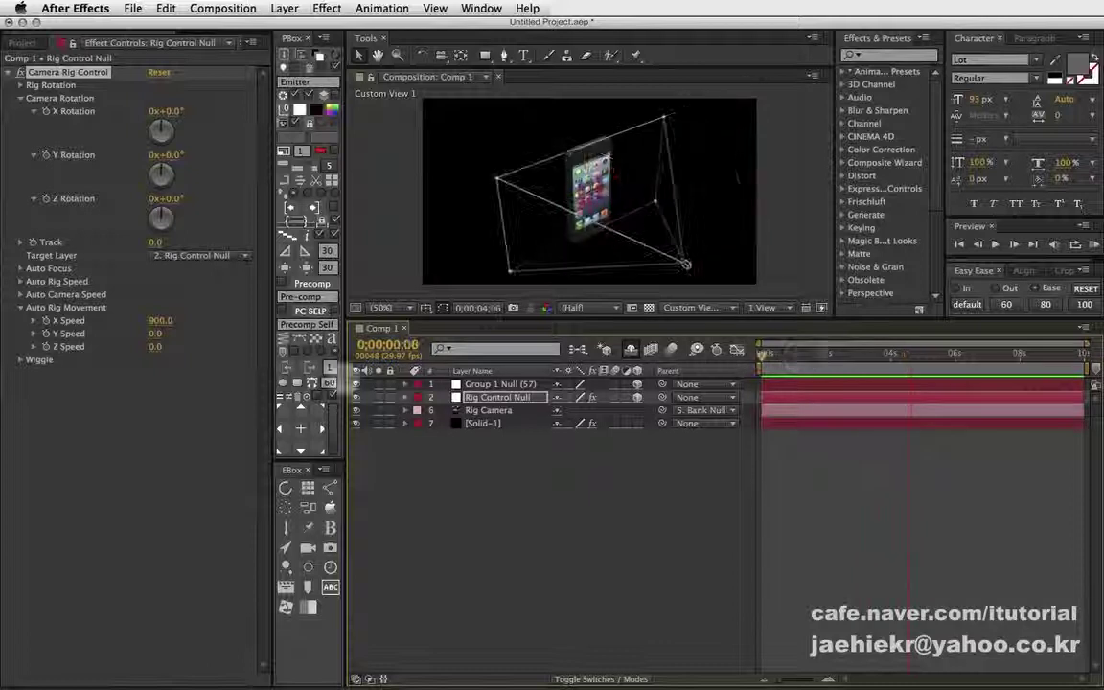
Set Y Speed to 460 and Z Speed to 690, then preview from the start.
drag(156, 332, 241, 342)
mouse_move(763, 353)
mouse_down()
mouse_move(970, 356)
mouse_move(752, 354)
mouse_up()
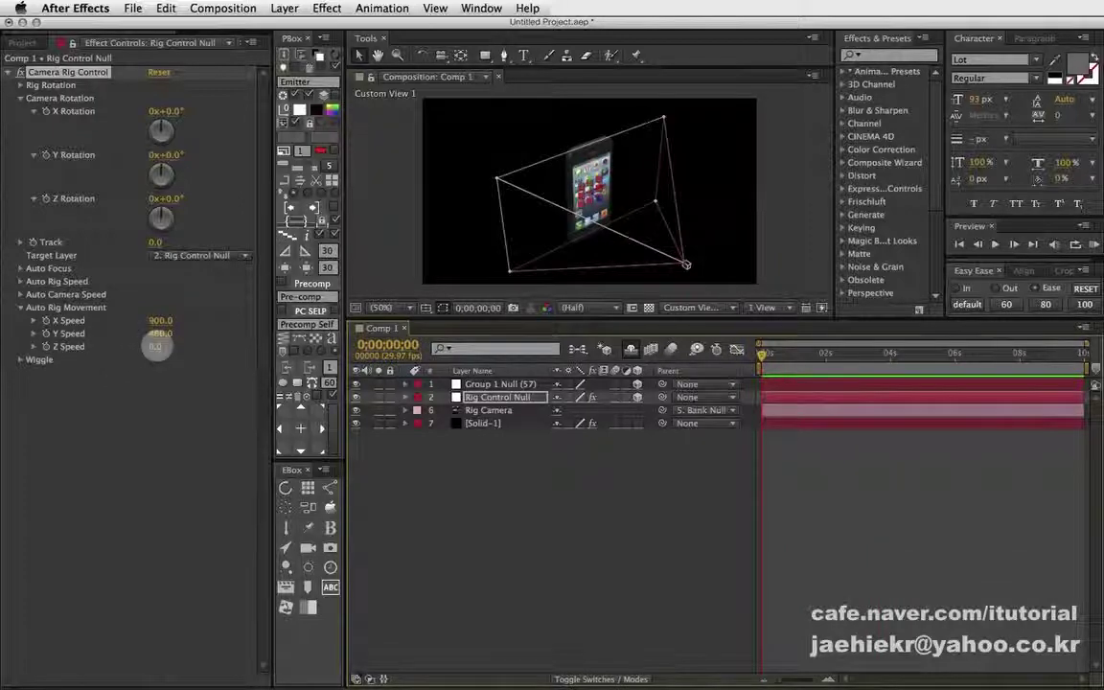
drag(155, 346, 222, 346)
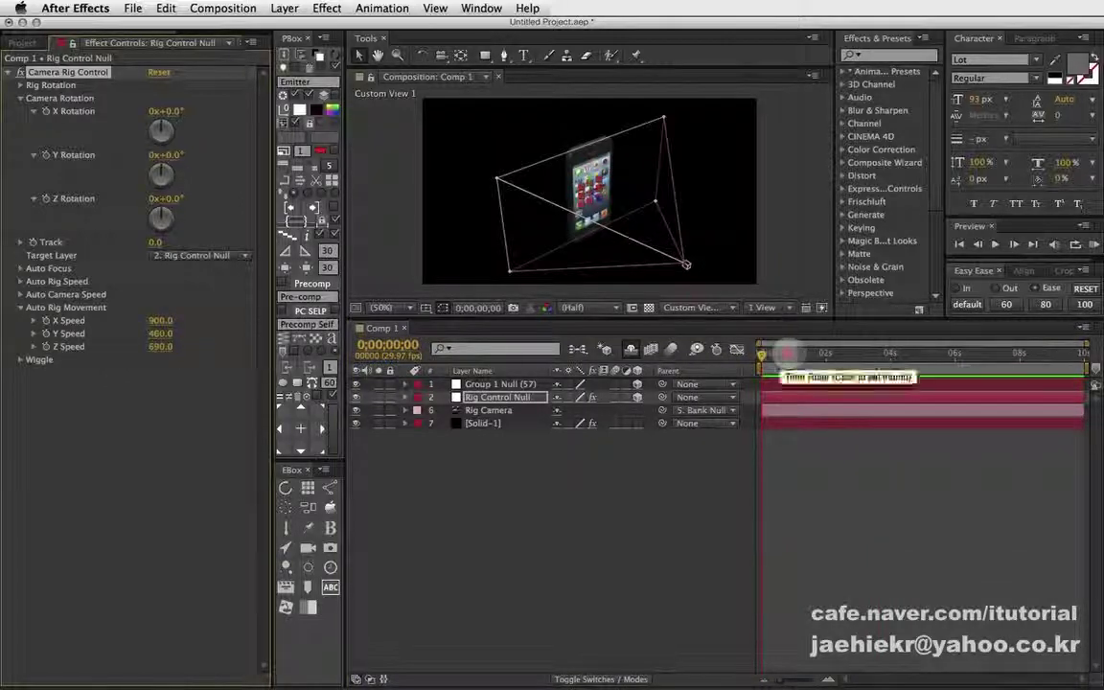
drag(763, 353, 958, 354)
key(Home)
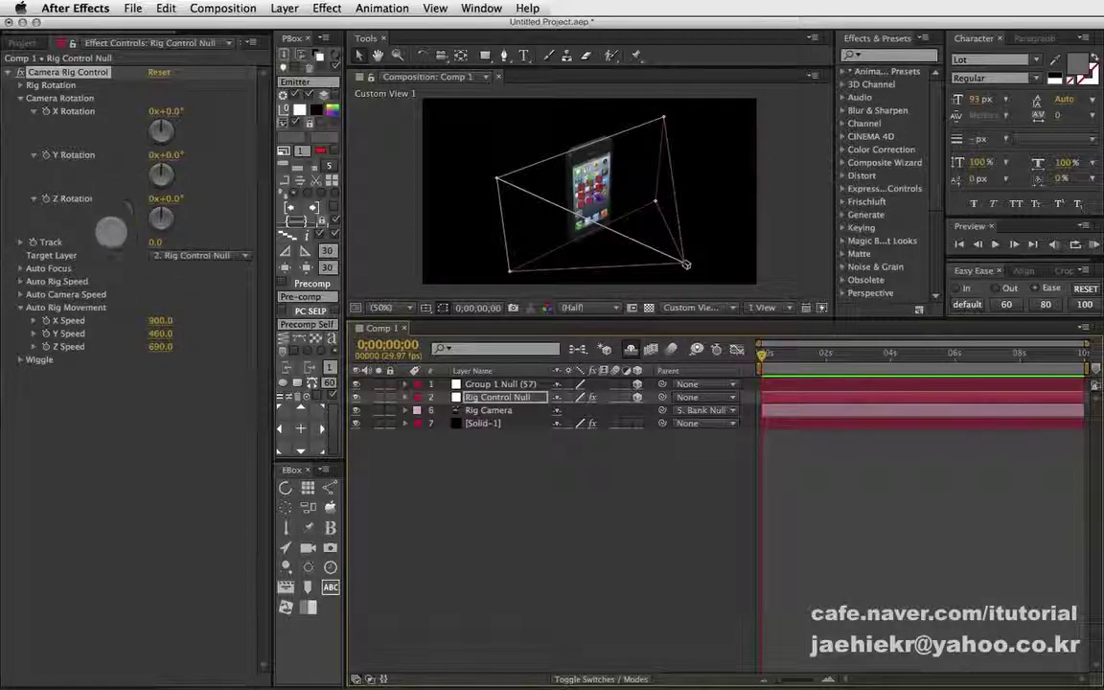
Check the Wiggle settings, then reset the rig movement speeds to 0.
click(20, 359)
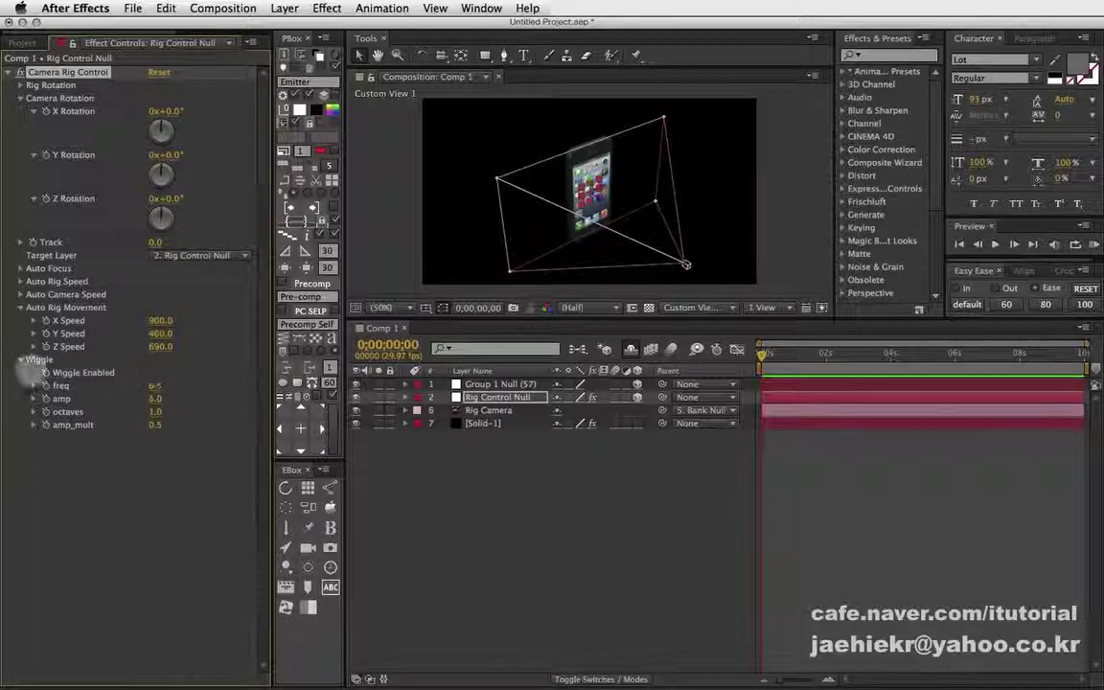
click(20, 359)
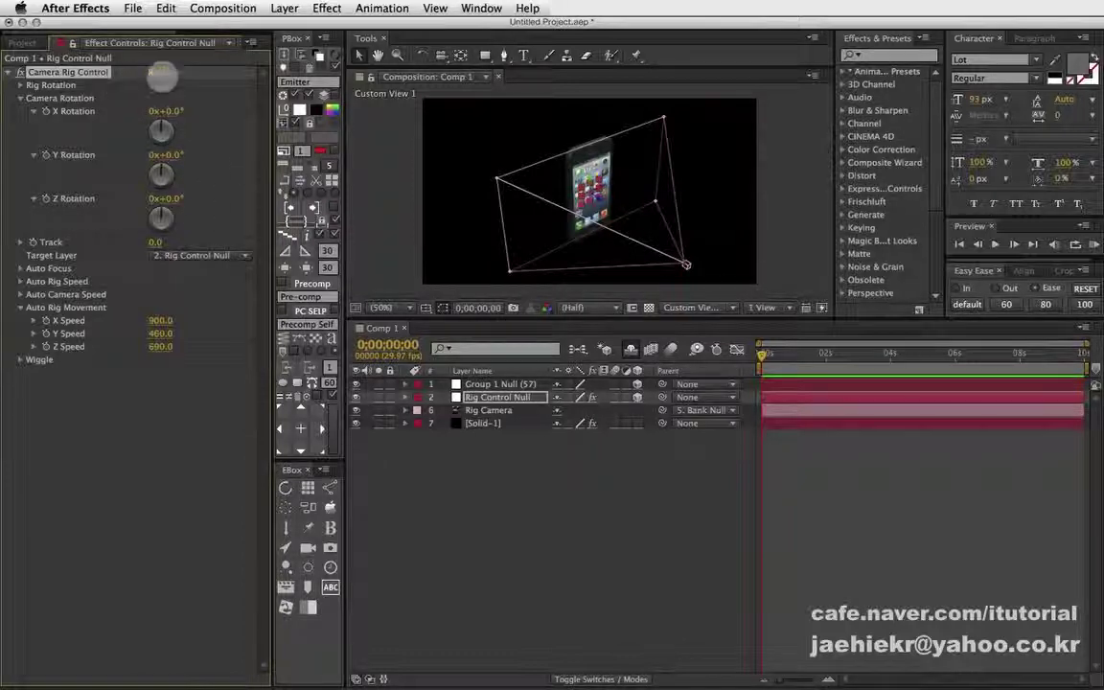
click(156, 71)
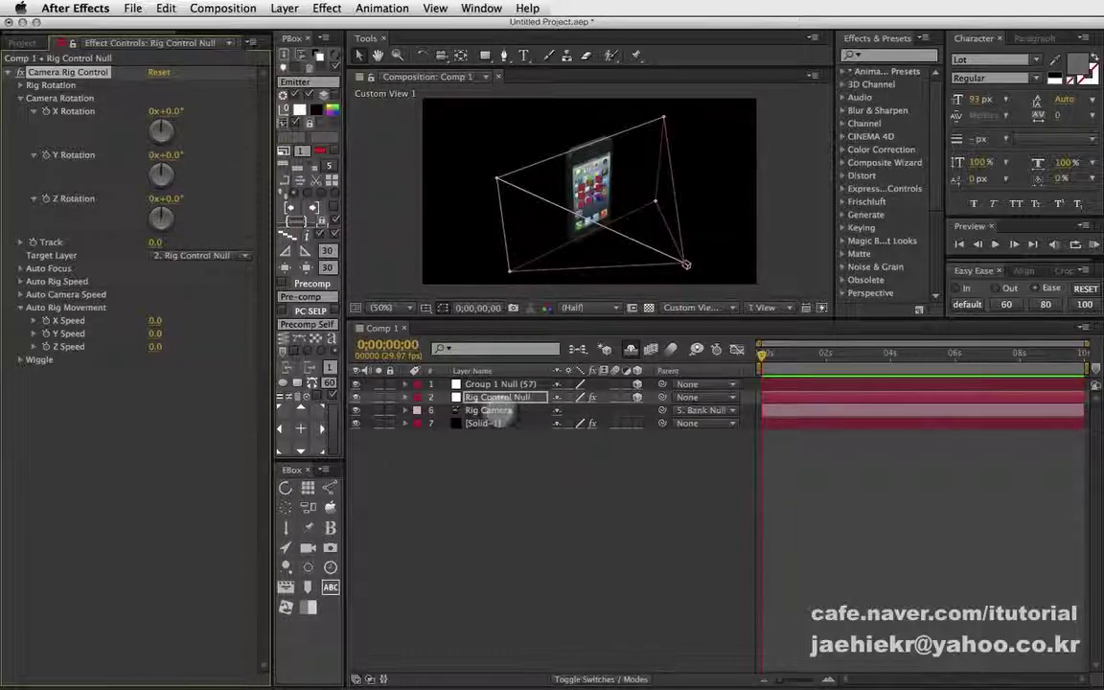
Give the Rig Camera the 20mm lens preset.
double_click(500, 410)
drag(398, 249, 512, 222)
click(599, 294)
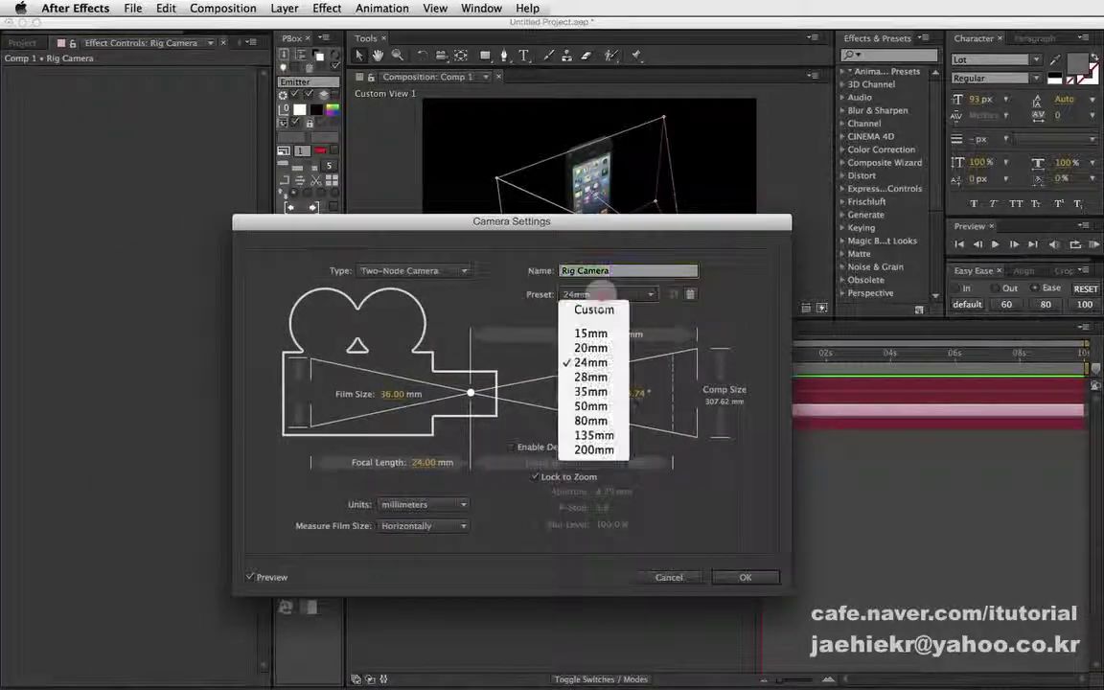
click(590, 347)
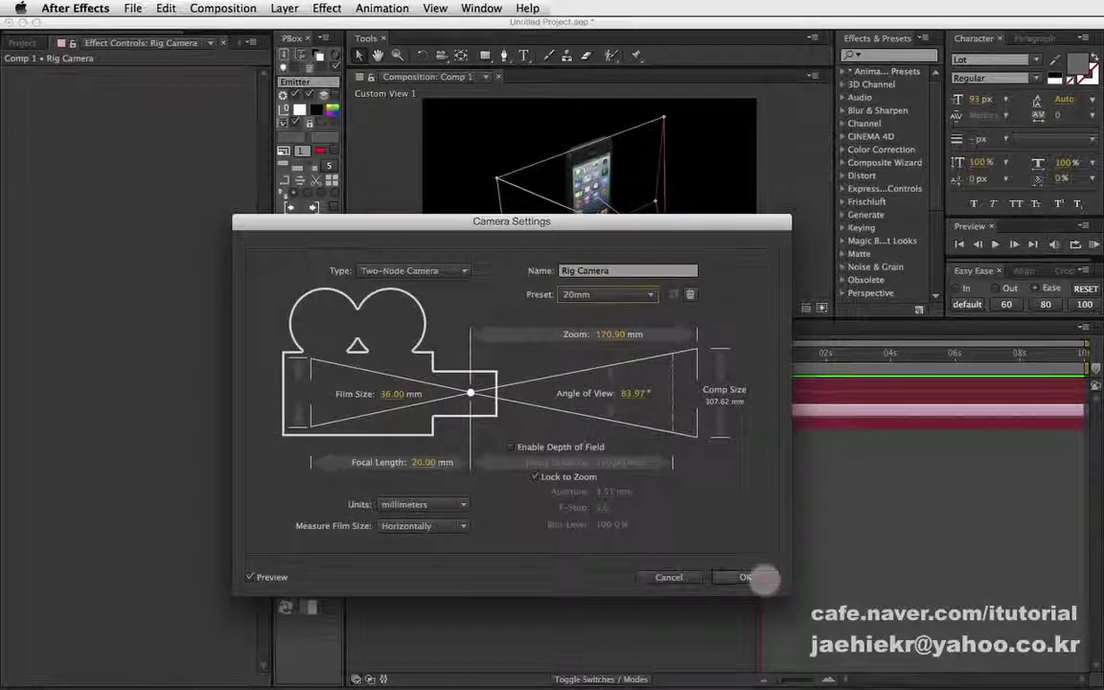
click(764, 578)
View the comp through the Active Camera and select the Rig Control Null.
click(705, 307)
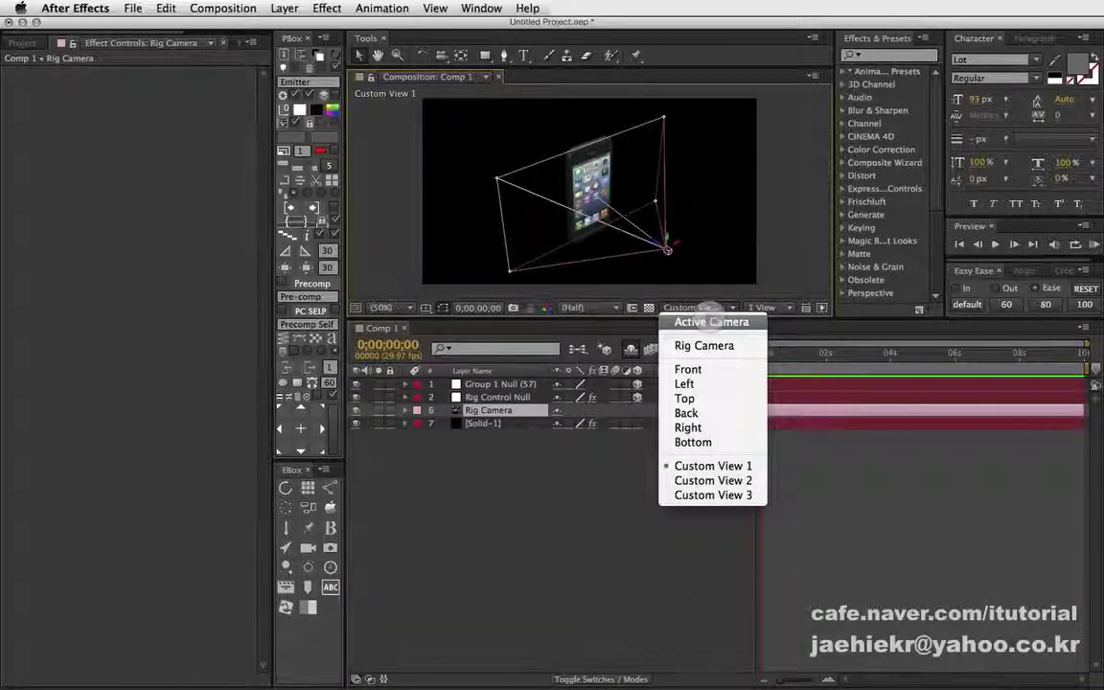
click(711, 321)
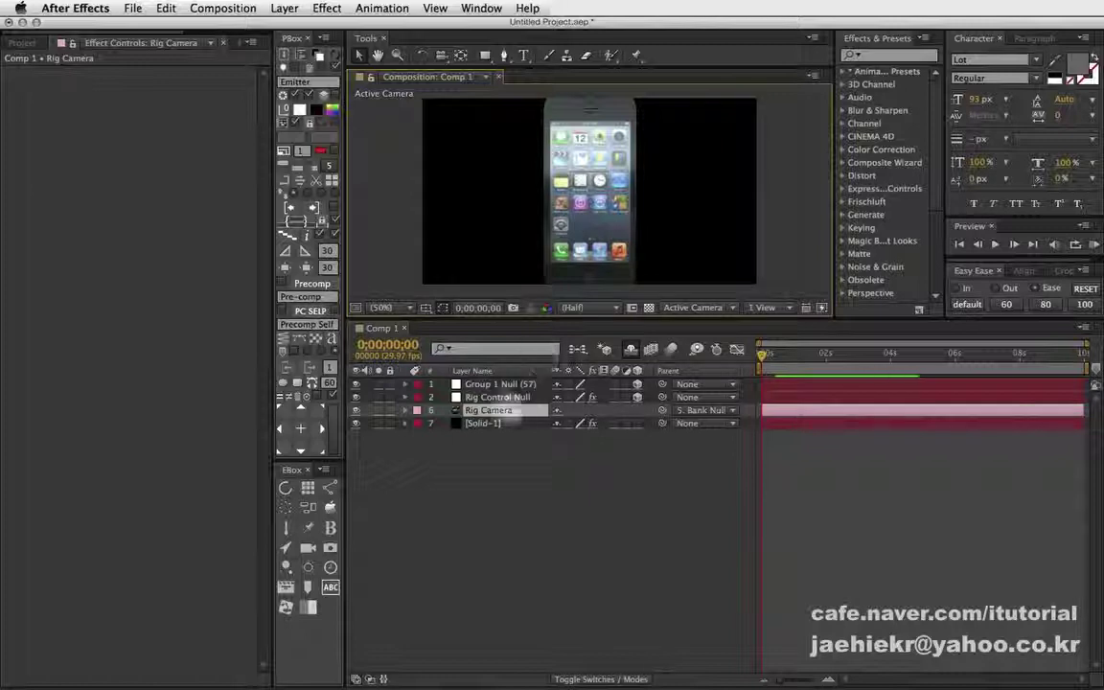
click(498, 397)
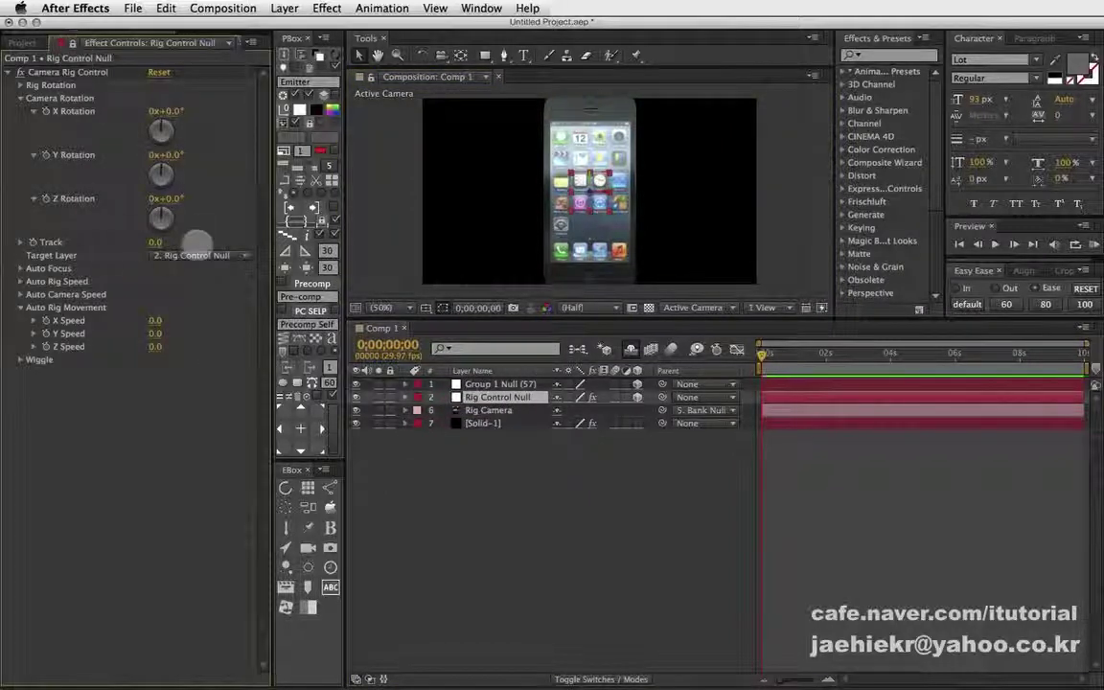
Set the rig's Track to -90 and Heading to -162°, then scrub to preview.
mouse_move(153, 242)
mouse_down()
mouse_move(142, 243)
mouse_move(154, 243)
mouse_up()
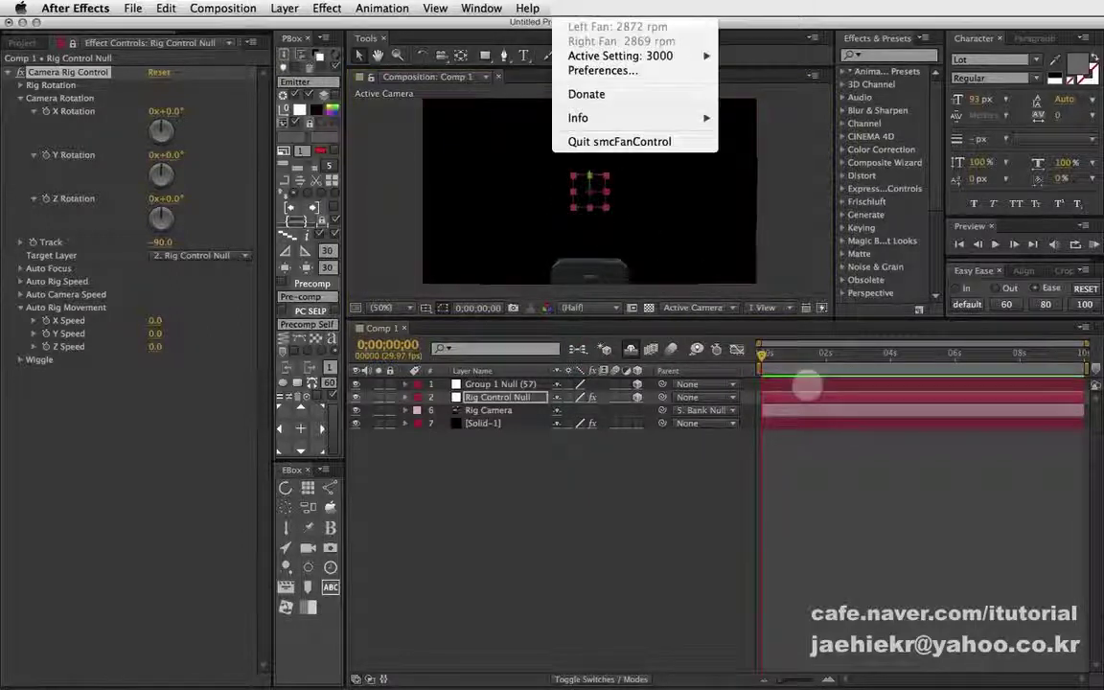
click(611, 275)
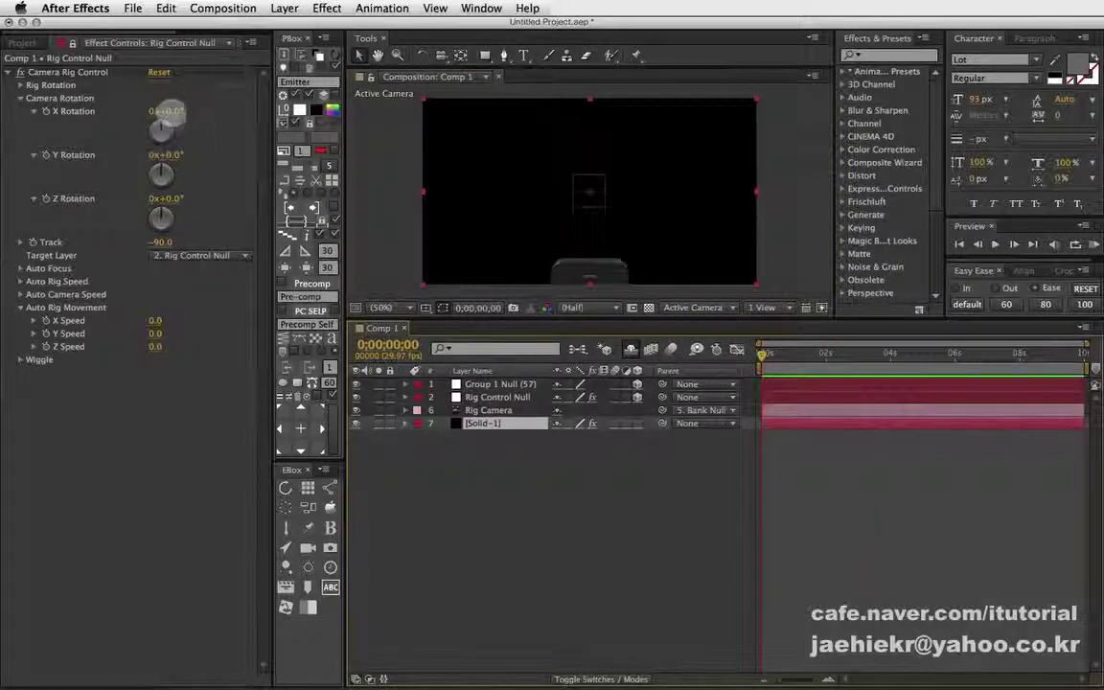
click(20, 98)
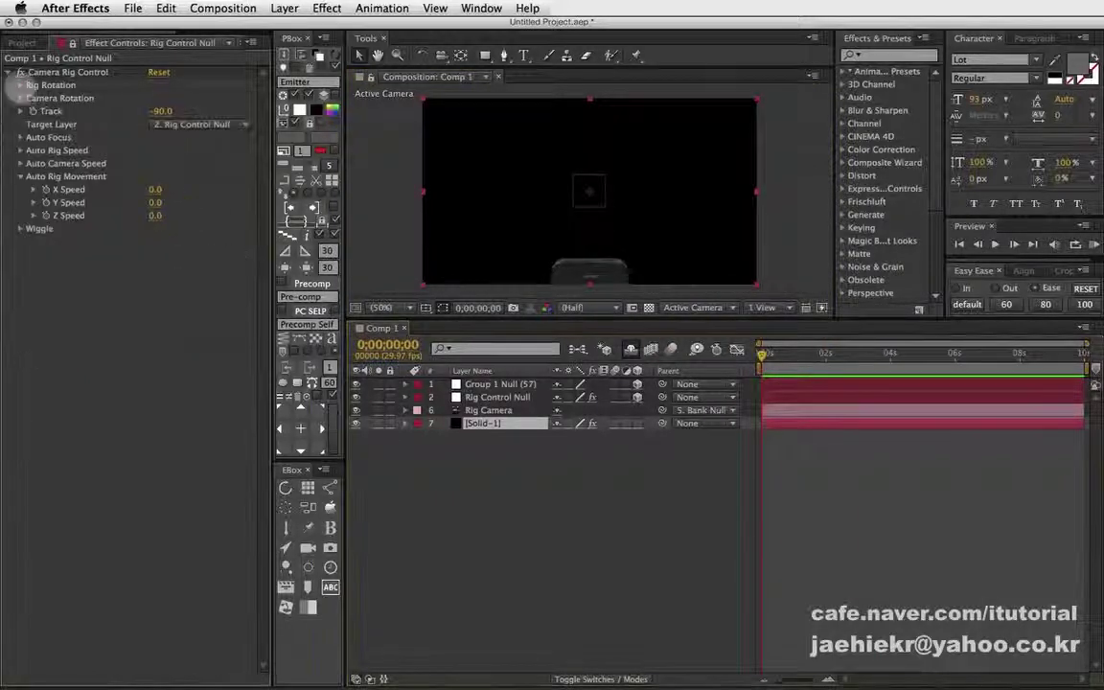
click(20, 85)
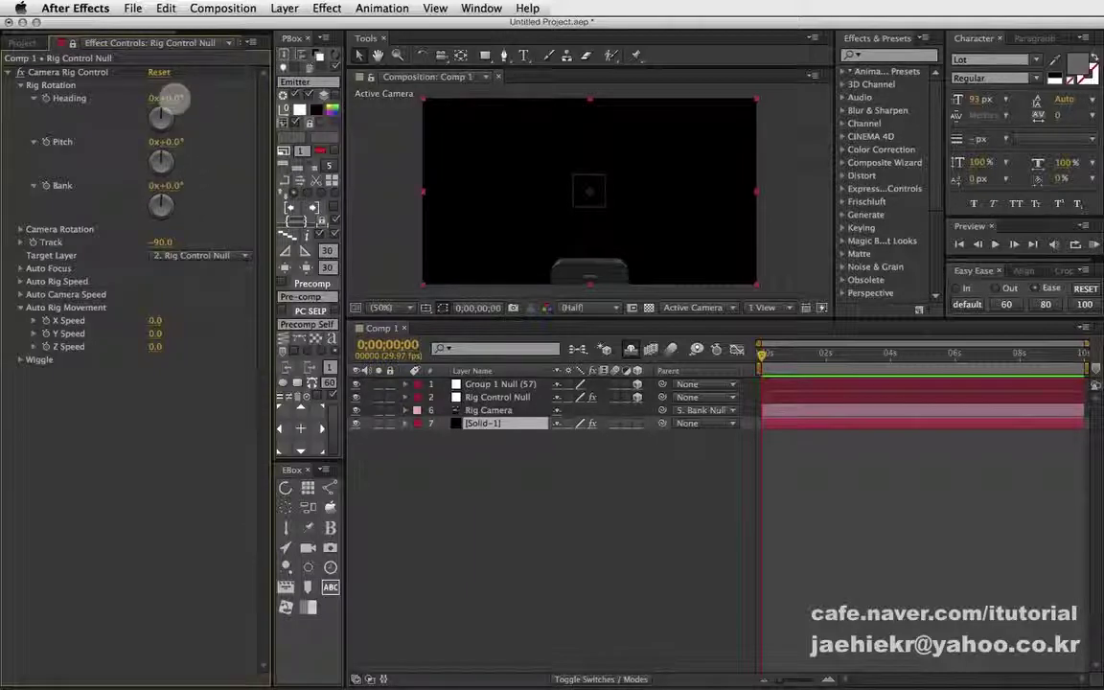
drag(175, 96, 43, 91)
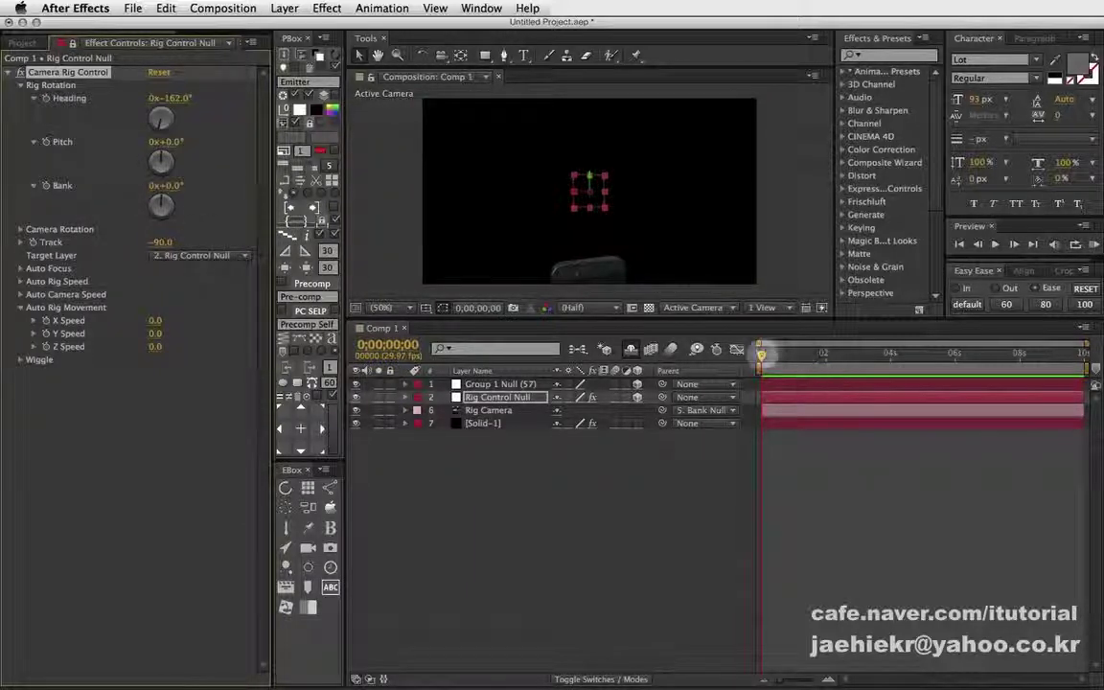
drag(761, 353, 926, 355)
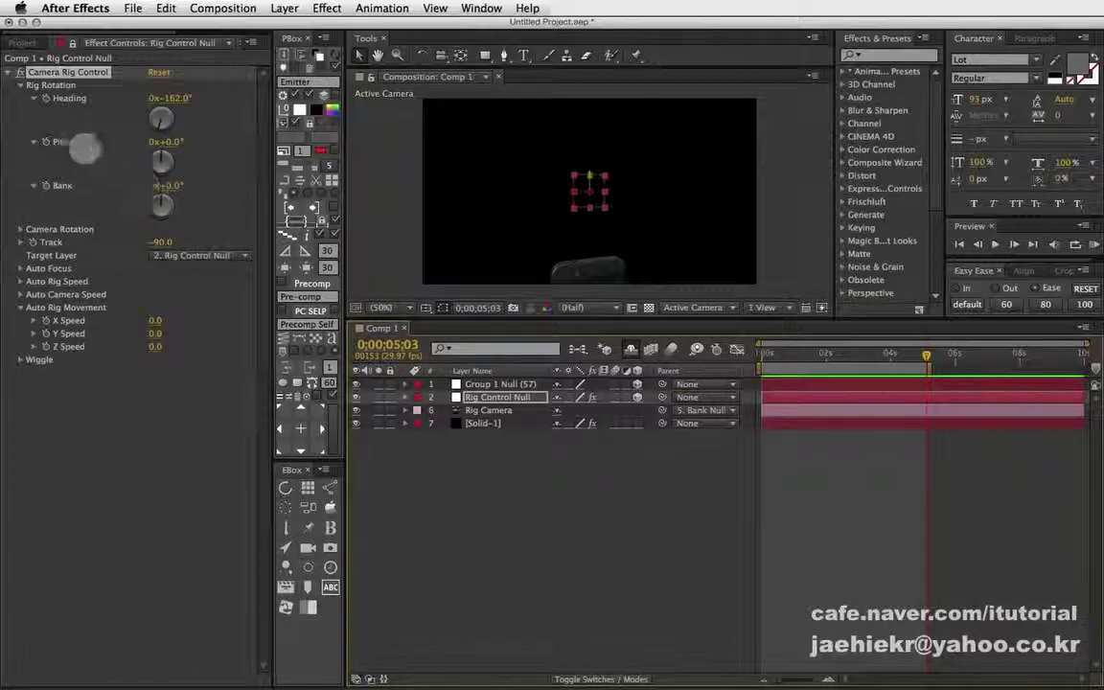
Set Heading Speed 1080, Y Speed 880 and Bank Speed 20, then check the tilt over time.
click(21, 307)
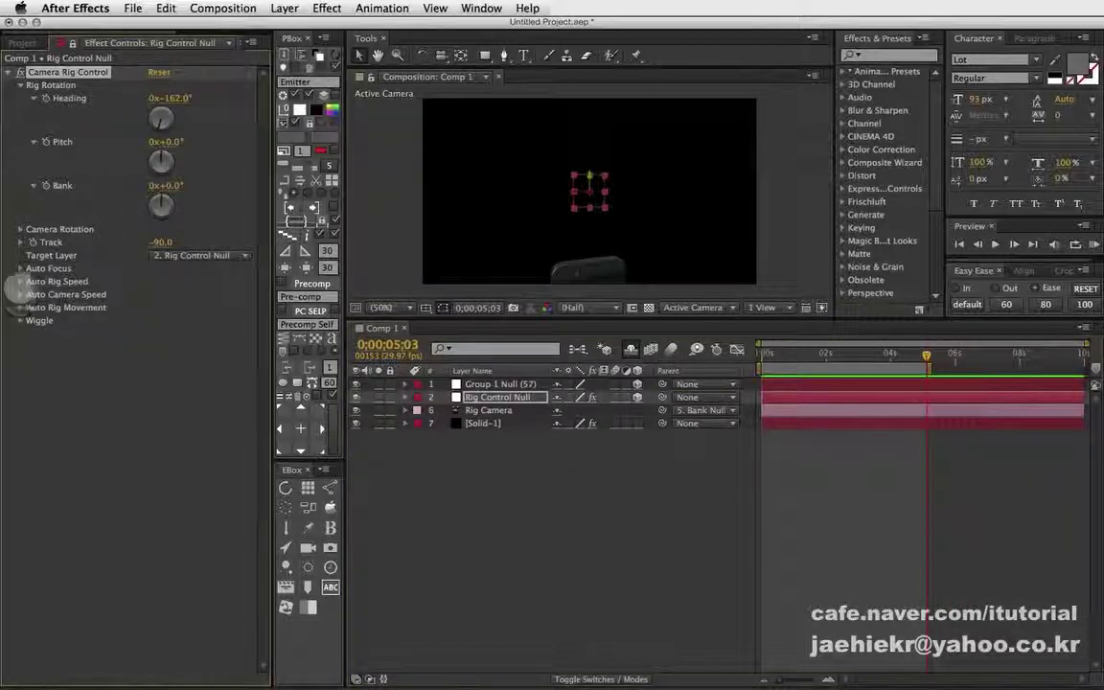
click(21, 281)
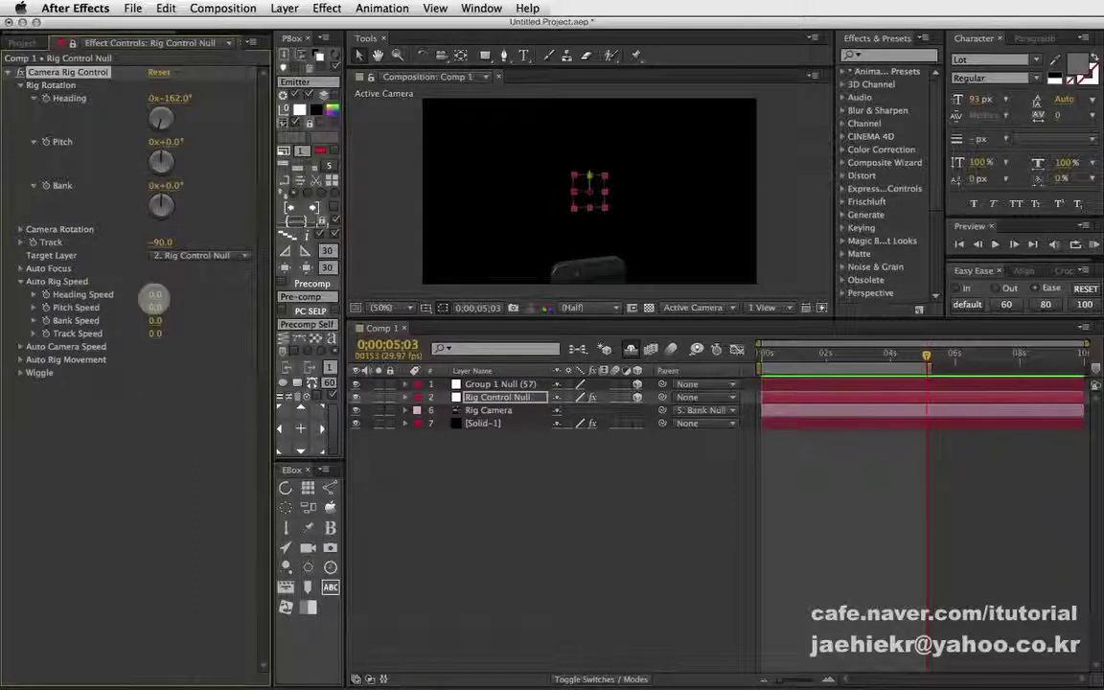
drag(165, 295, 238, 296)
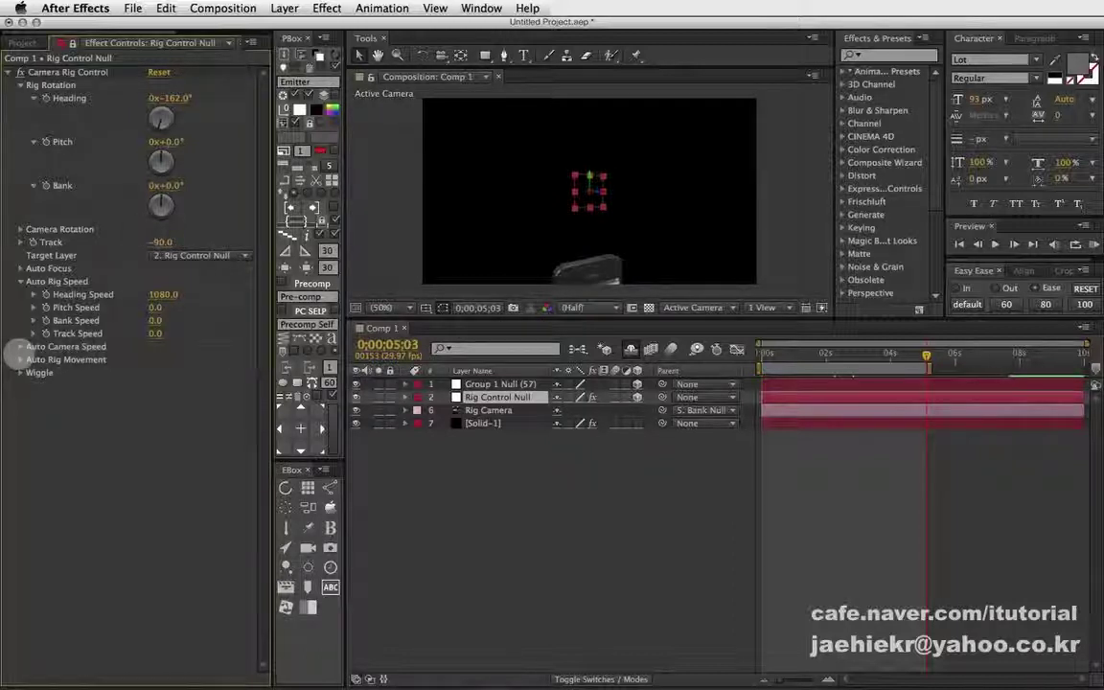
click(20, 360)
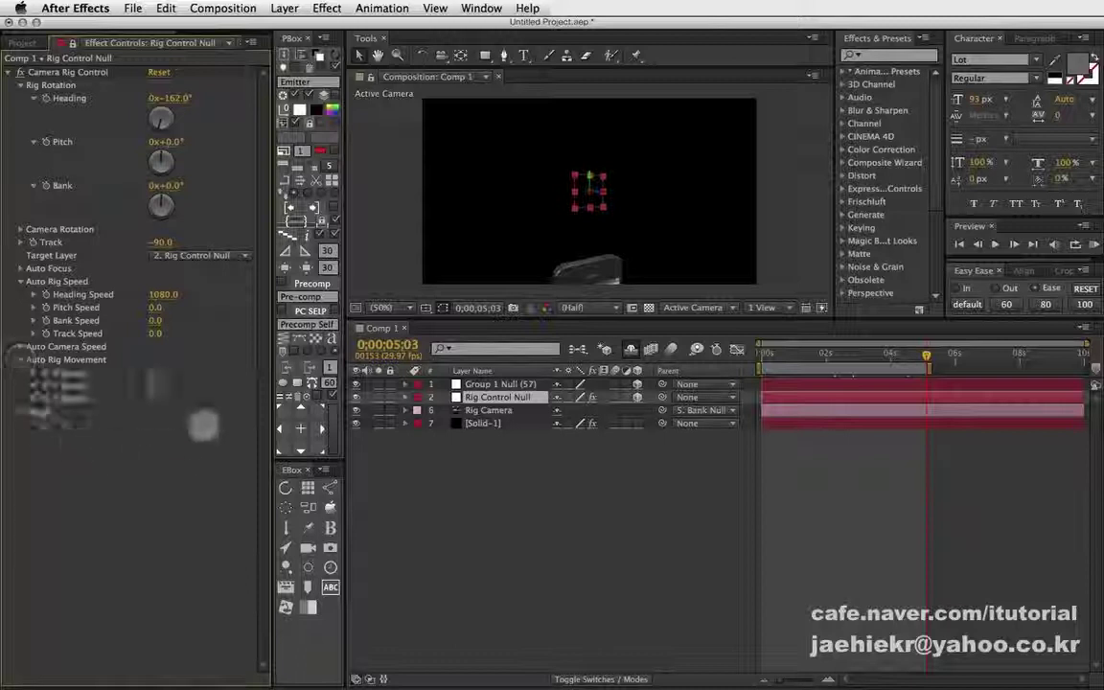
drag(158, 385, 226, 386)
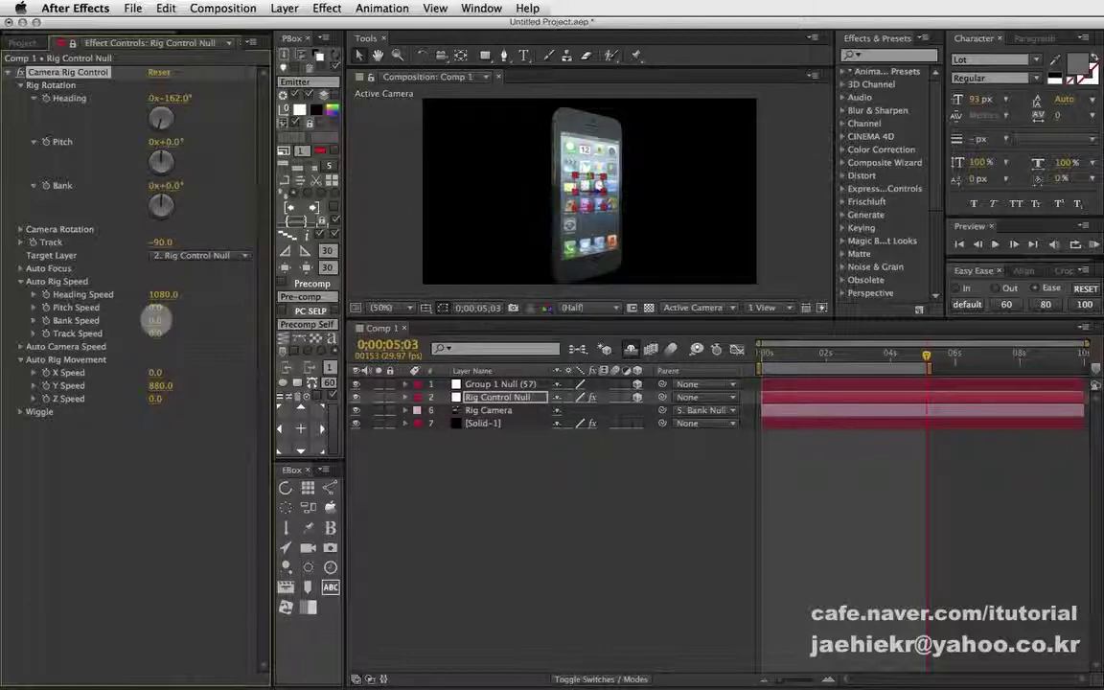
drag(158, 319, 159, 323)
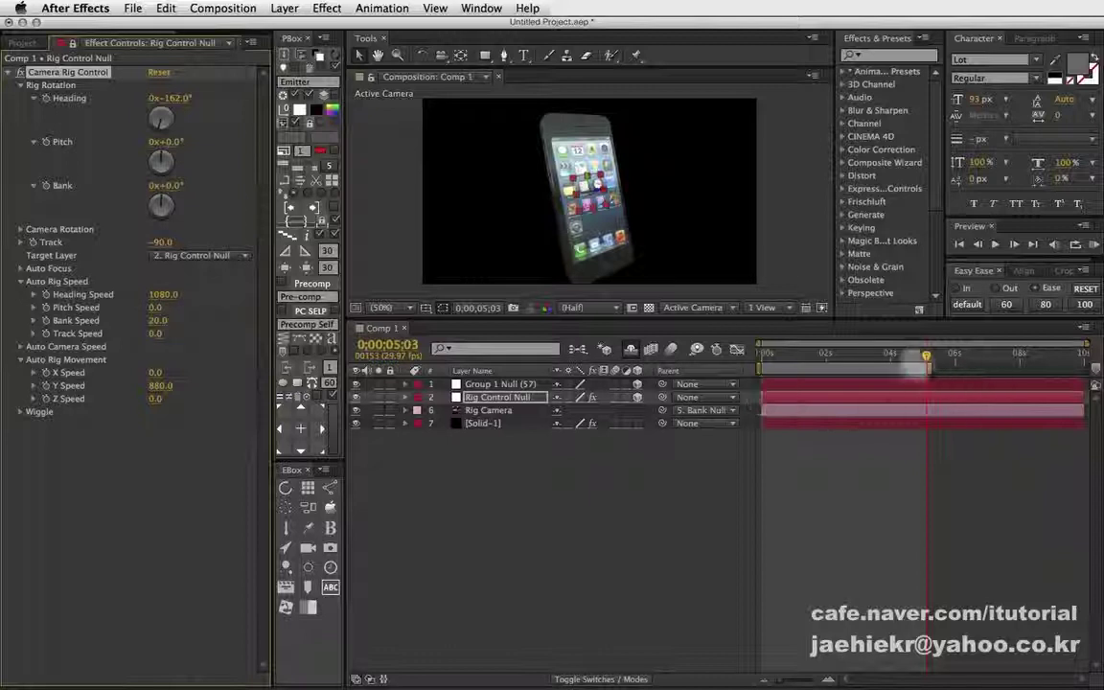
mouse_move(886, 352)
mouse_down()
mouse_move(787, 356)
mouse_move(698, 325)
mouse_up()
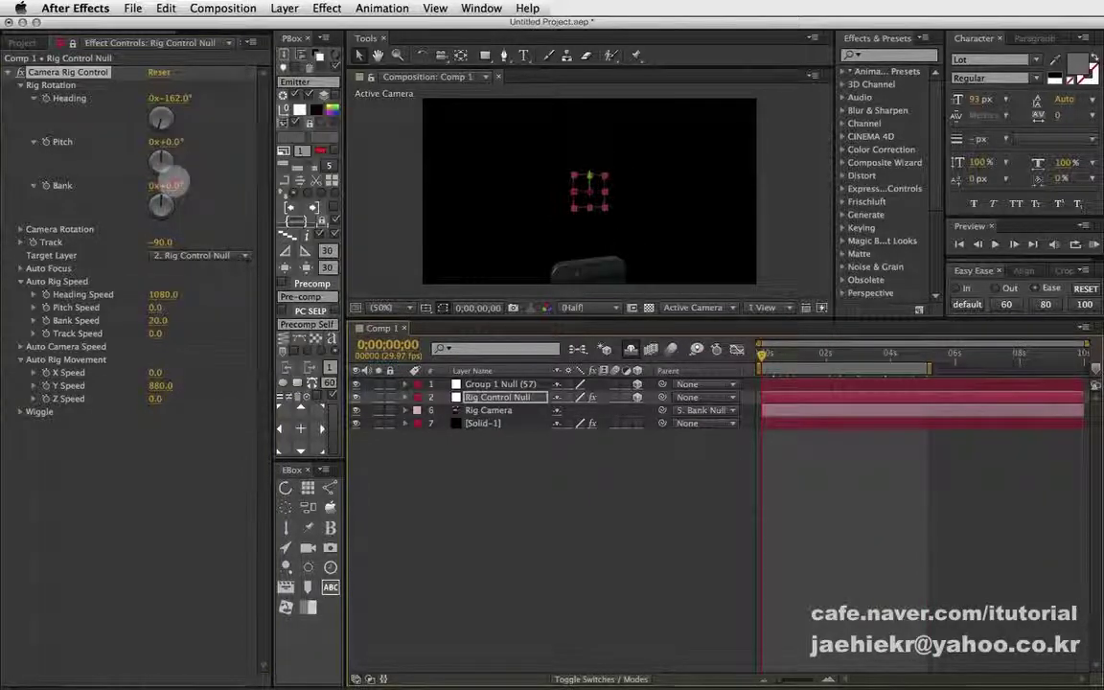
Lean the rig's Bank rotation to -12° and scrub through the first seconds to review.
drag(163, 184, 168, 183)
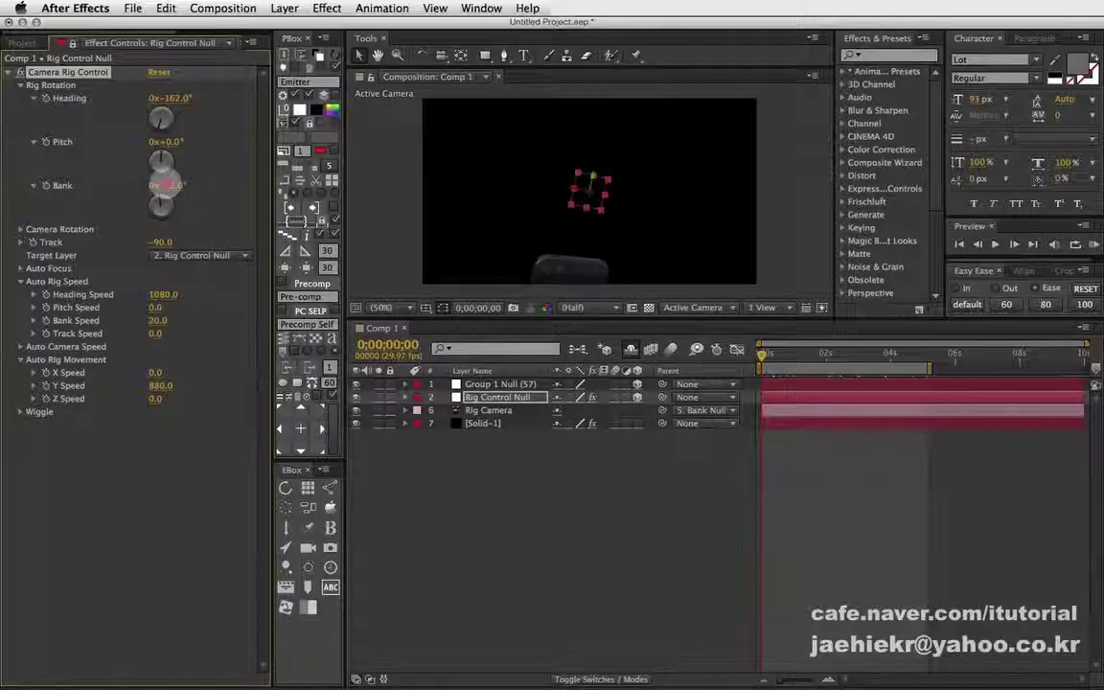
mouse_move(766, 355)
mouse_down()
mouse_move(925, 355)
mouse_move(304, 365)
mouse_up()
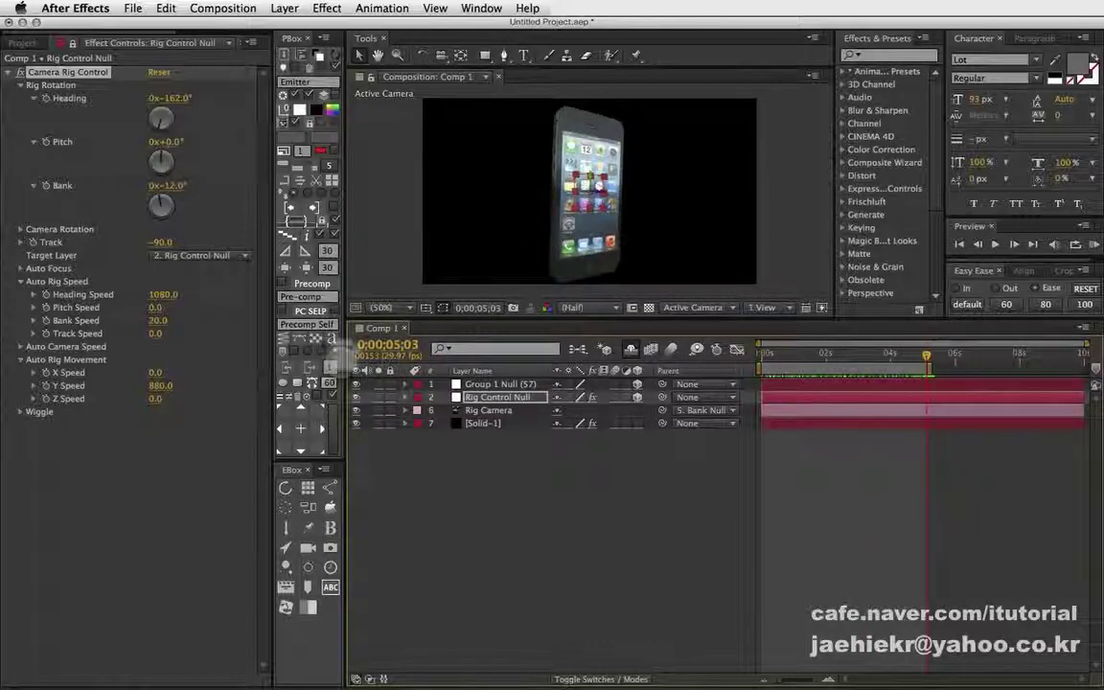
Change the rig's Bank Speed from 20 to 40.
click(171, 326)
drag(161, 323, 163, 324)
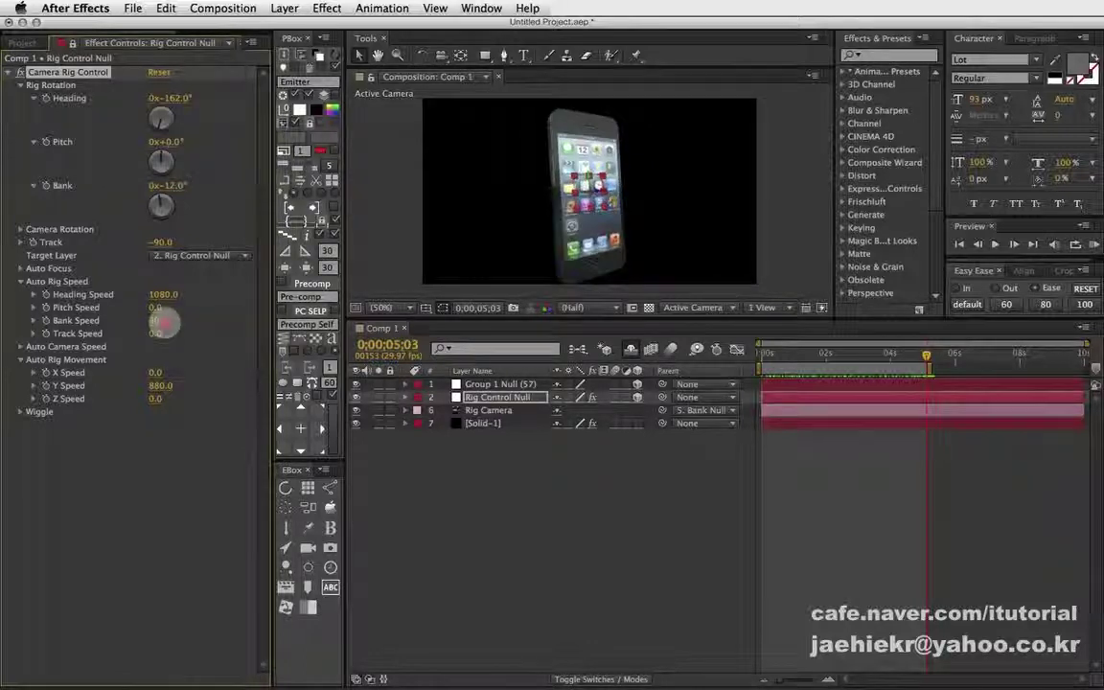
text(40)
click(666, 465)
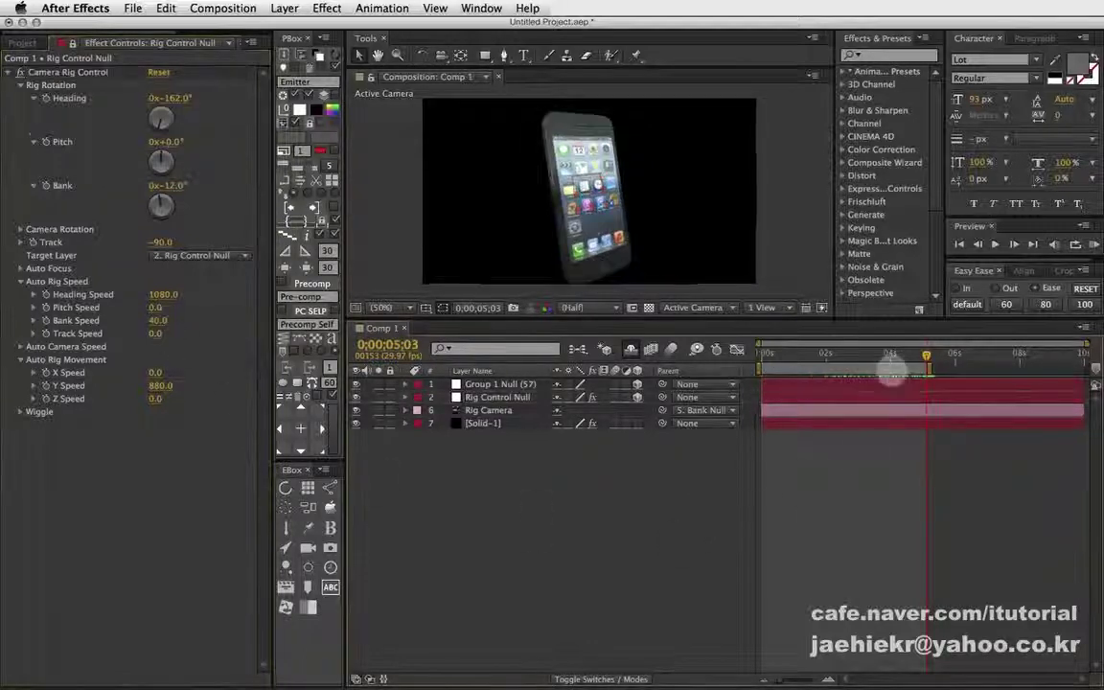
Scrub the timeline and run a RAM preview of the faster banking orbit.
mouse_move(910, 352)
mouse_down()
mouse_move(829, 355)
mouse_move(917, 353)
mouse_up()
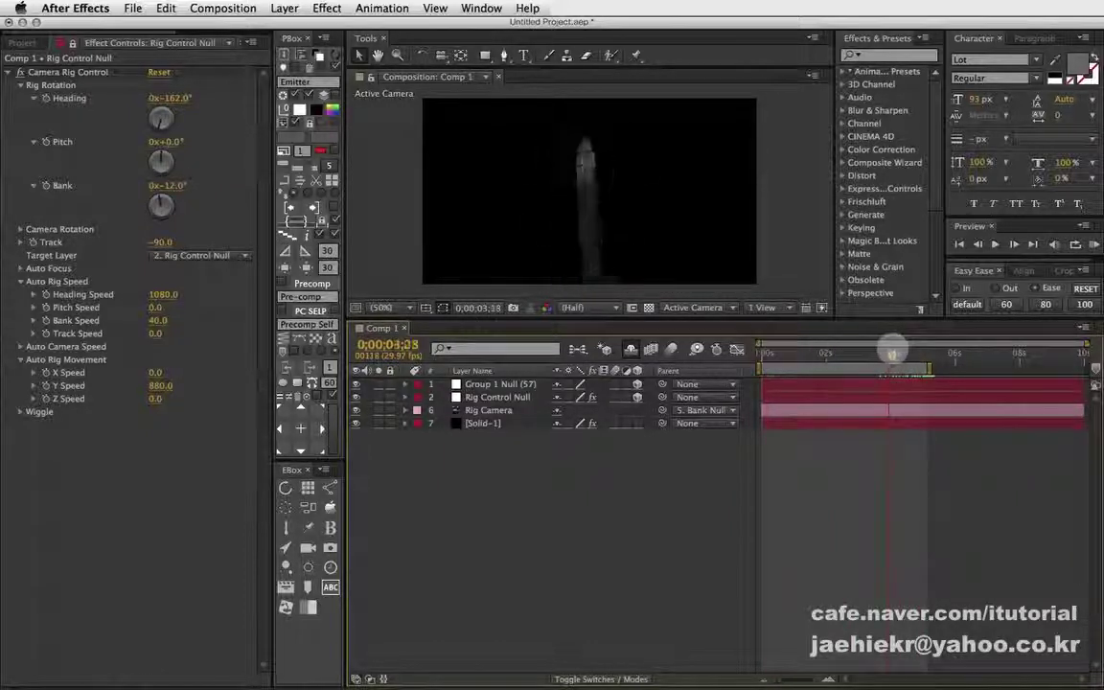
drag(917, 352, 893, 353)
key(KP_0)
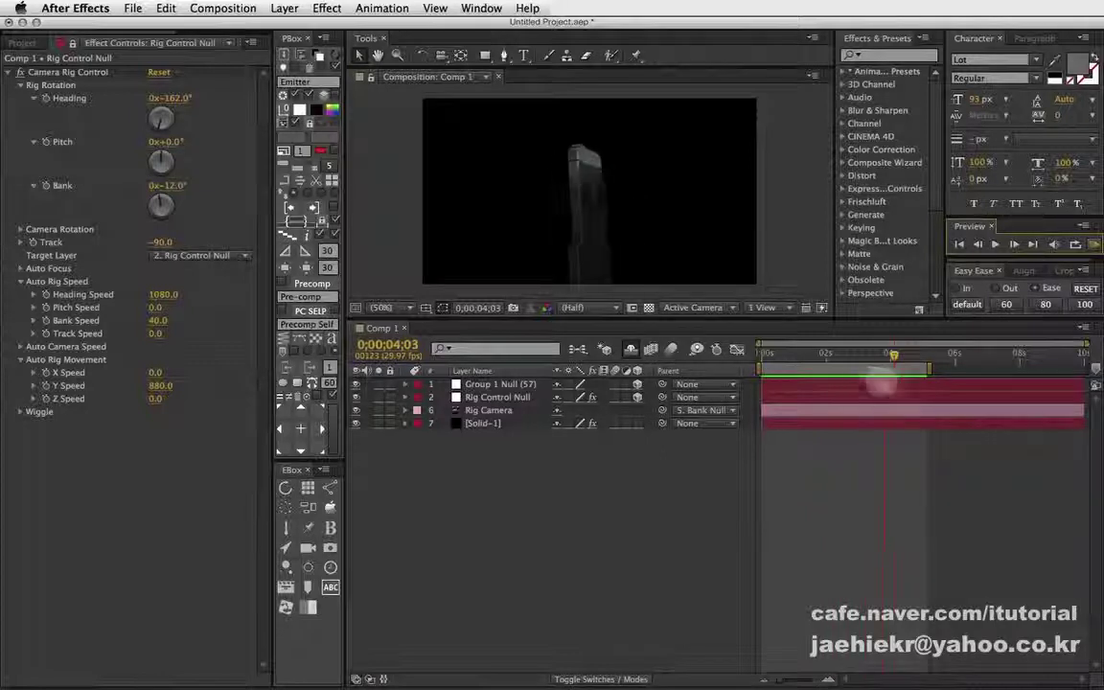
drag(846, 355, 852, 354)
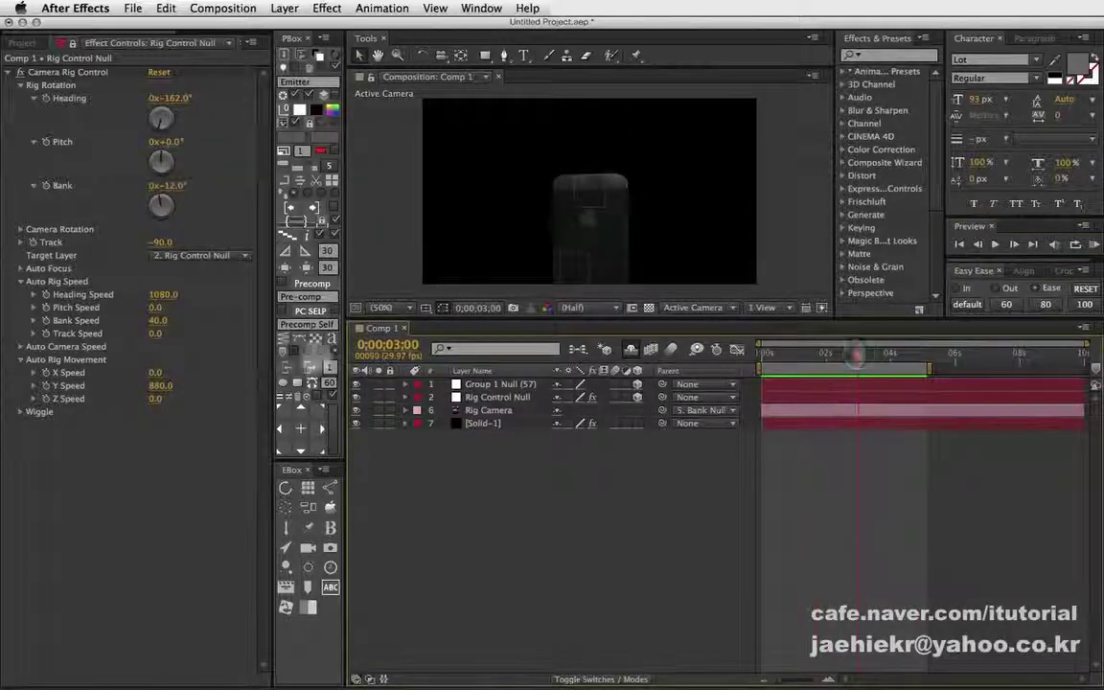
drag(771, 354, 835, 354)
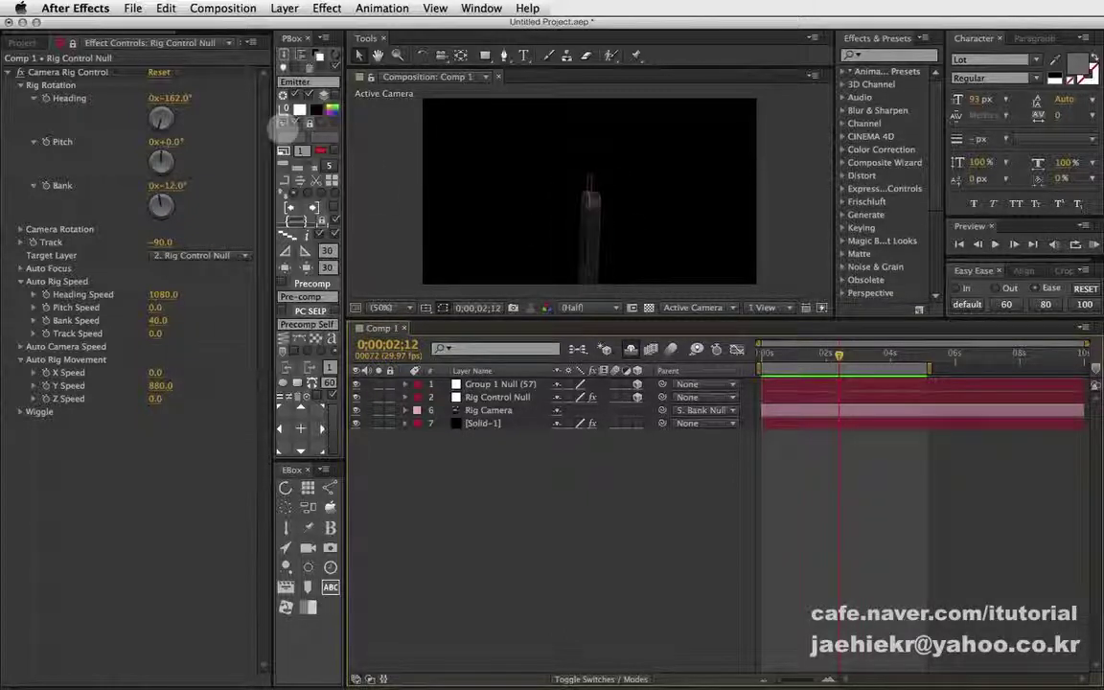
Reset Camera Rig Control, tilt it to Pitch 64° and Bank 74°, and expand Auto Focus.
click(159, 72)
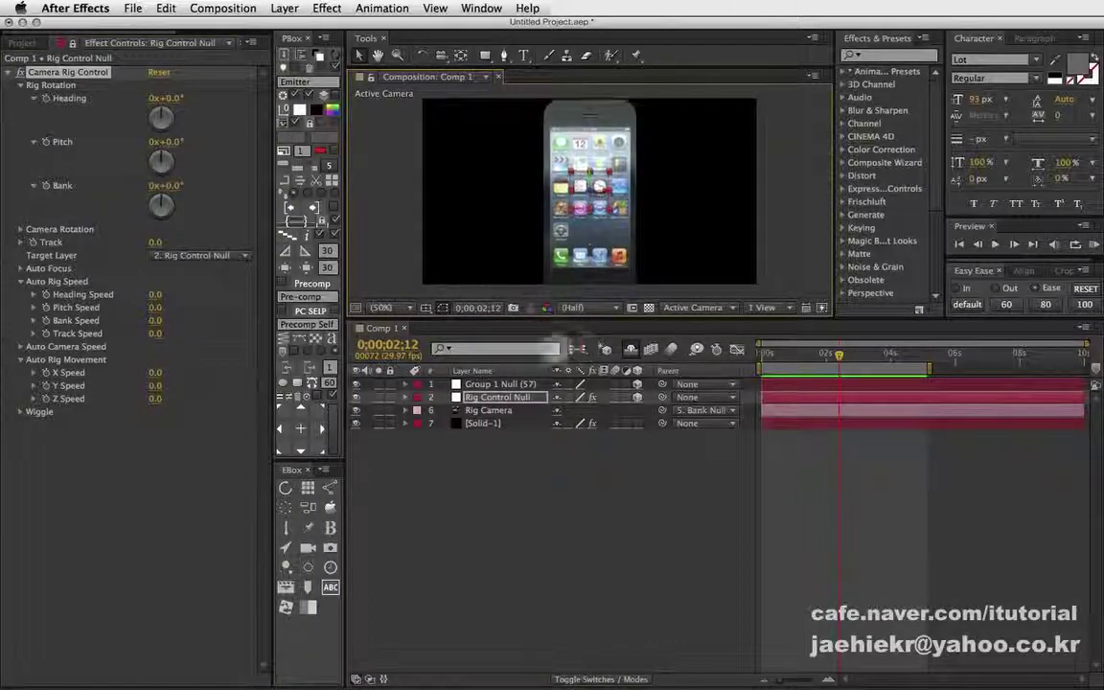
mouse_move(177, 141)
mouse_down()
mouse_move(220, 141)
mouse_move(192, 194)
mouse_move(215, 183)
mouse_move(270, 236)
mouse_up()
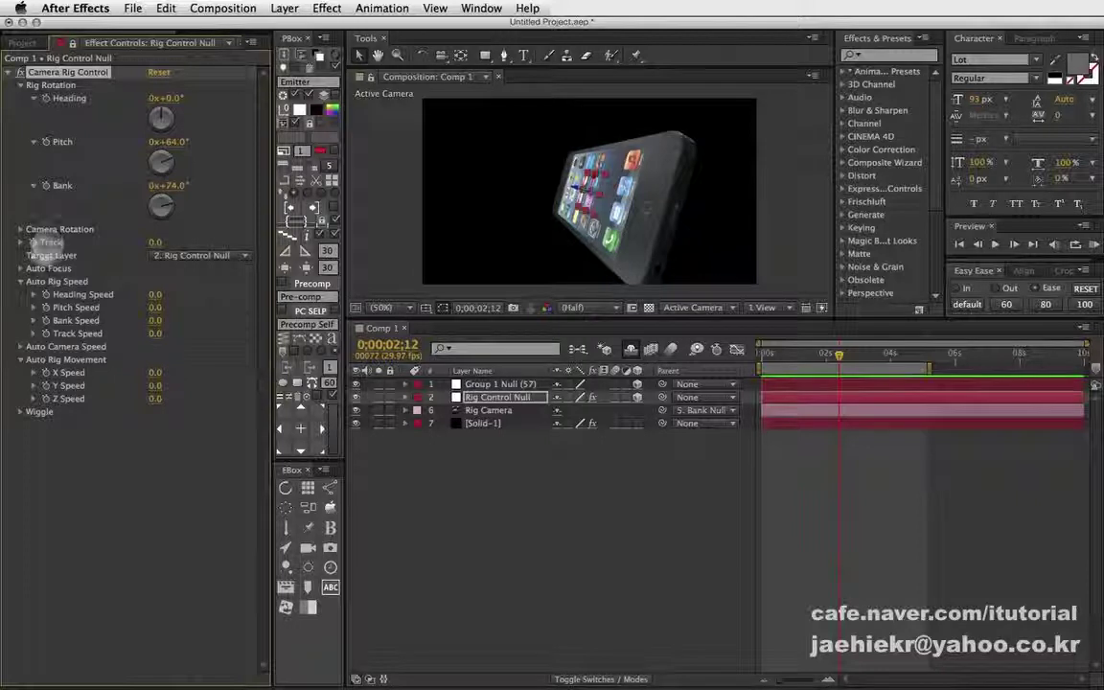
click(20, 268)
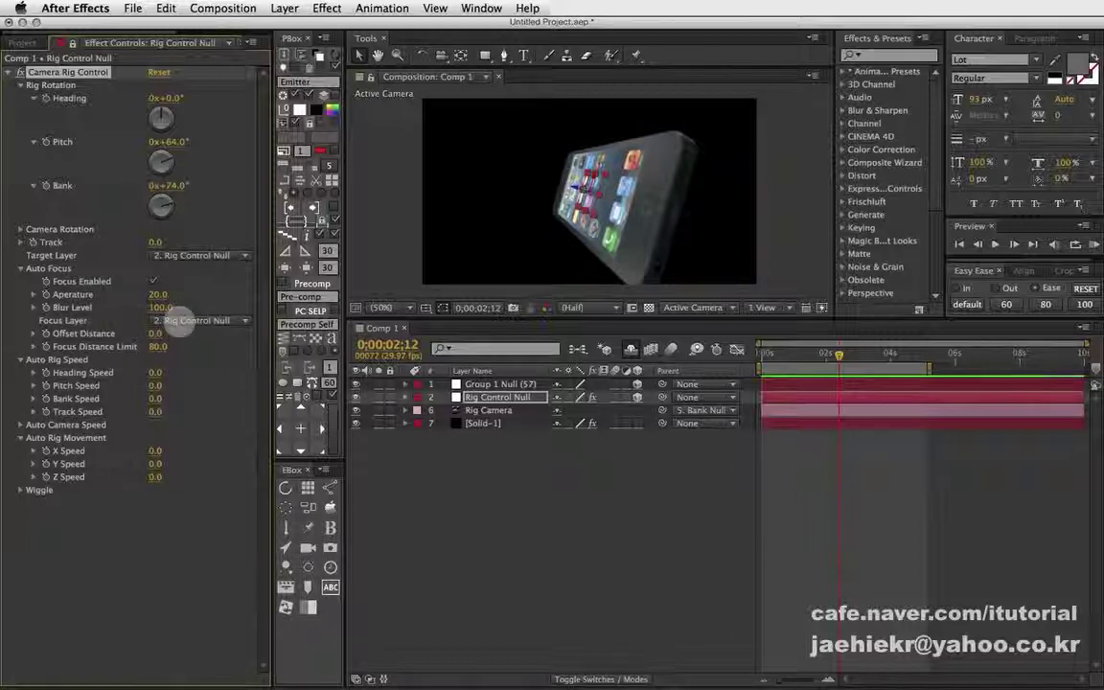
Switch the viewer to Custom View 1 and orbit to see the camera rig.
click(184, 320)
click(242, 319)
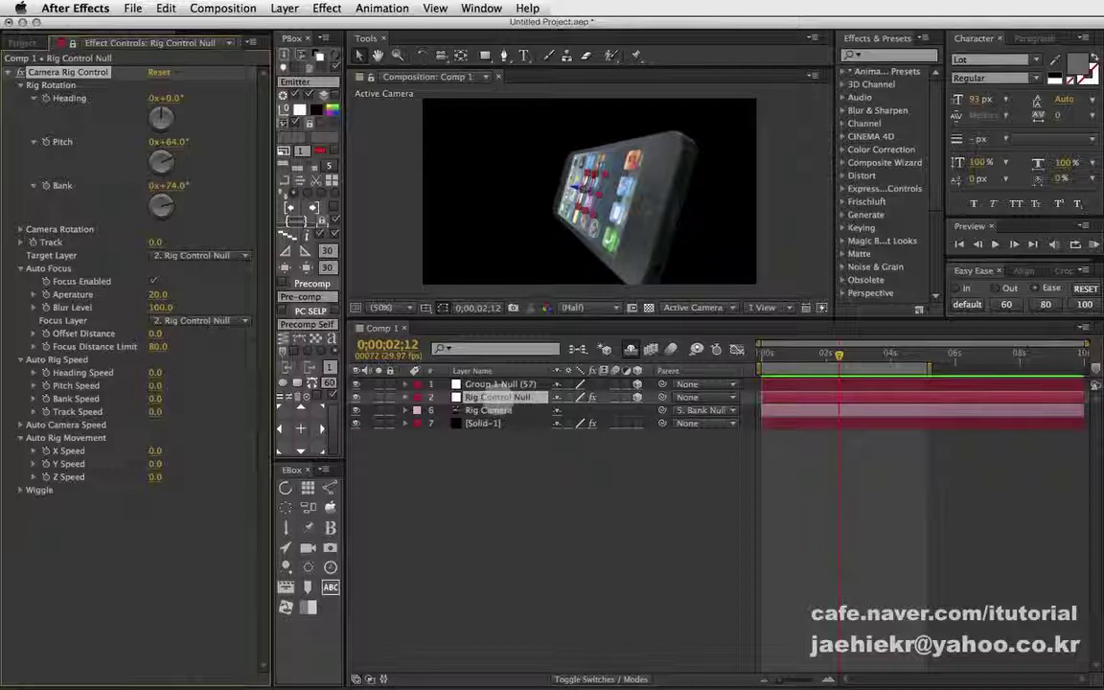
click(693, 307)
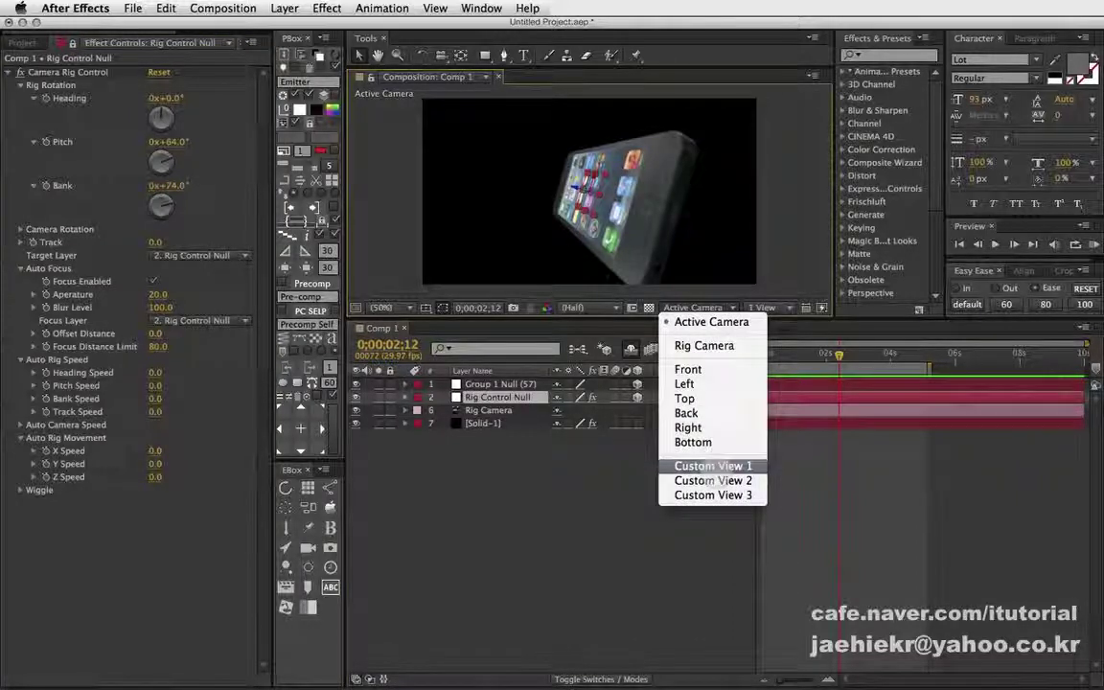
click(712, 465)
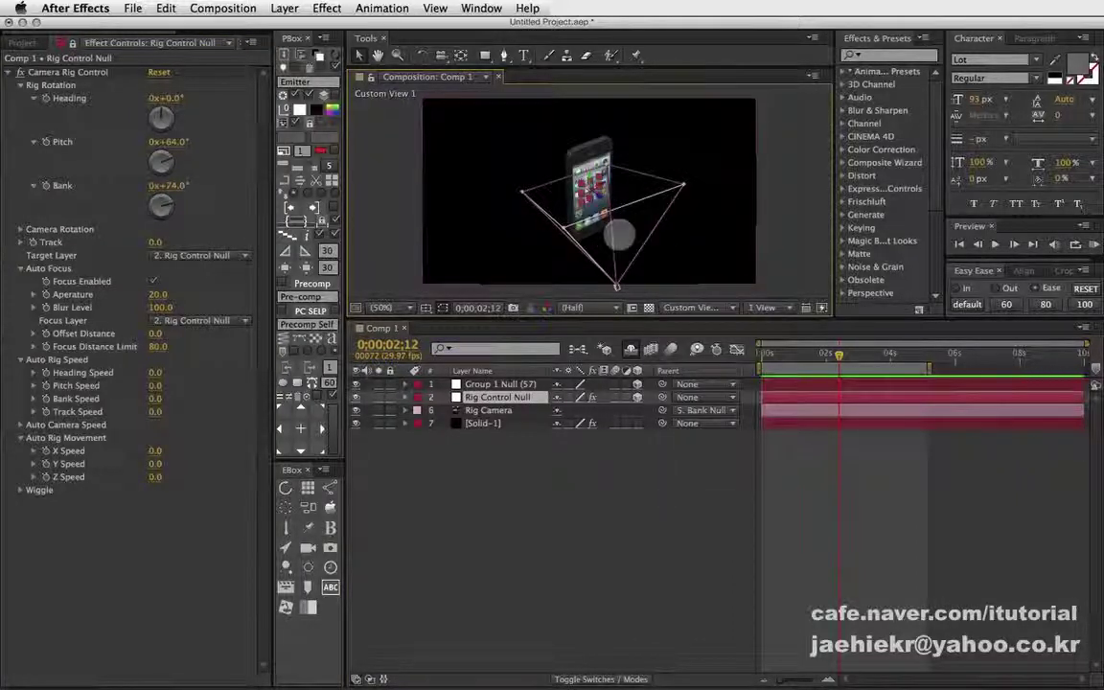
drag(617, 235, 592, 190)
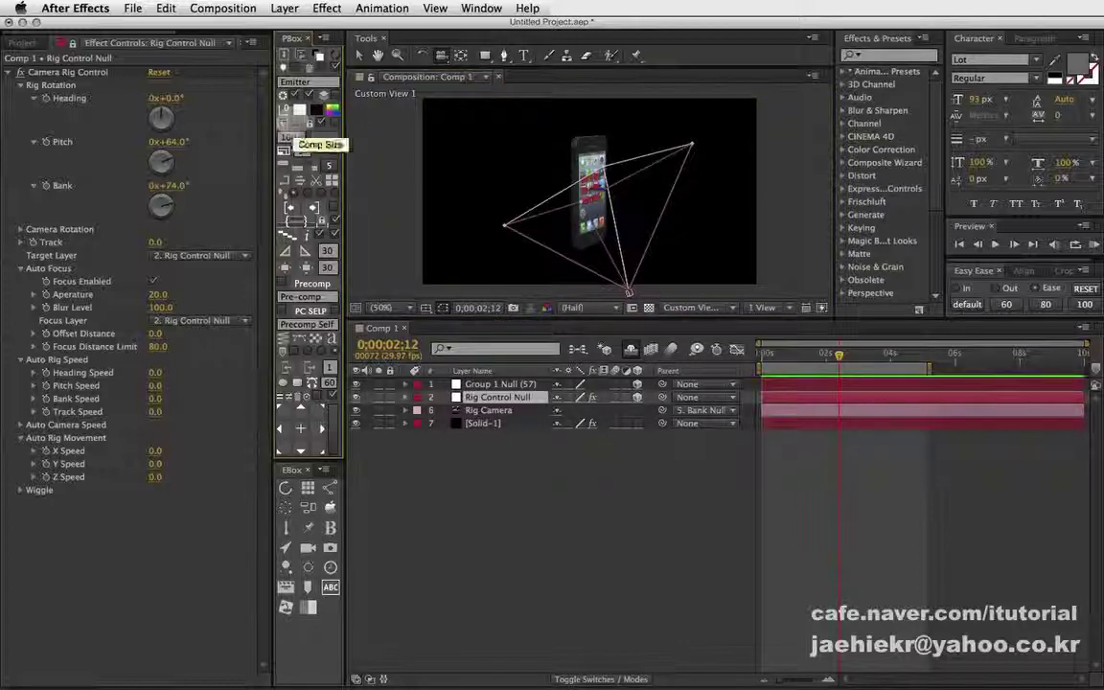
Add a new null and set Focus Layer to 1. Null 9, then return to Active Camera.
click(299, 110)
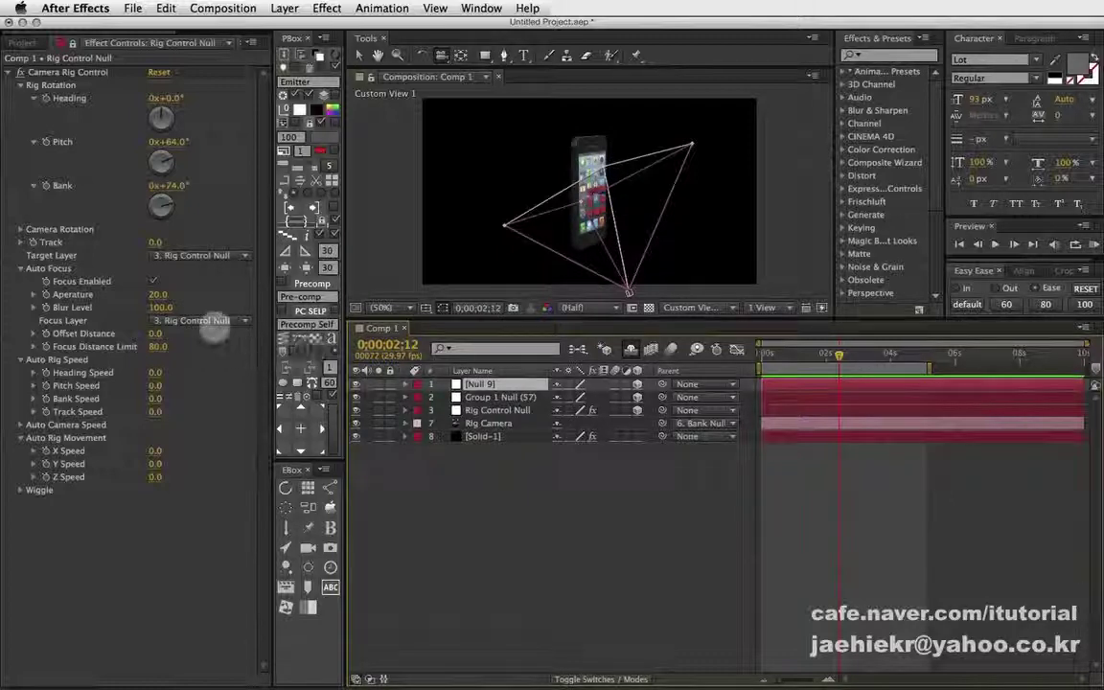
click(206, 320)
click(196, 359)
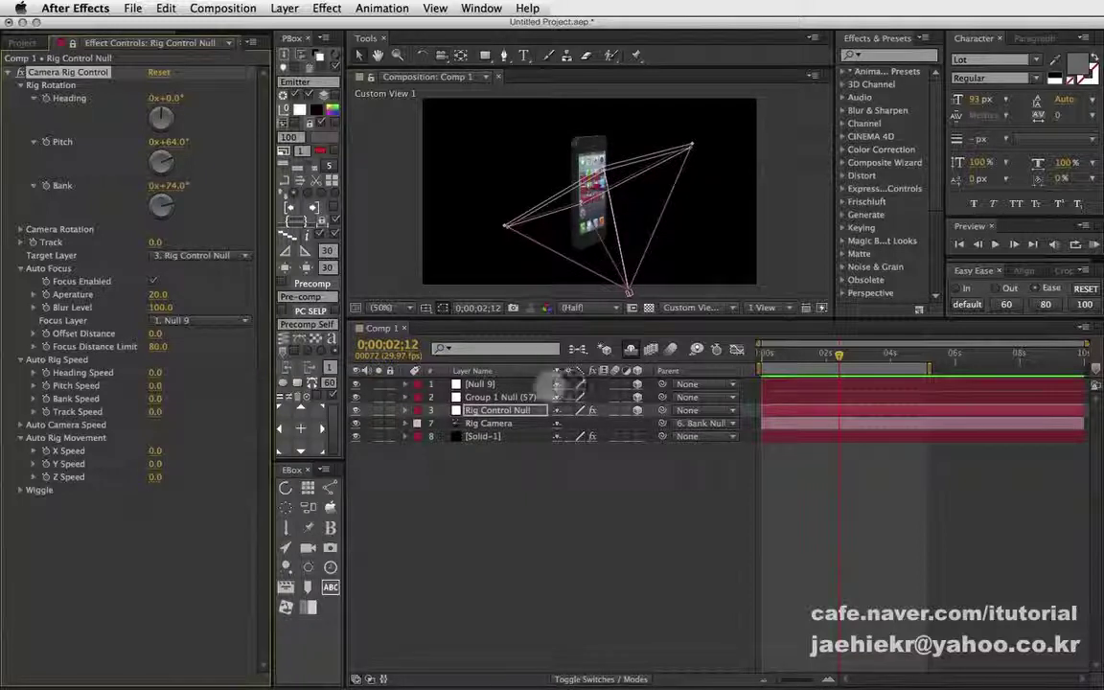
click(479, 382)
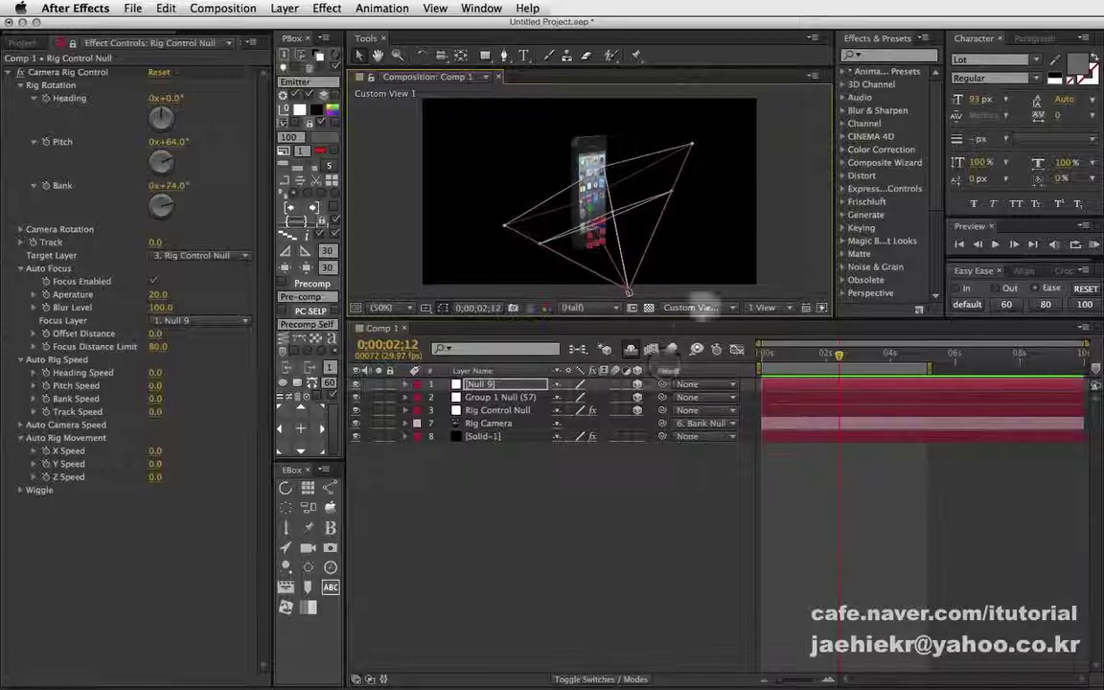
click(691, 307)
click(709, 323)
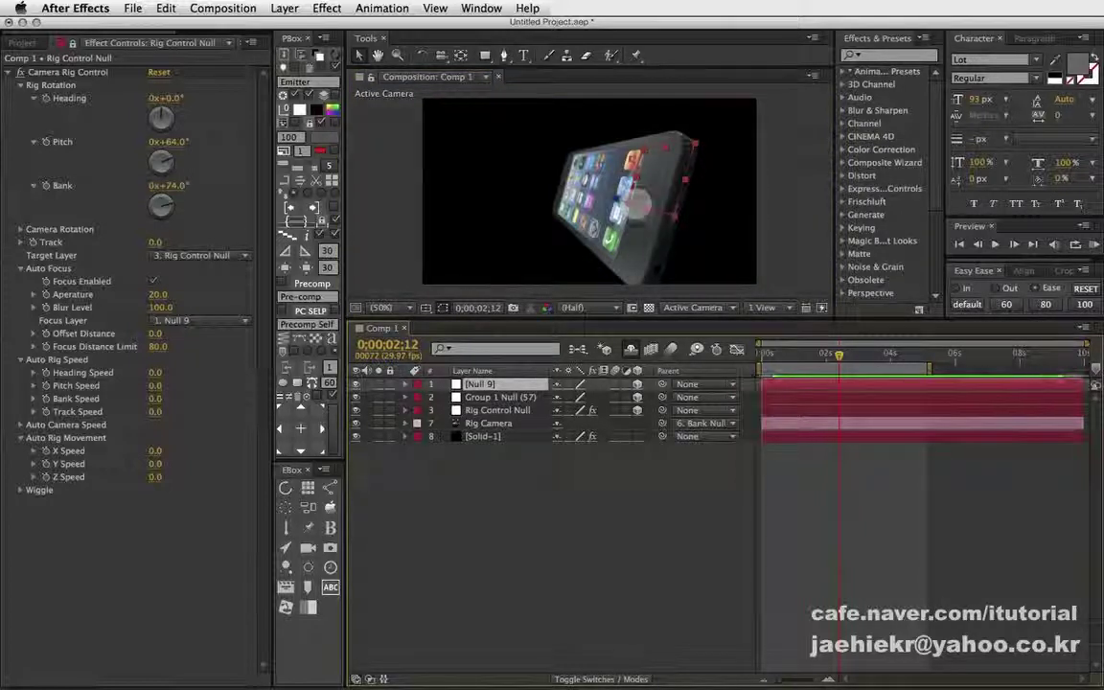
Turn on auto focus and expand the Rig Camera's Camera Options to inspect Depth of Field.
key(Return)
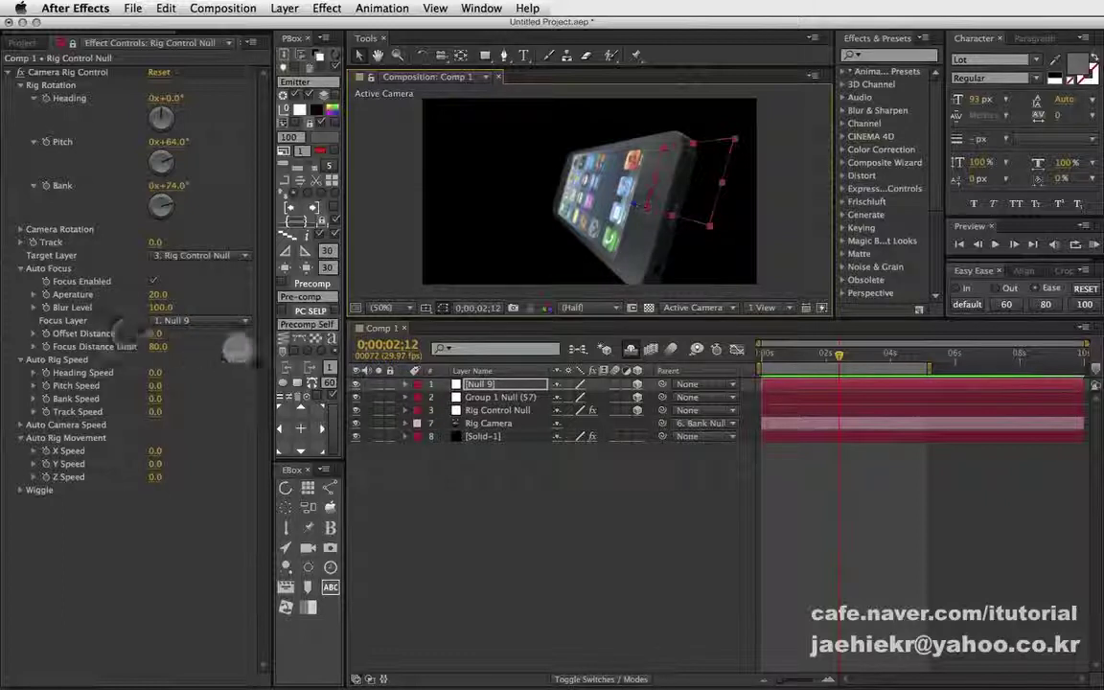
click(153, 281)
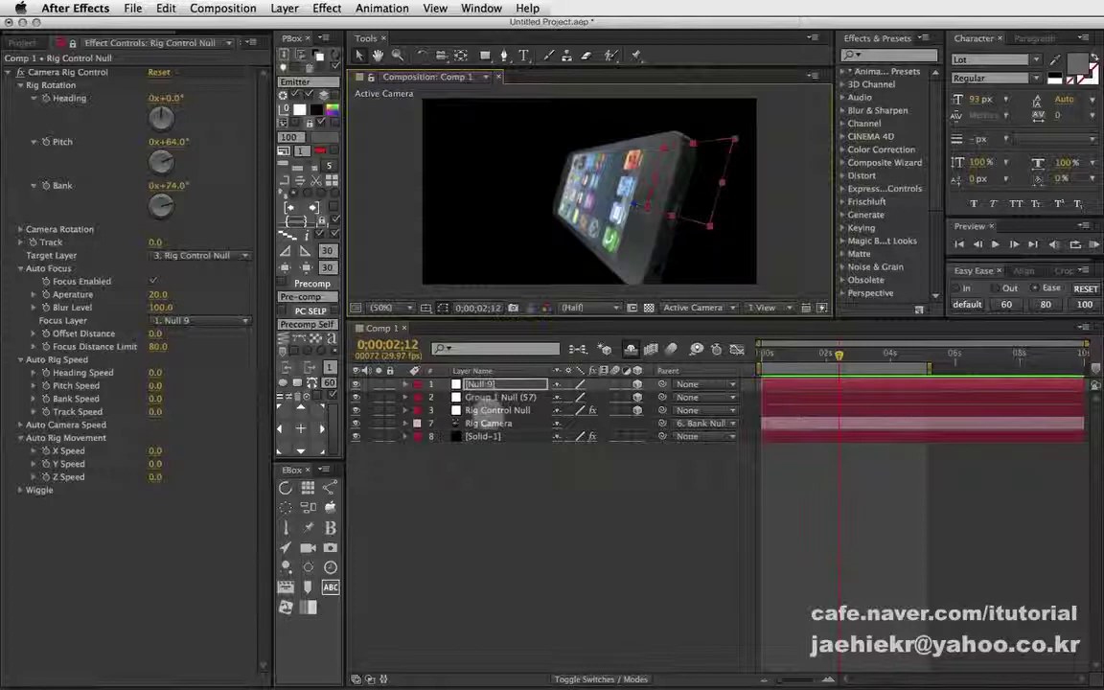
click(436, 423)
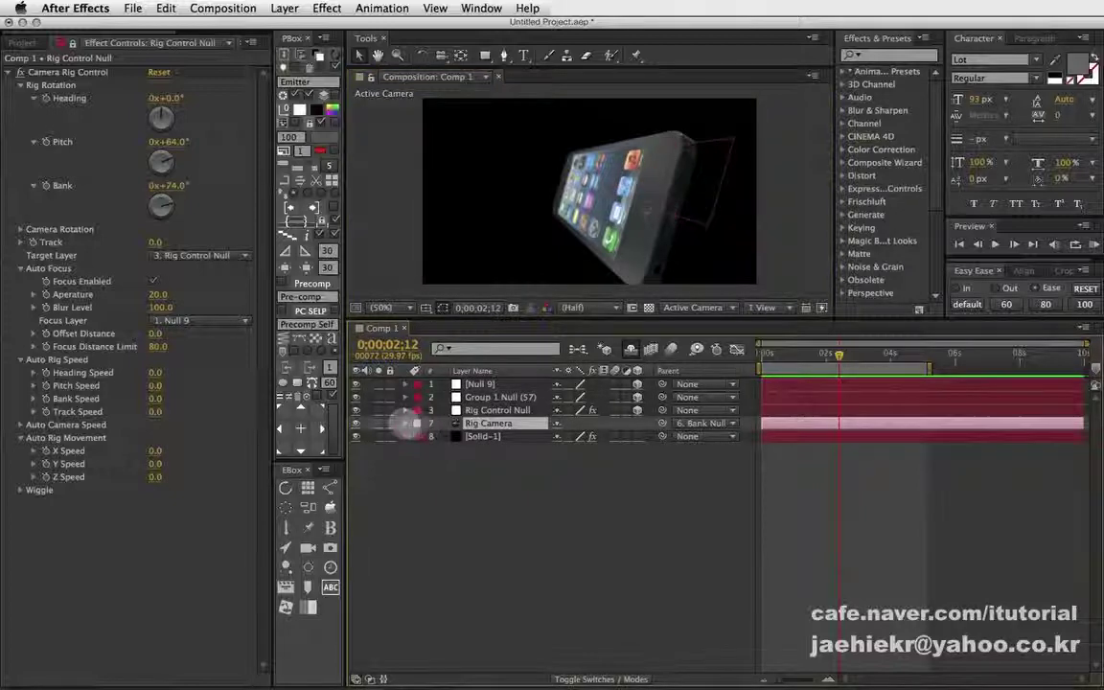
click(404, 423)
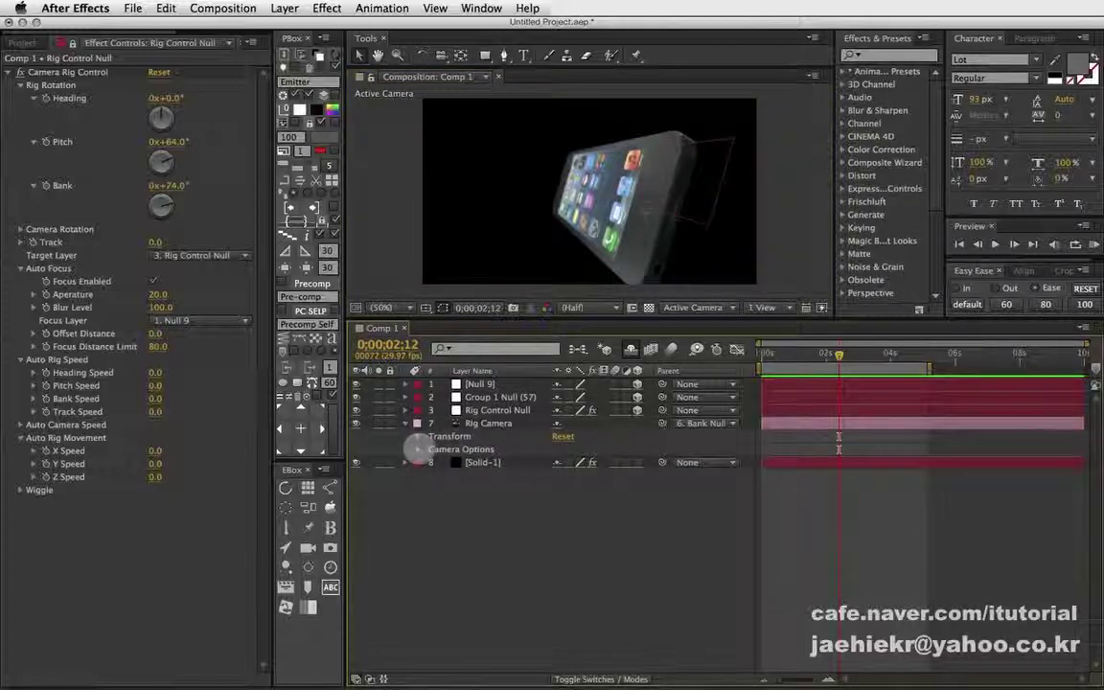
click(418, 448)
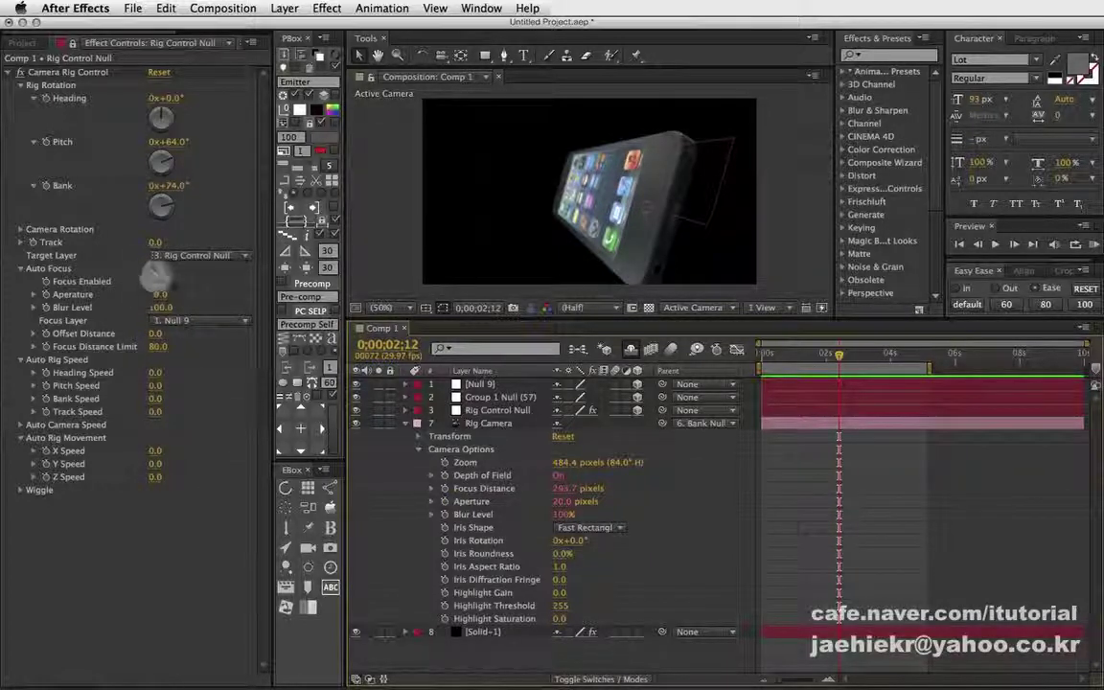
Toggle Focus Enabled off and back on to confirm Depth of Field On, then collapse Camera Options.
click(154, 279)
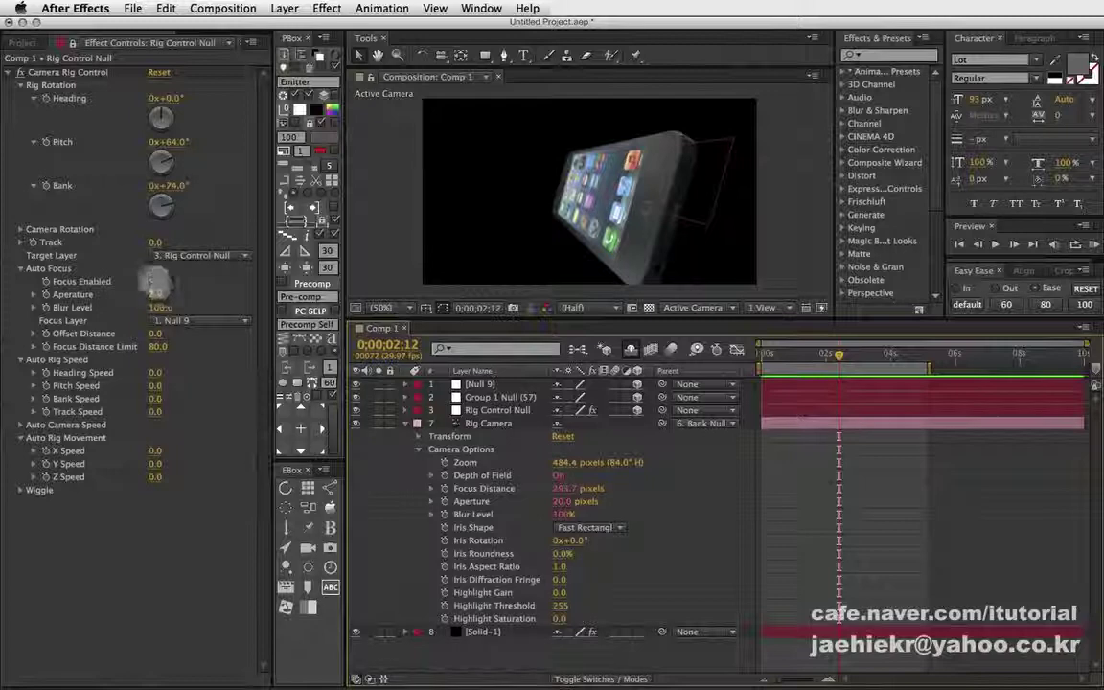
click(154, 281)
click(153, 281)
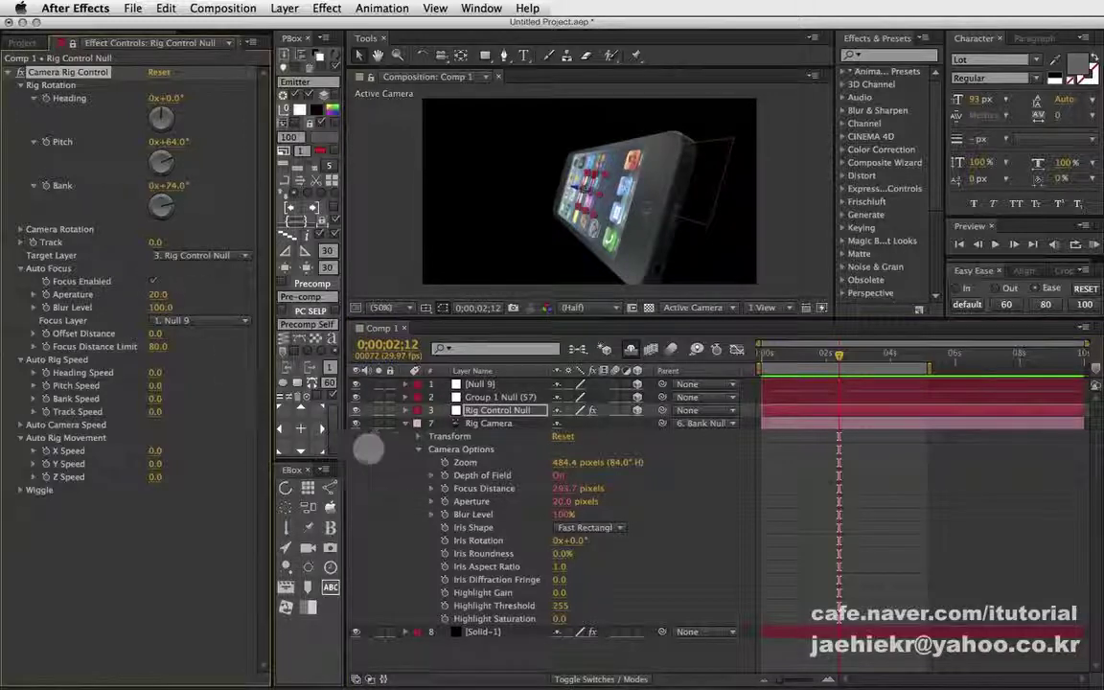
click(418, 448)
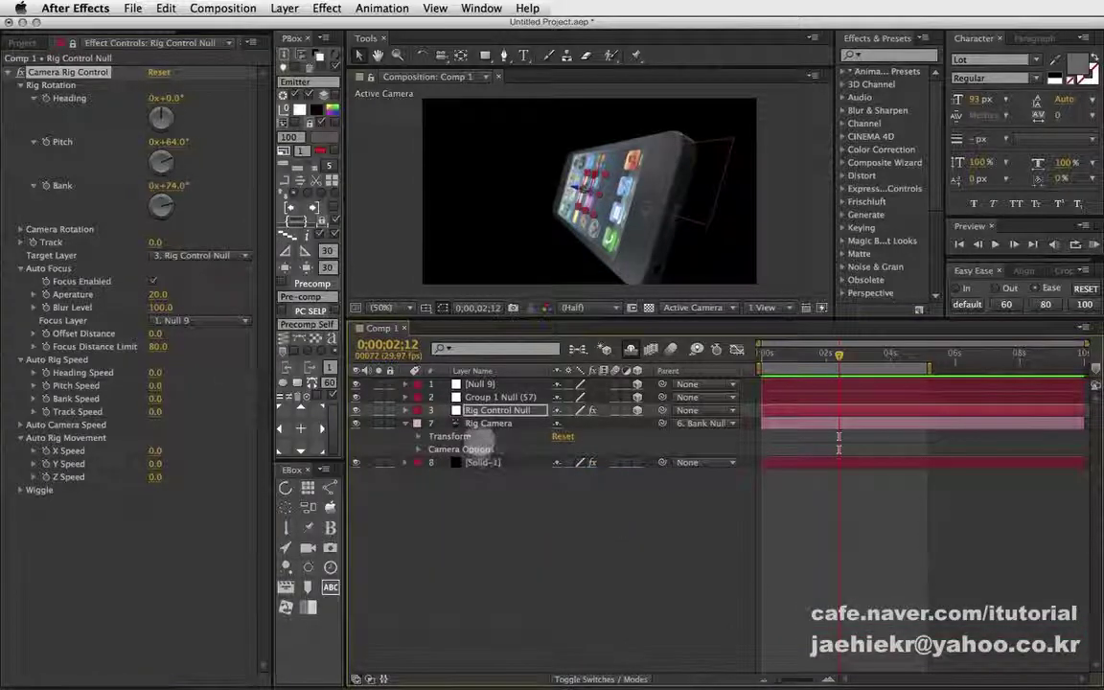
click(488, 423)
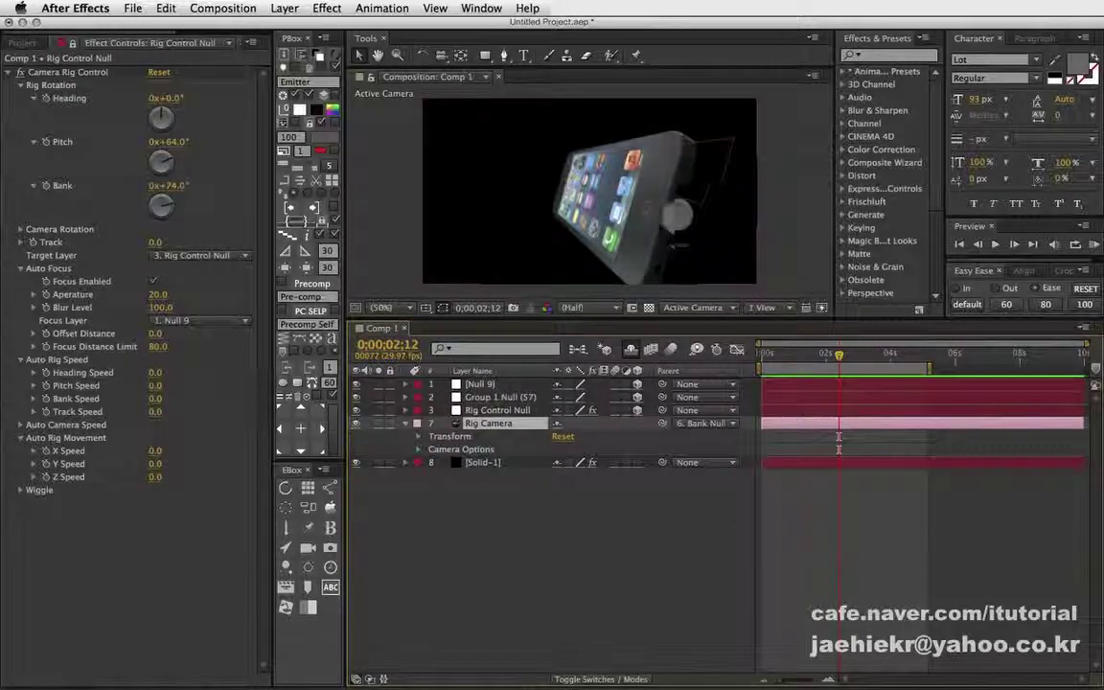
click(676, 215)
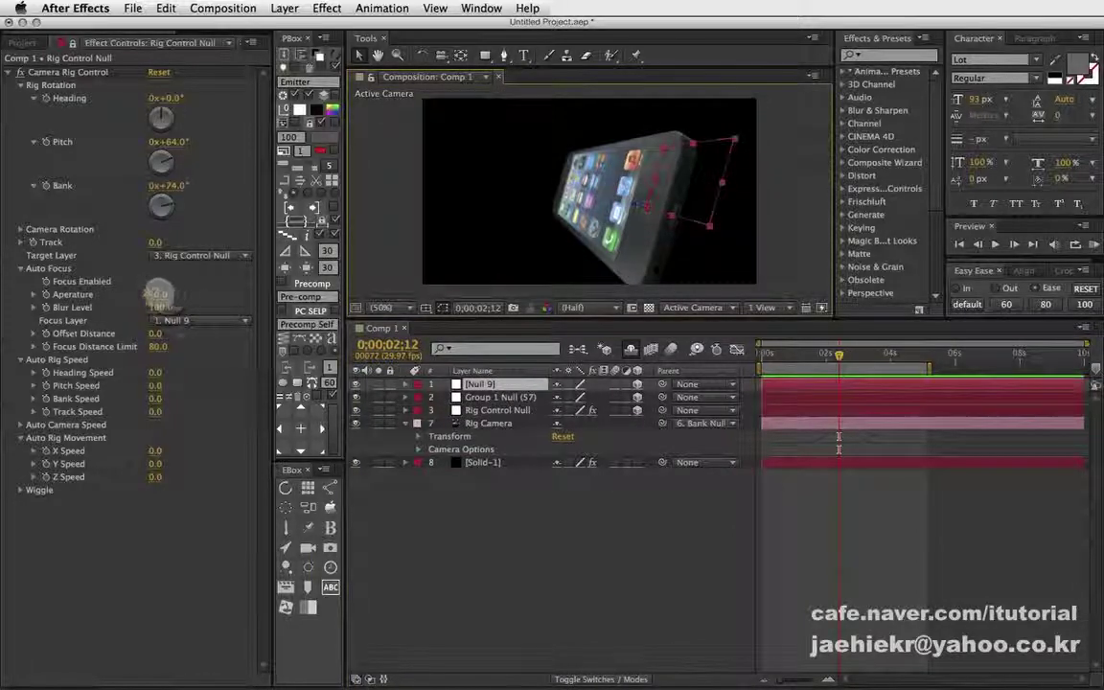
Set the rig's Aperture to 40 and Blur Level to 200.
click(158, 295)
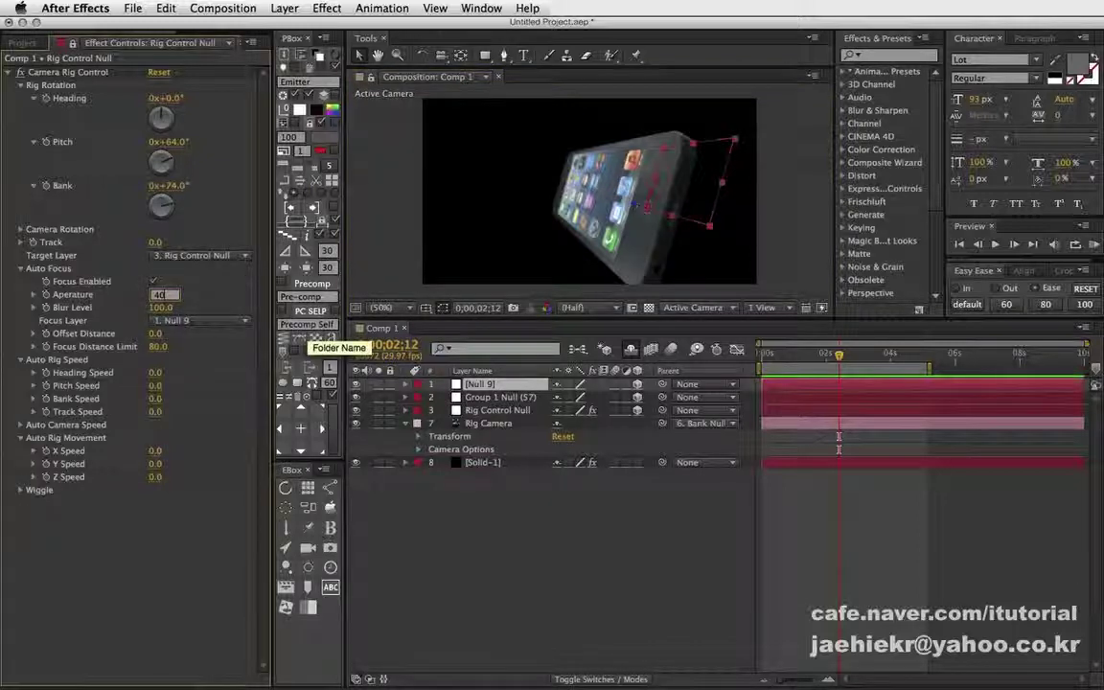
key(Return)
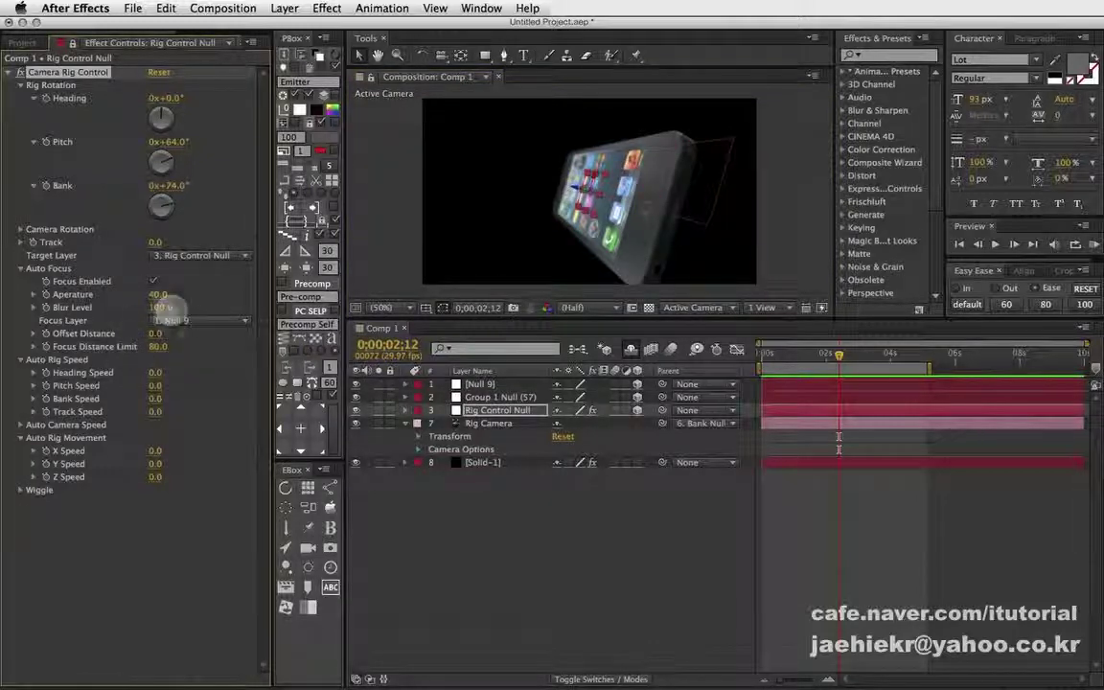
click(160, 307)
text(200)
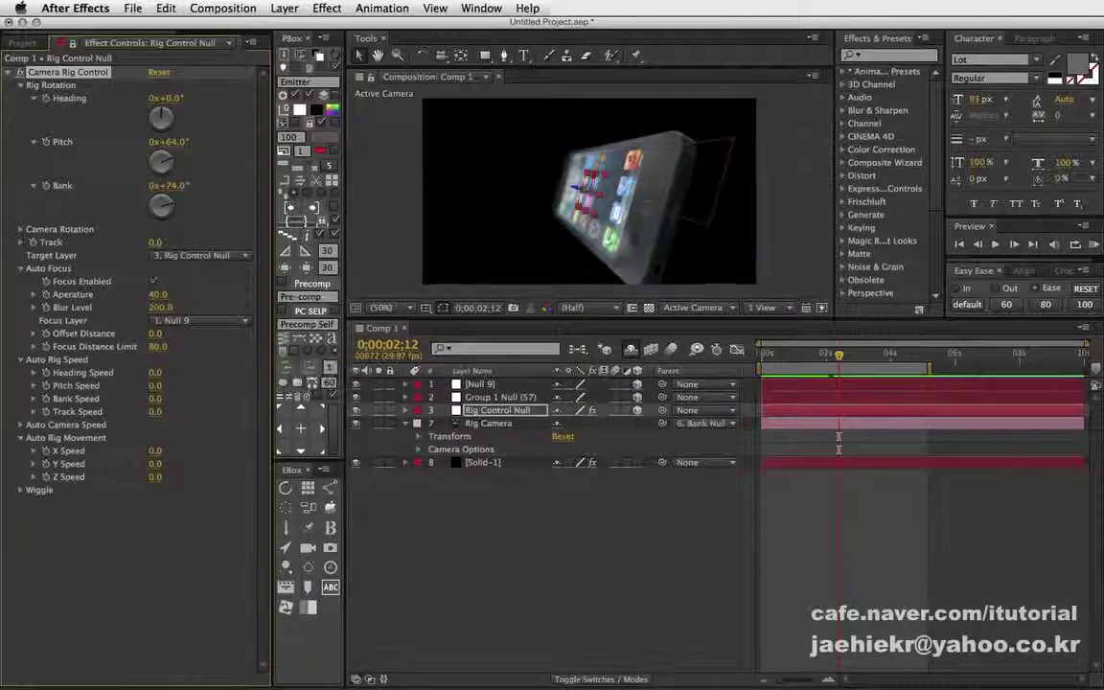
click(477, 383)
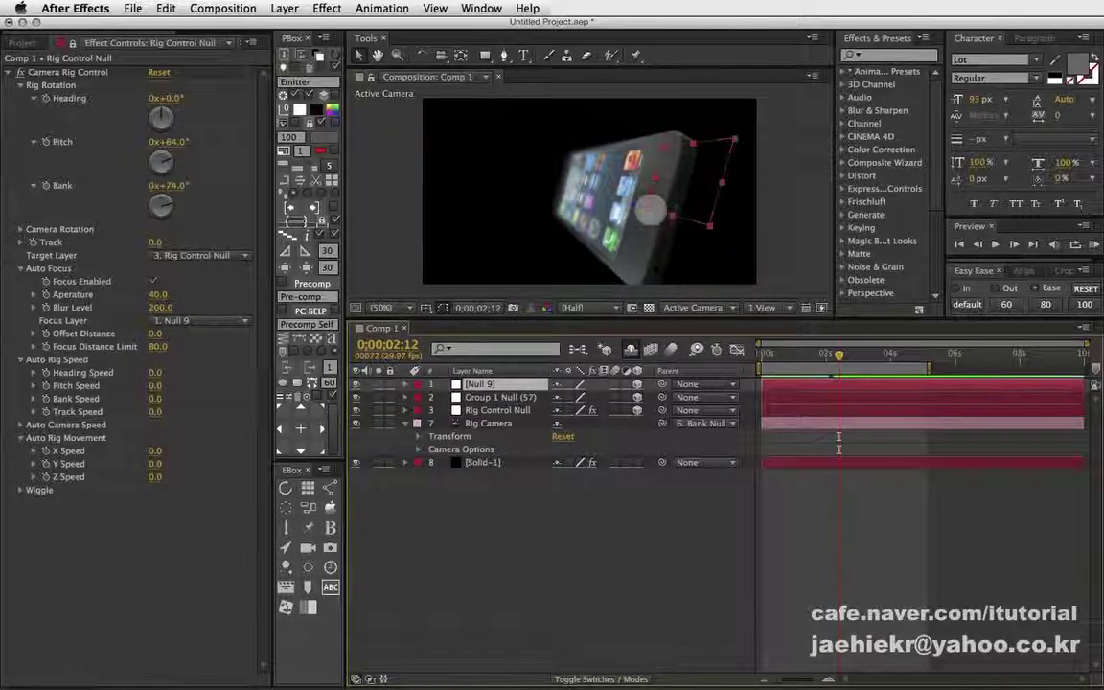
key(Return)
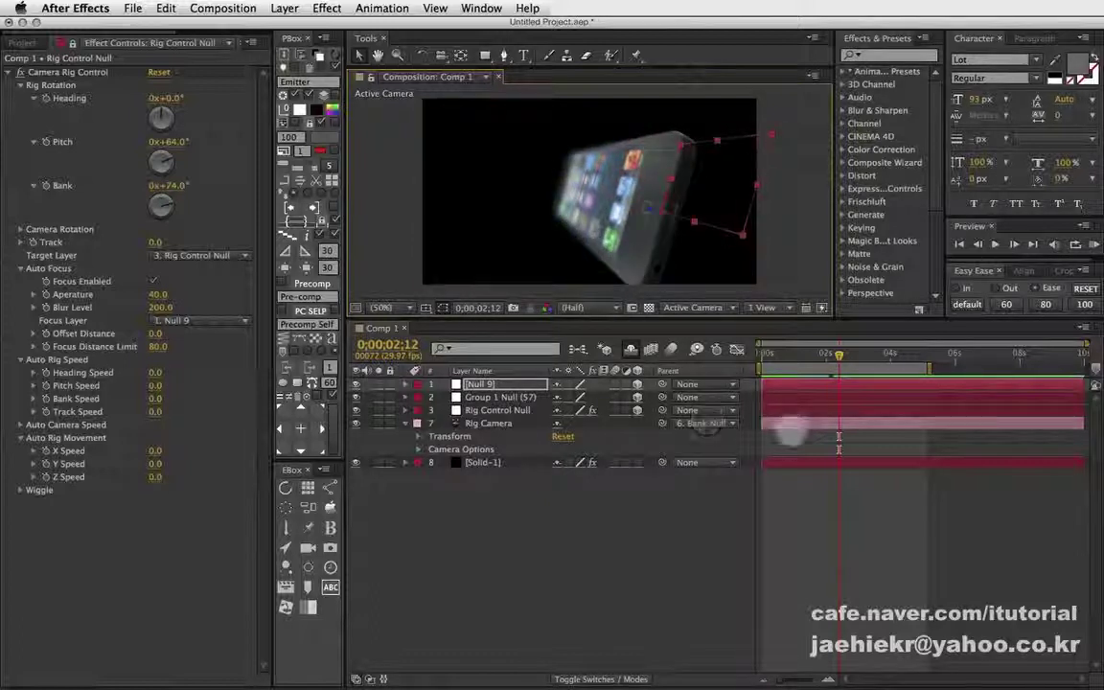
Scrub the timeline to review the blurred camera move, then return to the first frame.
drag(833, 356, 805, 355)
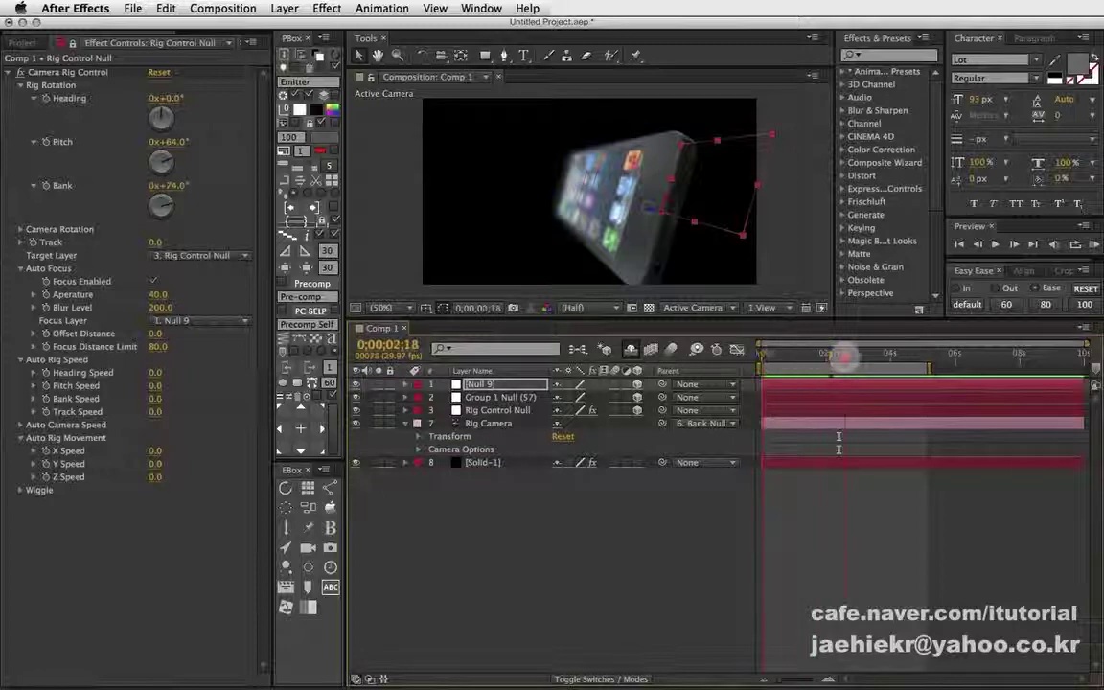
key(Home)
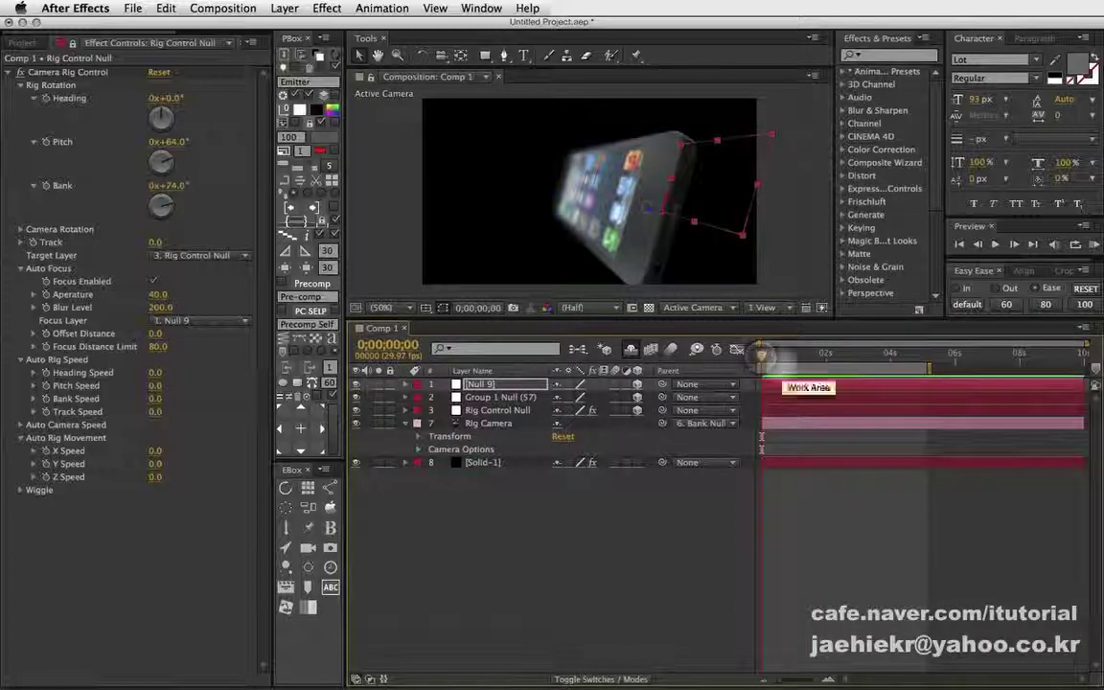
drag(766, 354, 887, 356)
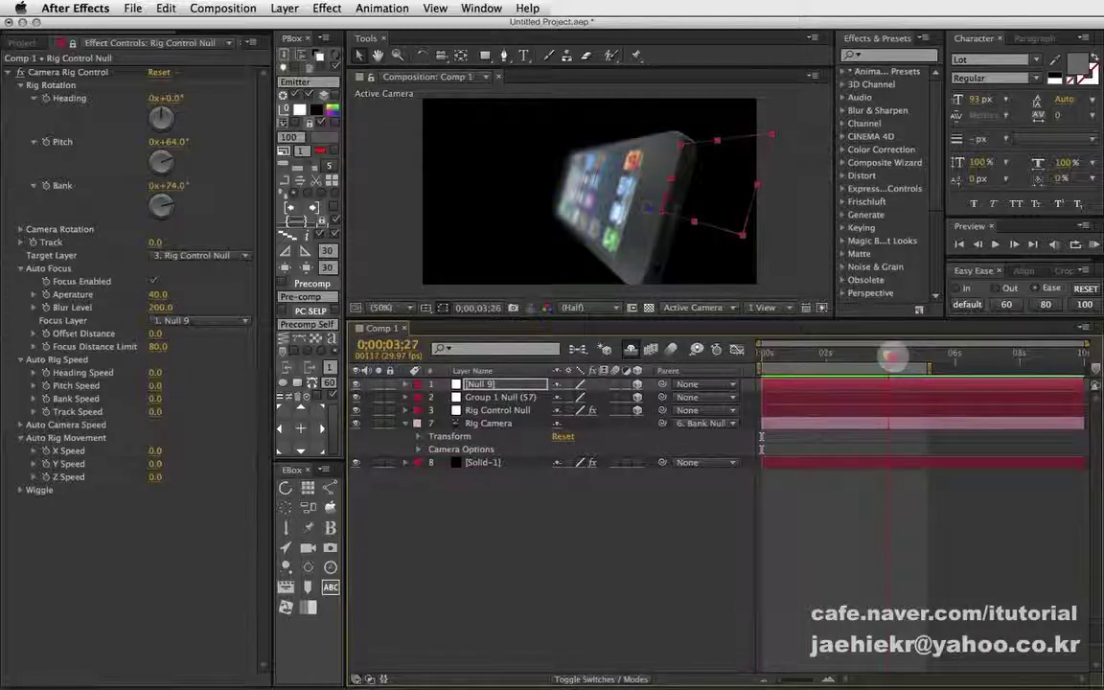
key(Home)
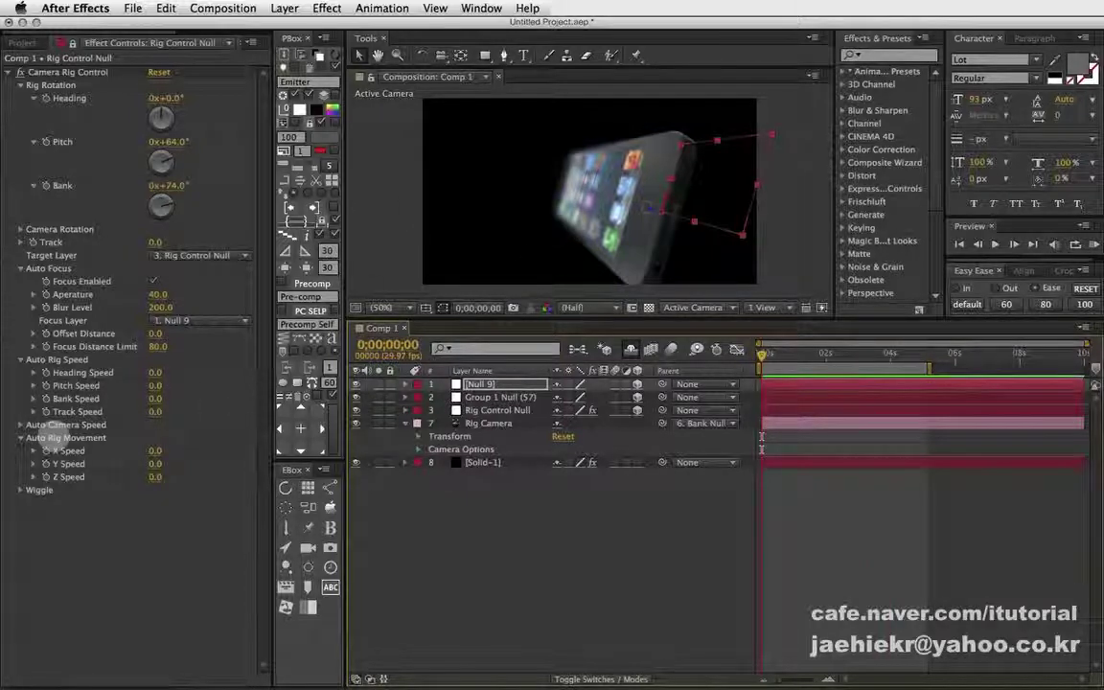
Try an Auto Rig Movement X Speed of 320 and preview the camera drift.
drag(497, 410, 523, 341)
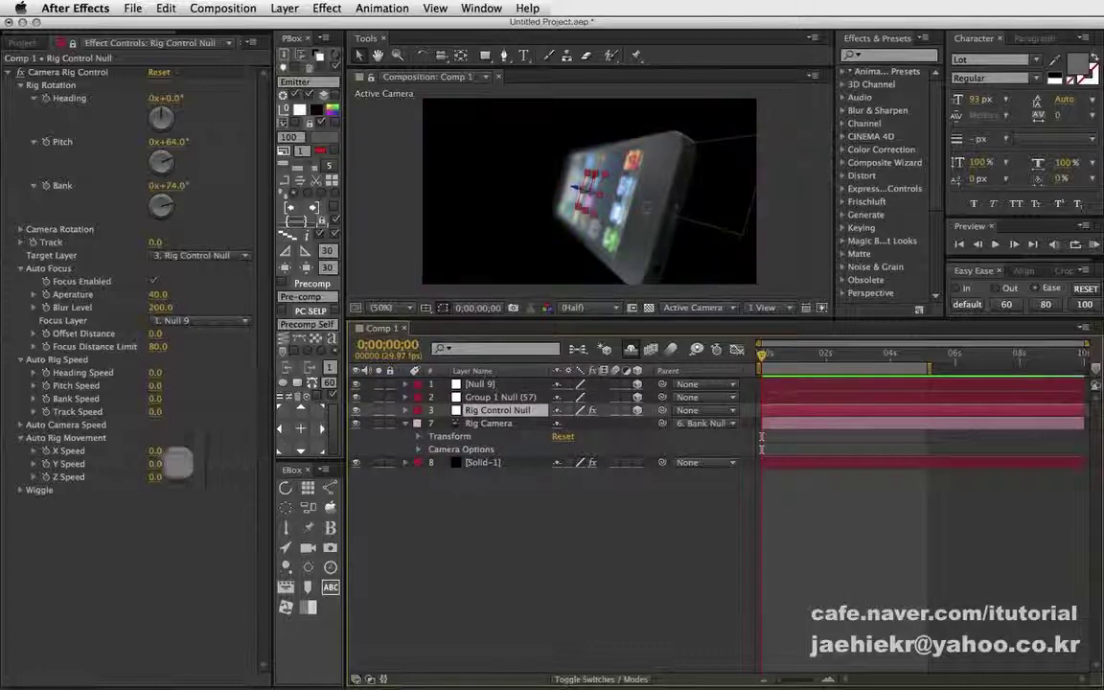
drag(158, 450, 165, 450)
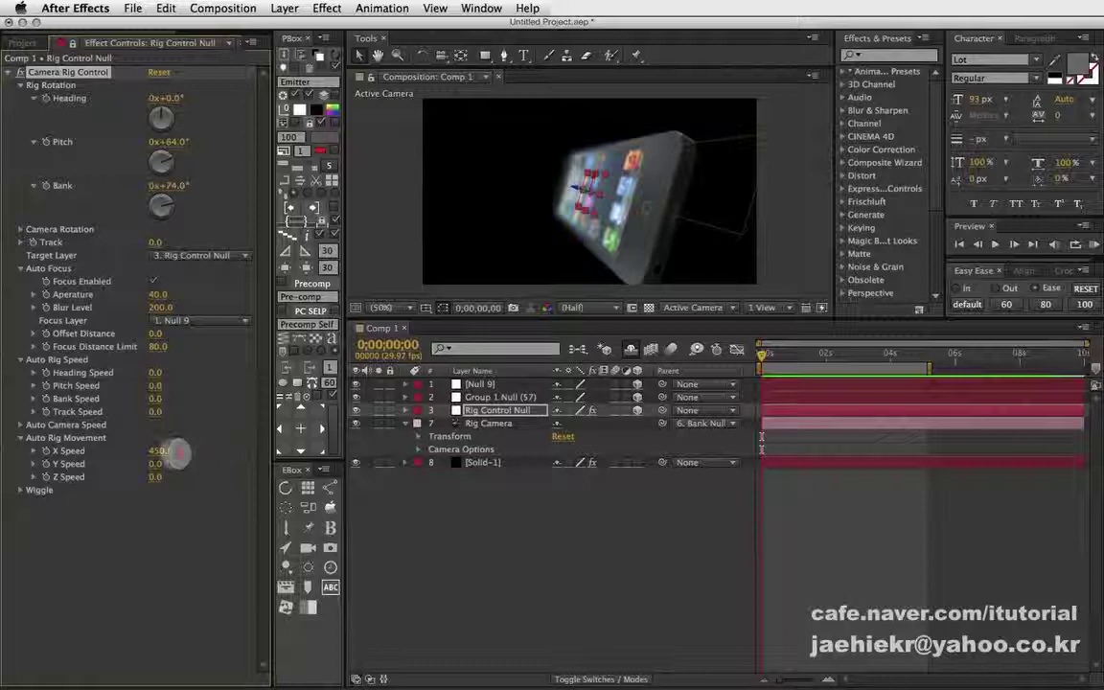
drag(182, 454, 197, 452)
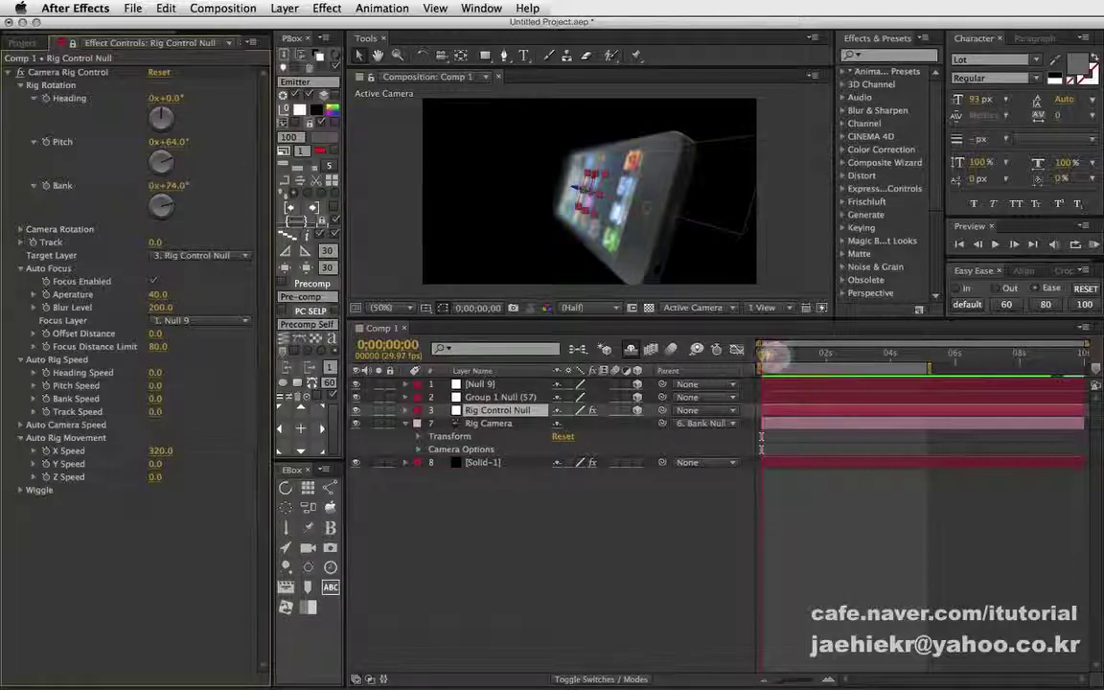
drag(774, 355, 813, 354)
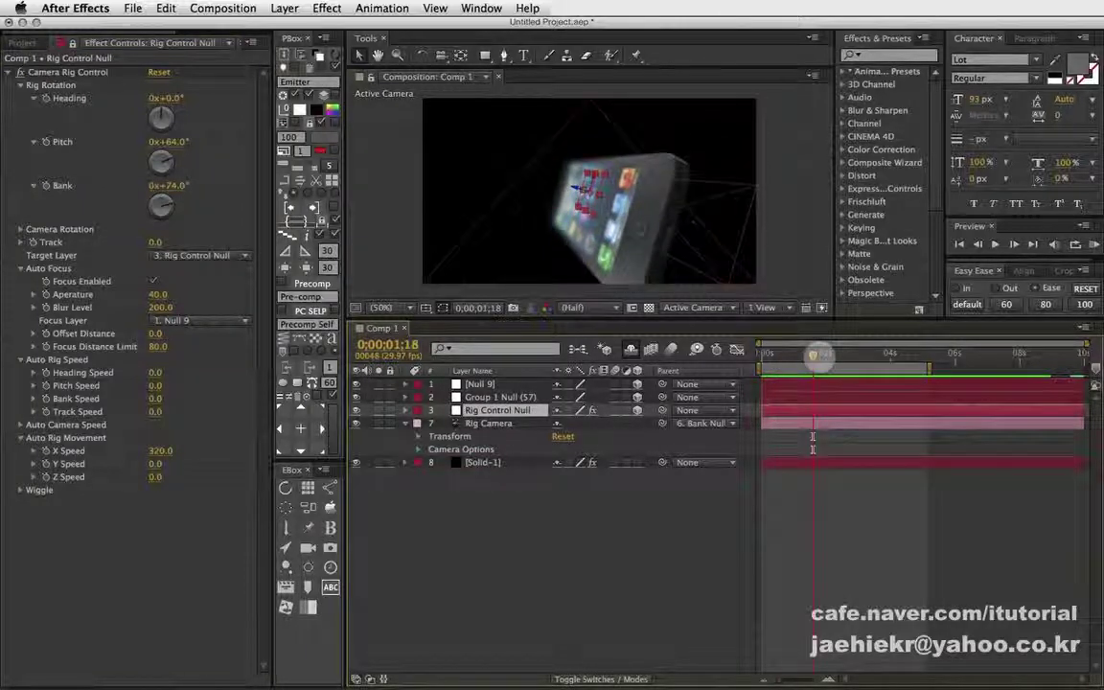
click(763, 355)
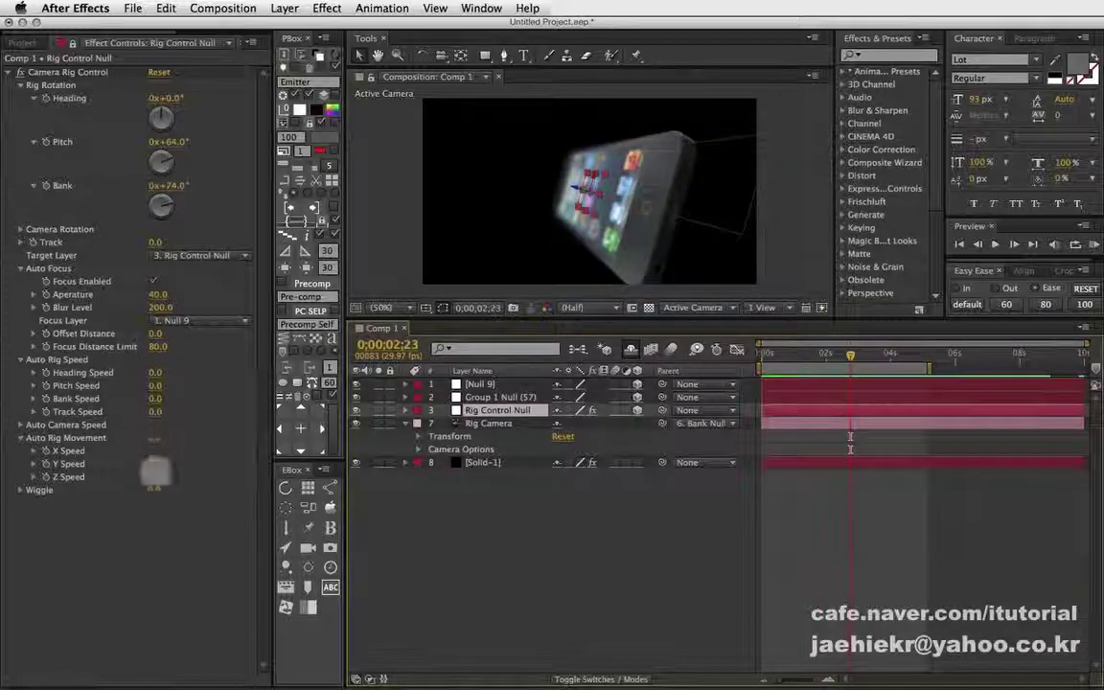
Set the rig's Y Speed to -870 and view the scene from Custom View 1.
mouse_move(158, 477)
mouse_down()
mouse_move(159, 463)
mouse_move(81, 463)
mouse_up()
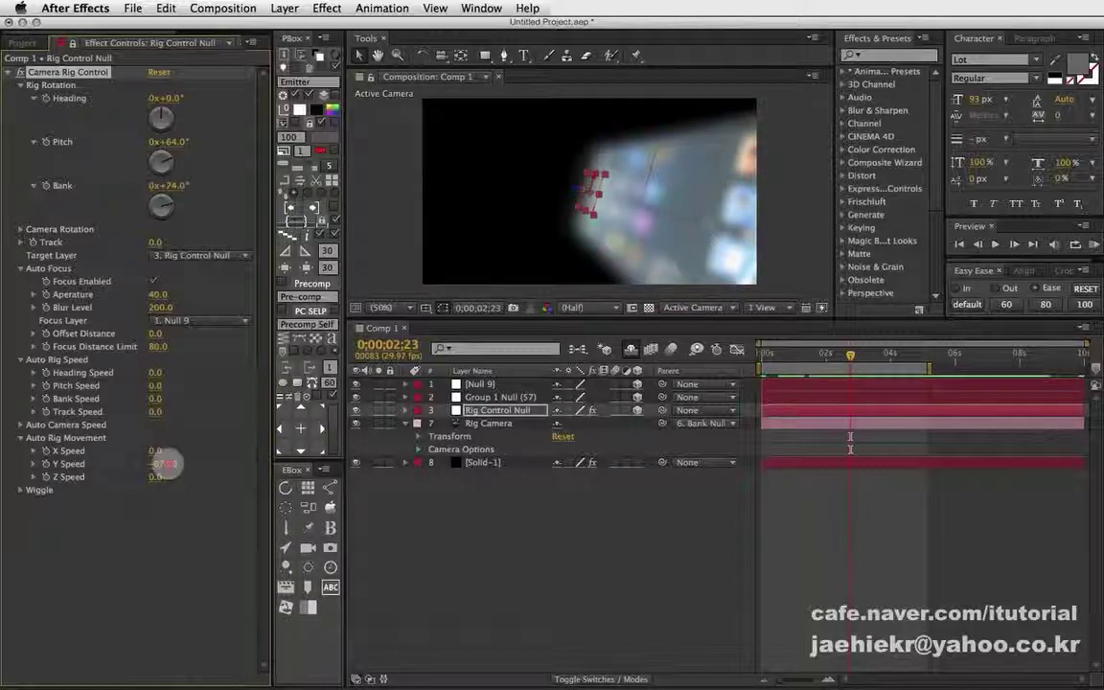
drag(158, 463, 154, 464)
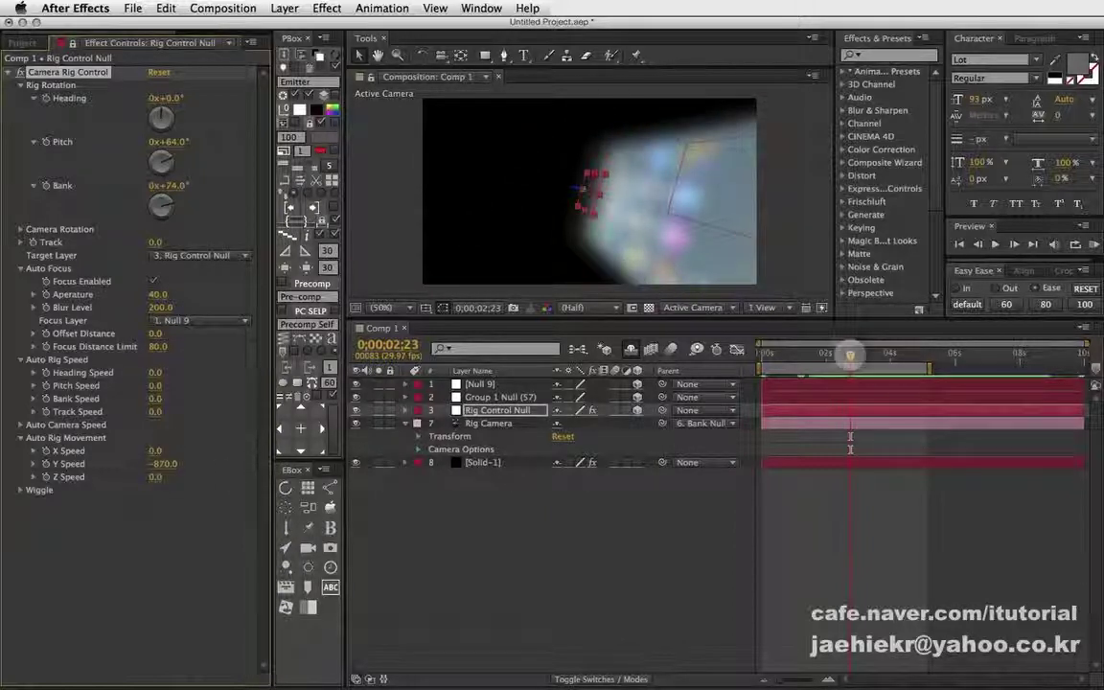
click(779, 355)
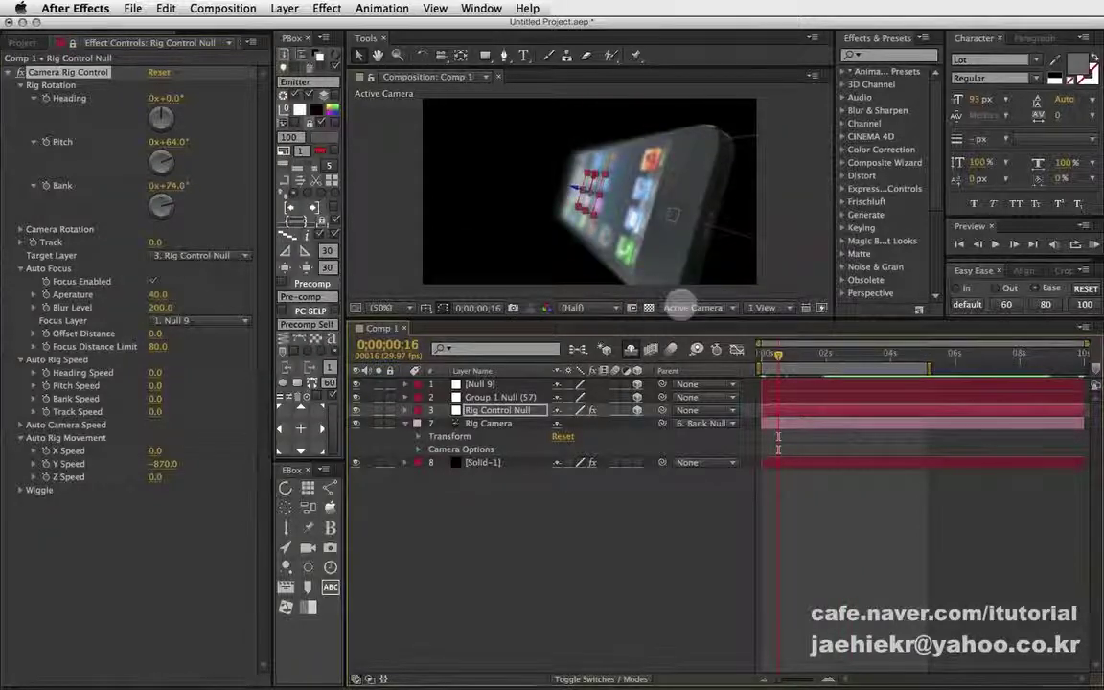
click(682, 308)
click(713, 466)
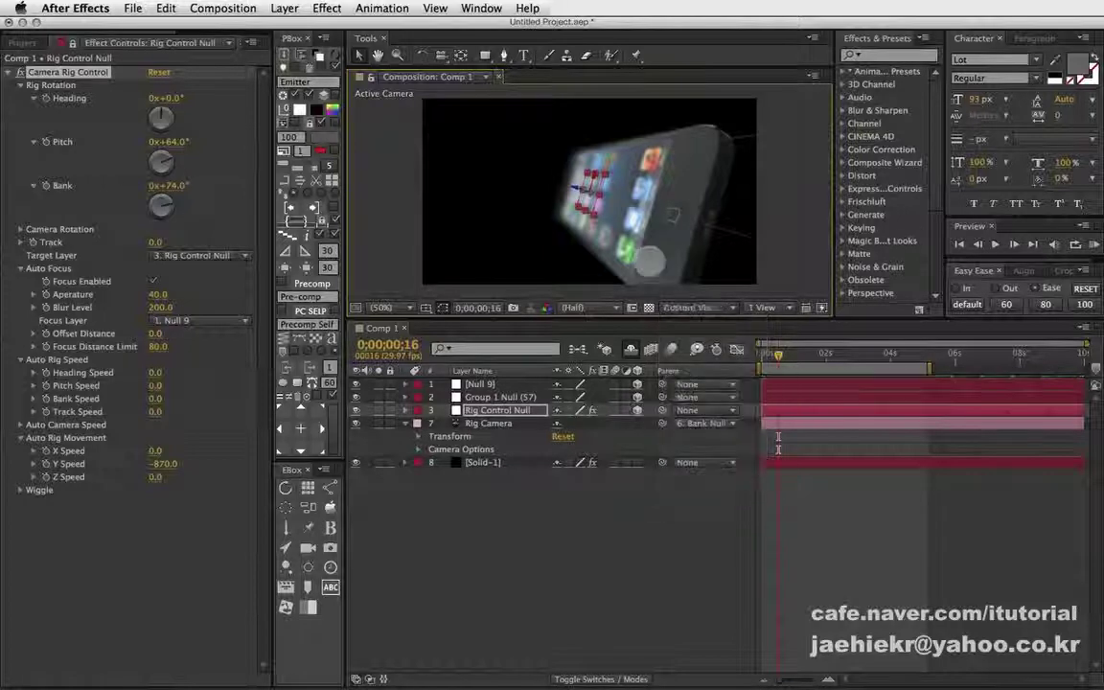
drag(779, 354, 840, 355)
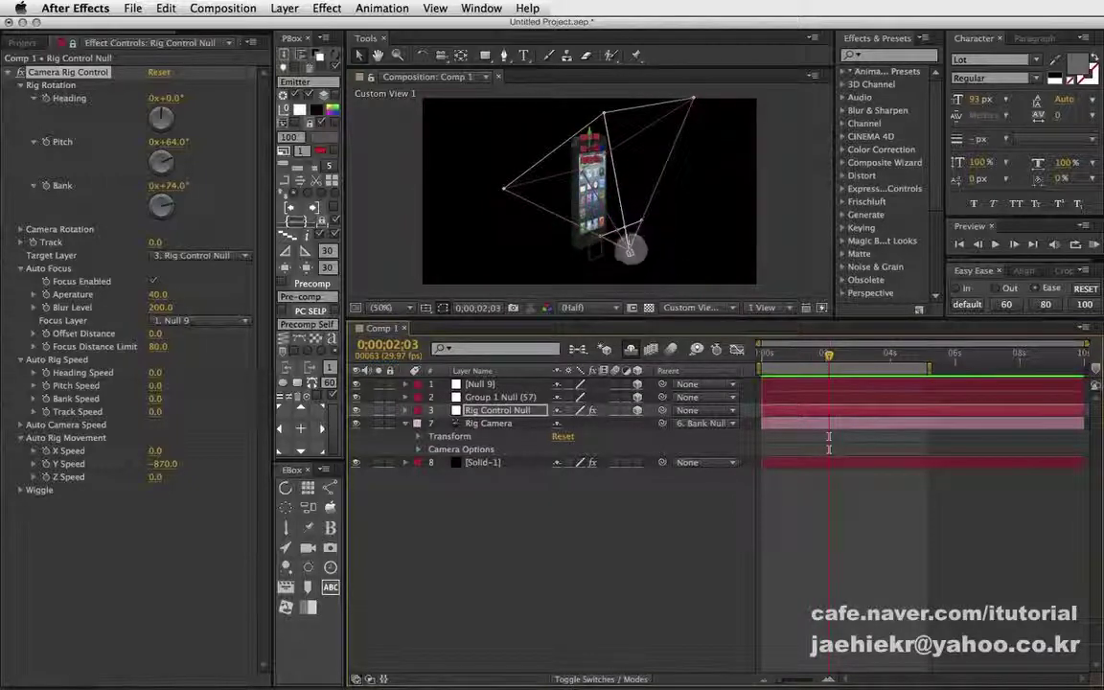
click(729, 307)
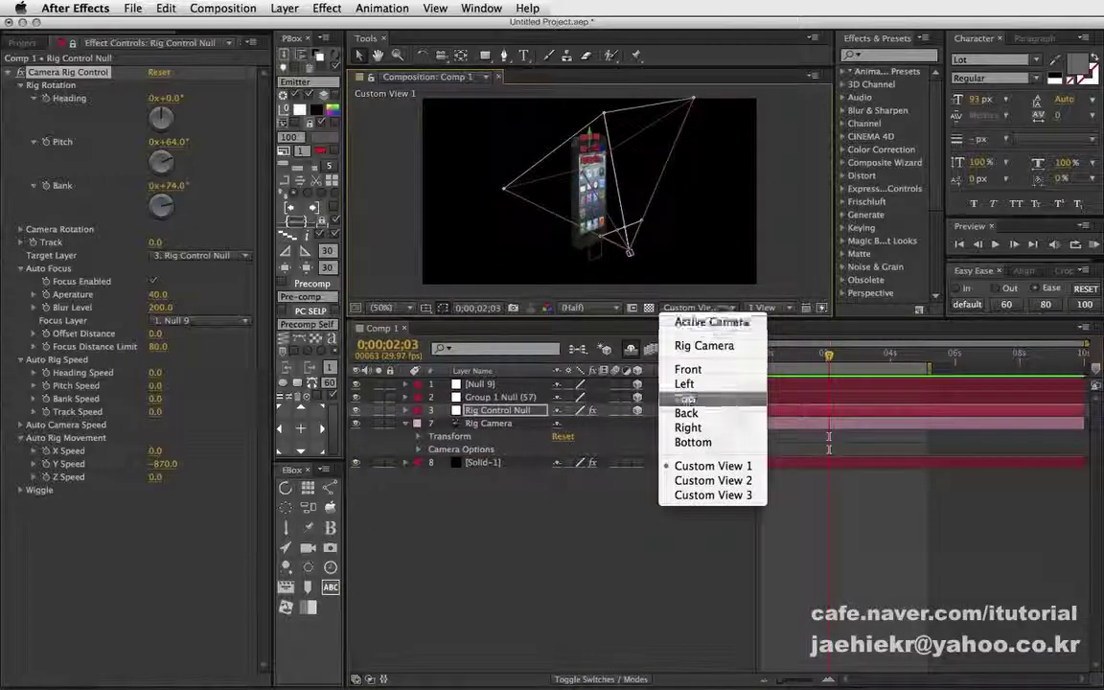
click(711, 322)
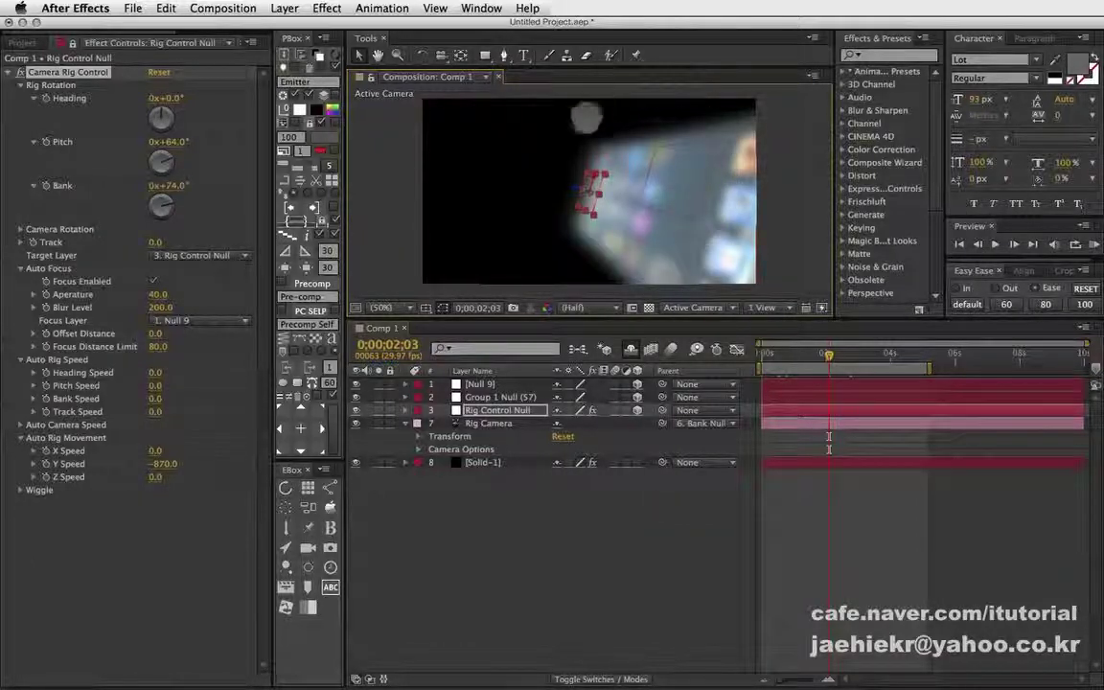
click(693, 307)
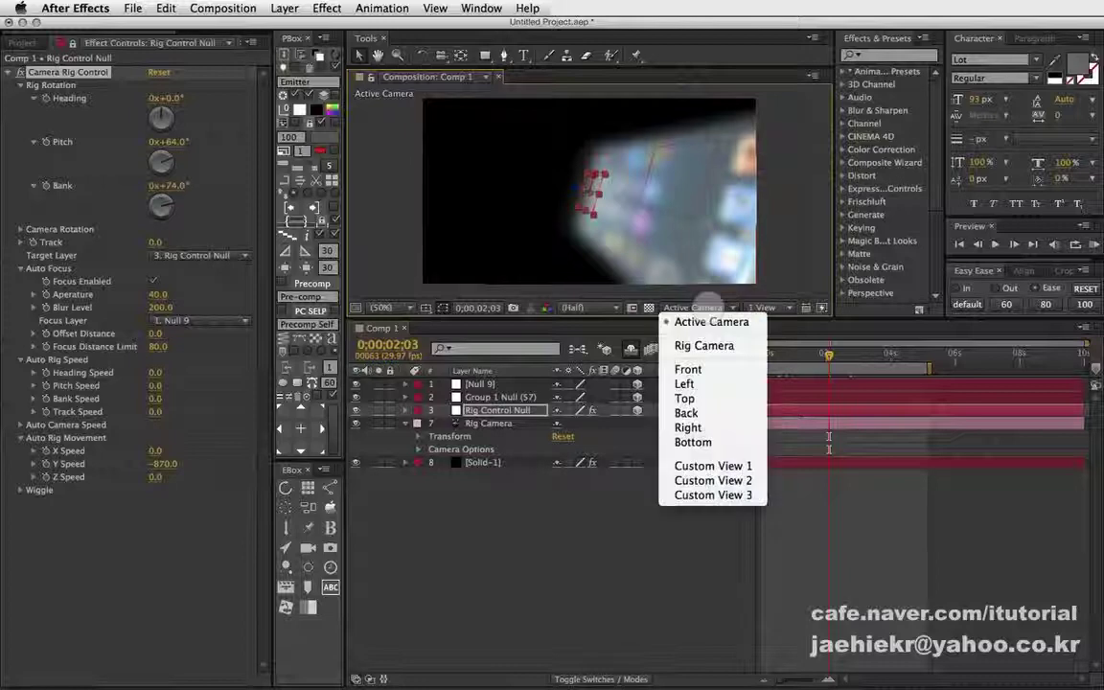
click(713, 465)
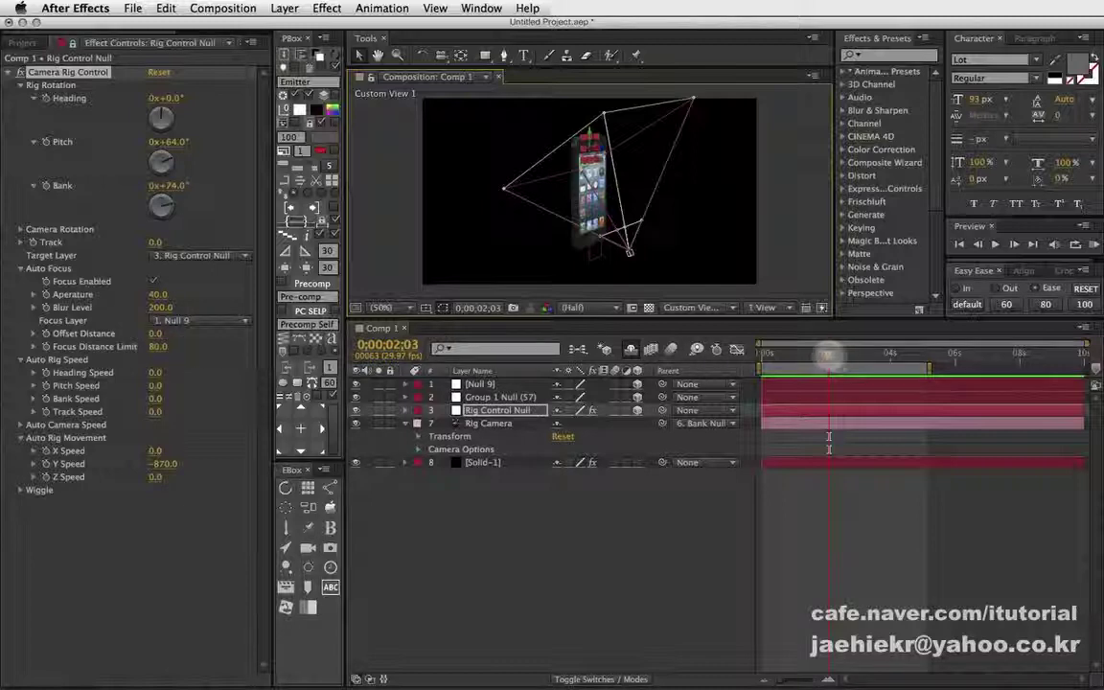
click(830, 355)
drag(829, 354, 843, 355)
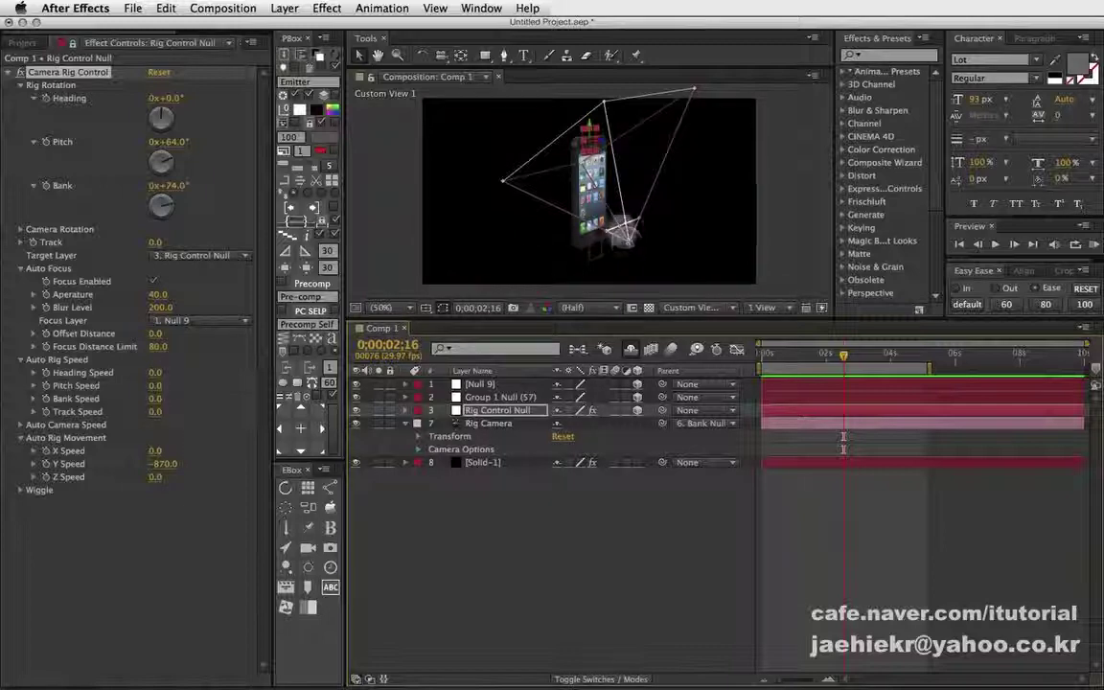
drag(846, 355, 837, 357)
click(726, 308)
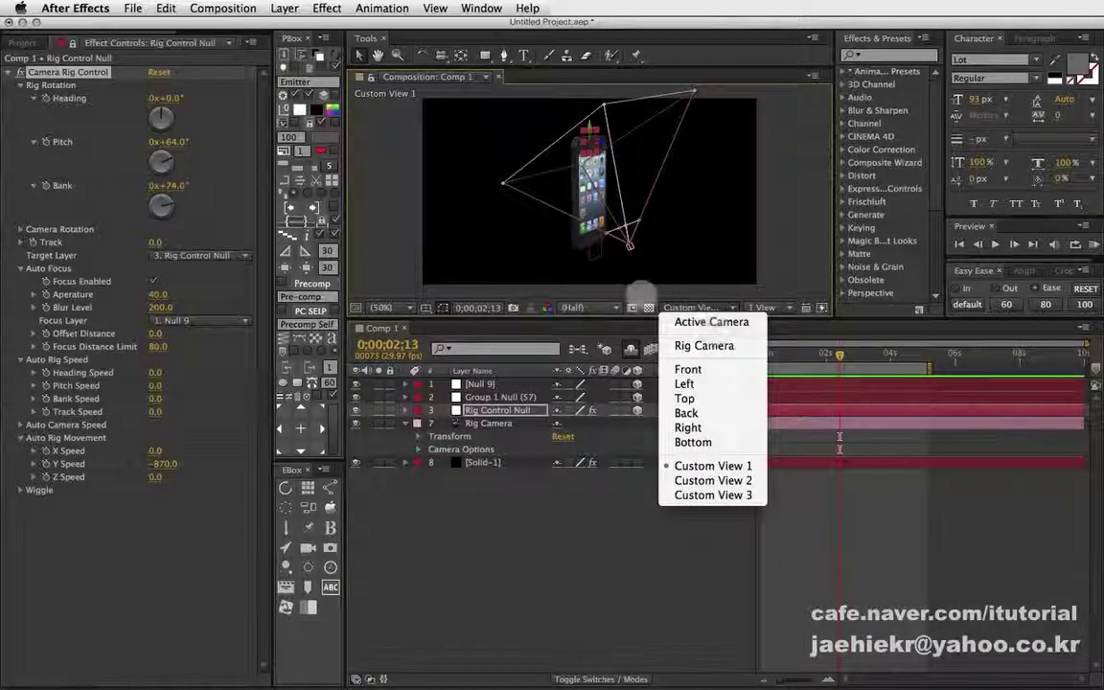
Set Focus Distance Limit to 180 and scrub the animation through the Active Camera.
key(Escape)
drag(156, 347, 163, 349)
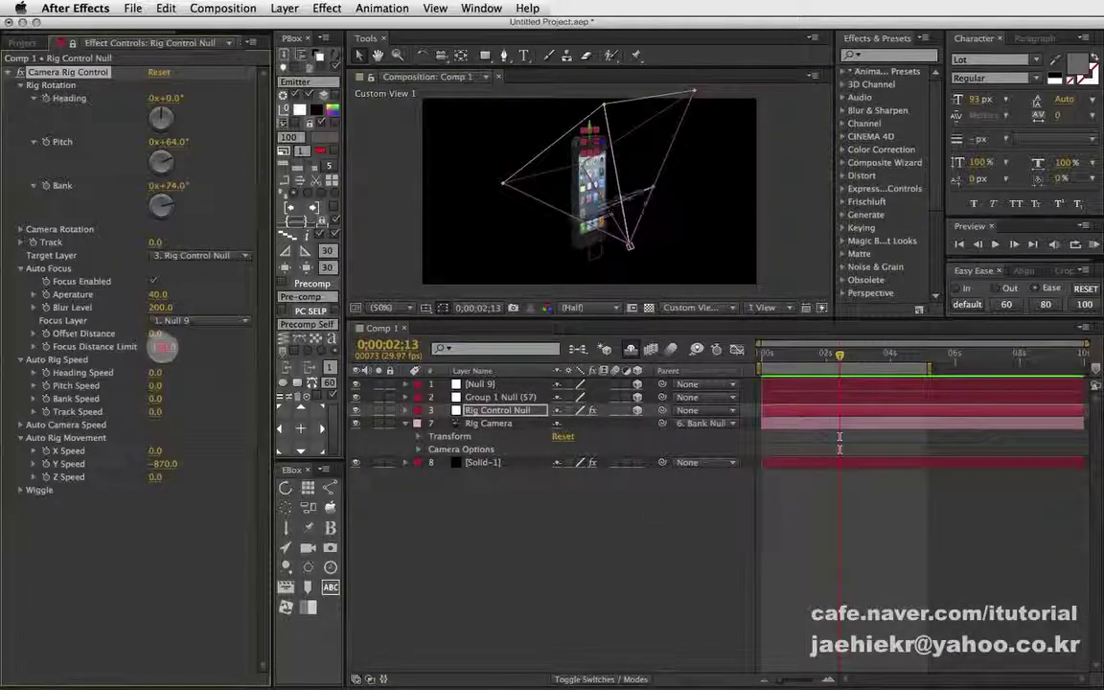
click(728, 304)
click(709, 322)
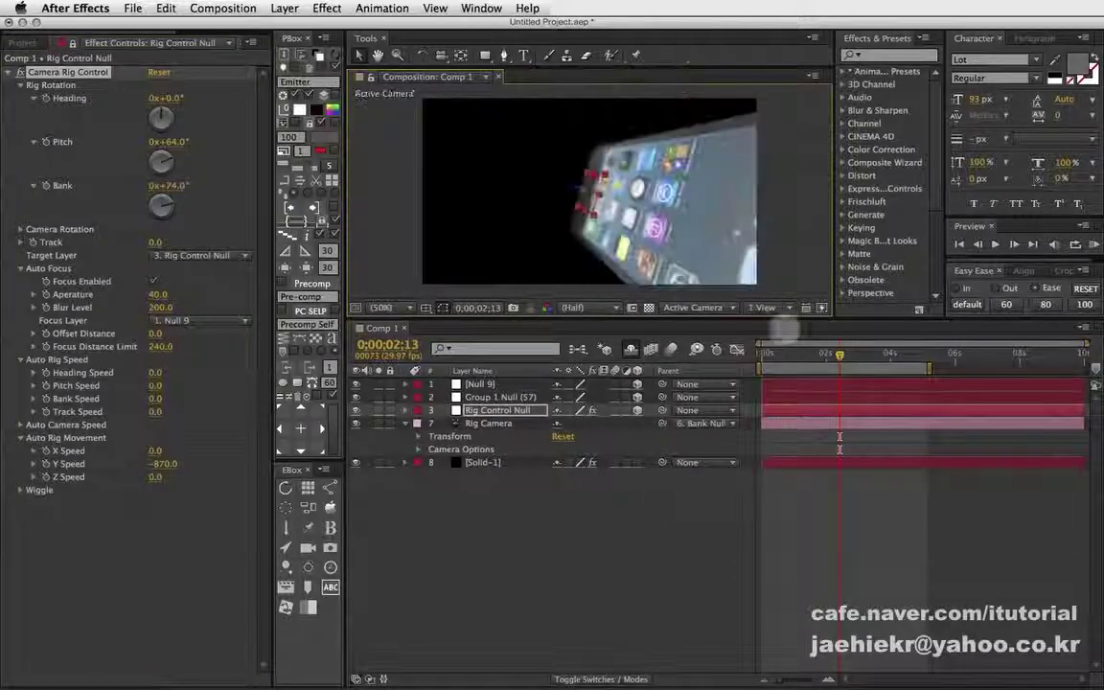
drag(772, 352, 867, 353)
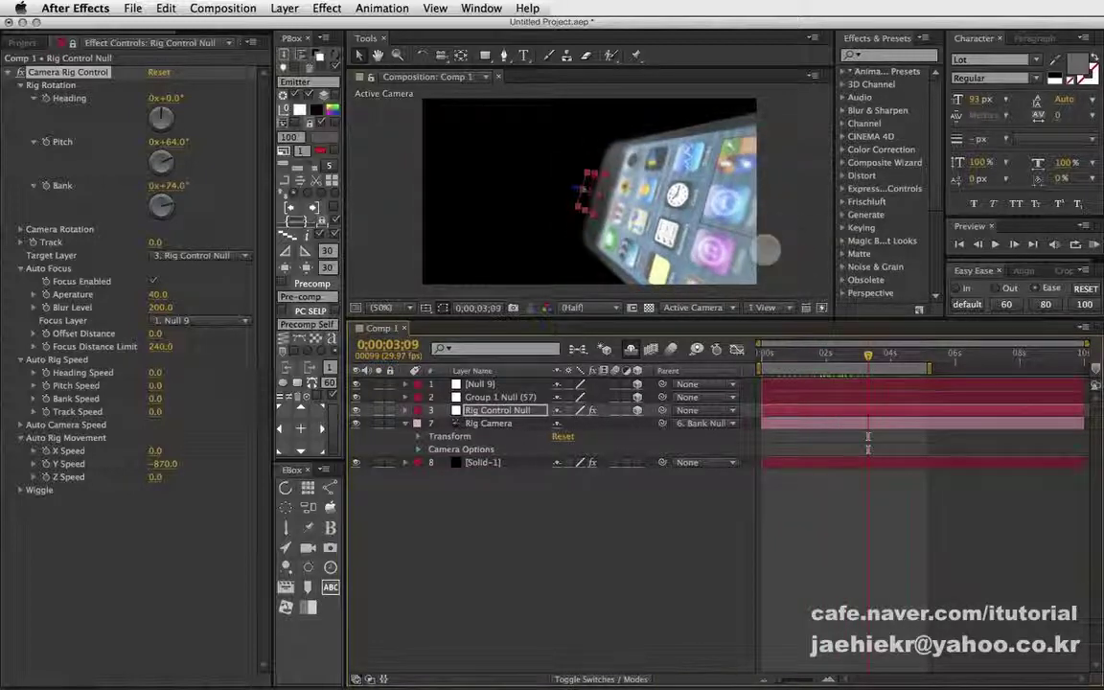
Watch the rig animate from Custom View 1, then return to the first frame.
click(725, 305)
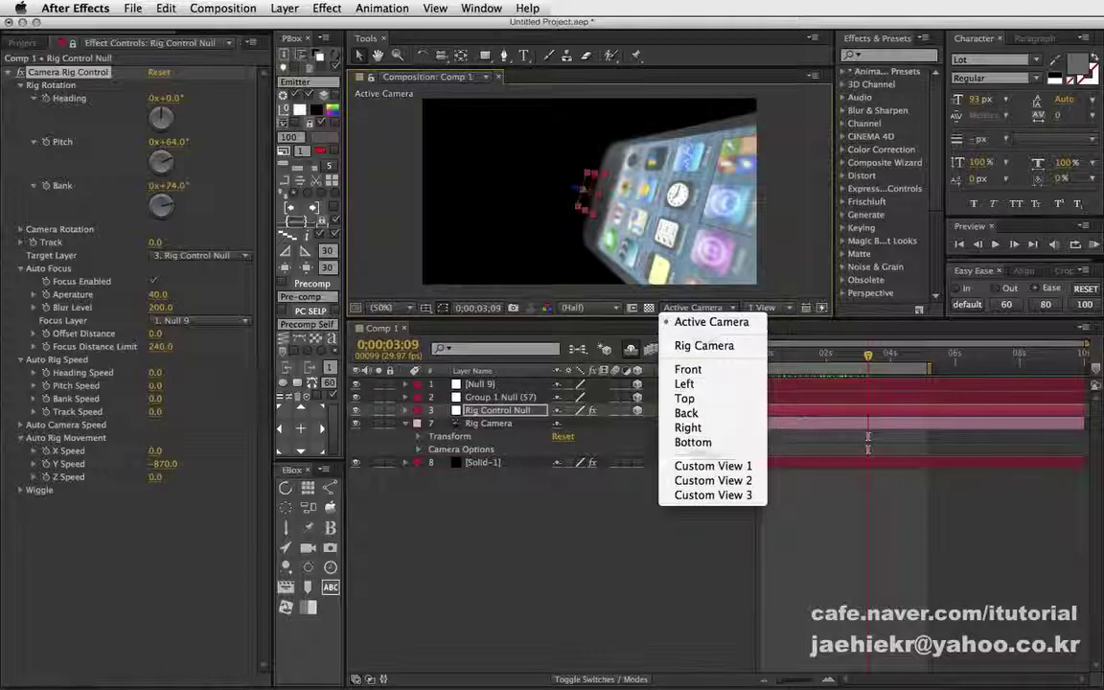
click(713, 466)
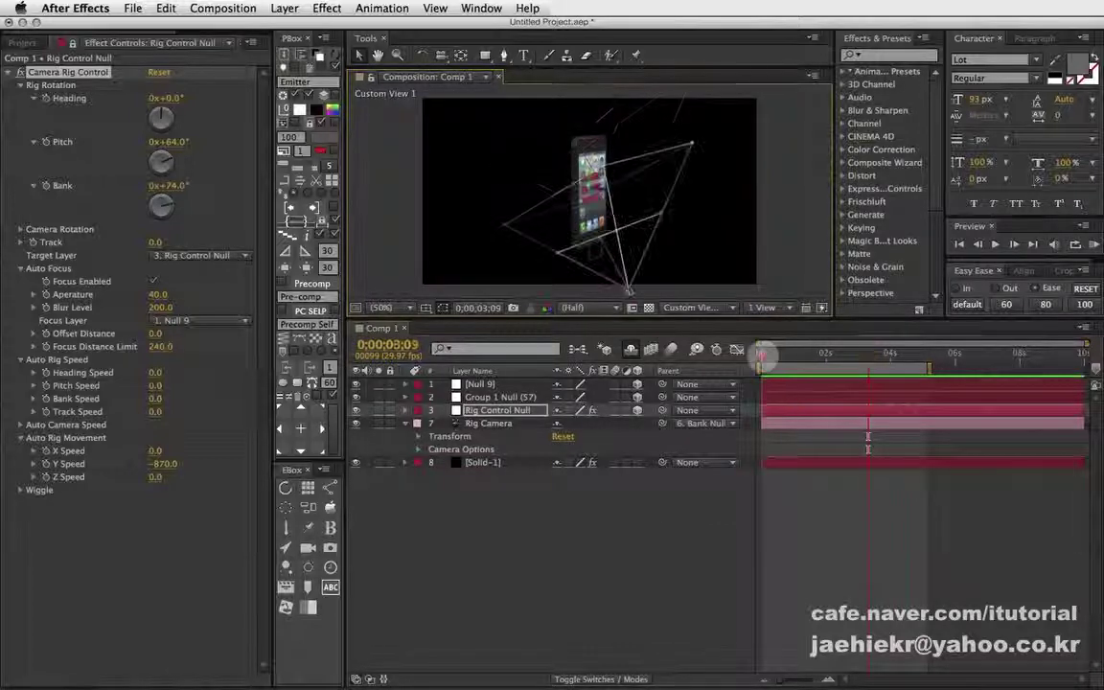
click(768, 354)
drag(768, 354, 766, 355)
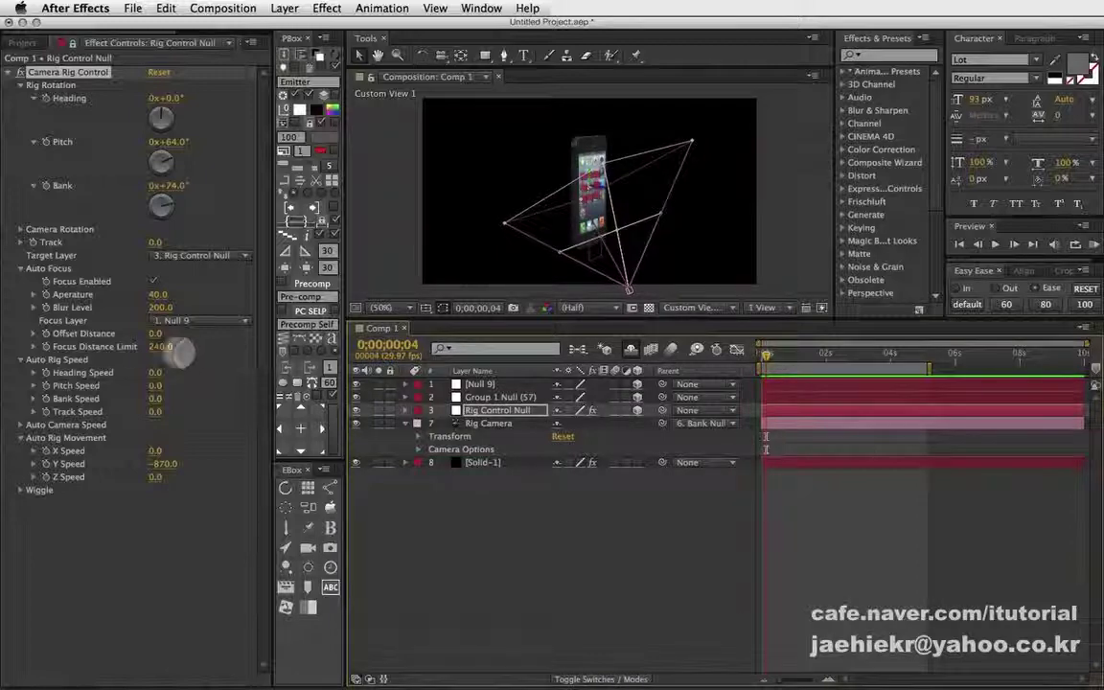
click(159, 349)
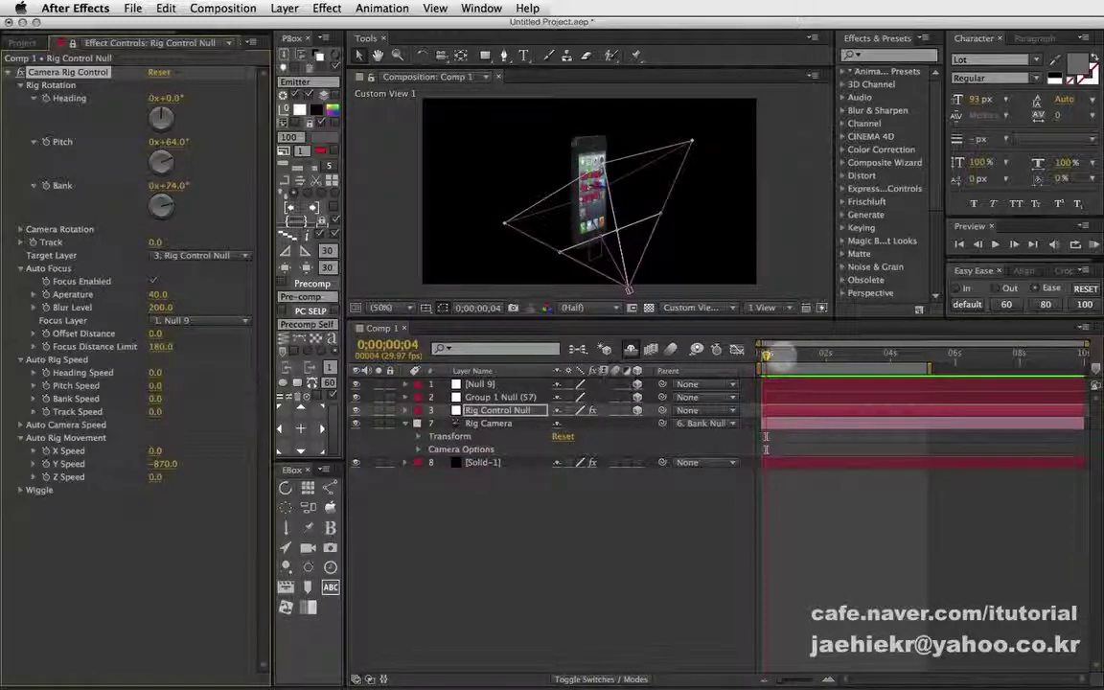
drag(778, 354, 894, 351)
drag(800, 353, 762, 353)
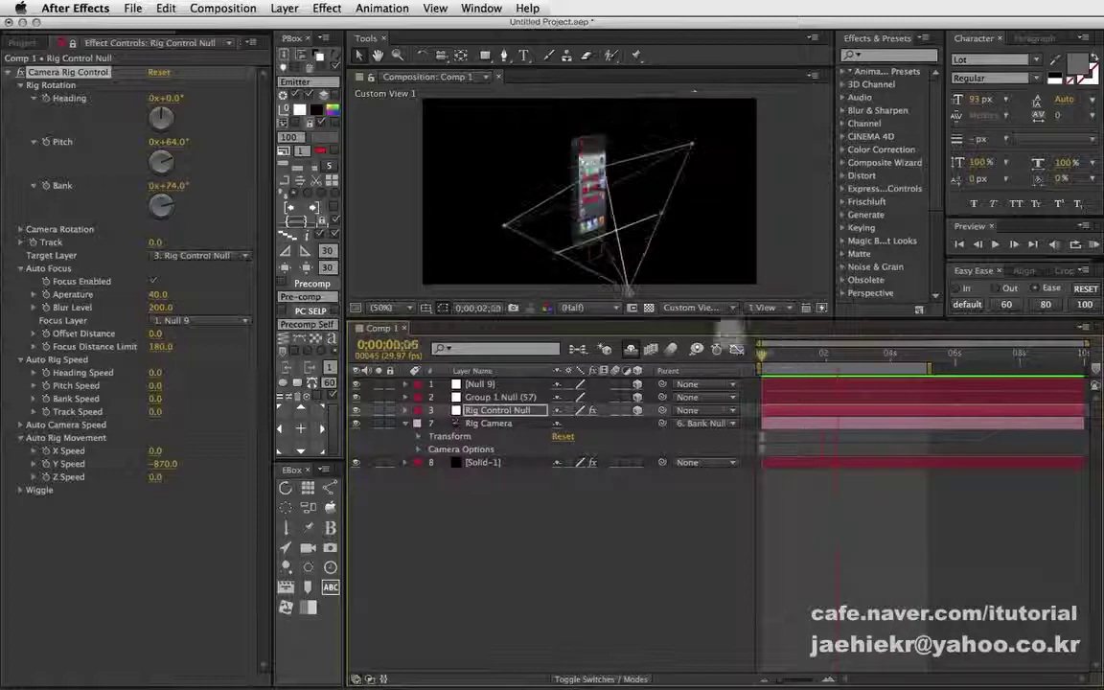
Switch back to the Active Camera and scrub forward to check the blurred phone.
click(690, 308)
click(709, 320)
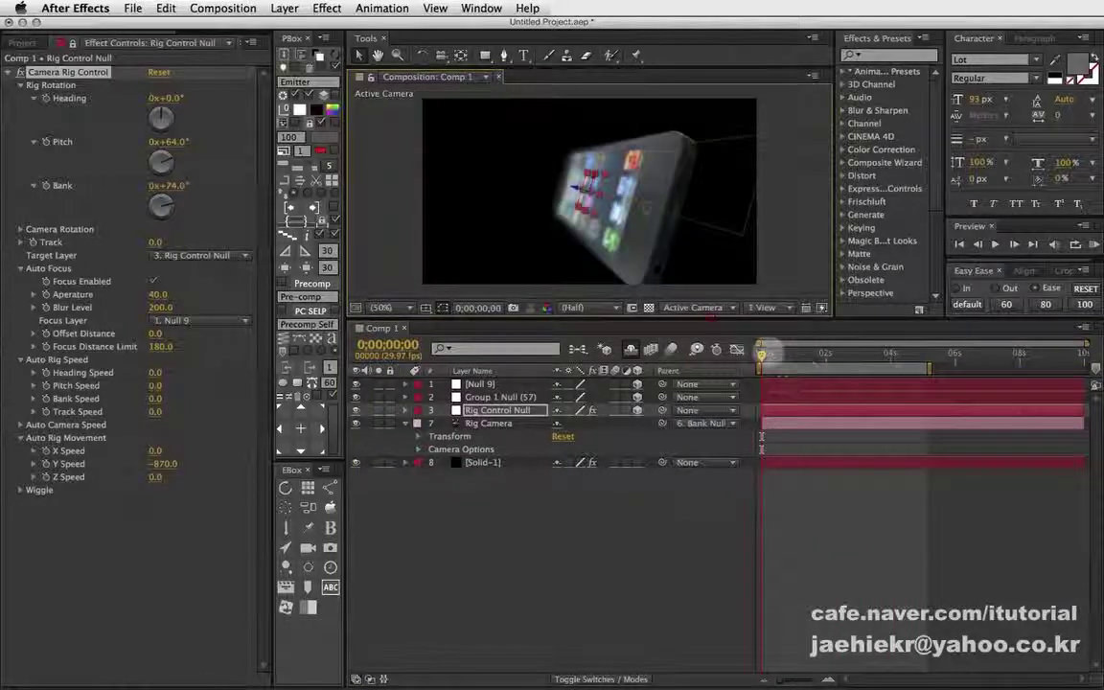
mouse_move(763, 353)
mouse_down()
mouse_move(847, 353)
mouse_move(690, 316)
mouse_up()
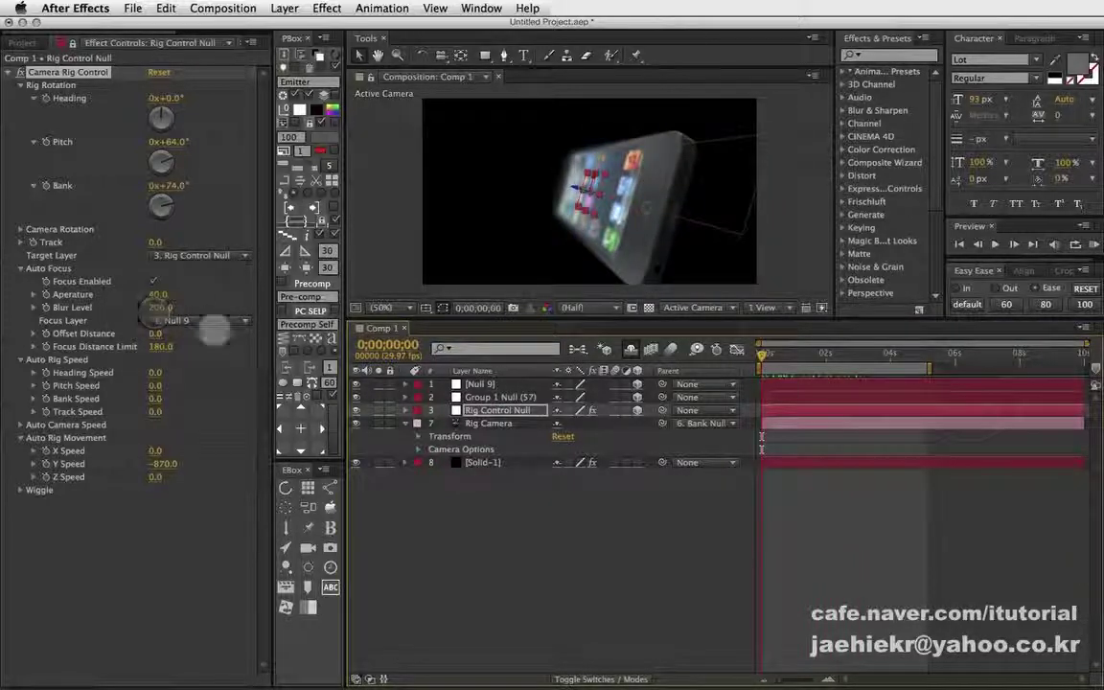
In Custom View 1, set the Focus Layer to 3. Rig Control Null.
click(692, 307)
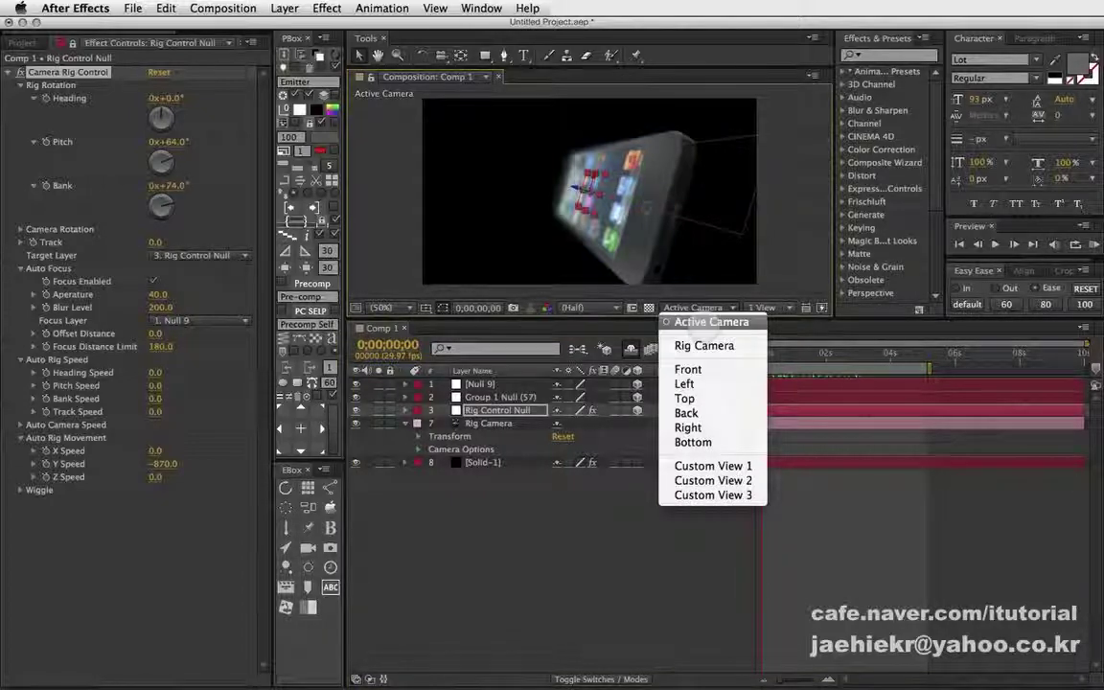
click(713, 466)
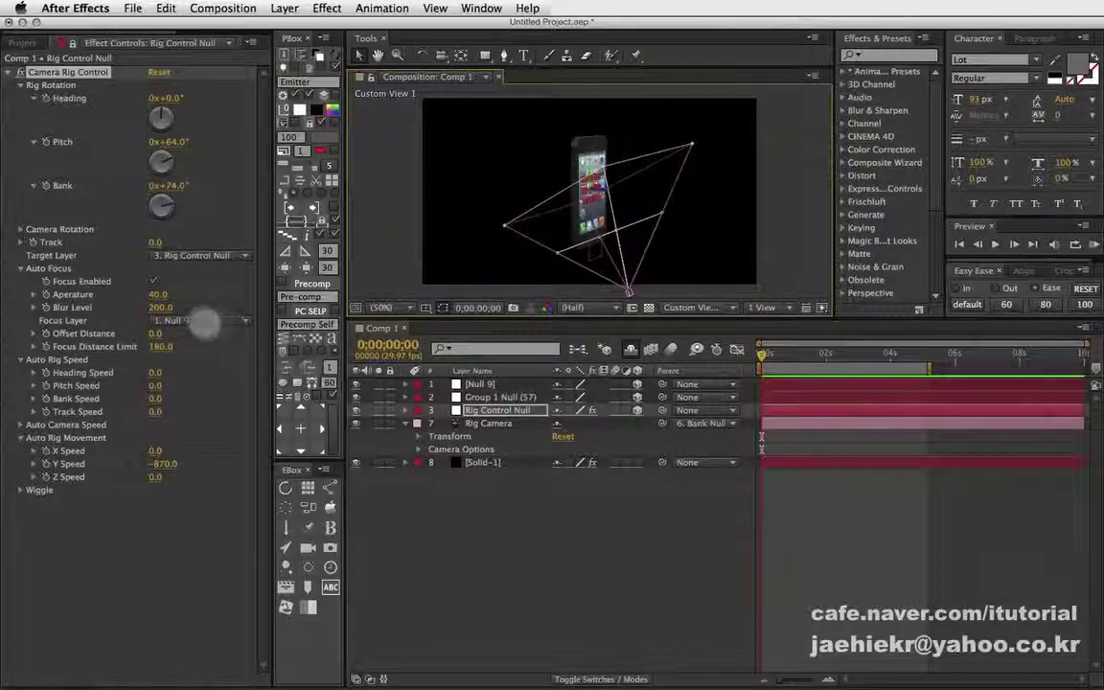
click(204, 322)
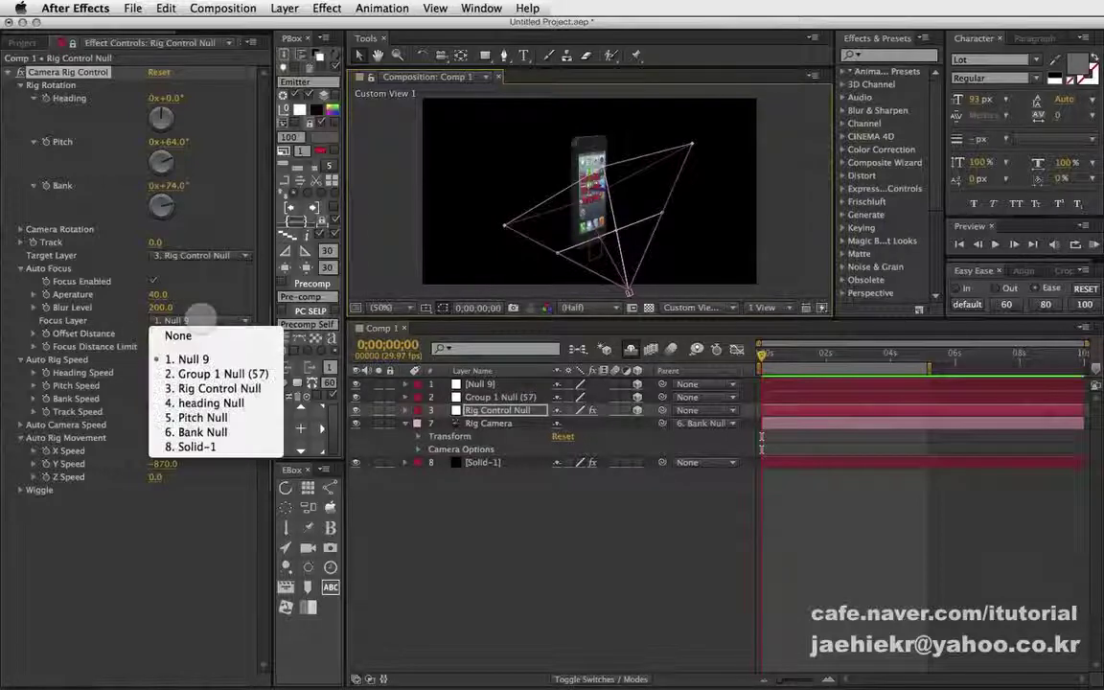
click(228, 389)
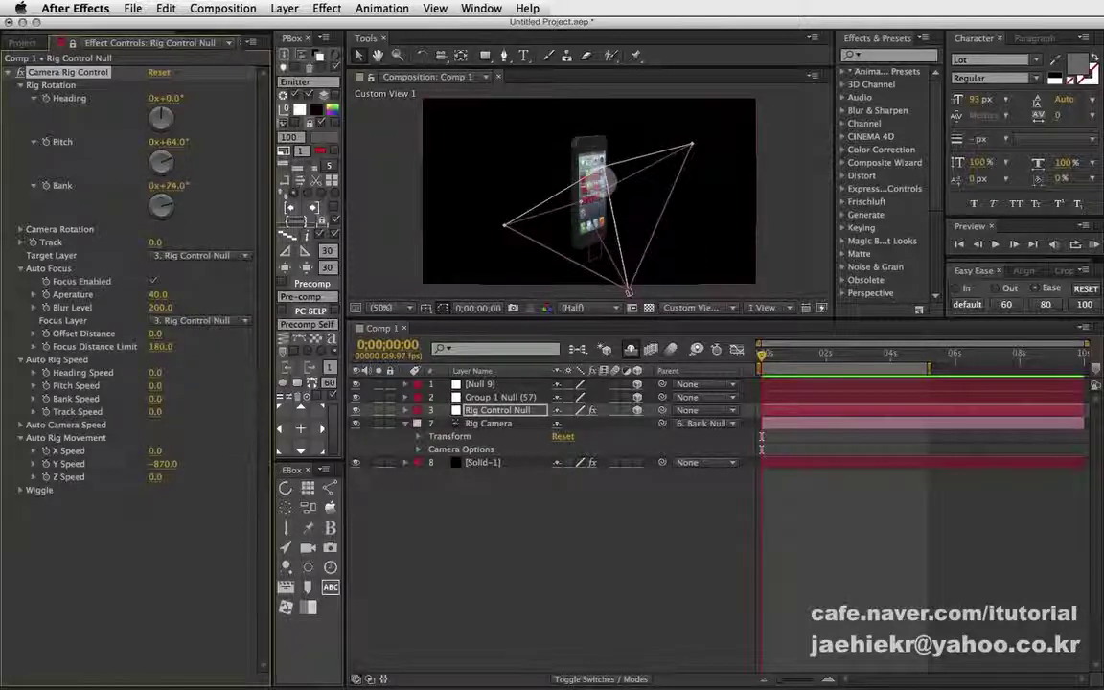
Check the new focus through the Active Camera, then return to Custom View 1.
click(728, 306)
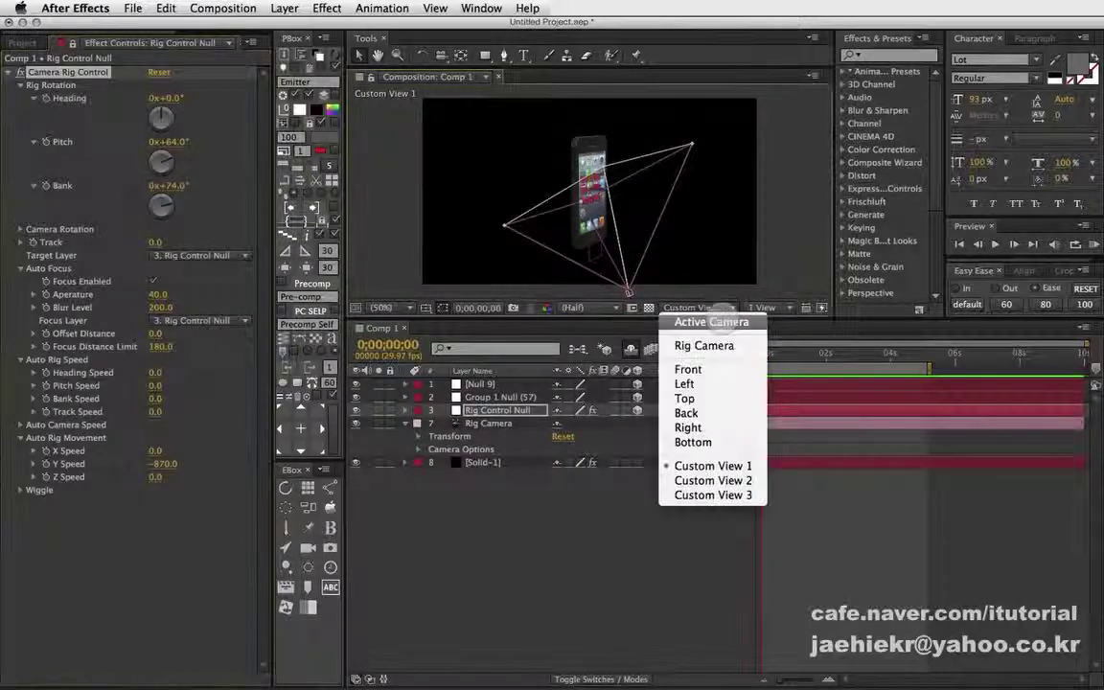
click(705, 320)
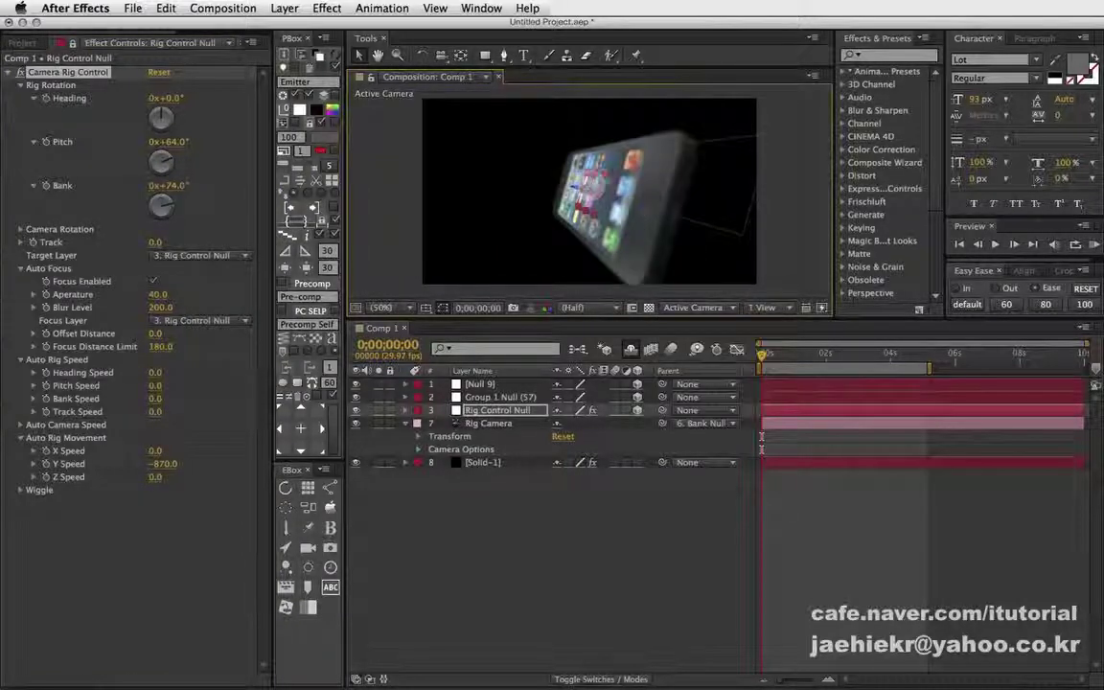
scroll(589, 187, up, 2)
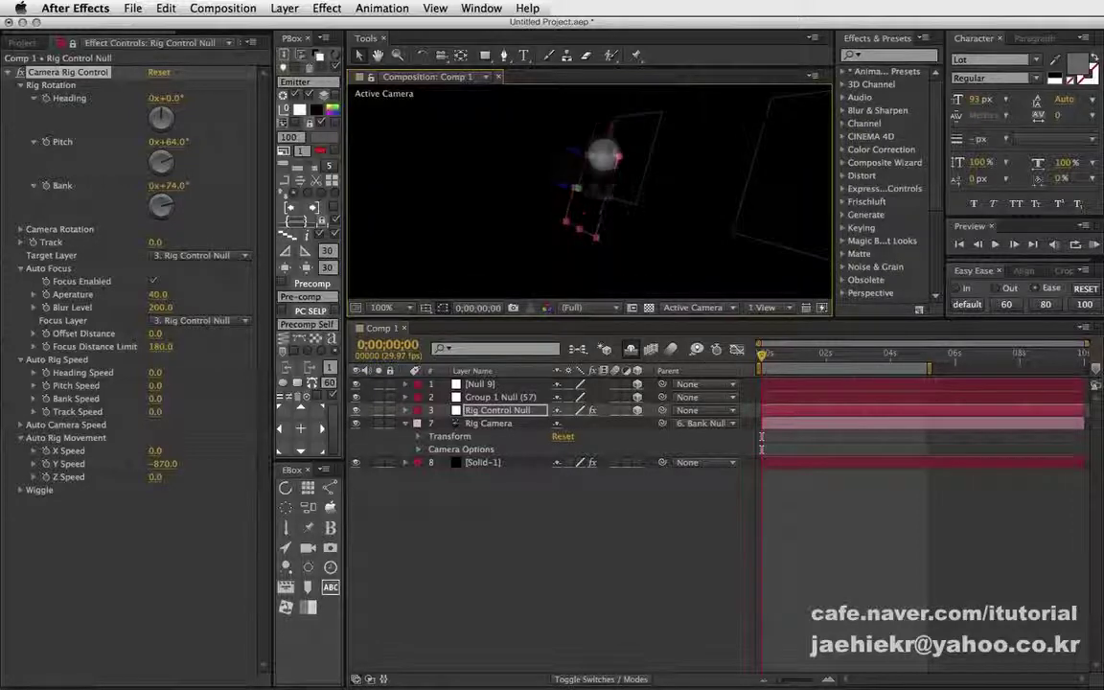
scroll(602, 154, up, 1)
scroll(589, 192, down, 1)
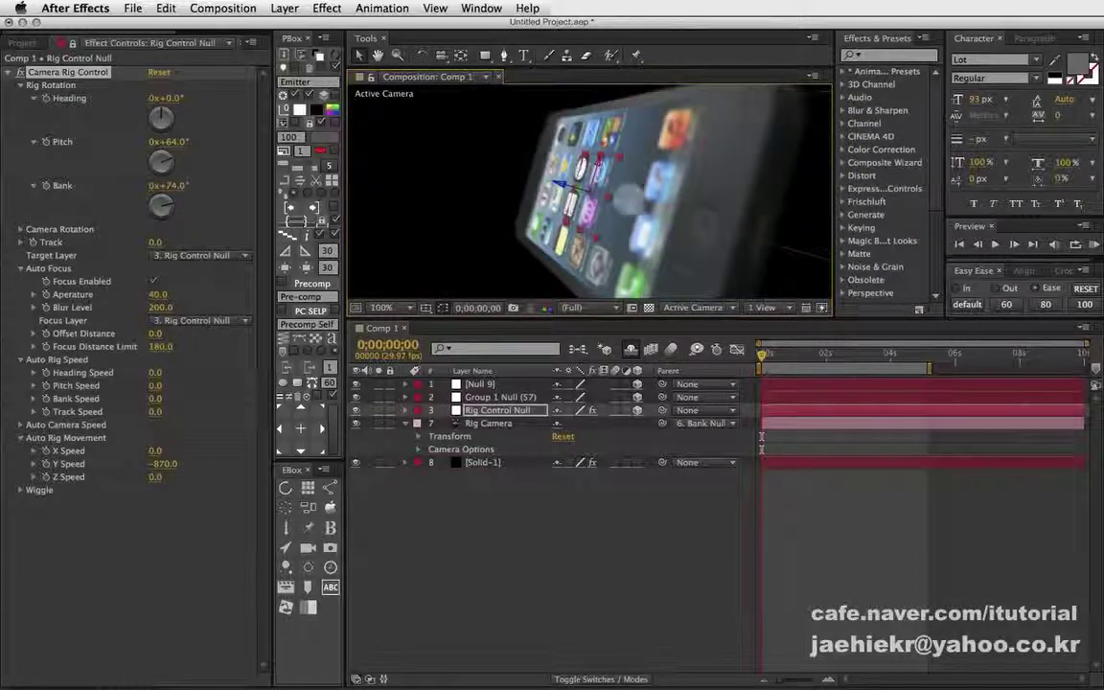
scroll(589, 192, down, 1)
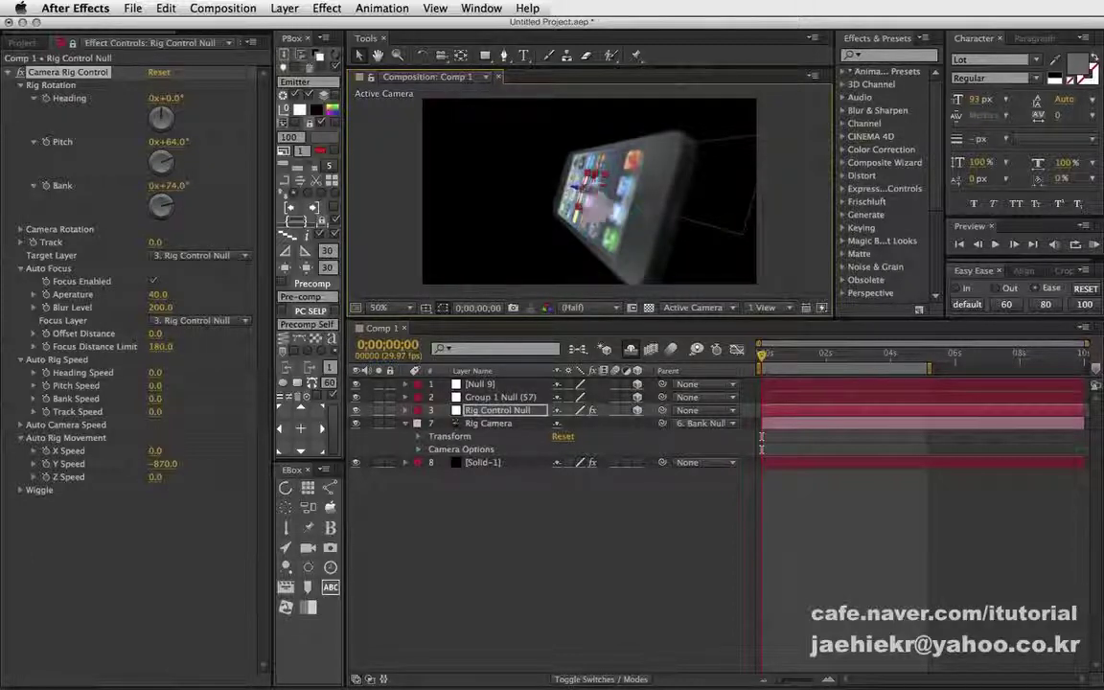
mouse_move(497, 410)
mouse_down()
mouse_move(493, 419)
mouse_move(640, 222)
mouse_up()
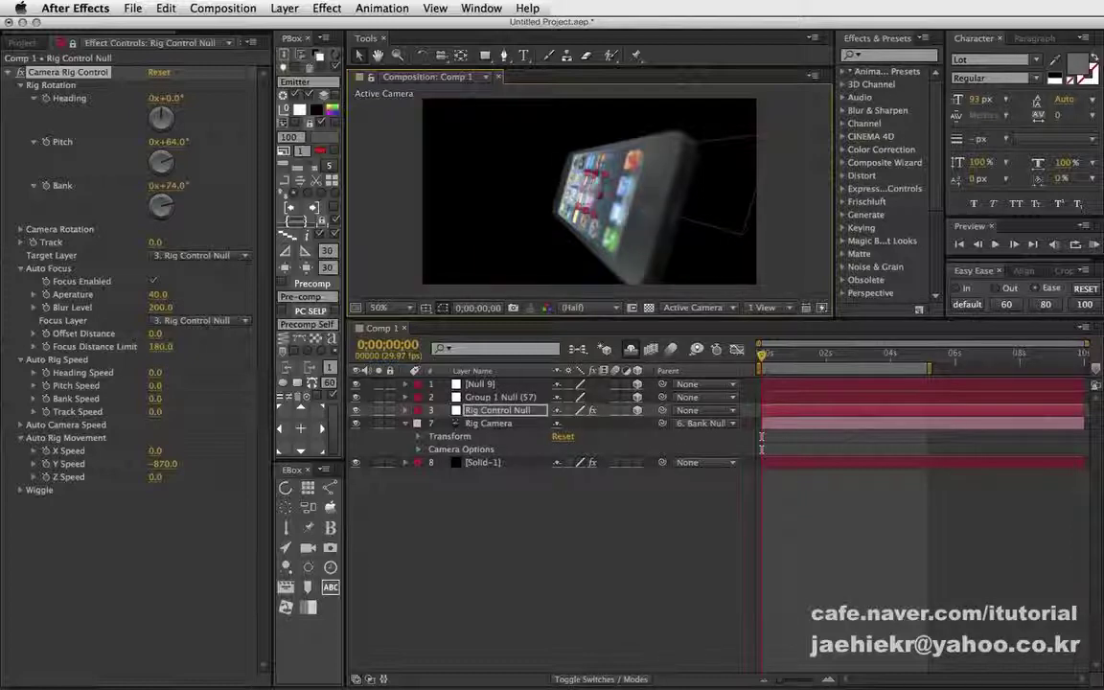
click(692, 307)
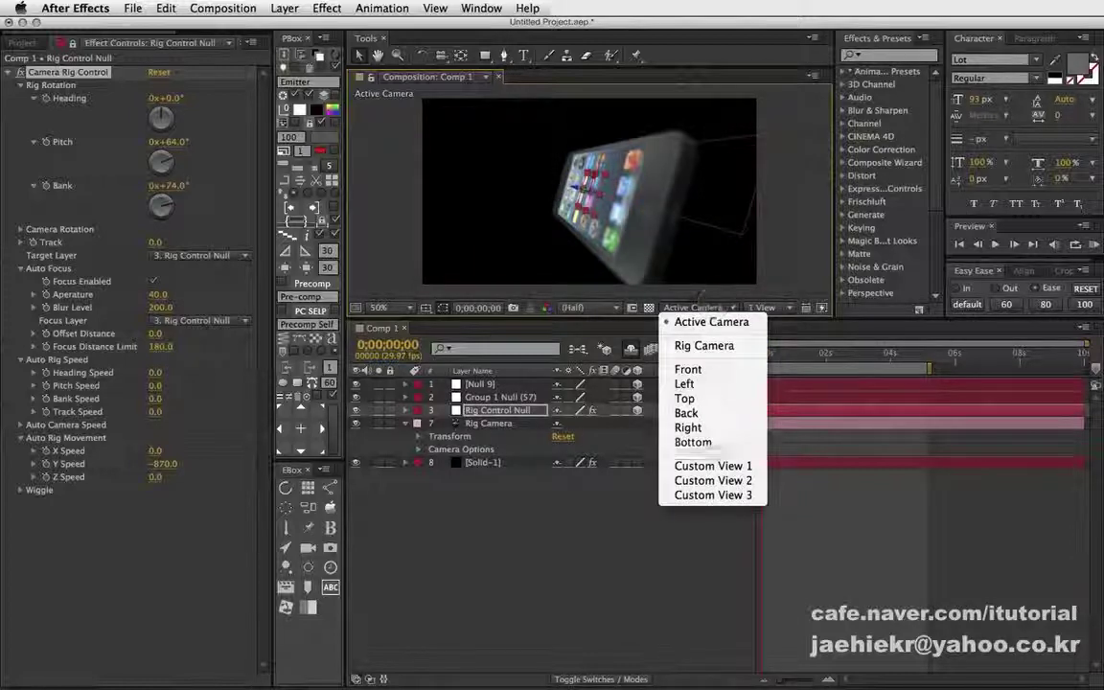
click(713, 466)
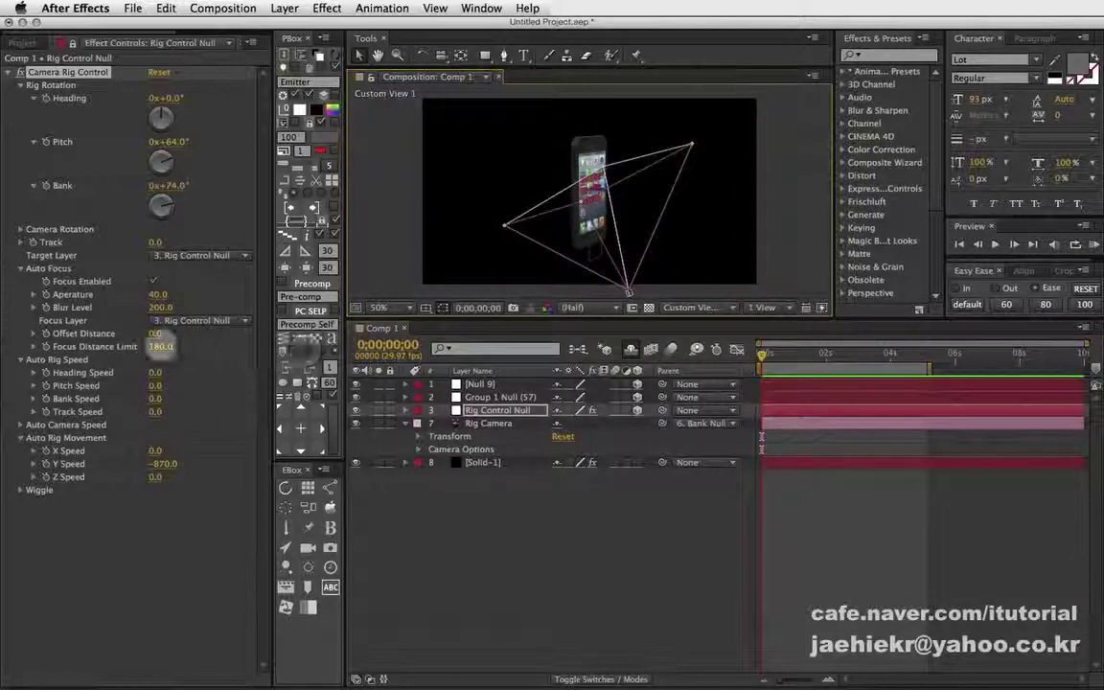
Scrub the auto-focus Offset Distance and preview the camera animation.
mouse_move(155, 332)
mouse_down()
mouse_move(165, 333)
mouse_move(101, 333)
mouse_up()
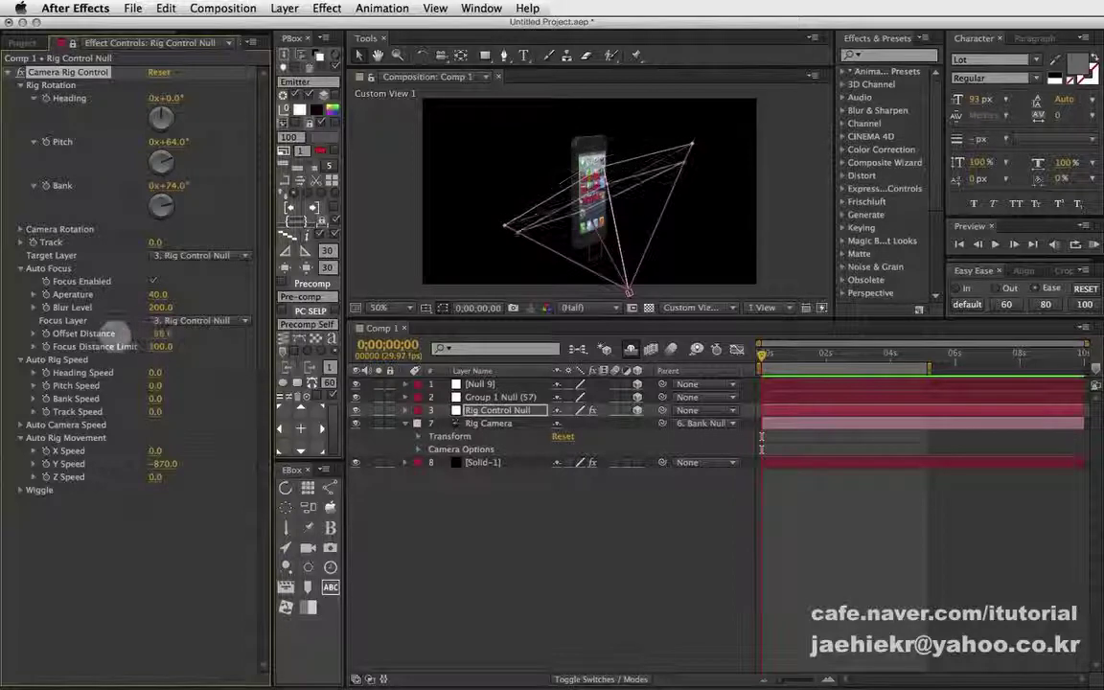
key(space)
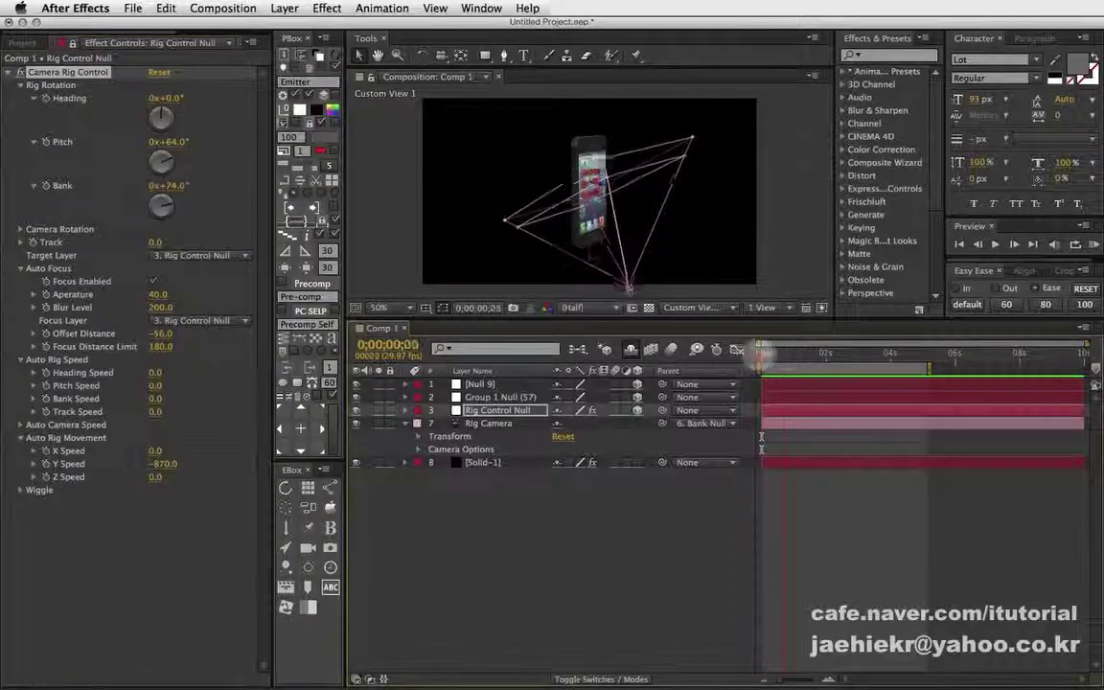
key(space)
click(161, 333)
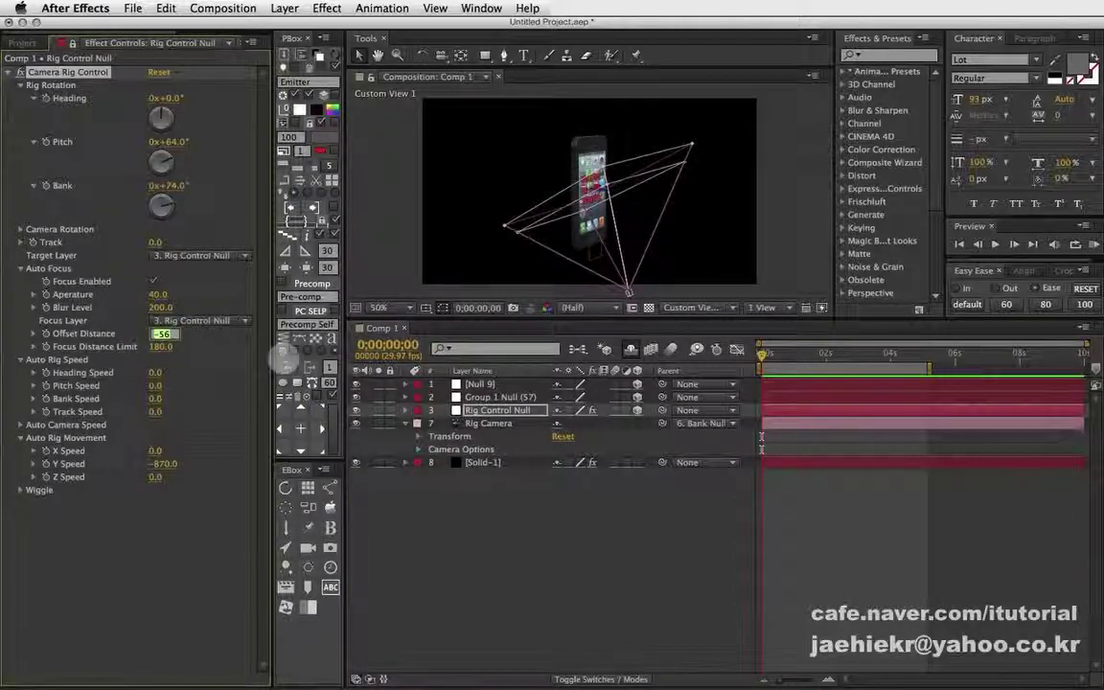
text(0)
click(700, 307)
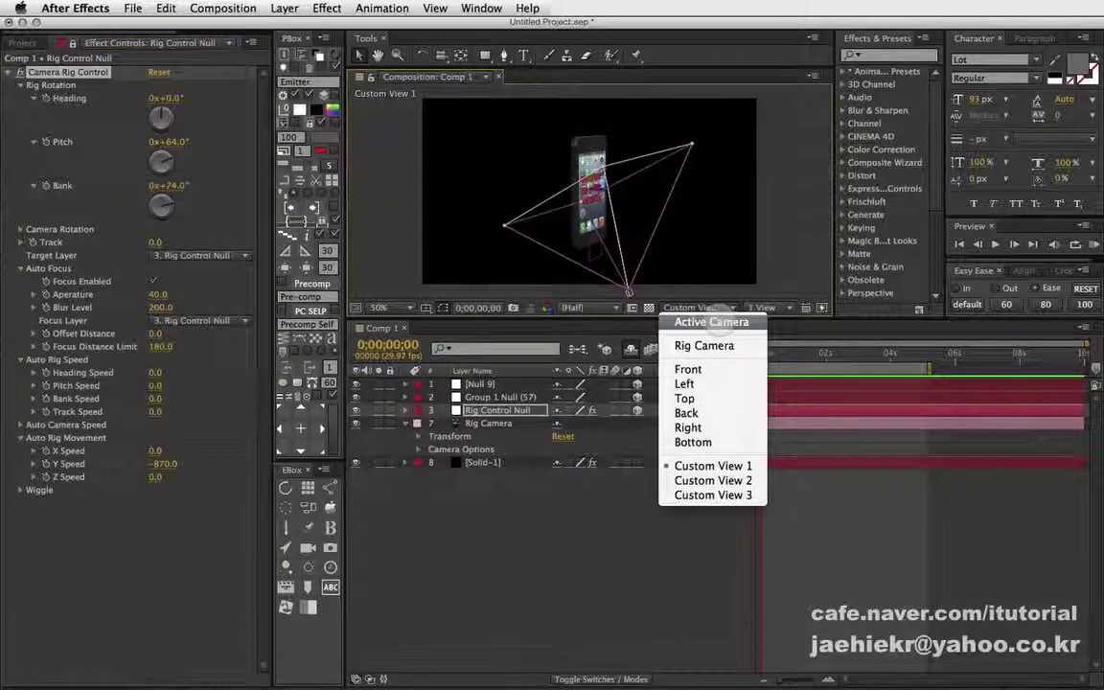
At full size, raise Offset Distance to shift the phone's focus, then collapse Auto Focus.
click(625, 215)
key(Escape)
key(slash)
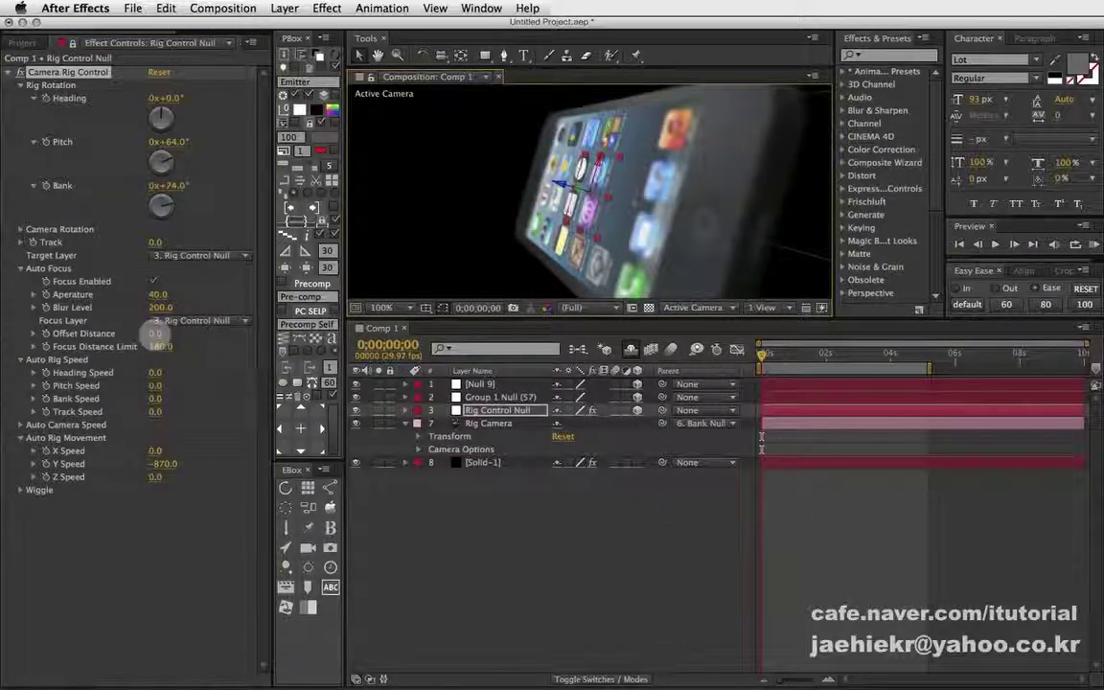
drag(155, 334, 148, 333)
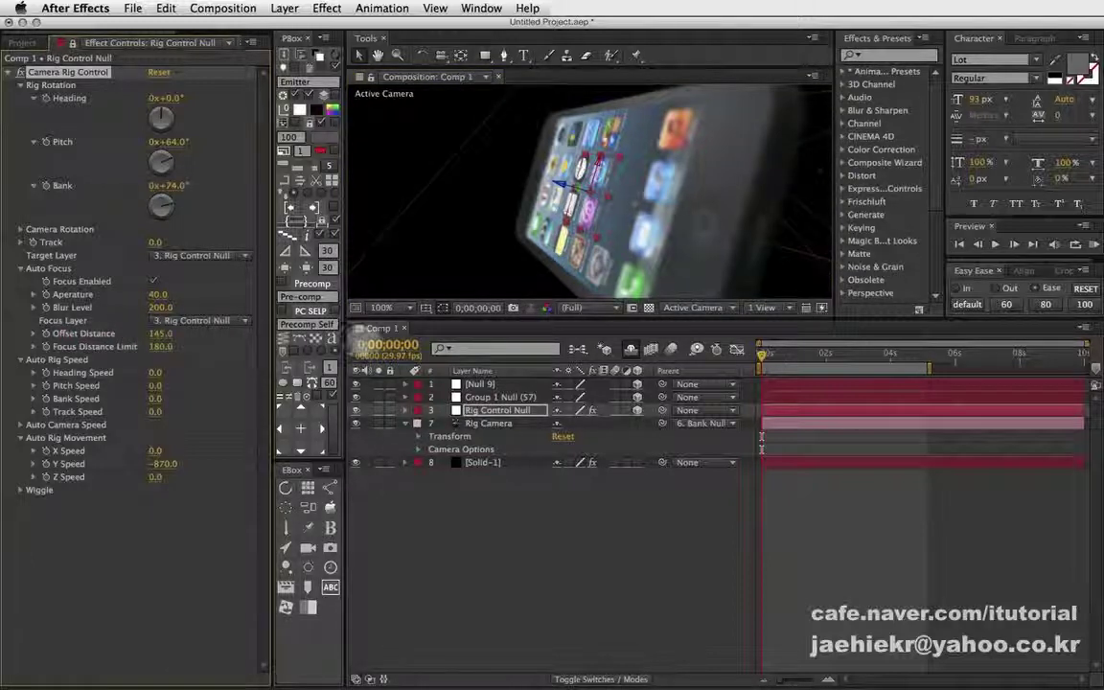
drag(60, 332, 439, 345)
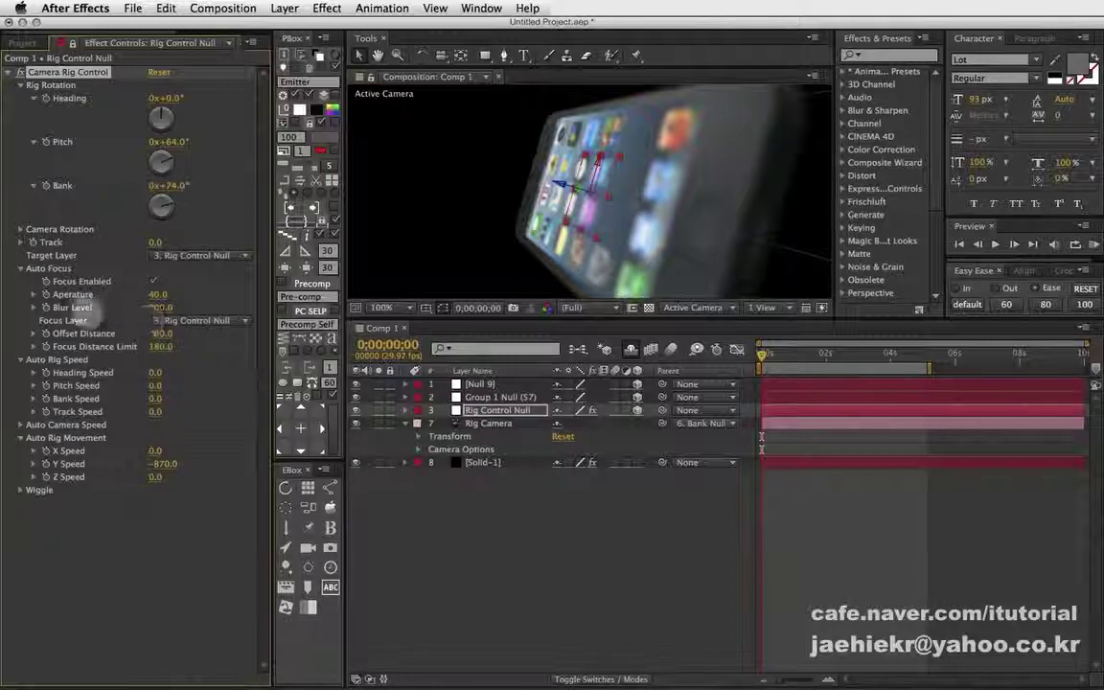
click(20, 269)
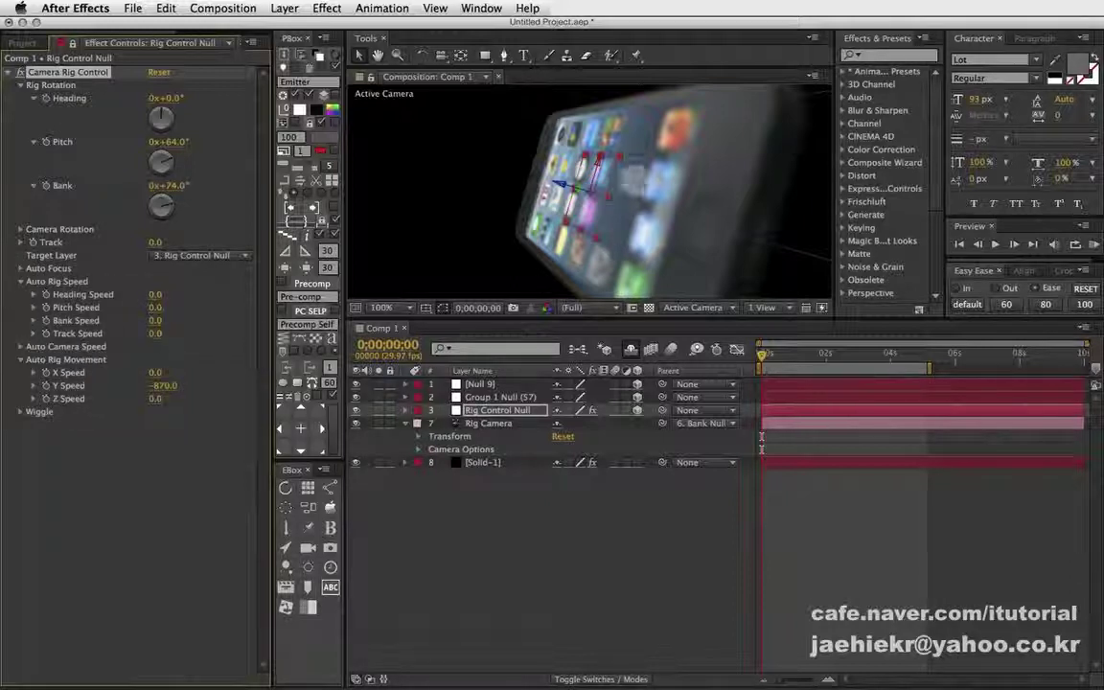
Return the viewer to half size and play a preview of the camera animation.
mouse_move(768, 354)
mouse_down()
mouse_move(830, 354)
mouse_move(764, 352)
mouse_up()
key(comma)
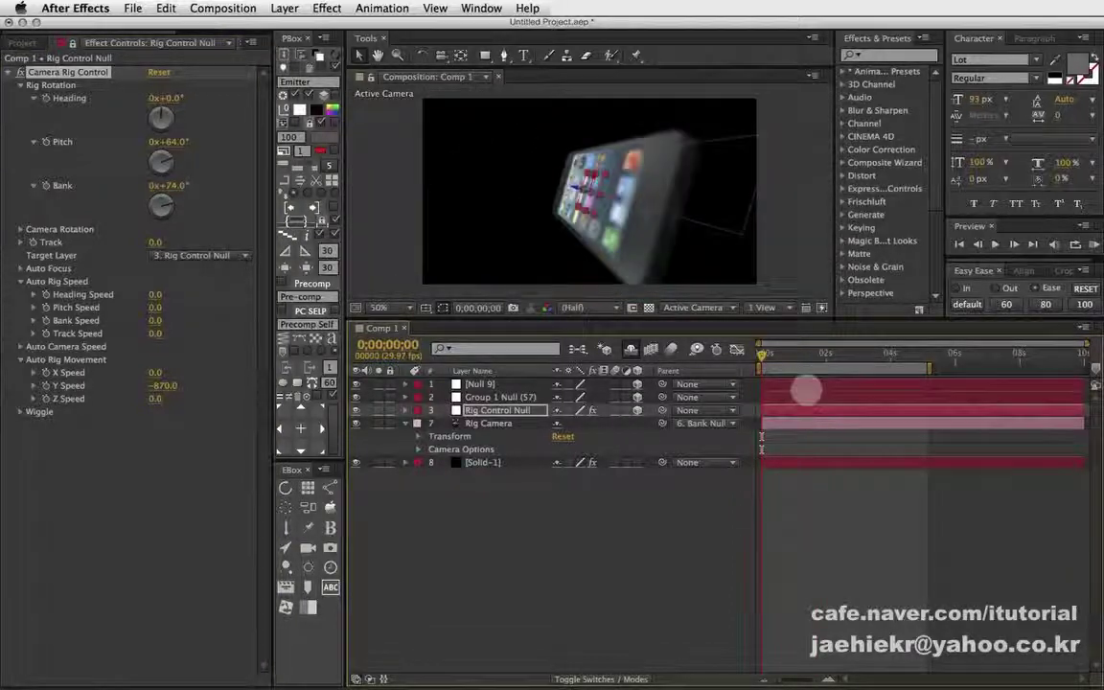
key(space)
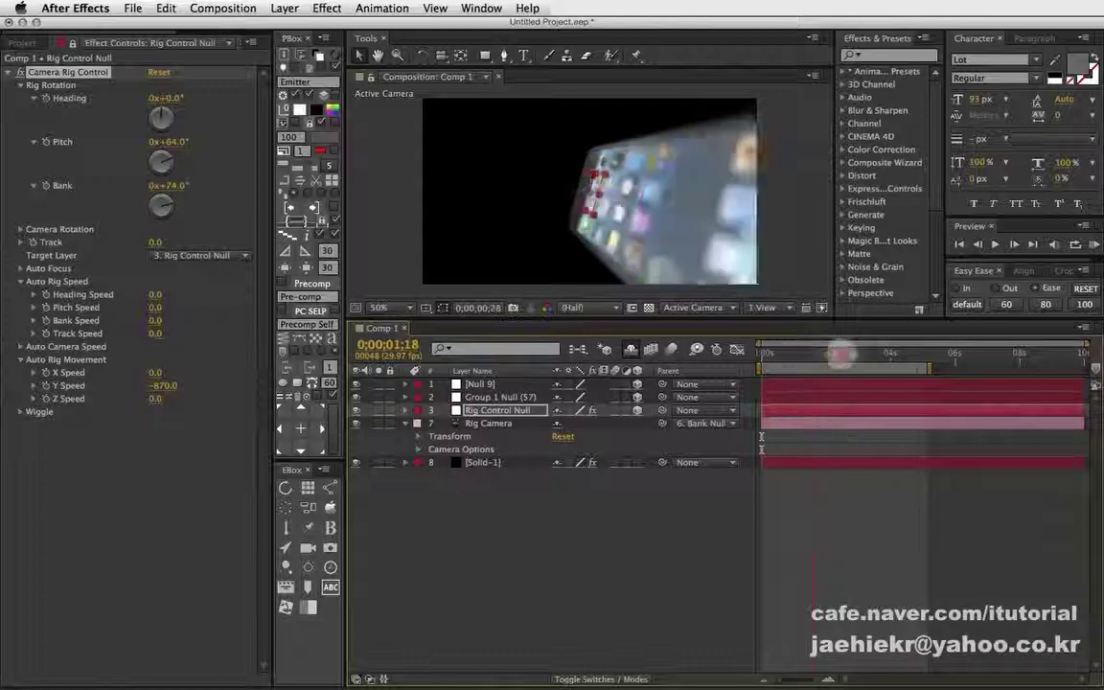
key(space)
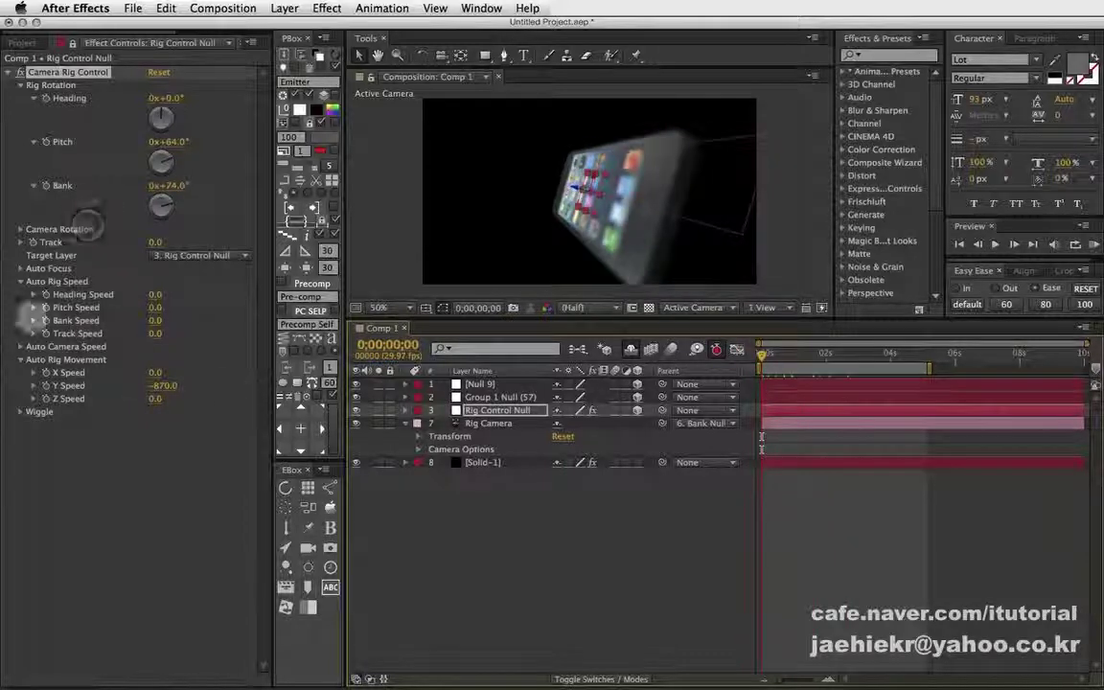
Collapse Auto Rig Movement and Rig Rotation, and deselect the Rig Control Null.
click(20, 360)
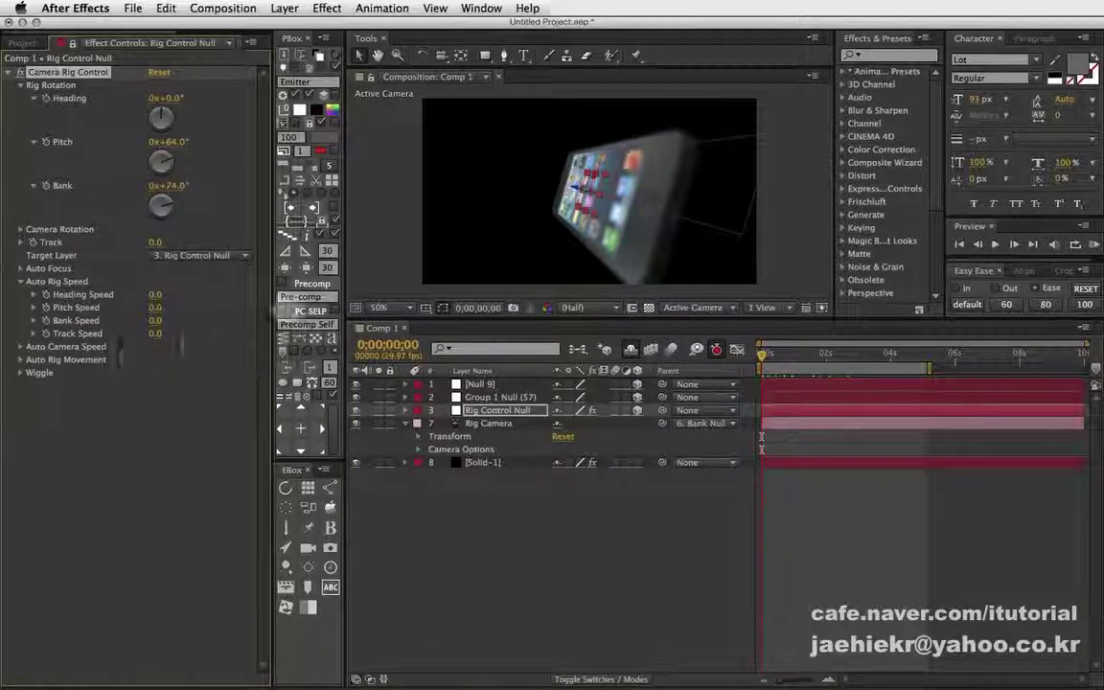
click(20, 84)
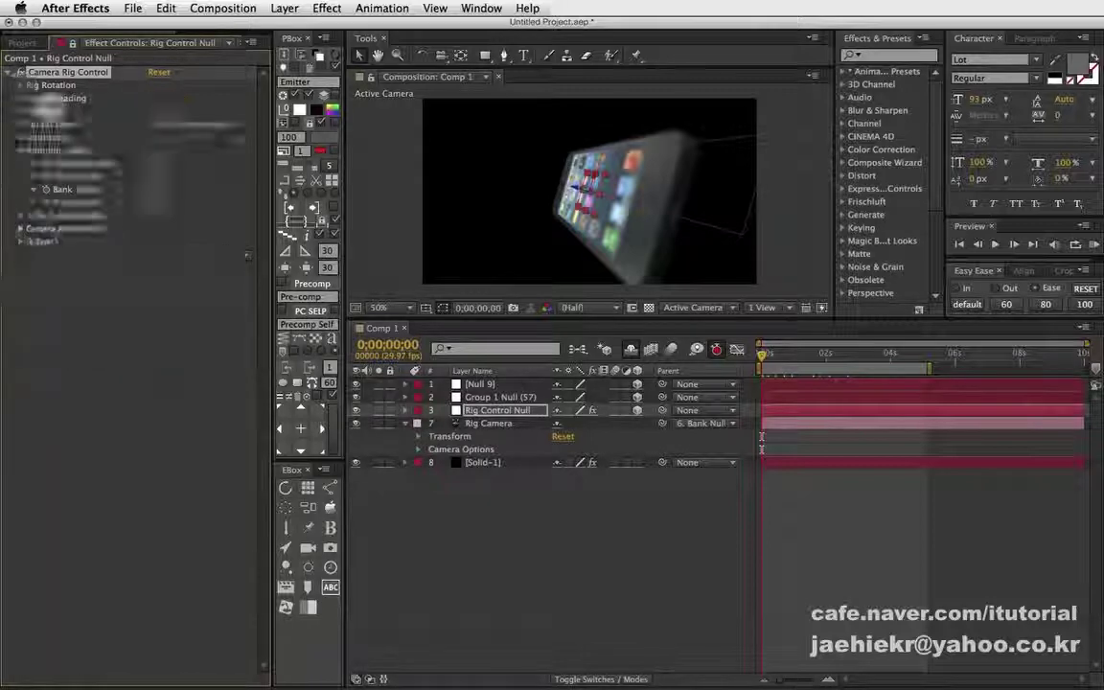
click(510, 517)
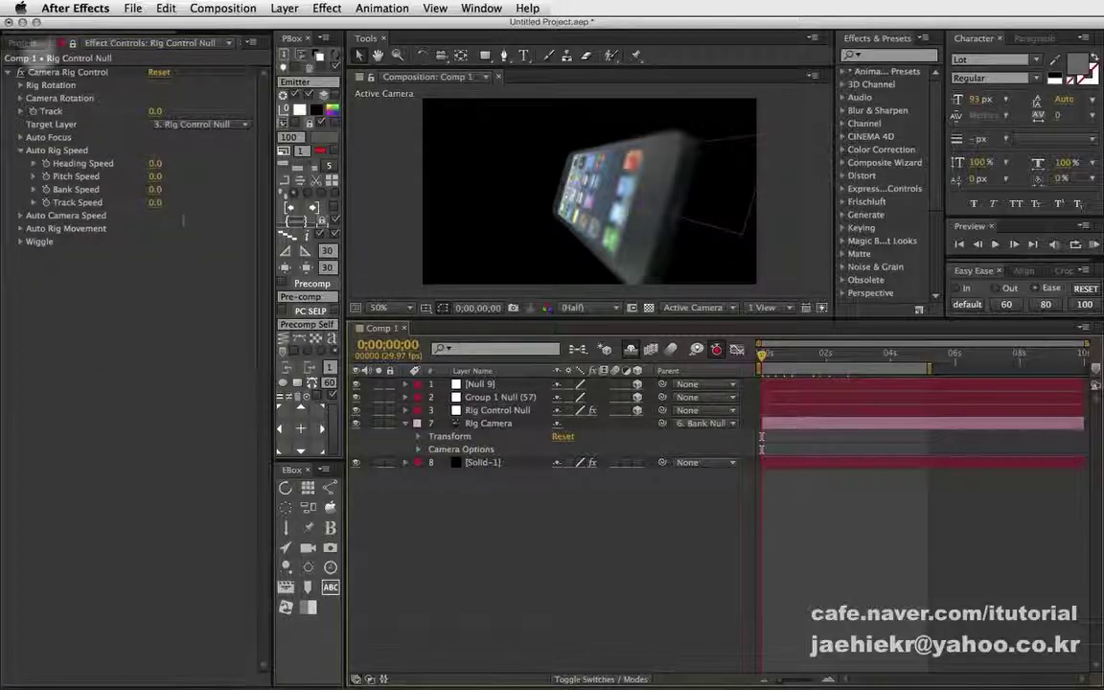
click(23, 43)
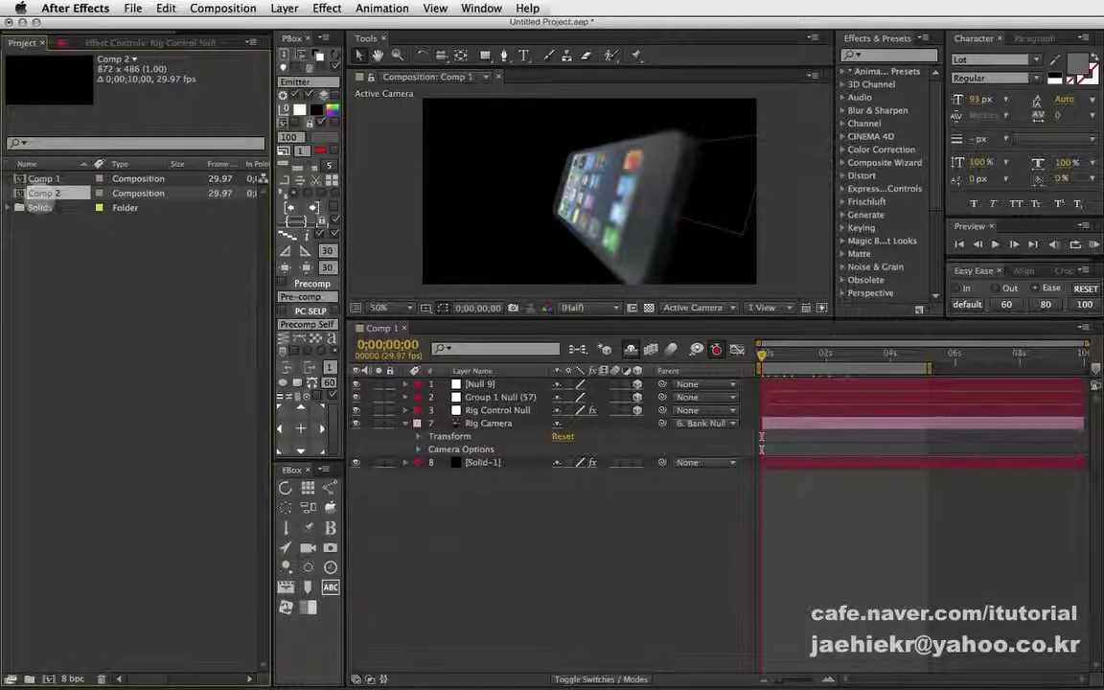
Open Comp 2 and add a PBox camera rig over the city solid.
double_click(43, 193)
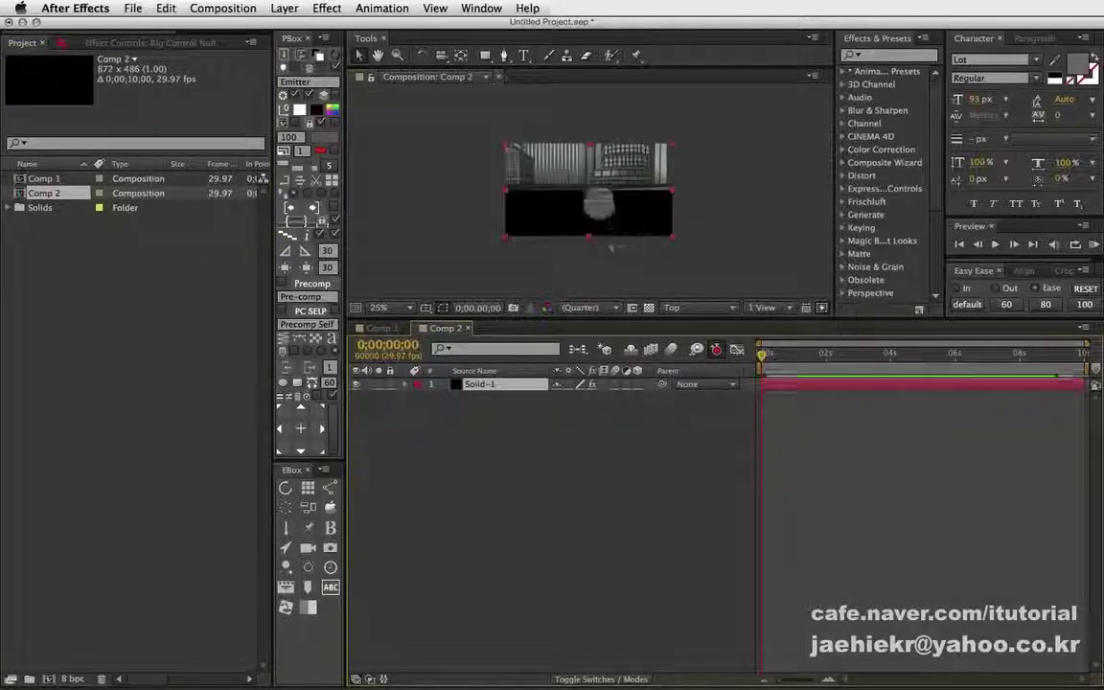
click(483, 411)
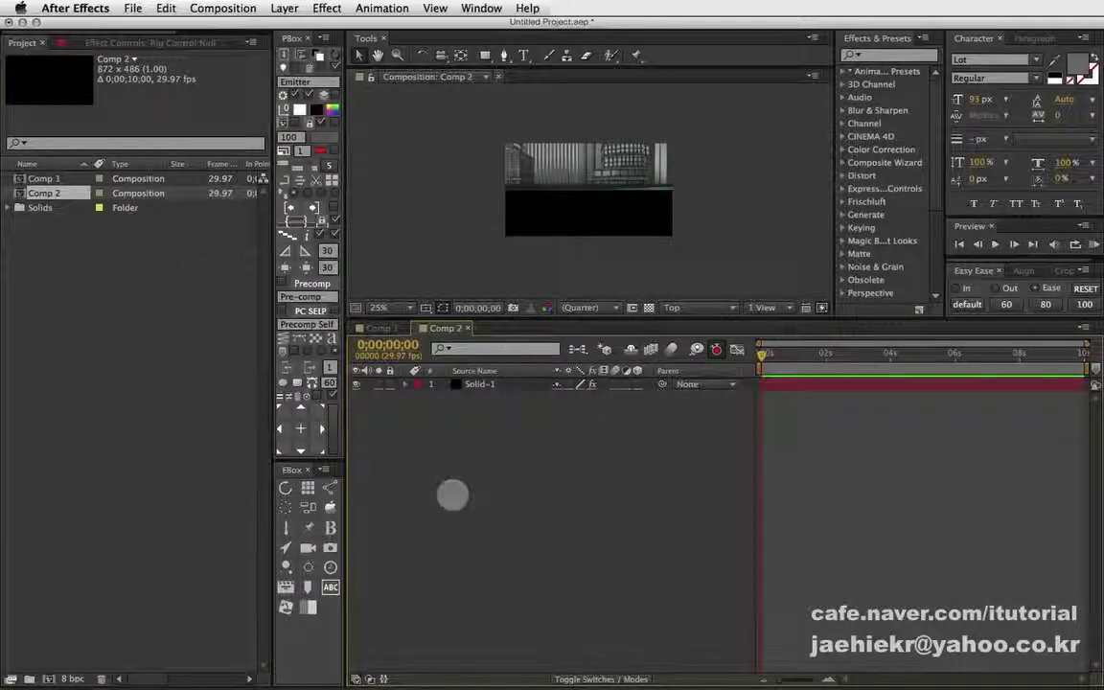
click(286, 606)
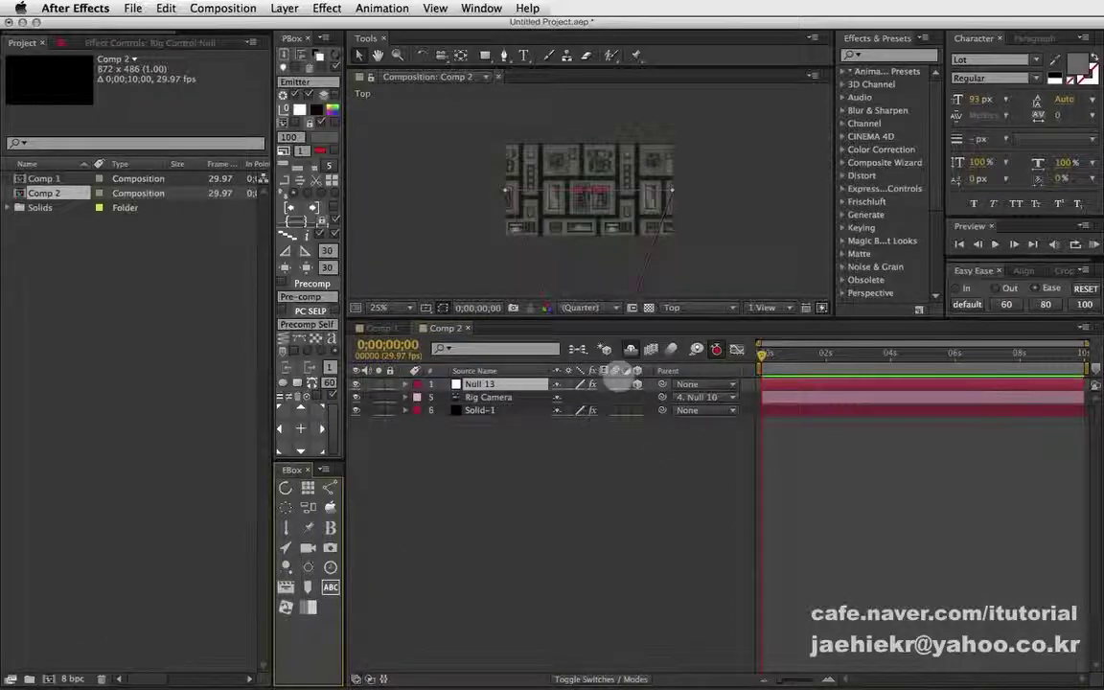
View through the Active Camera, show layer names, and drag the rig control null to reframe.
click(714, 306)
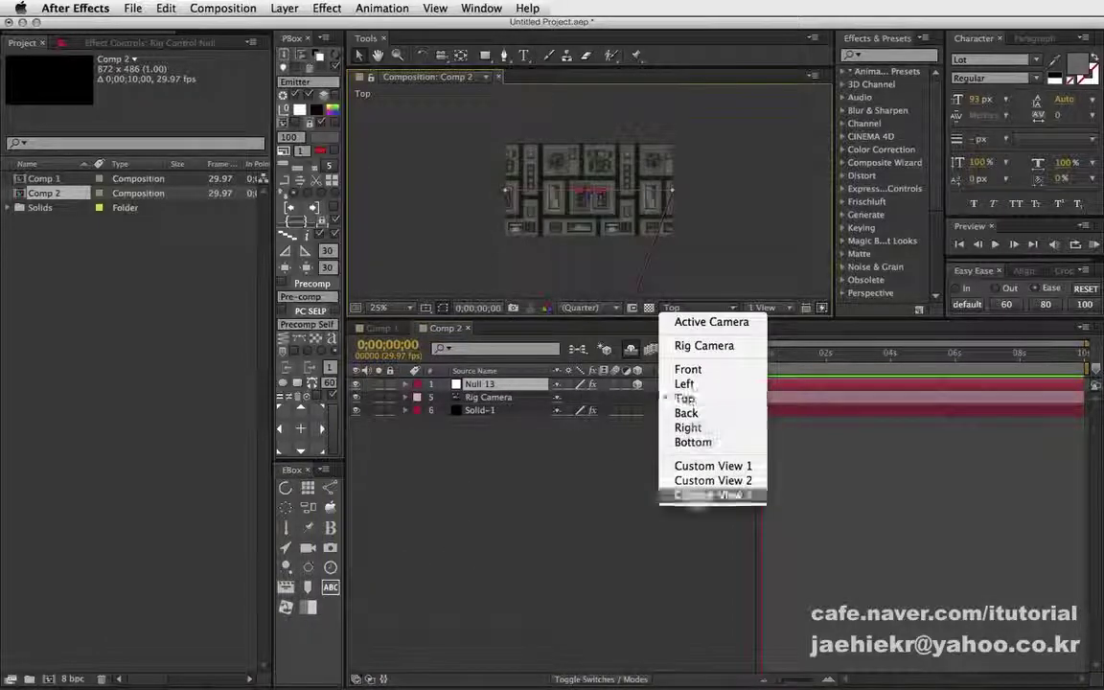
click(711, 321)
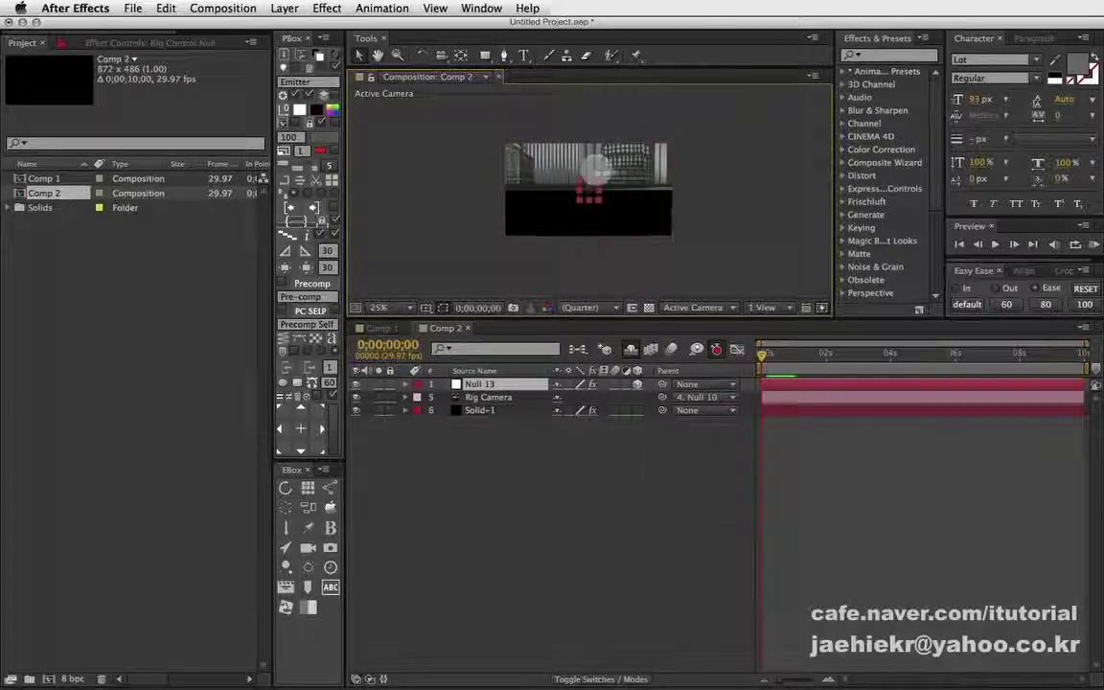
click(503, 365)
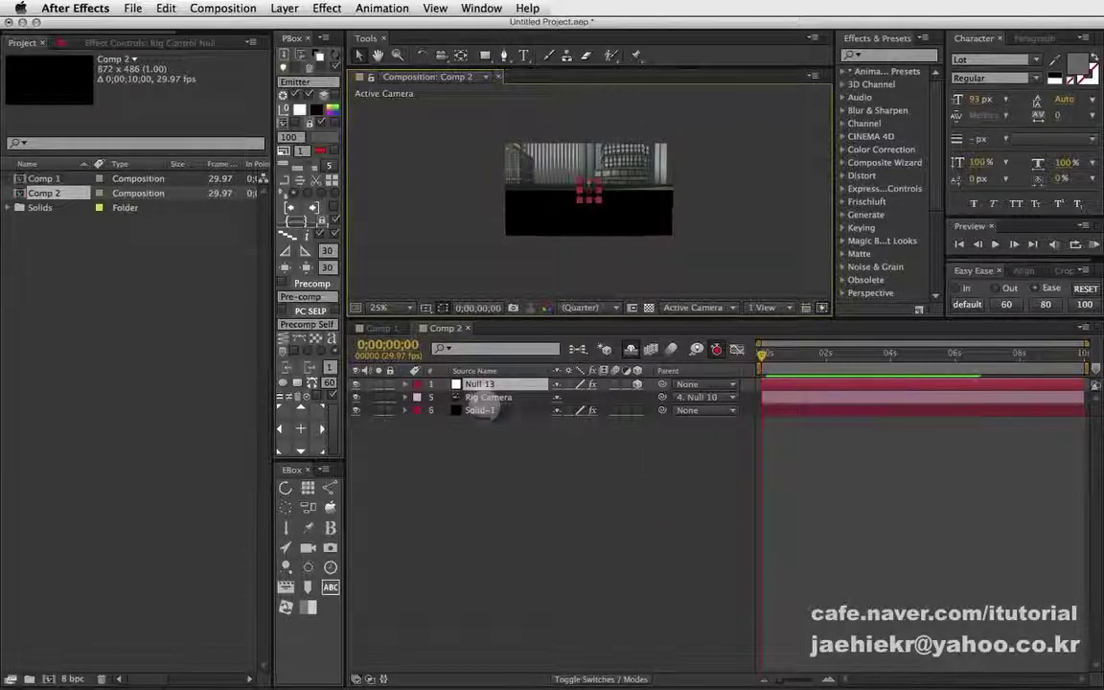
click(475, 370)
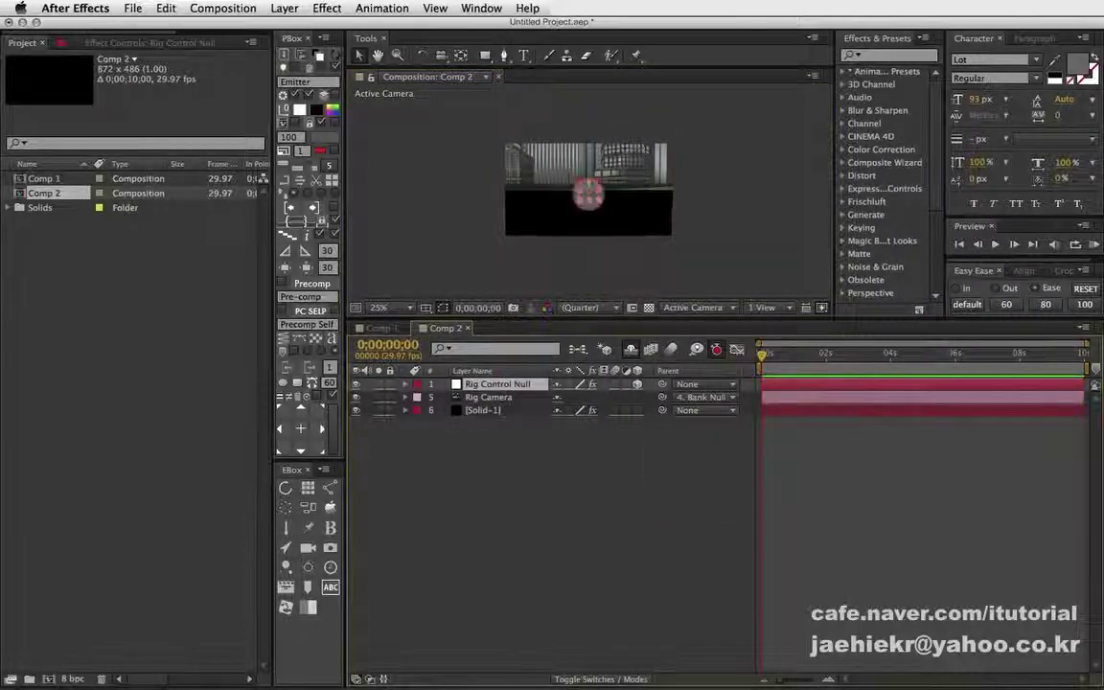
drag(589, 185, 587, 175)
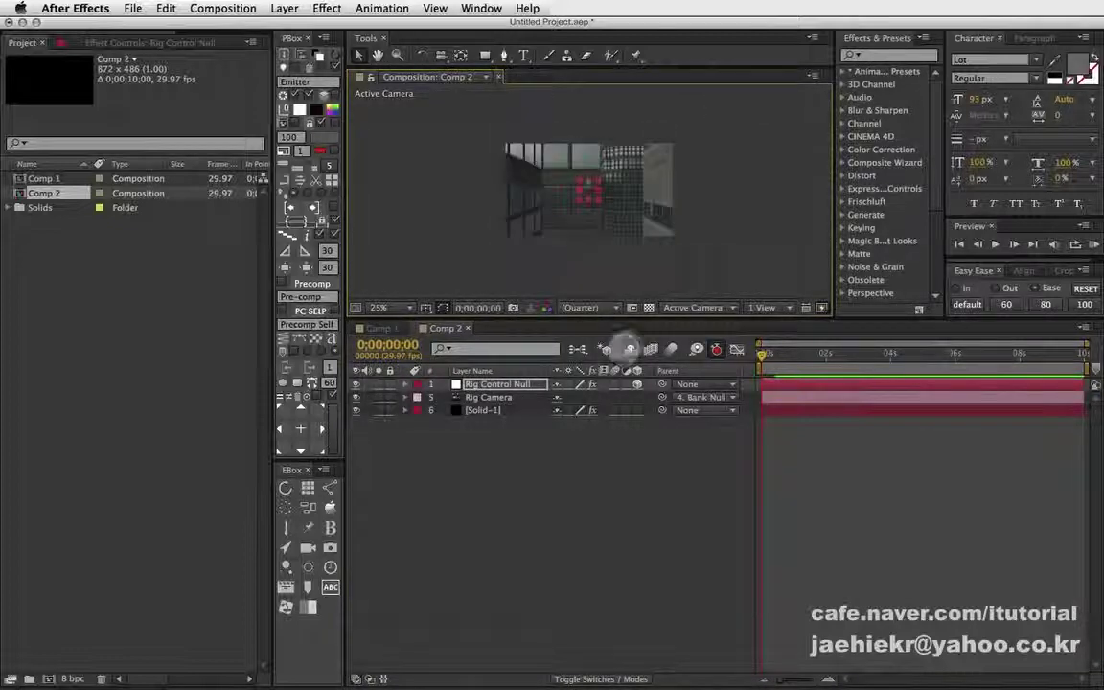
click(628, 347)
Give the Rig Camera the 35mm lens preset.
double_click(484, 396)
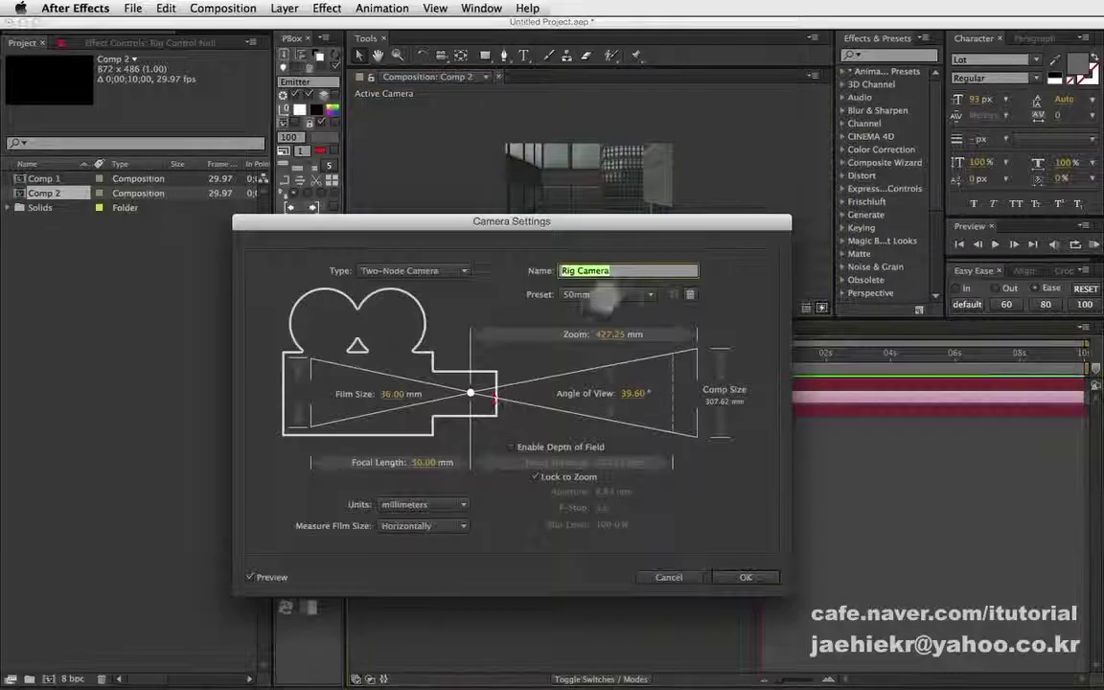
click(608, 294)
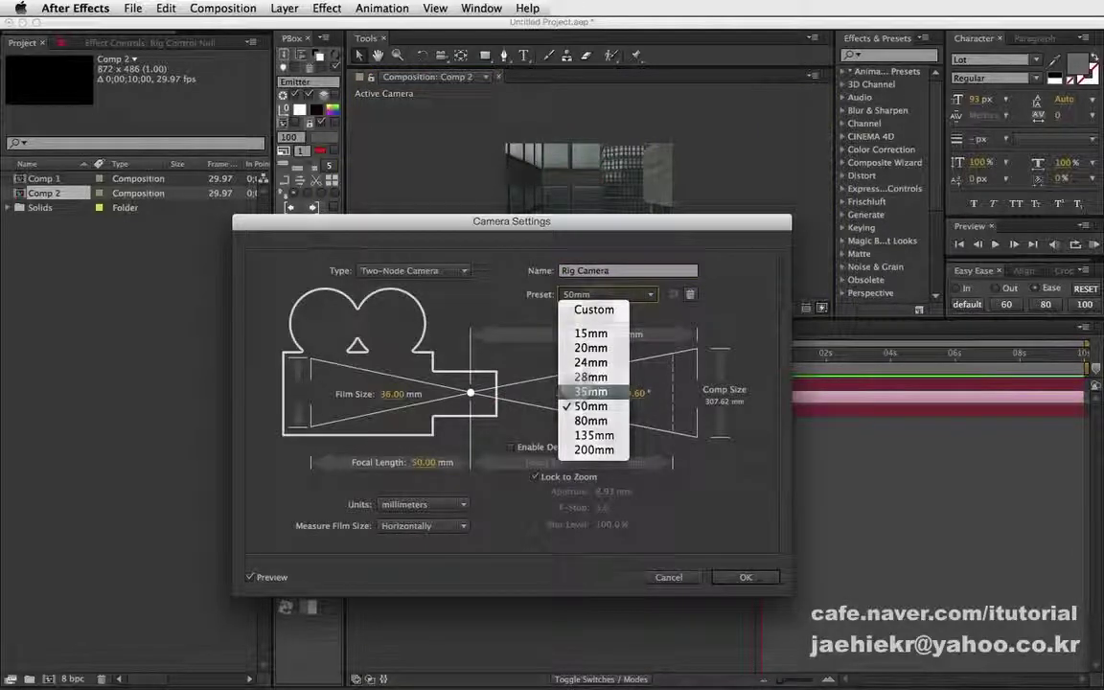
click(591, 391)
click(738, 576)
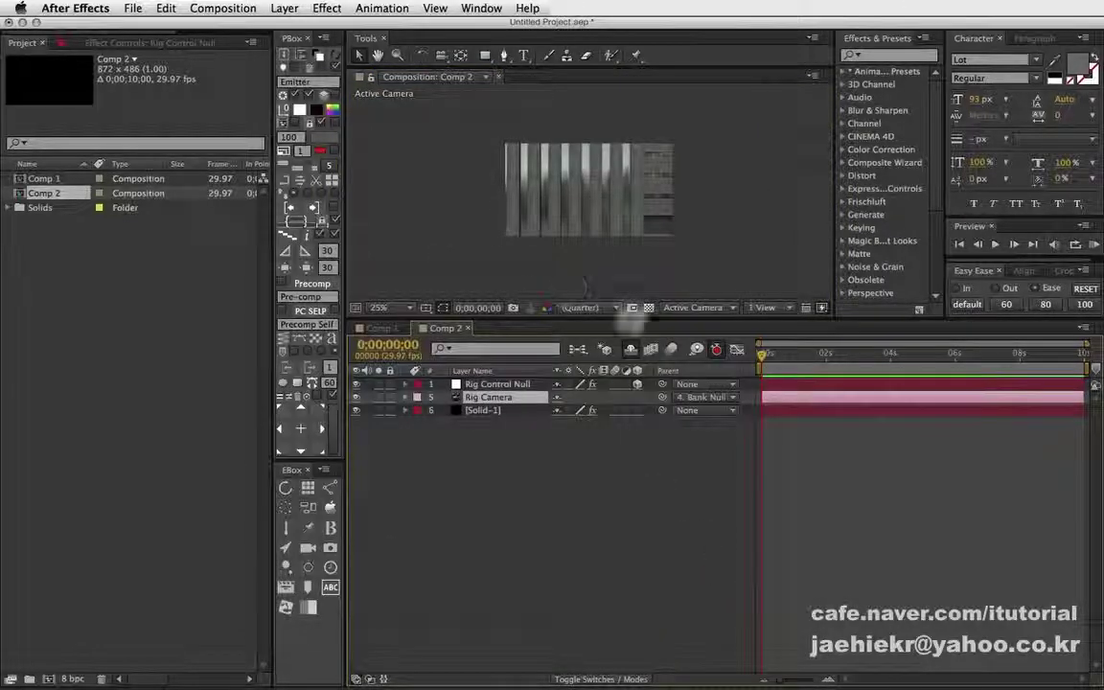
In Top view zoomed to 25%, nudge the Rig Control Null to the left.
click(698, 308)
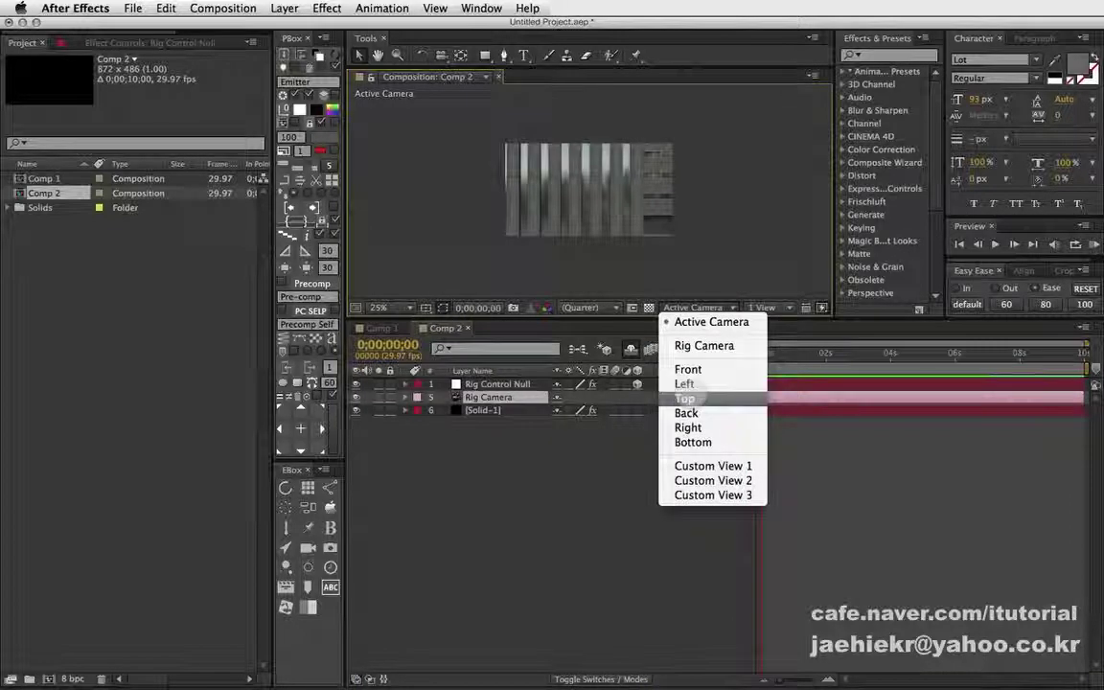
click(694, 399)
scroll(584, 233, down, 1)
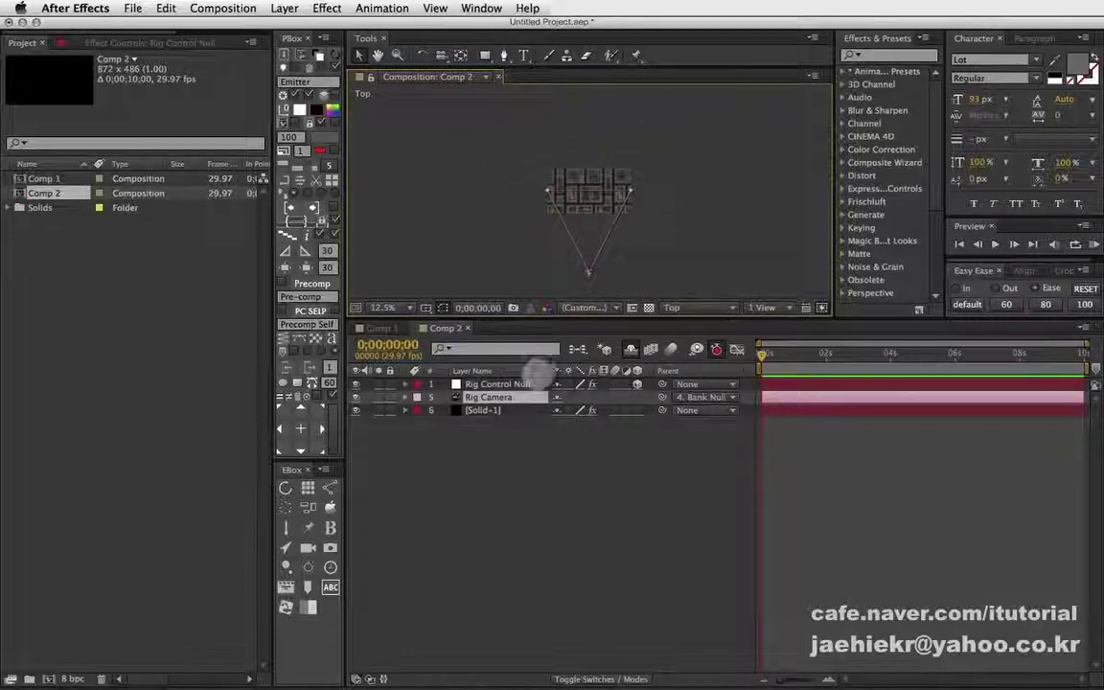
click(488, 384)
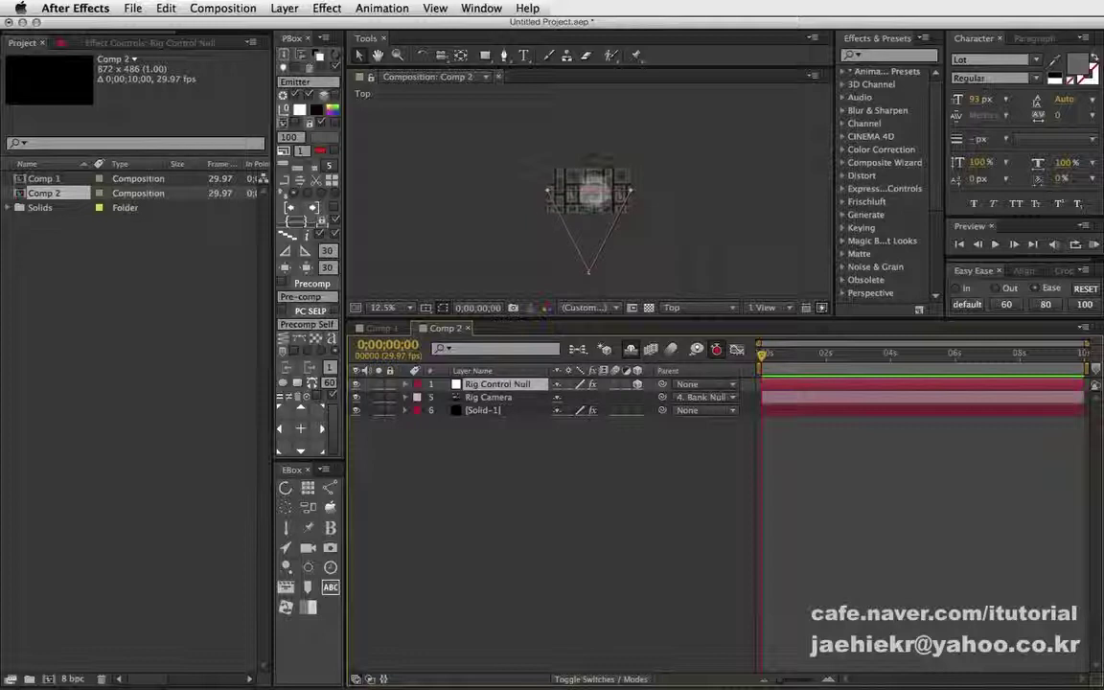
key(period)
key(shift+Left)
key(shift+Left)
key(shift+Left)
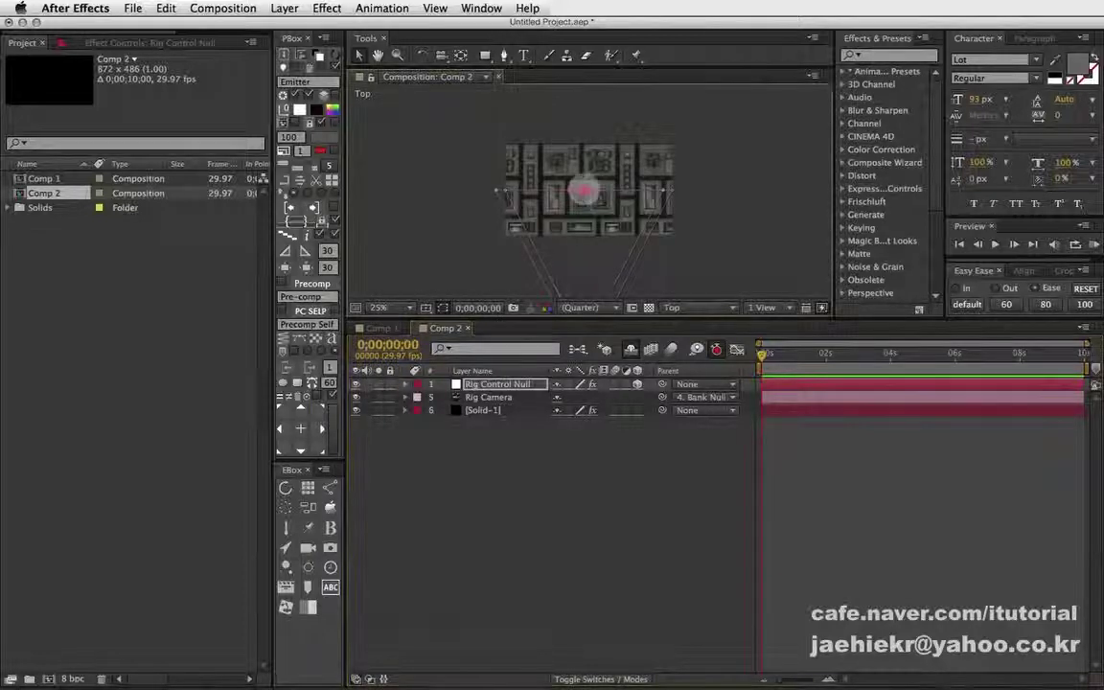
key(shift+Left)
key(shift+Left)
key(shift+Left)
key(shift+Left)
key(shift+Left)
key(shift+Left)
key(shift+Left)
key(shift+Left)
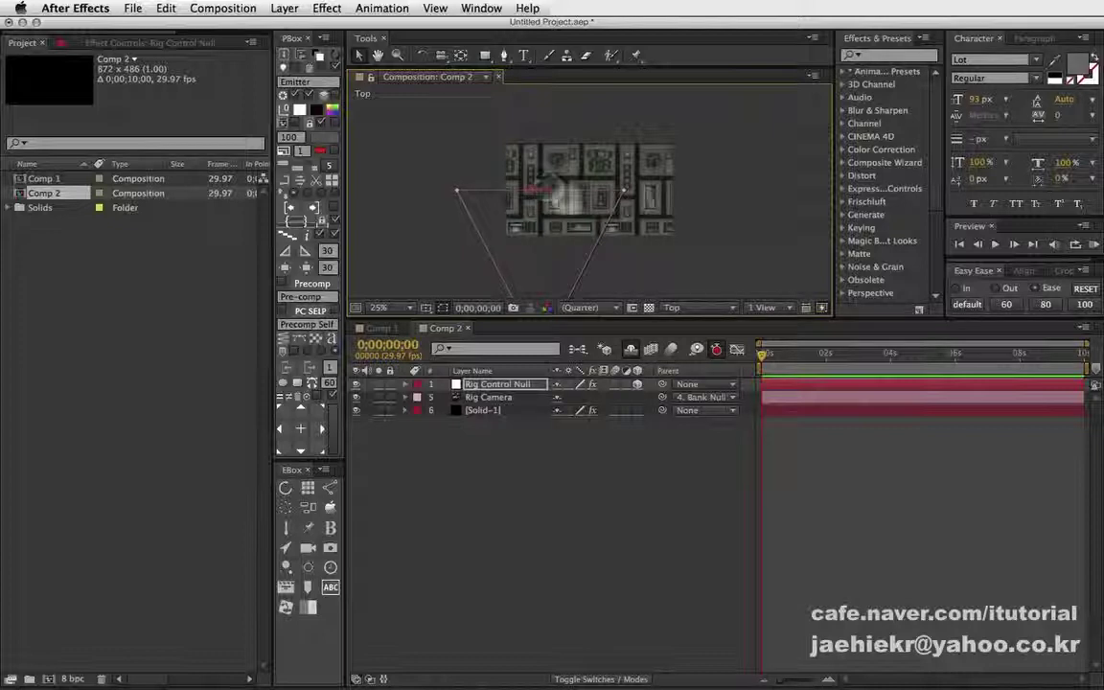
Switch to Custom View 1 and show the Rig Control Null's Camera Rig Control settings.
click(671, 307)
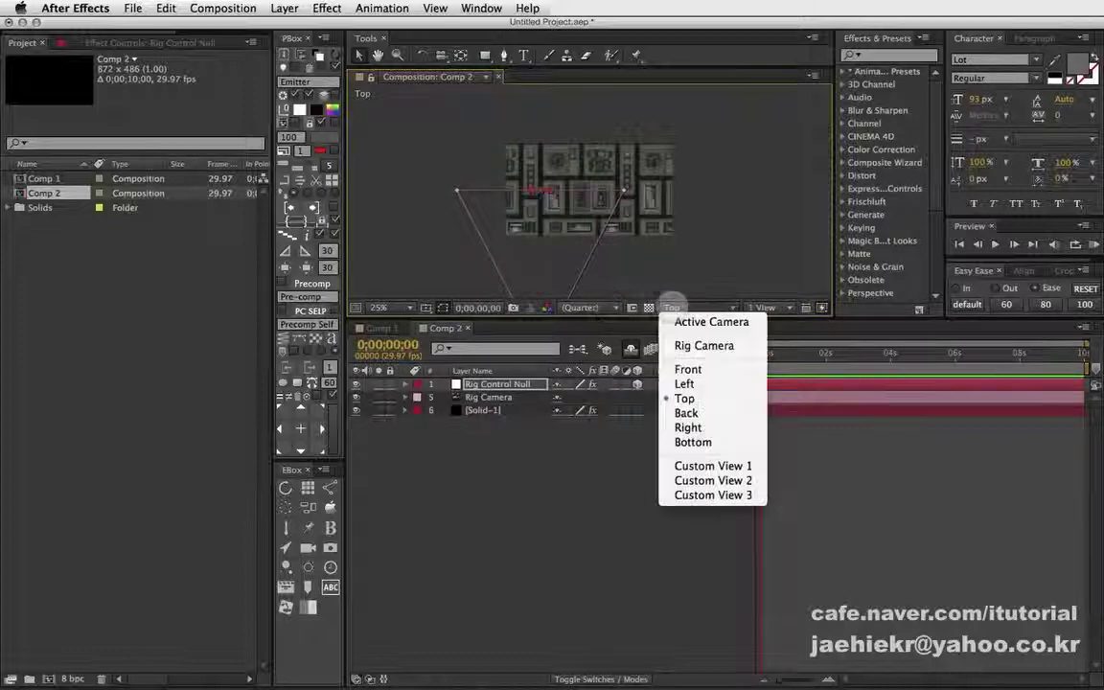
click(707, 321)
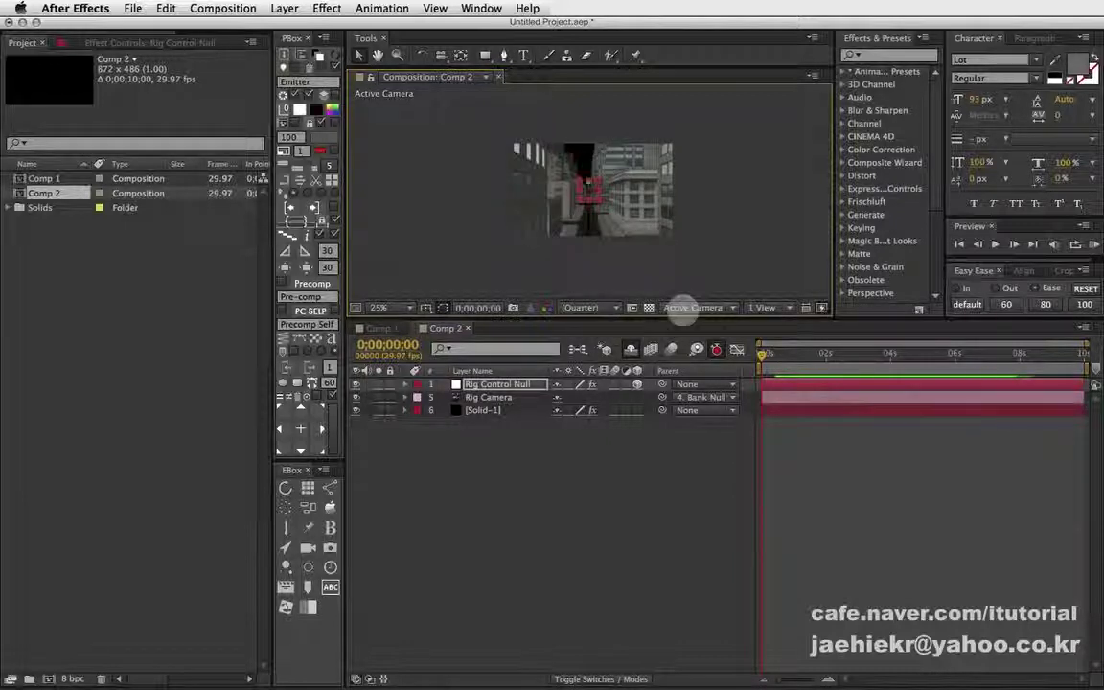
click(689, 307)
click(700, 466)
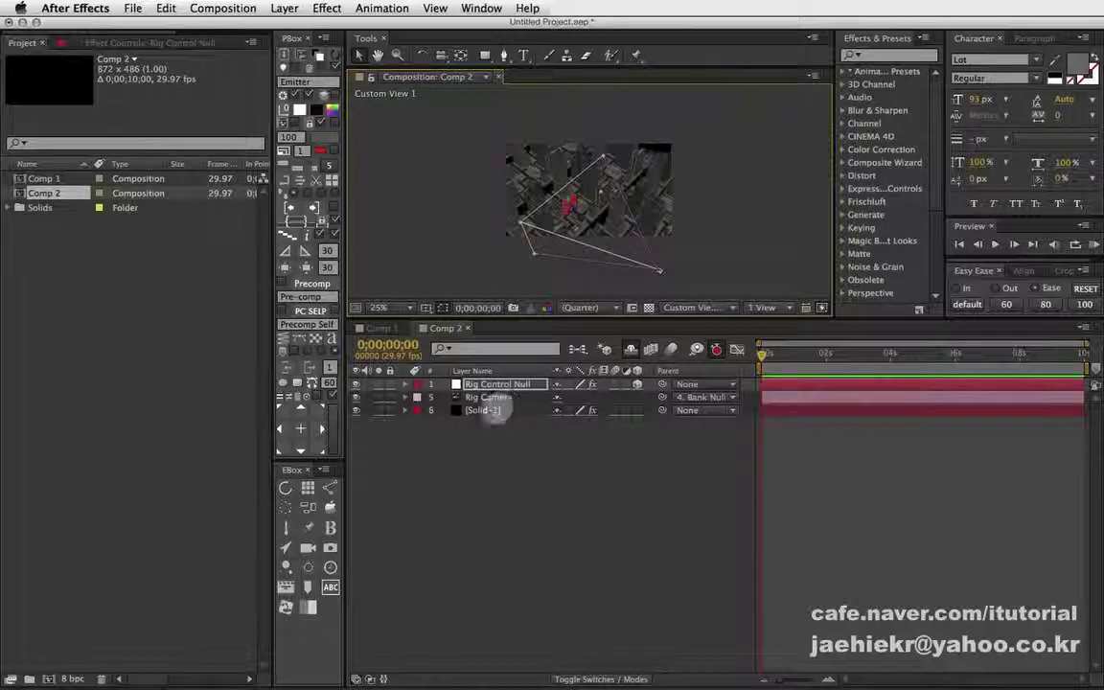
click(484, 410)
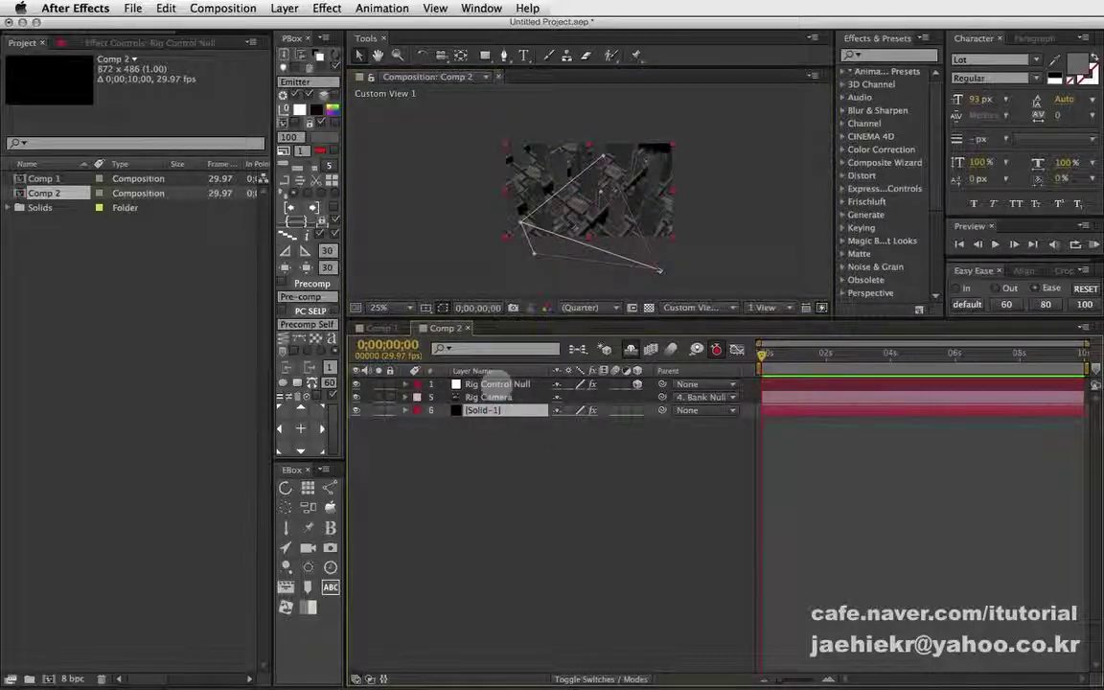
click(494, 383)
click(143, 42)
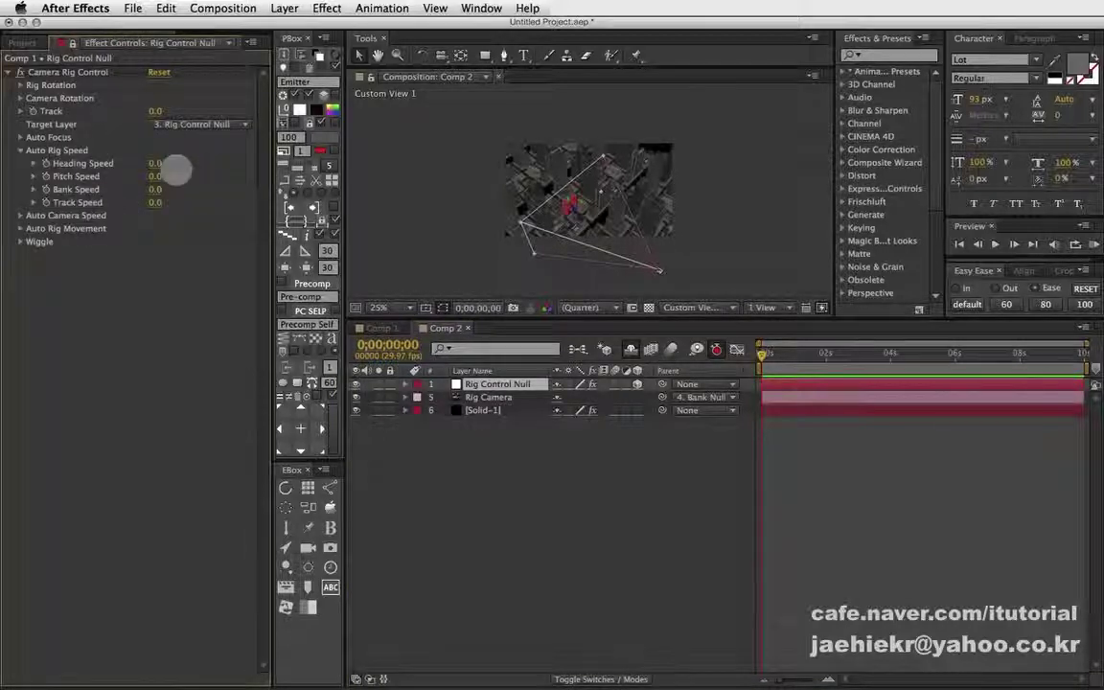
Move the Rig Control Null up-left and deeper along Z to Position 184.0, 195.0, 1745.2.
click(67, 42)
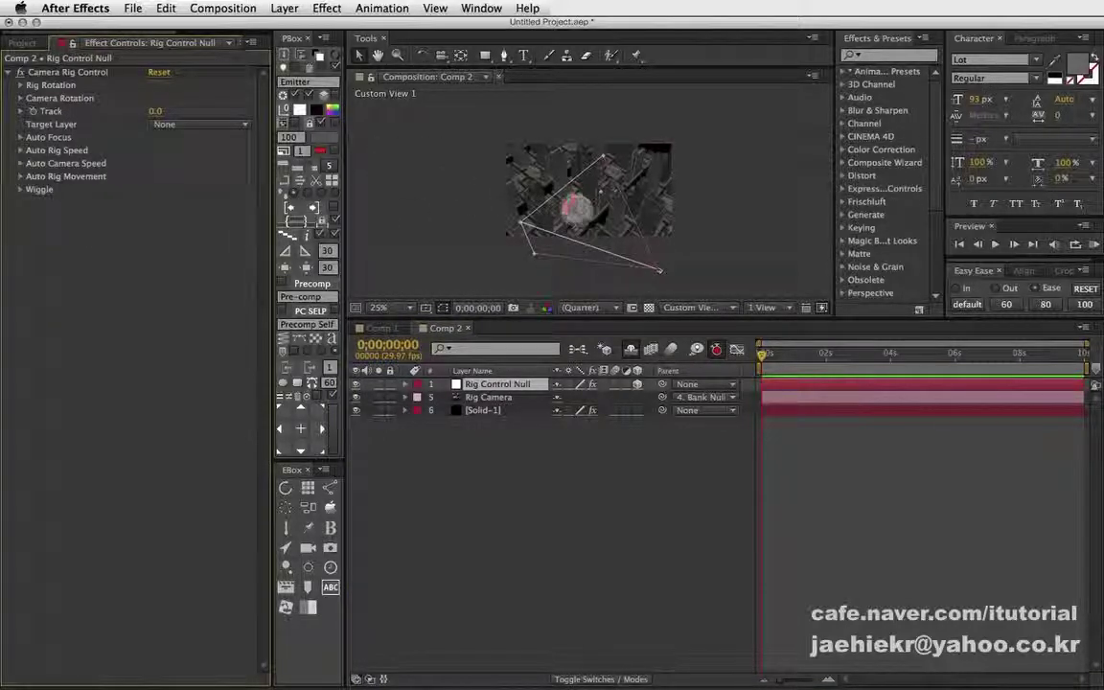
mouse_move(522, 187)
mouse_down()
mouse_move(360, 117)
mouse_move(275, 112)
mouse_up()
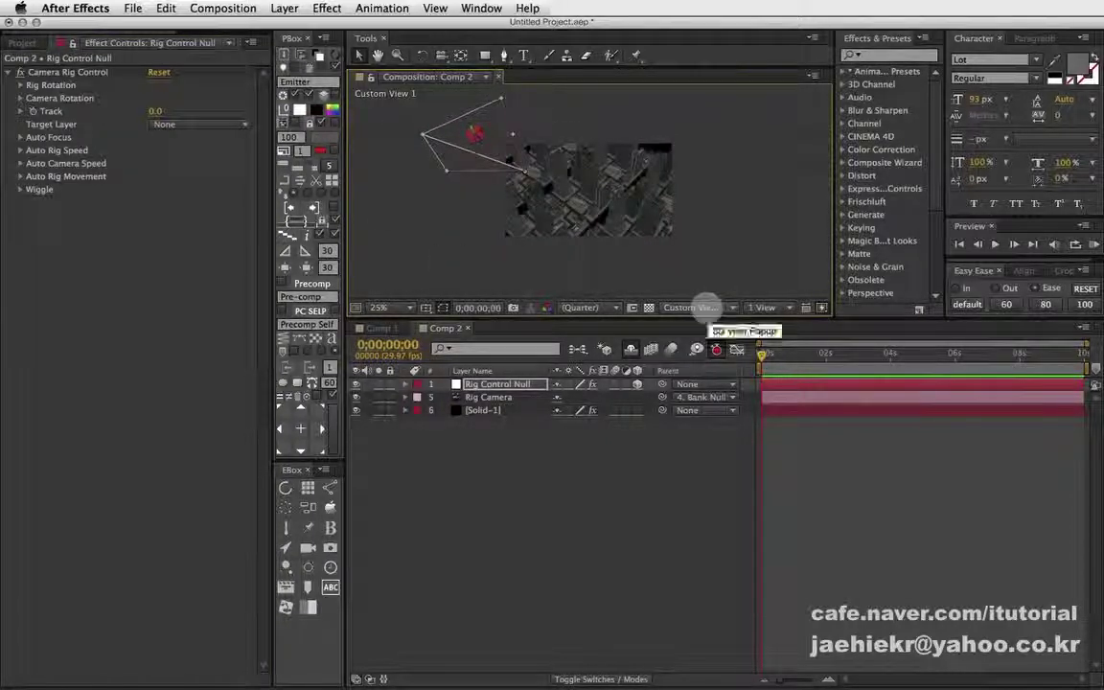
click(705, 305)
click(707, 320)
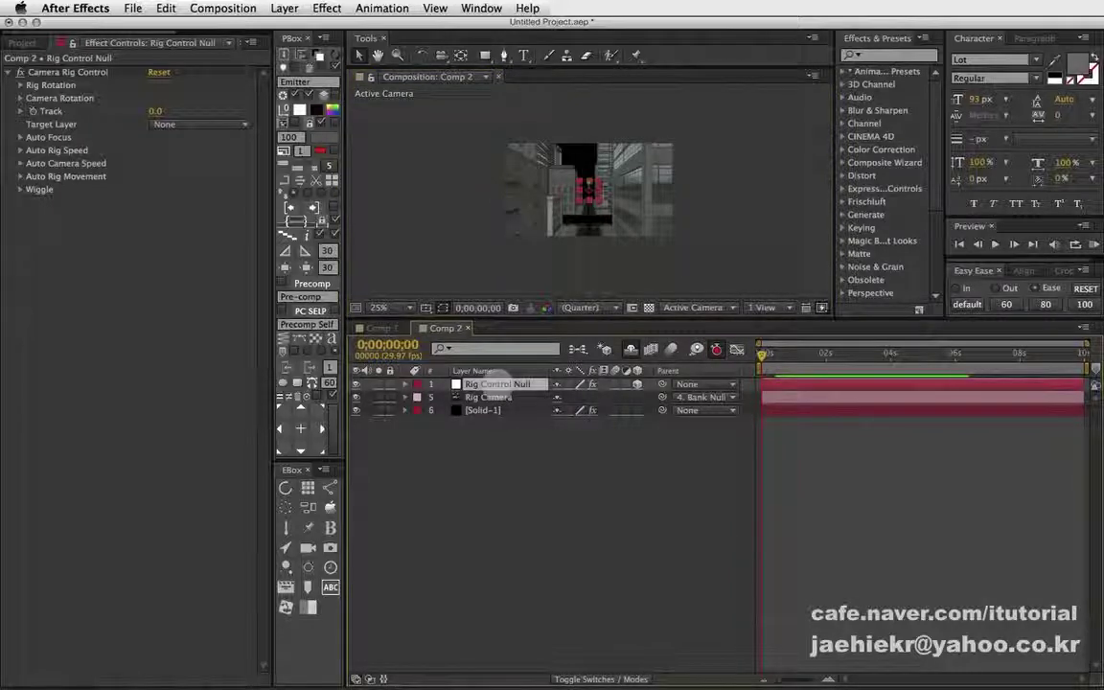
key(p)
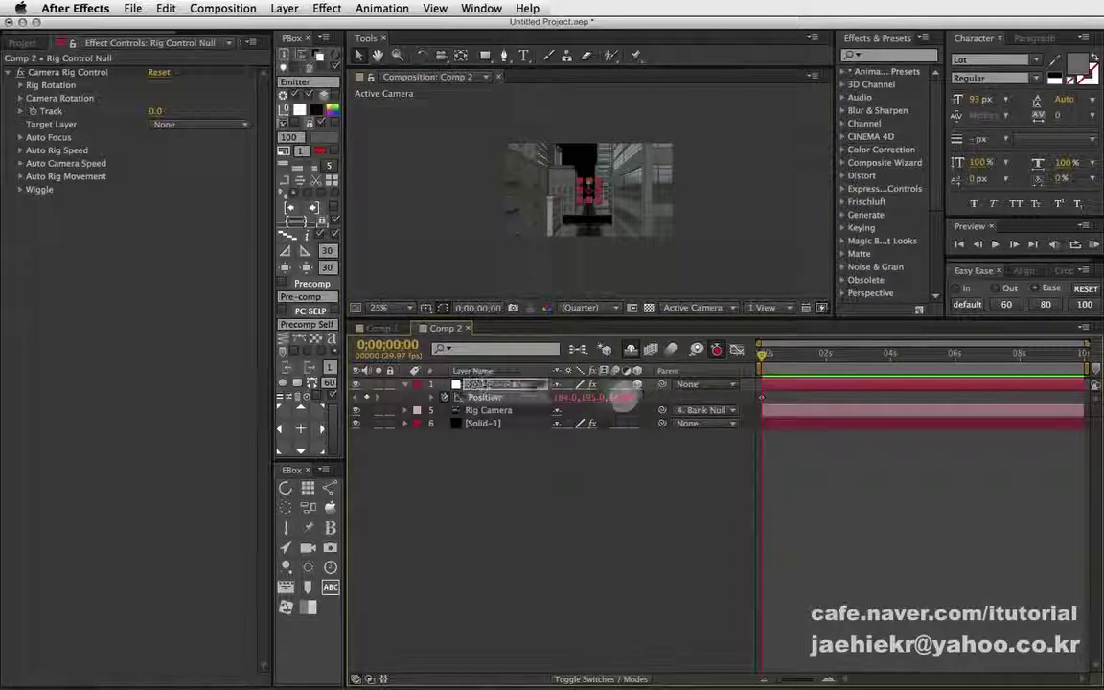
mouse_move(621, 397)
mouse_down()
mouse_move(863, 397)
mouse_move(632, 401)
mouse_up()
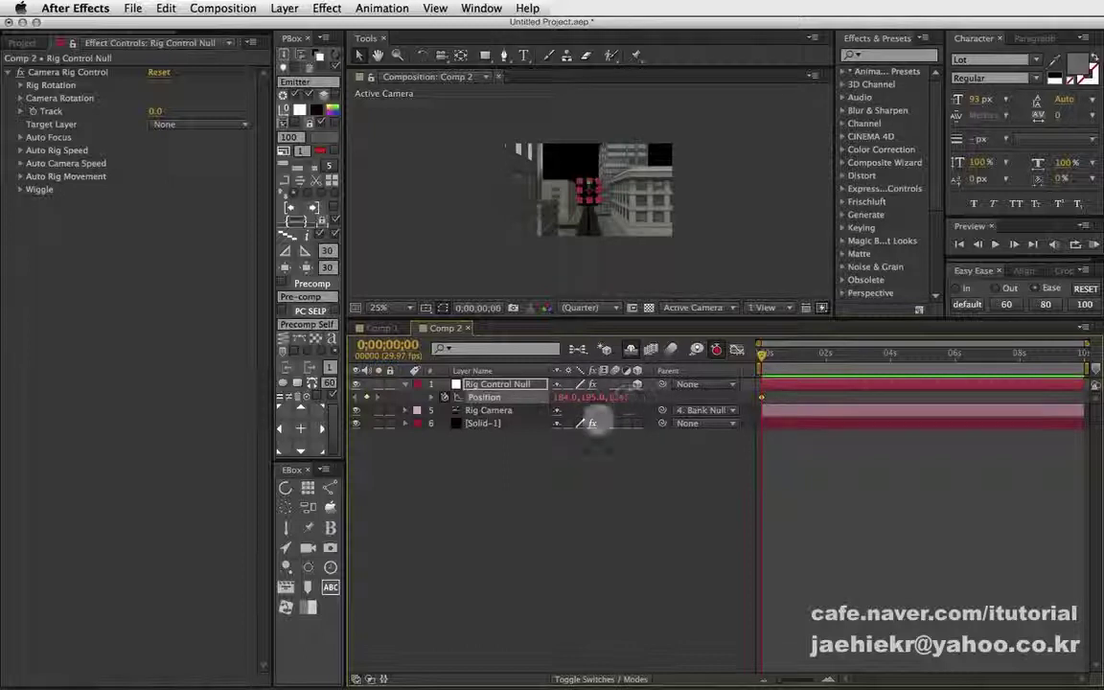
In Custom View 1, select the null's Position and move time to the last frame, 9;29.
click(714, 307)
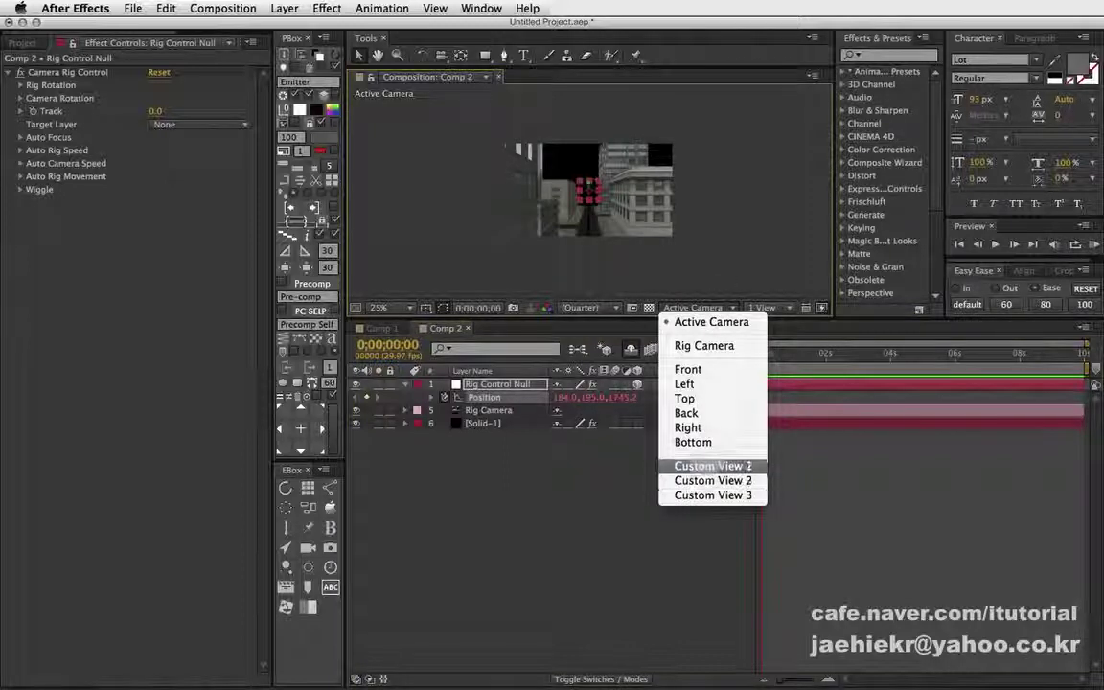
click(712, 466)
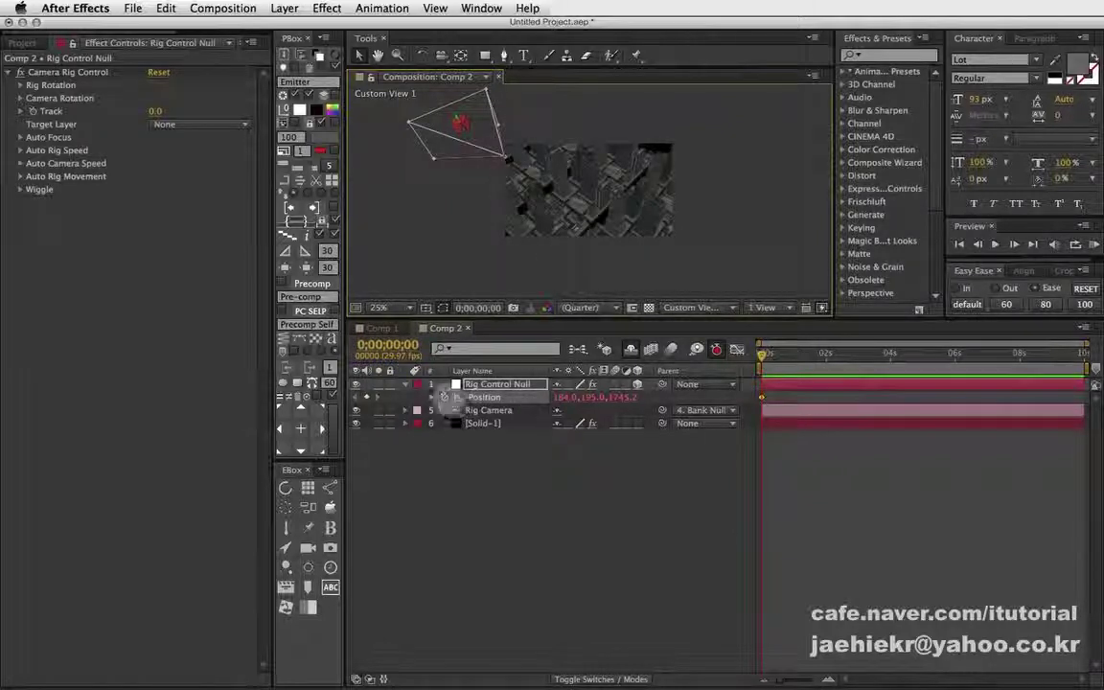
click(443, 396)
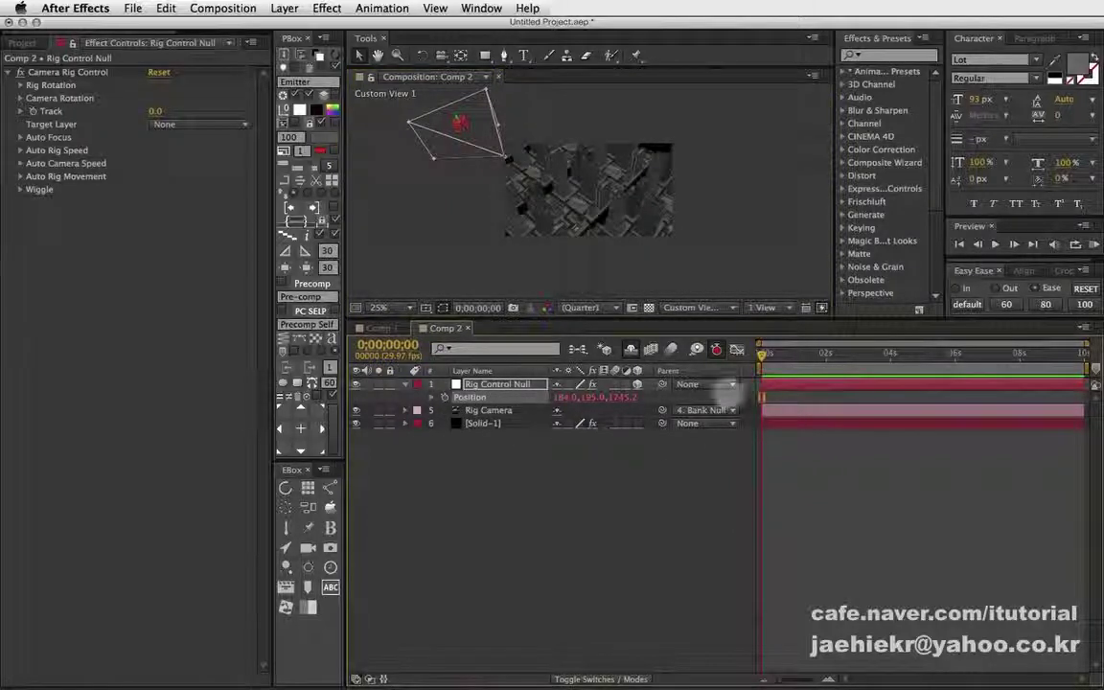
mouse_move(783, 354)
mouse_down()
mouse_move(1084, 357)
mouse_move(995, 355)
mouse_up()
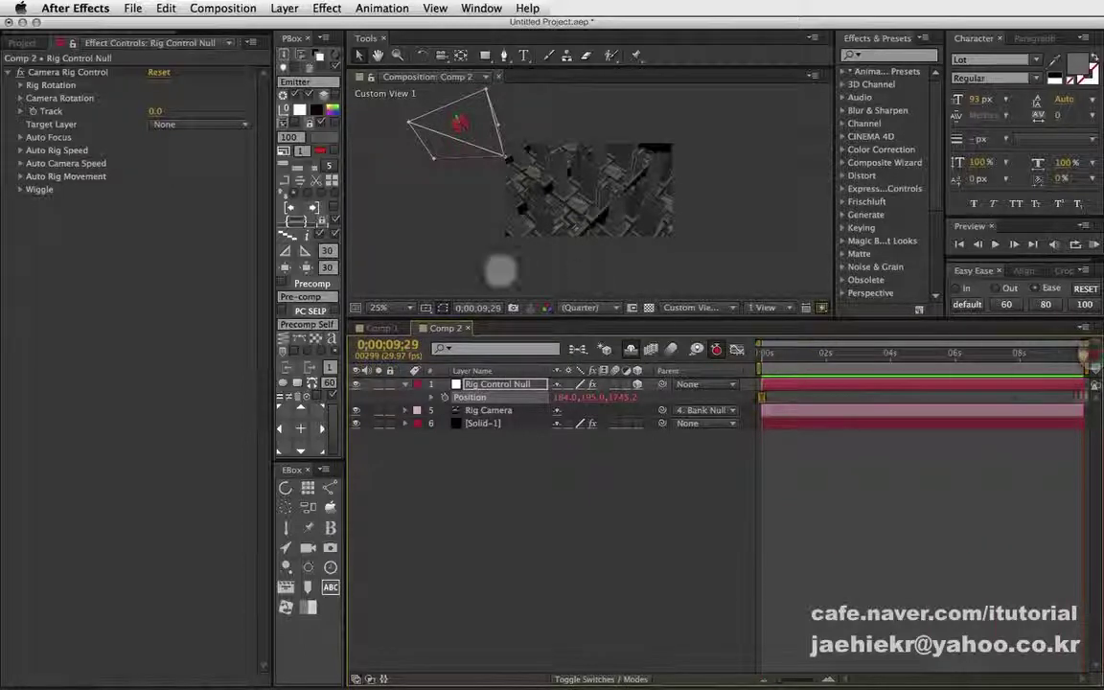
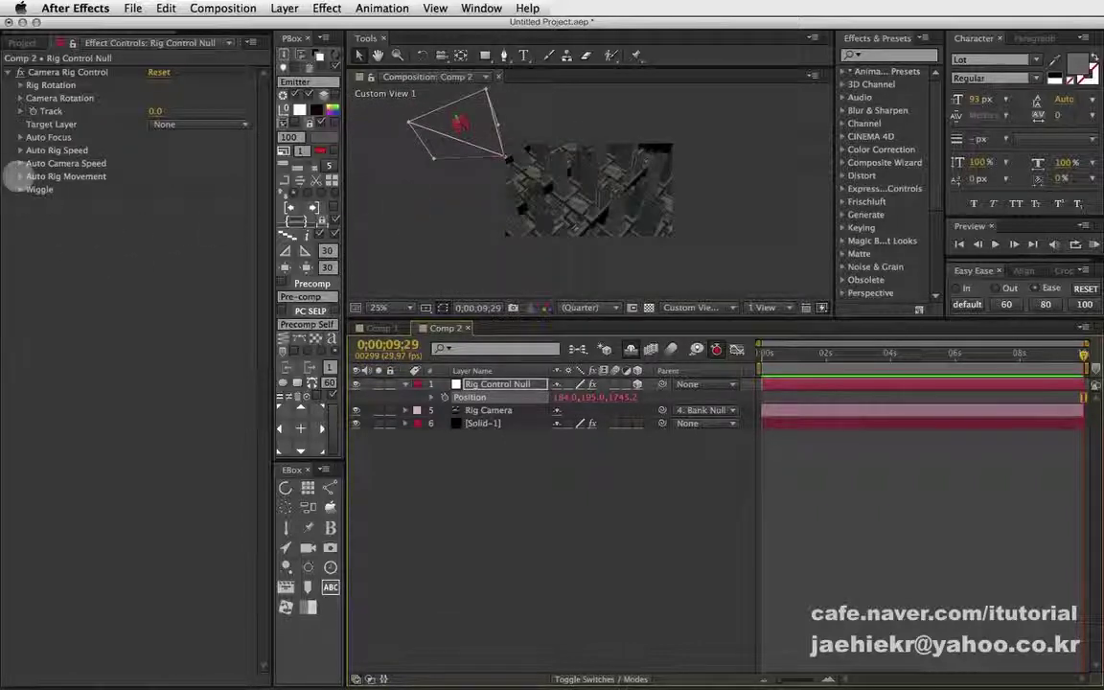
Set Auto Rig Movement Z Speed to -1580 and view the scene through Active Camera.
click(20, 176)
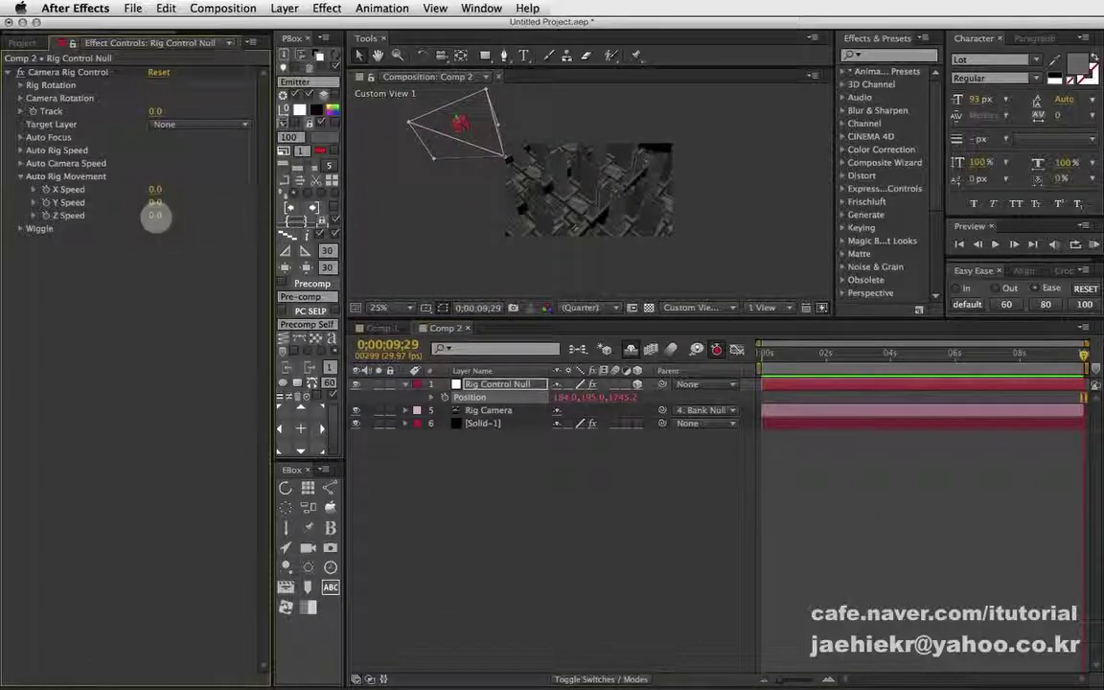
drag(155, 216, 128, 216)
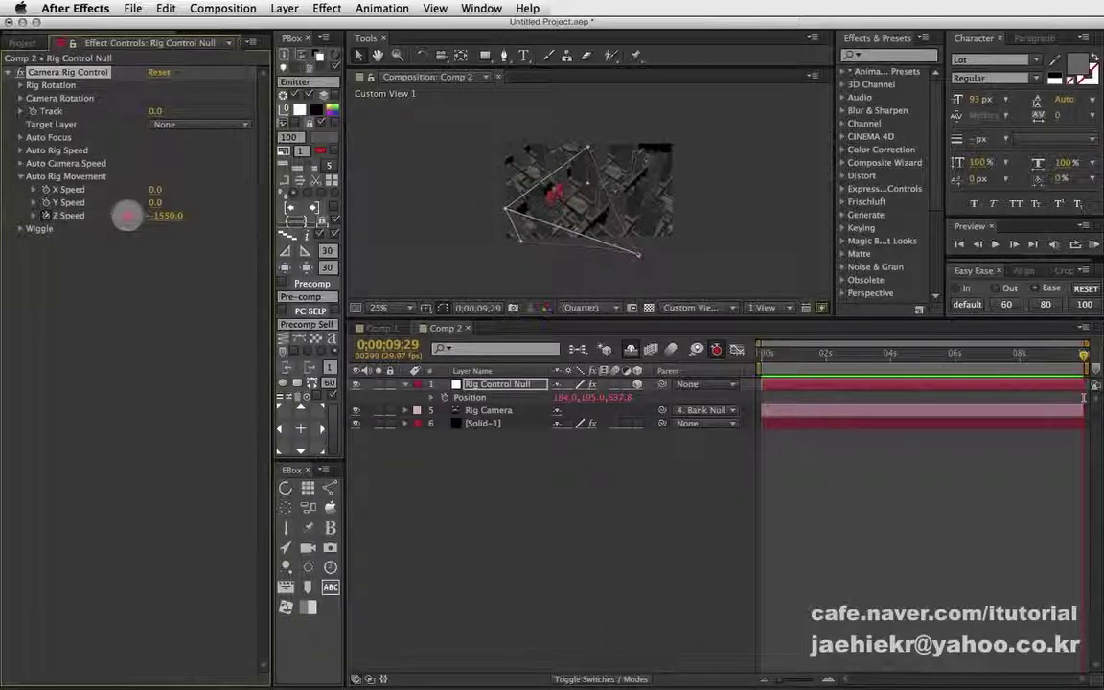
click(682, 308)
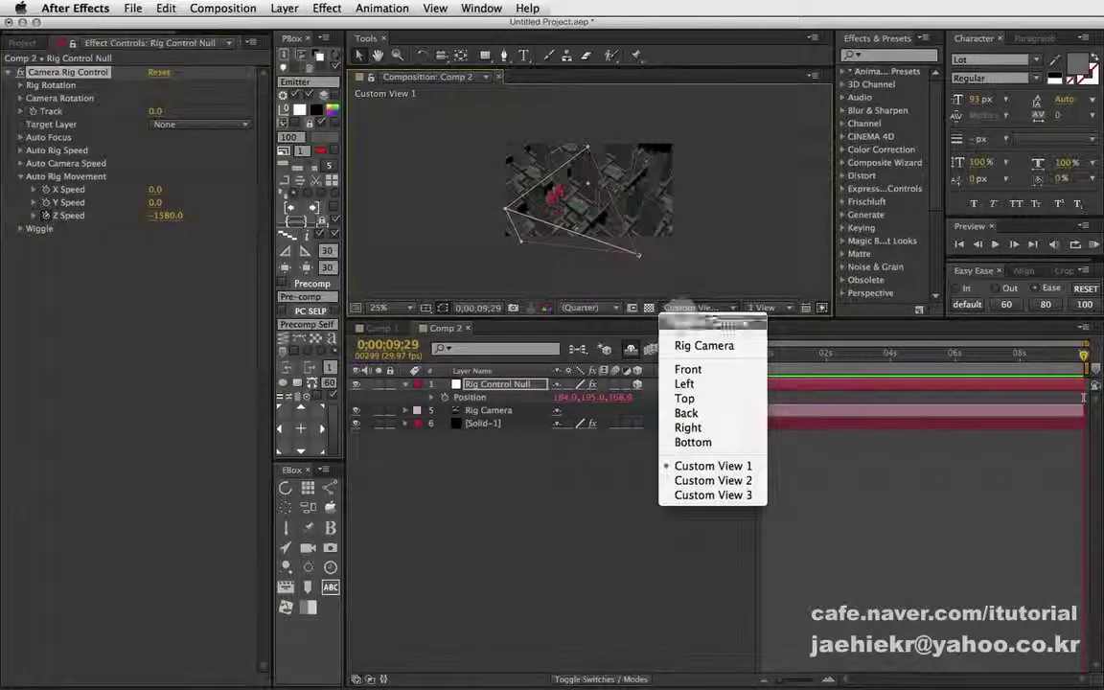
click(697, 320)
Play the forward flight with Fast Previews set to Off (Final Quality).
key(space)
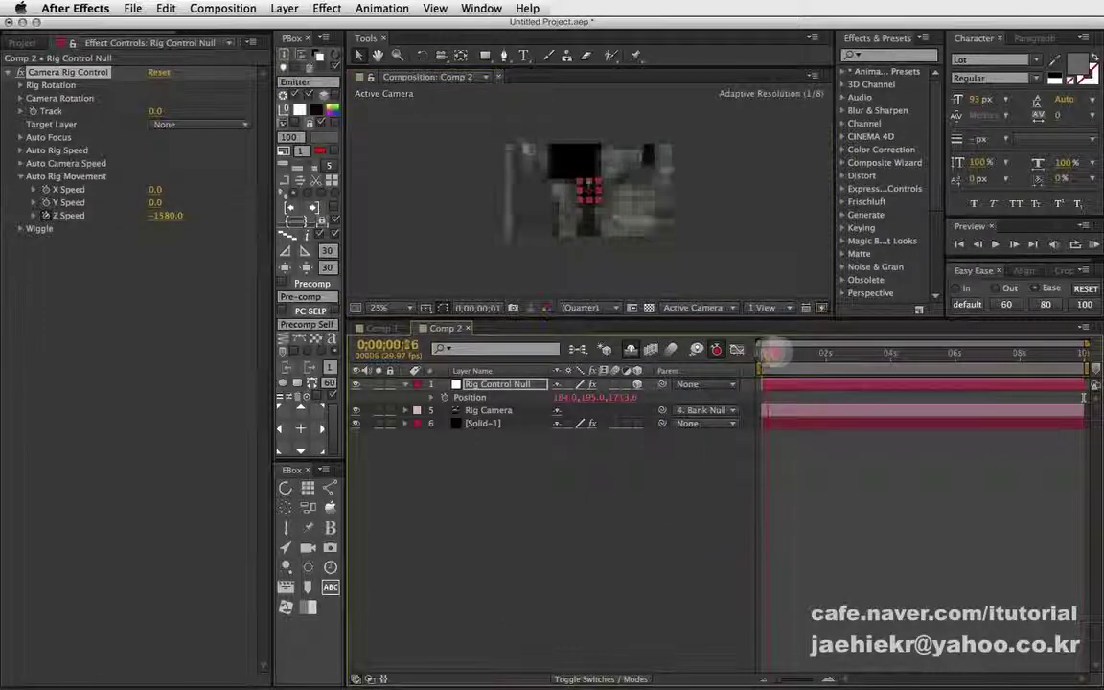
click(819, 311)
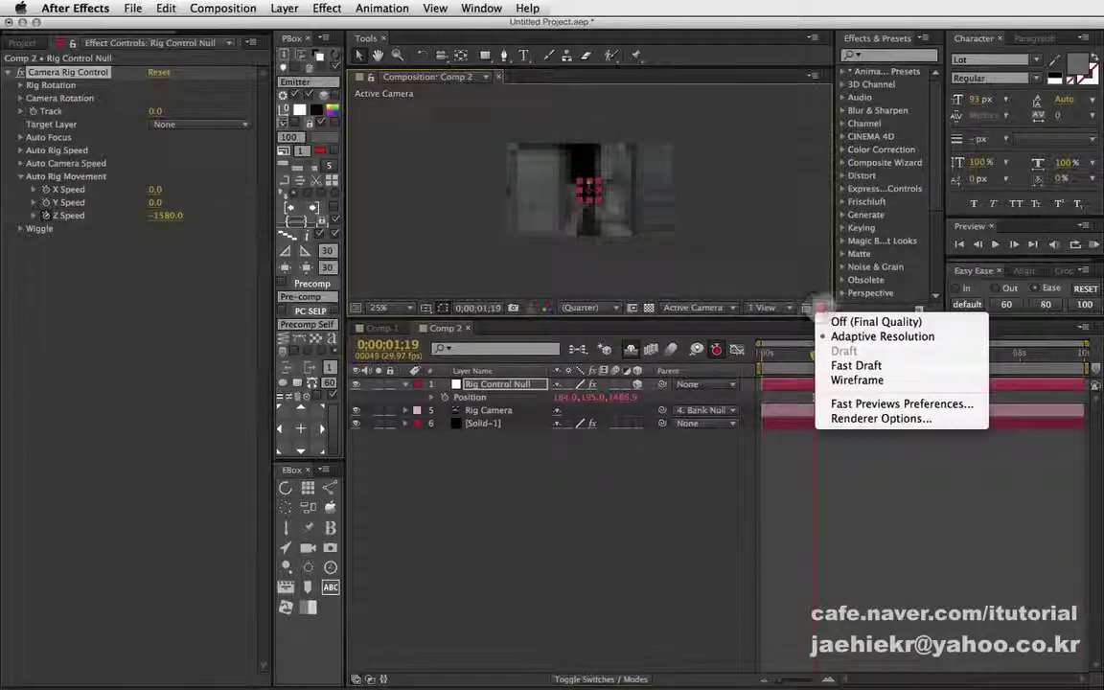
click(834, 318)
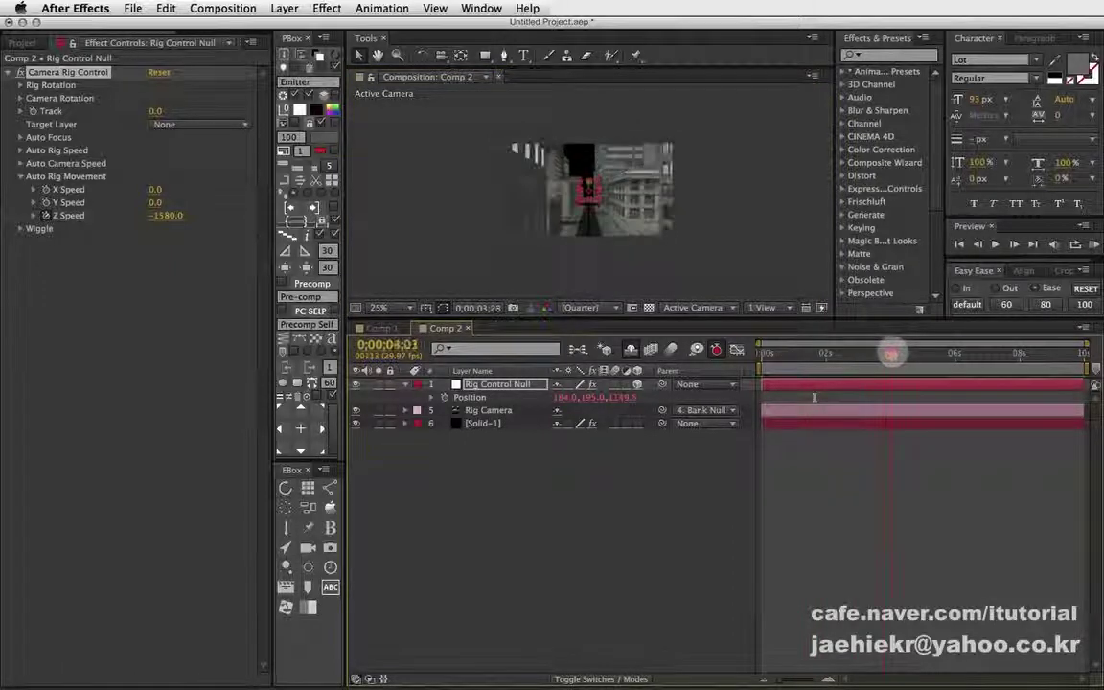
key(Home)
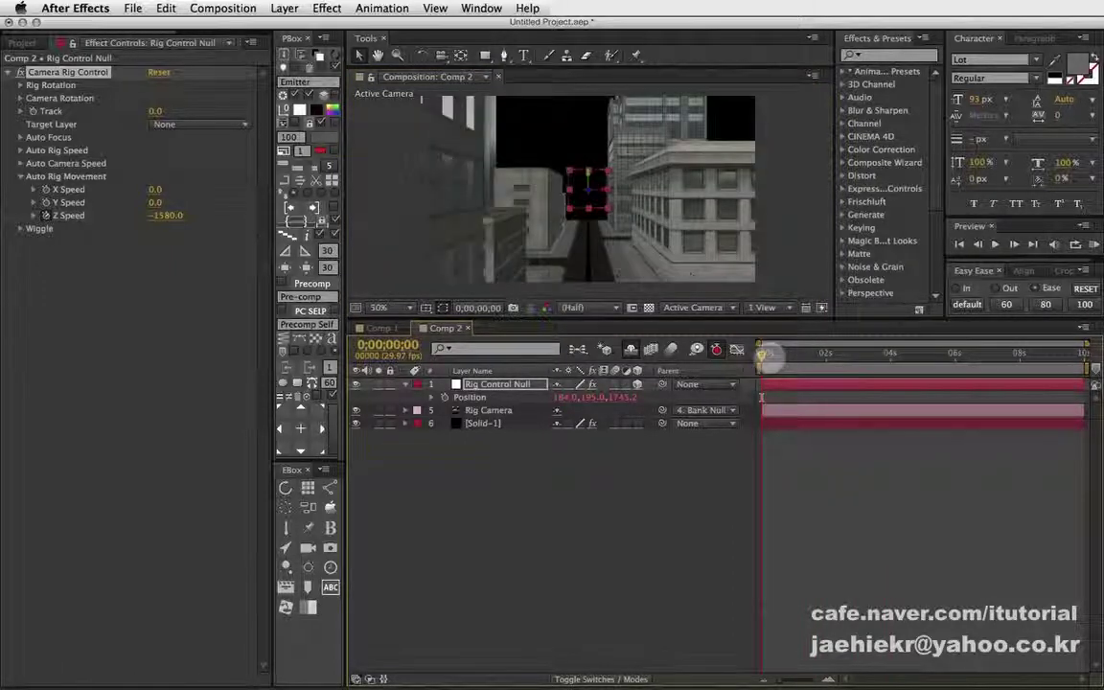
Move the time to 0;00;02;23 and switch to the overhead Custom View 1.
drag(767, 355, 826, 355)
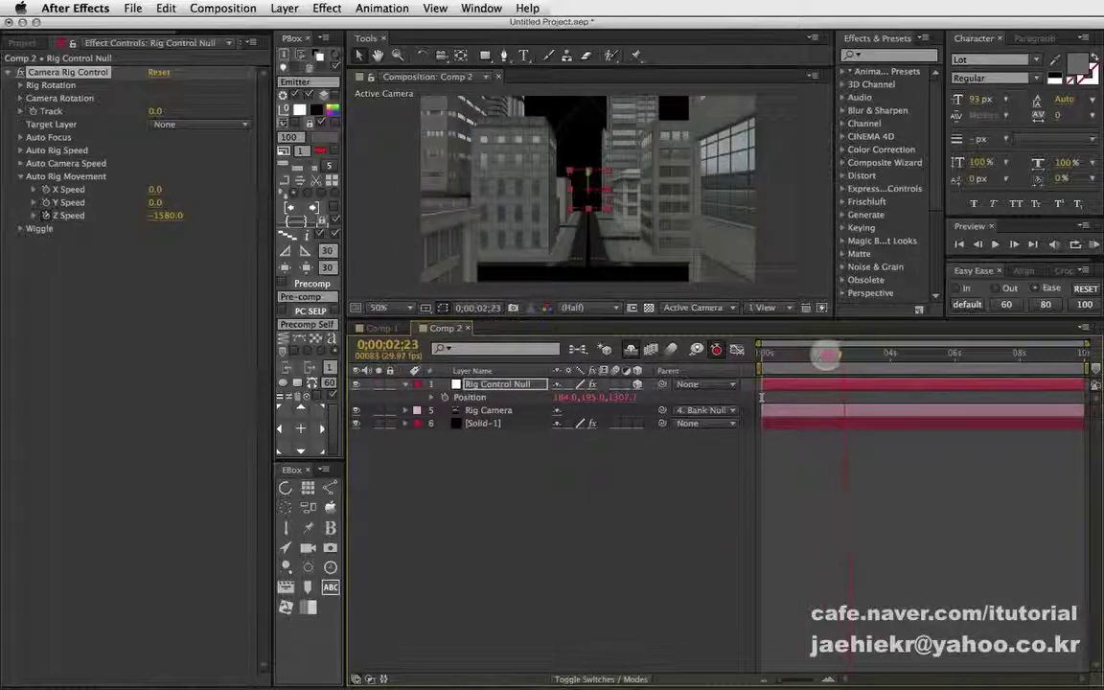
click(698, 308)
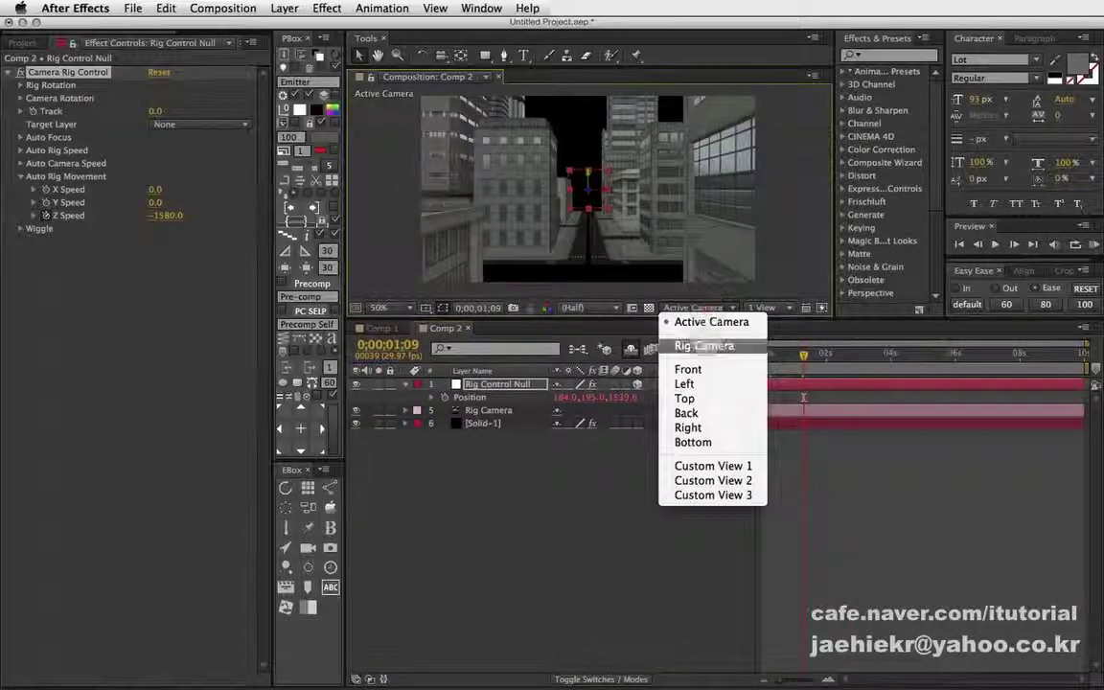
click(713, 466)
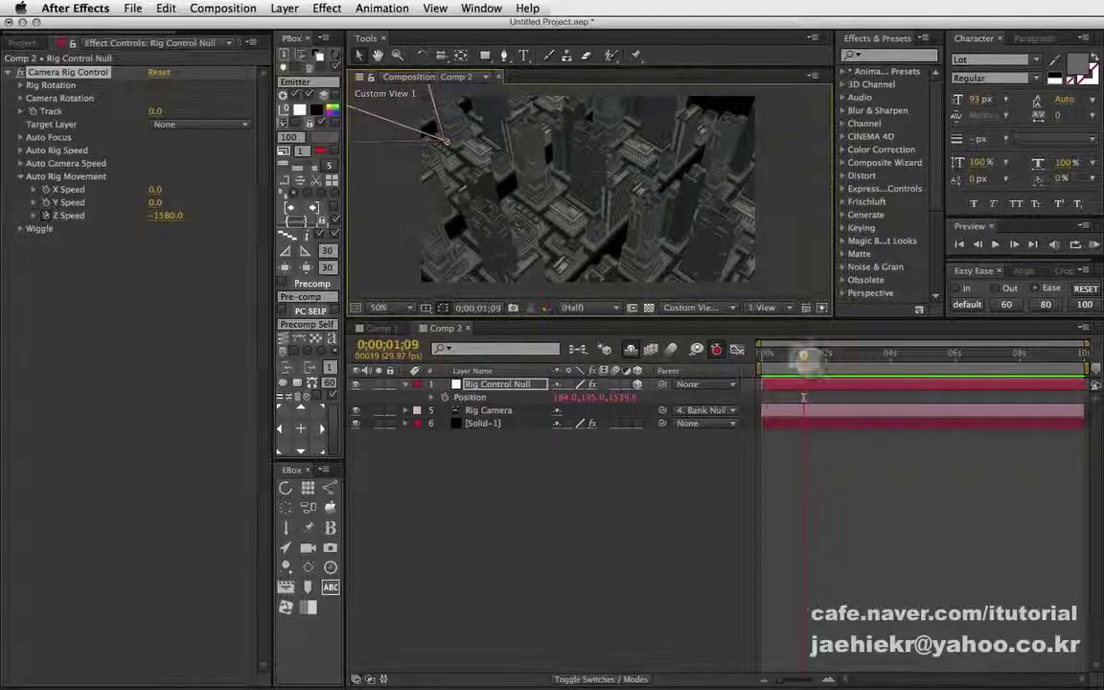
At 0;00;04;26, test a rig Heading turn, undo it to 0°, then expand Camera Rotation.
click(791, 356)
drag(792, 356, 918, 356)
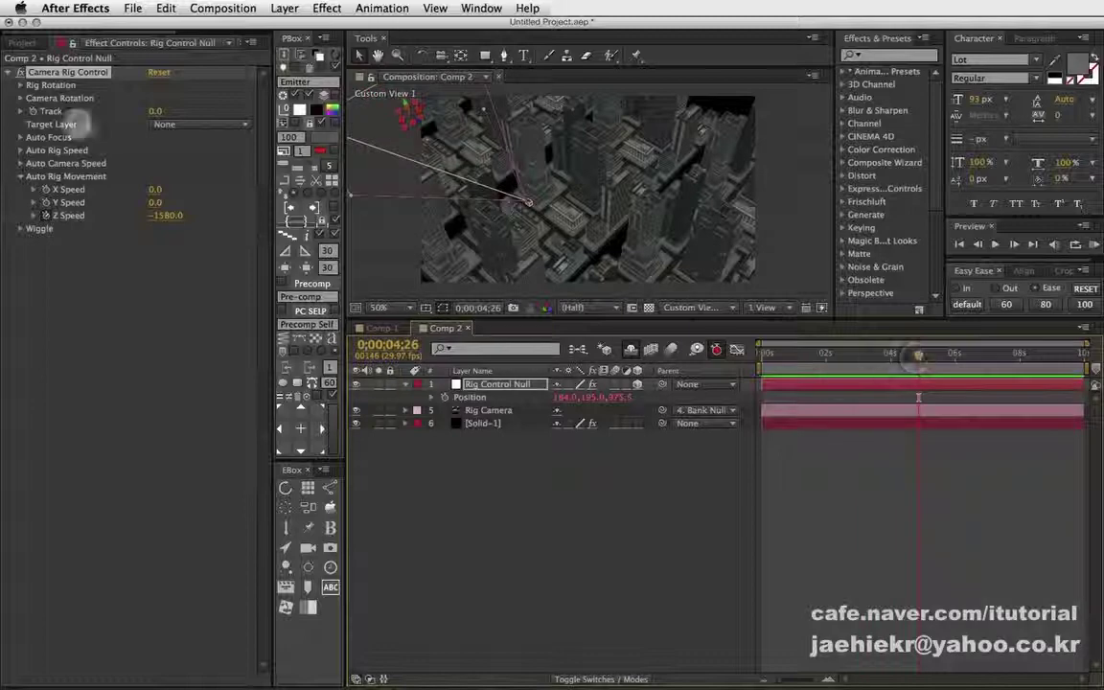
click(20, 84)
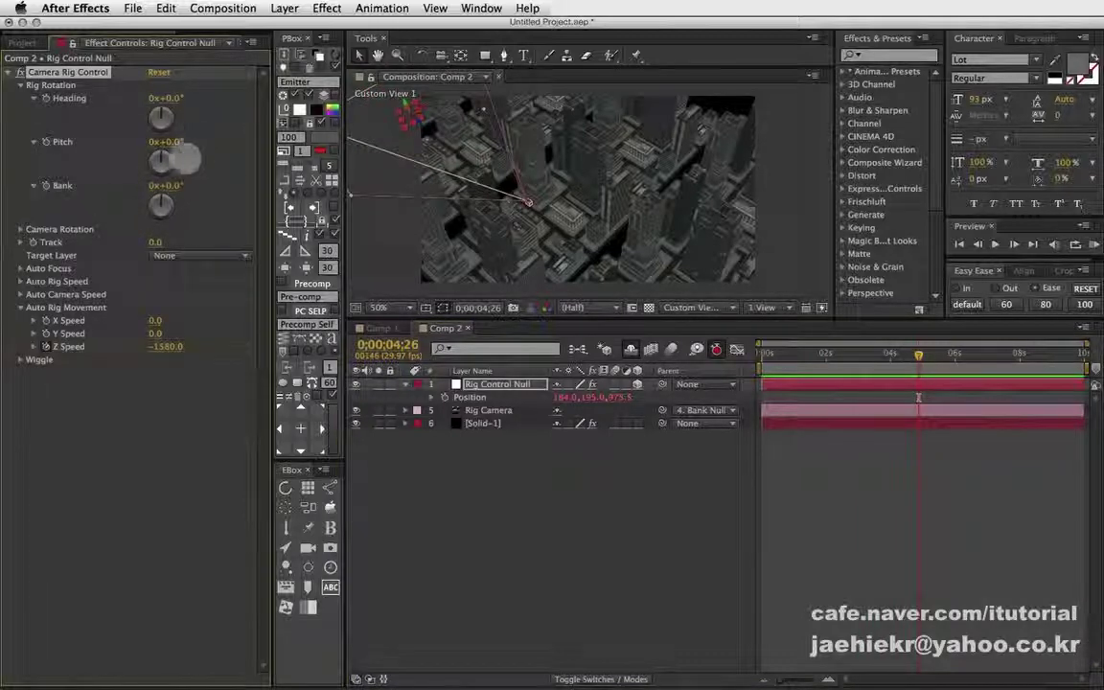
drag(170, 96, 163, 100)
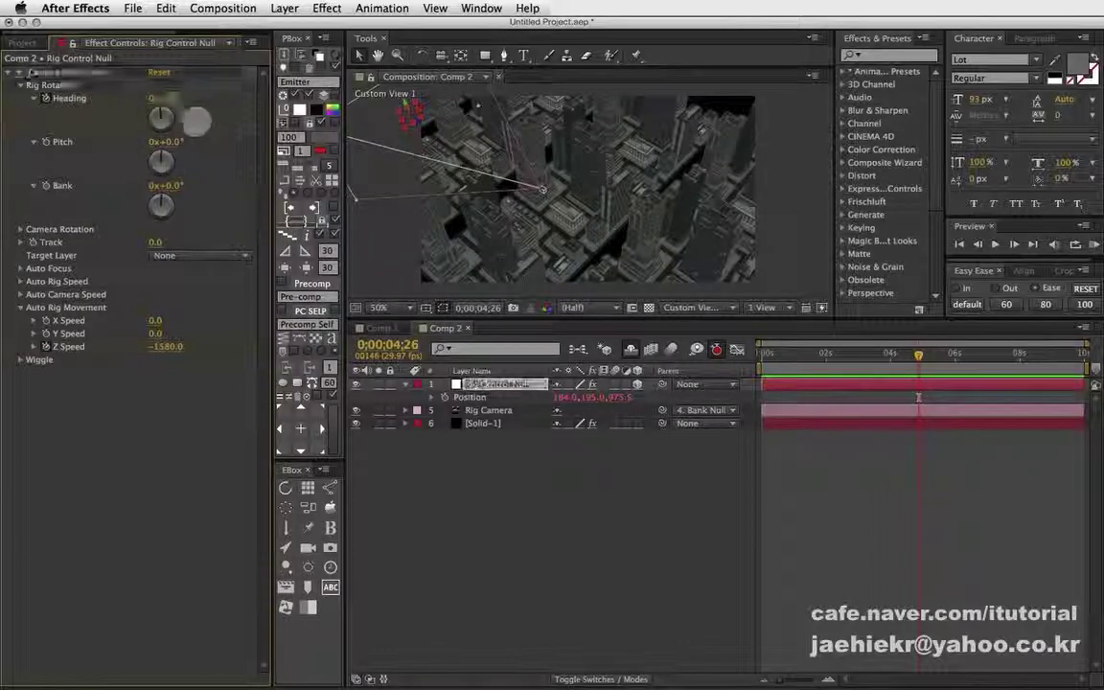
click(34, 73)
key(super+z)
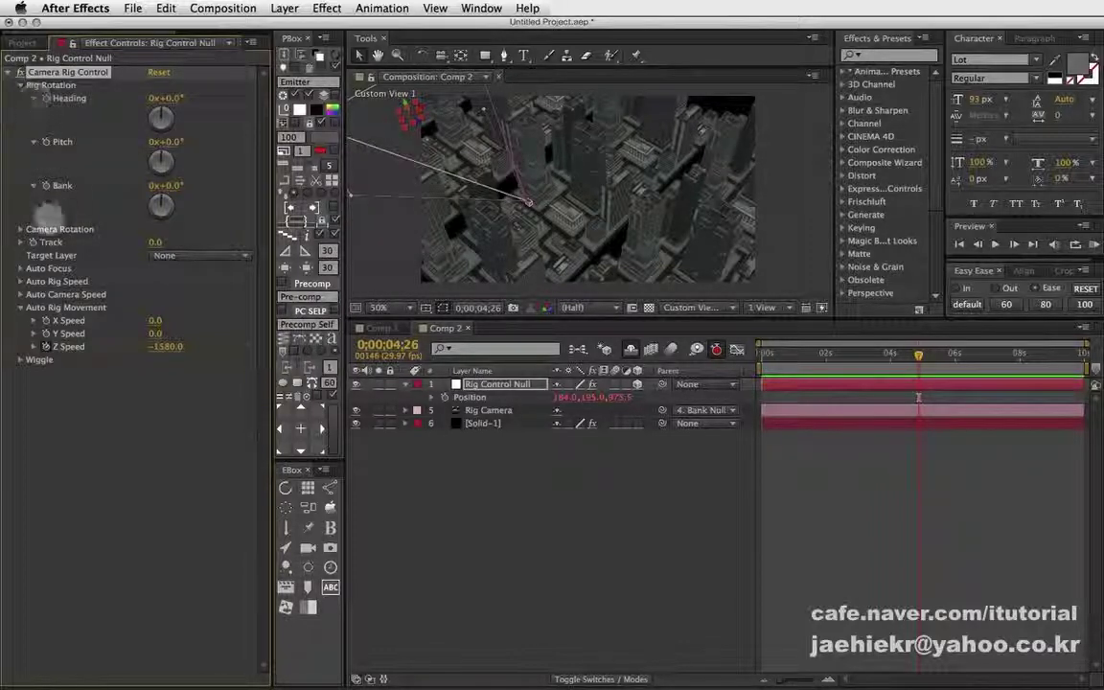
click(19, 85)
click(19, 98)
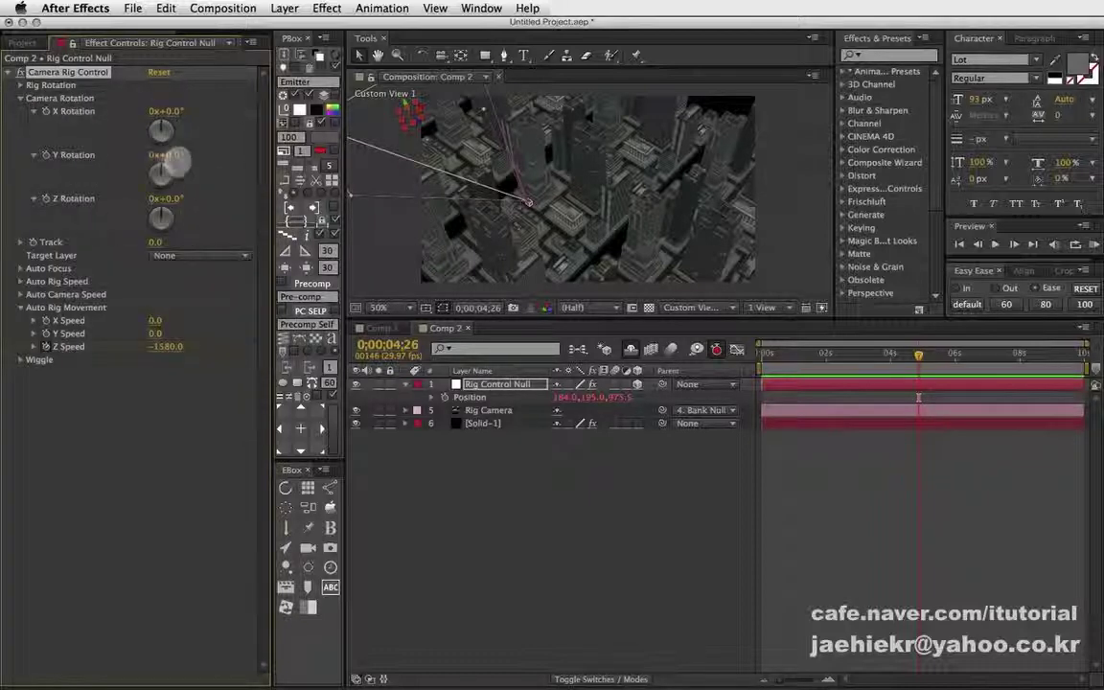
Keyframe camera Y Rotation from 0° at 0;00;02;11 to 180° at 0;00;07;00.
mouse_move(168, 154)
mouse_down()
mouse_move(306, 177)
mouse_move(148, 164)
mouse_up()
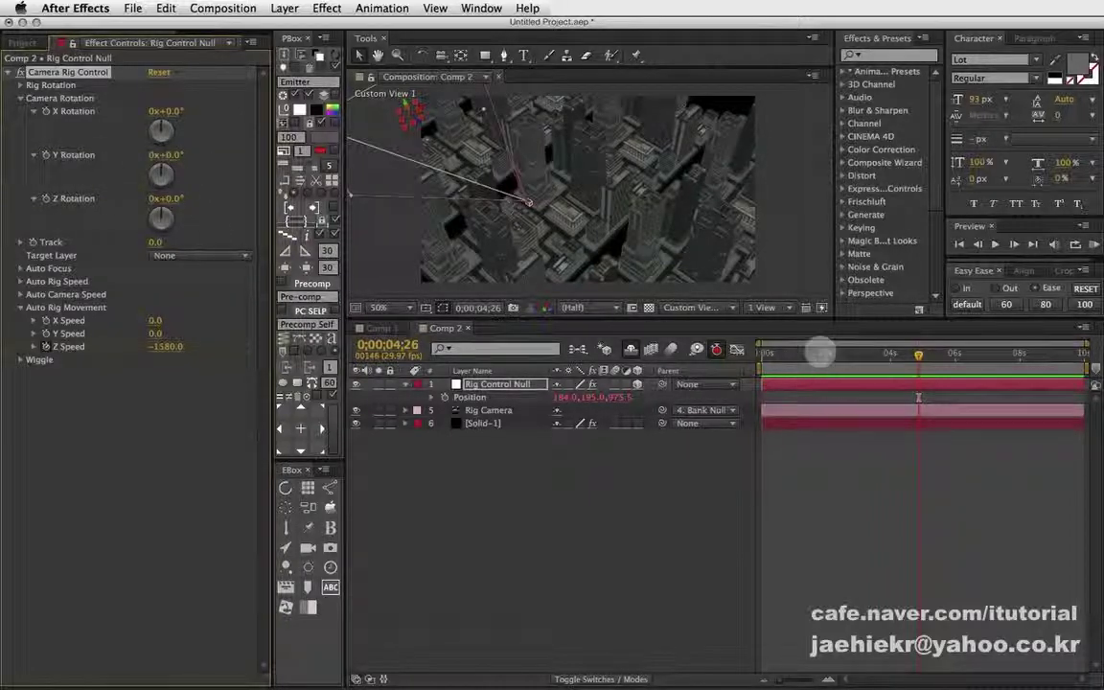
click(764, 353)
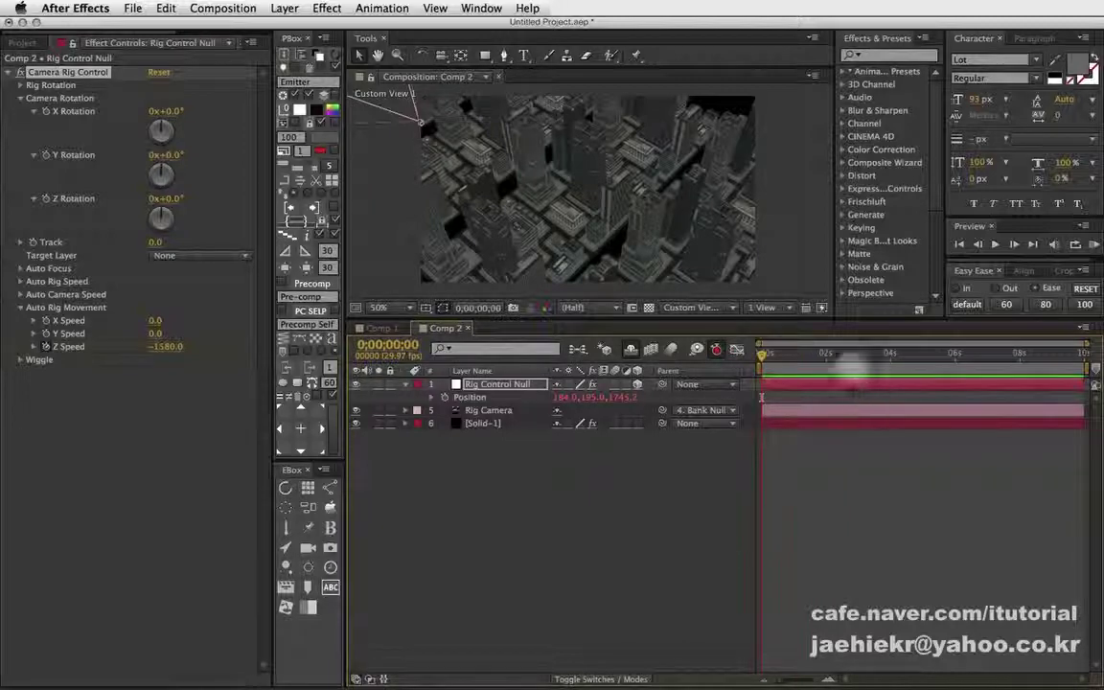
drag(808, 353, 838, 353)
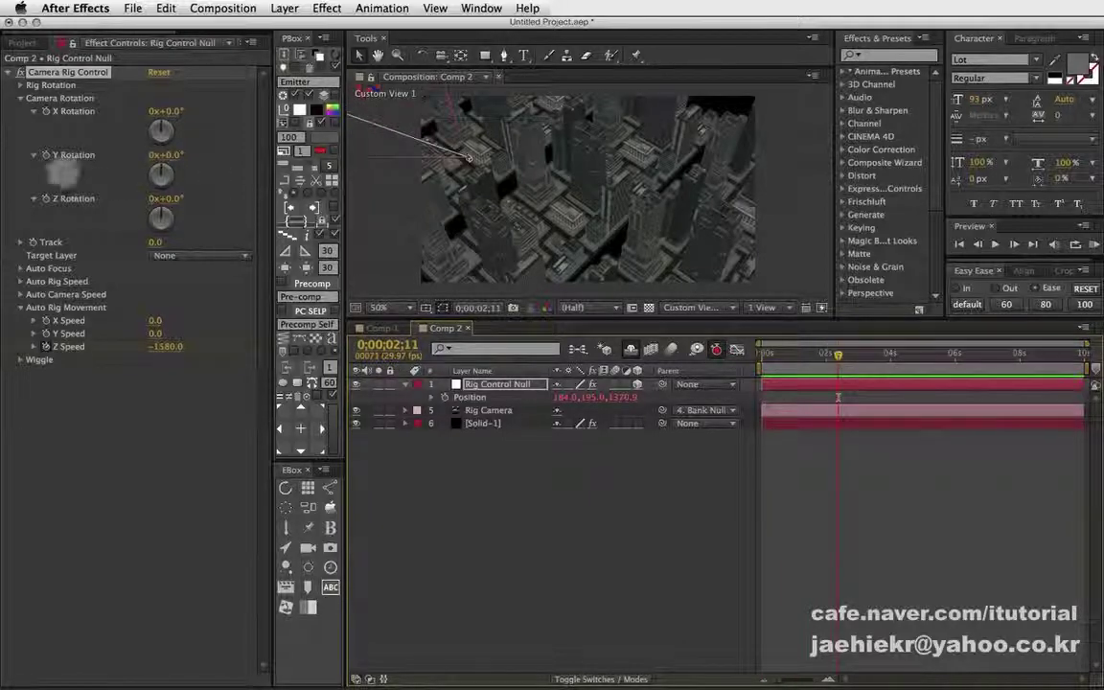
drag(839, 353, 990, 355)
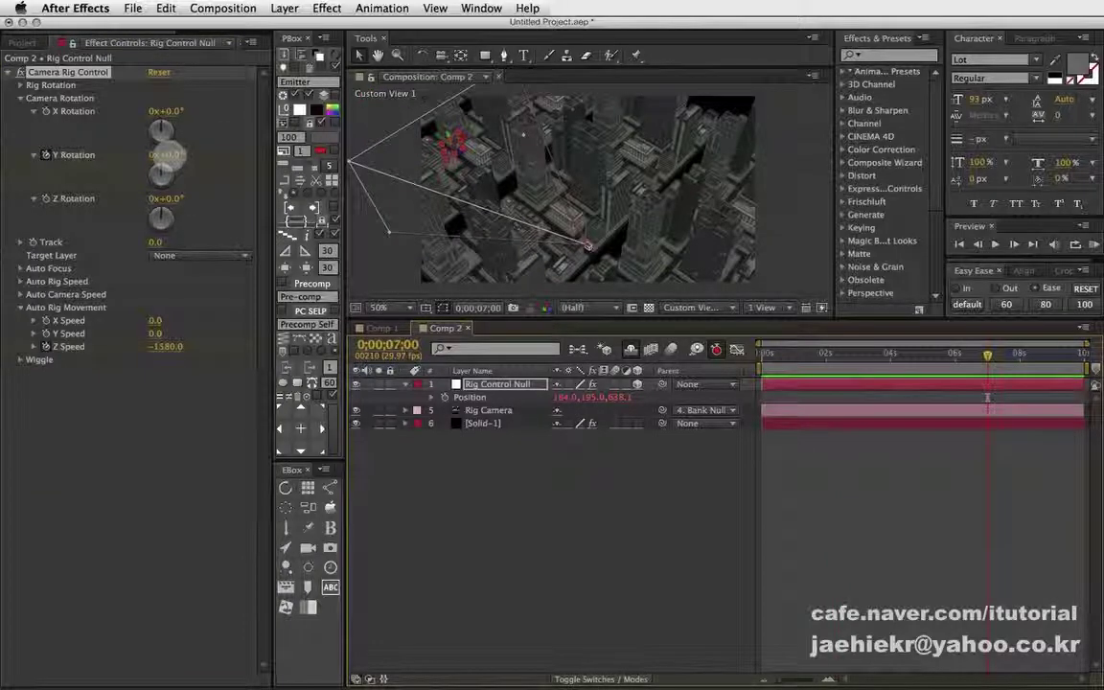
click(168, 155)
key(Return)
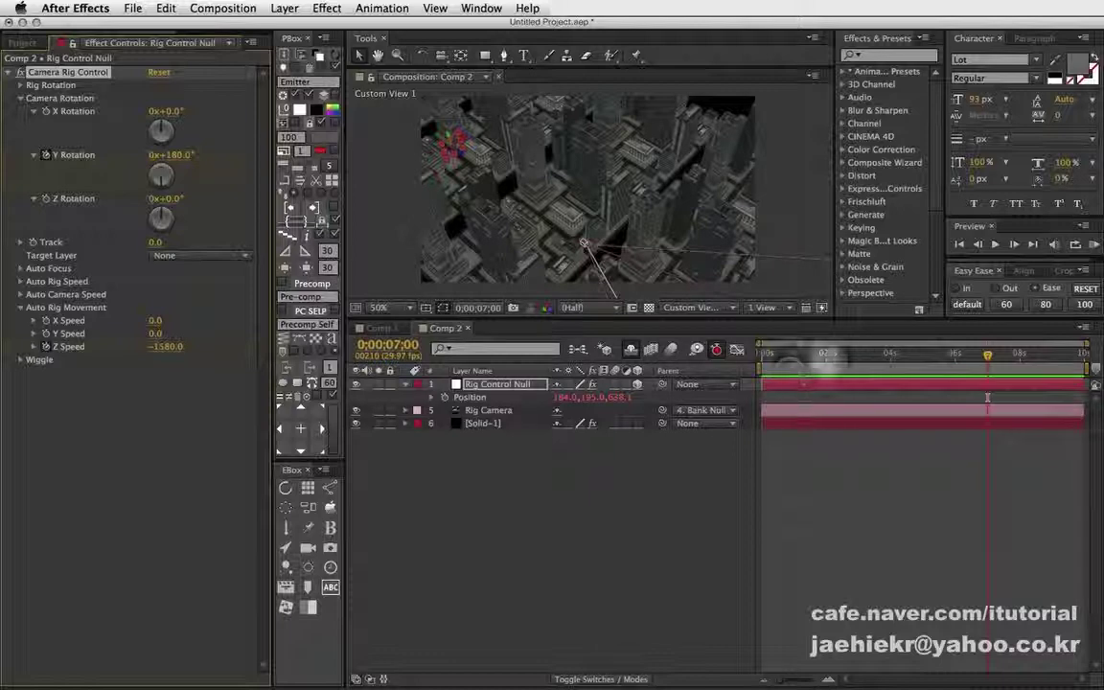
drag(813, 354, 973, 364)
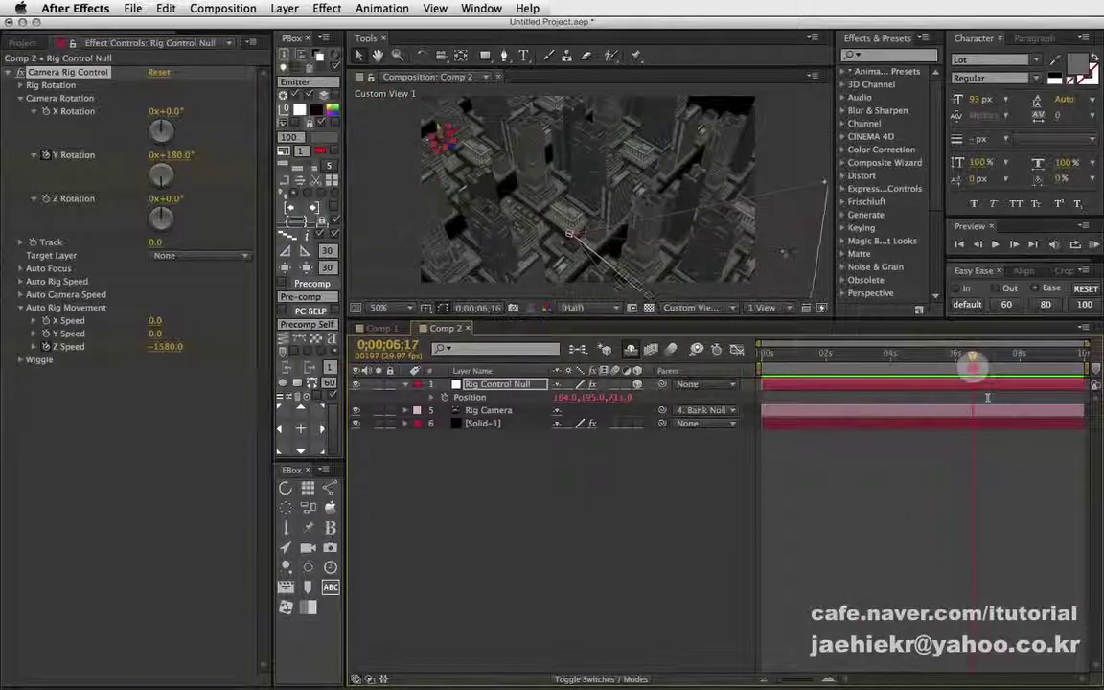
Scrub the turning flight while viewing through the Active Camera.
click(711, 308)
click(714, 319)
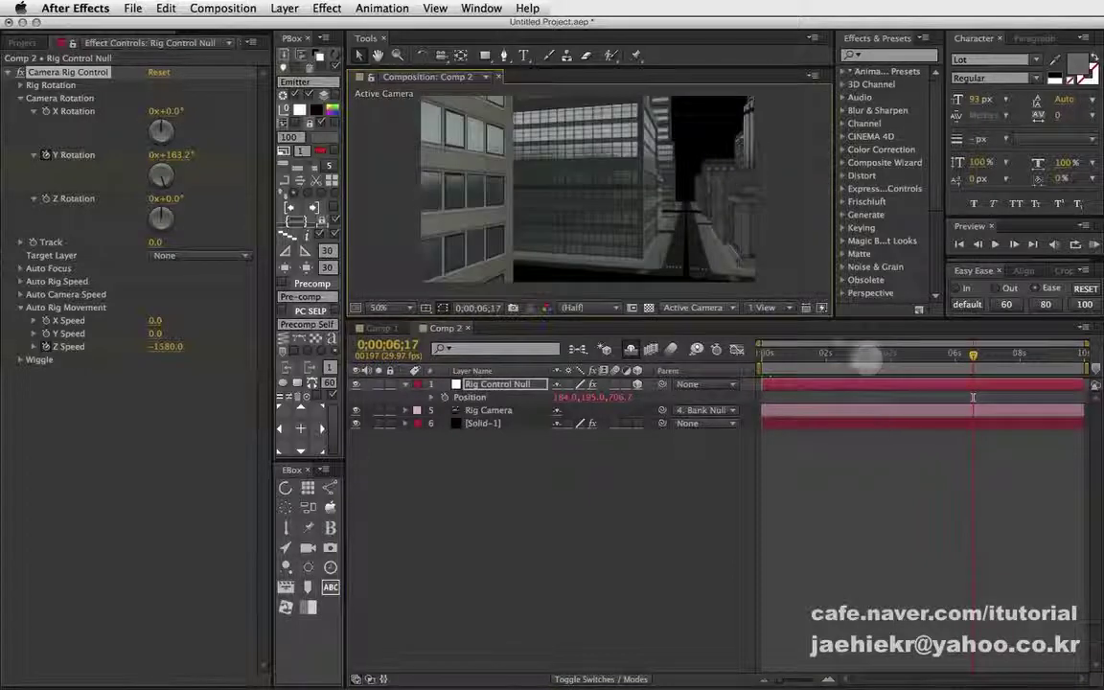
drag(795, 355, 1040, 355)
Select the Rig Control Null and reveal its animated properties with U.
key(Page_Up)
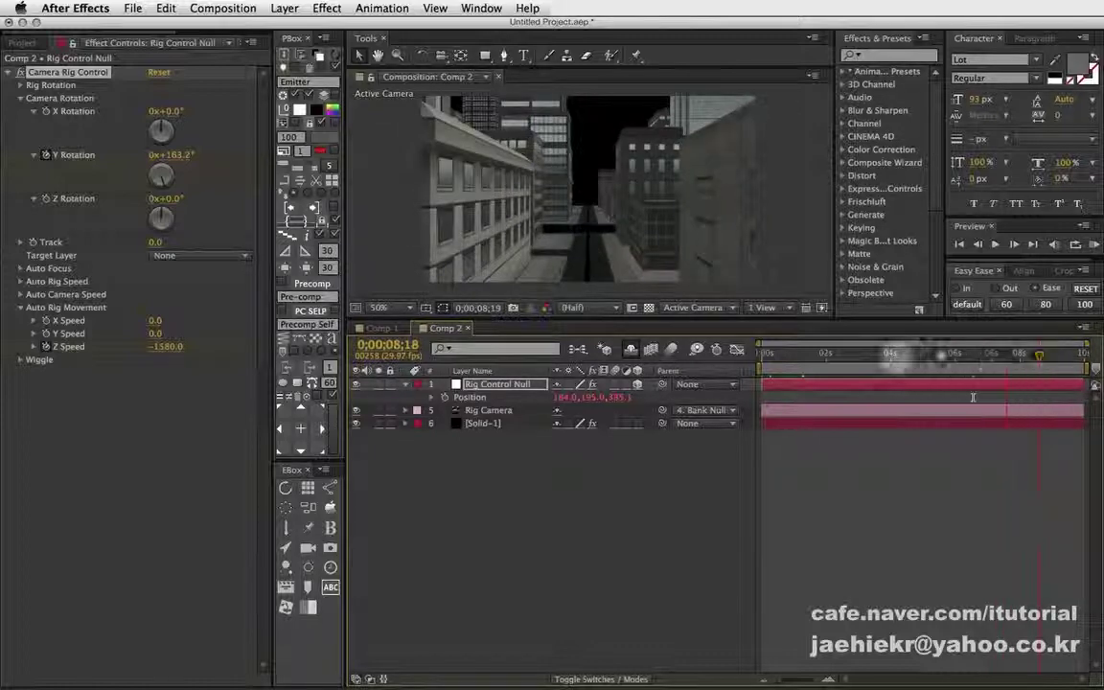
click(893, 355)
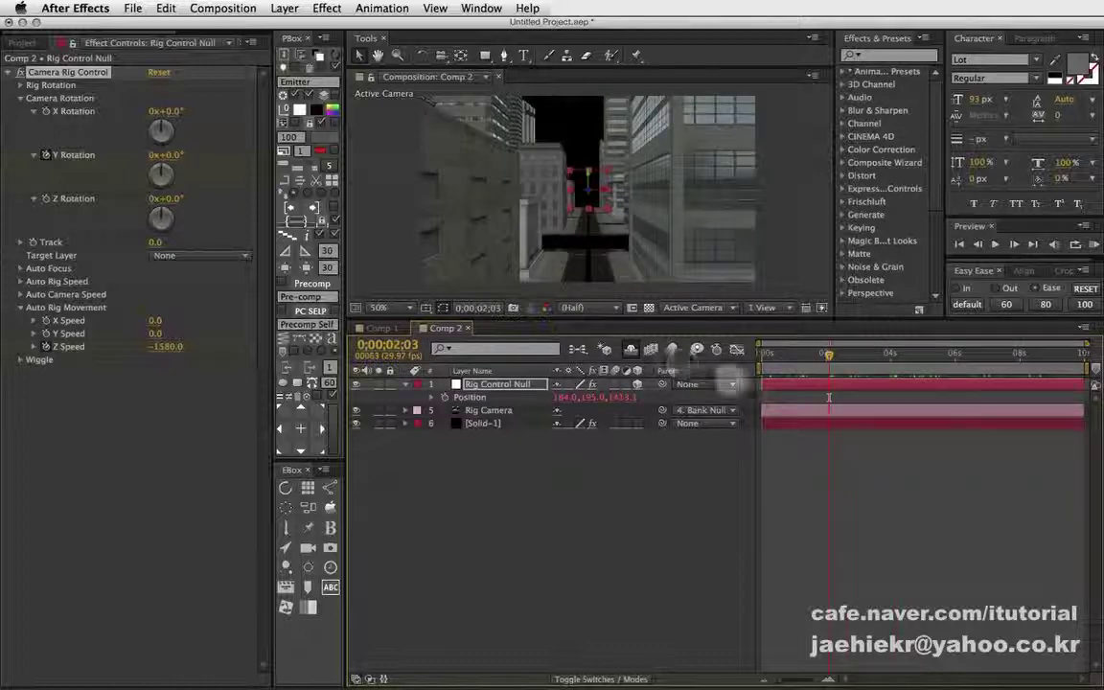
key(Return)
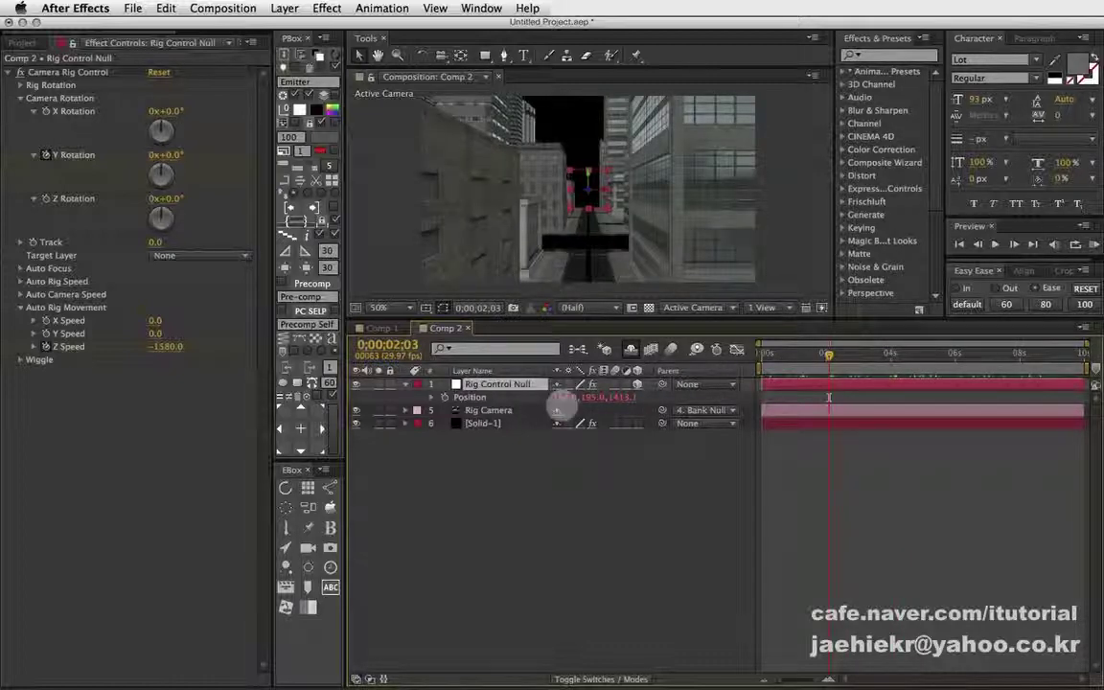
key(u)
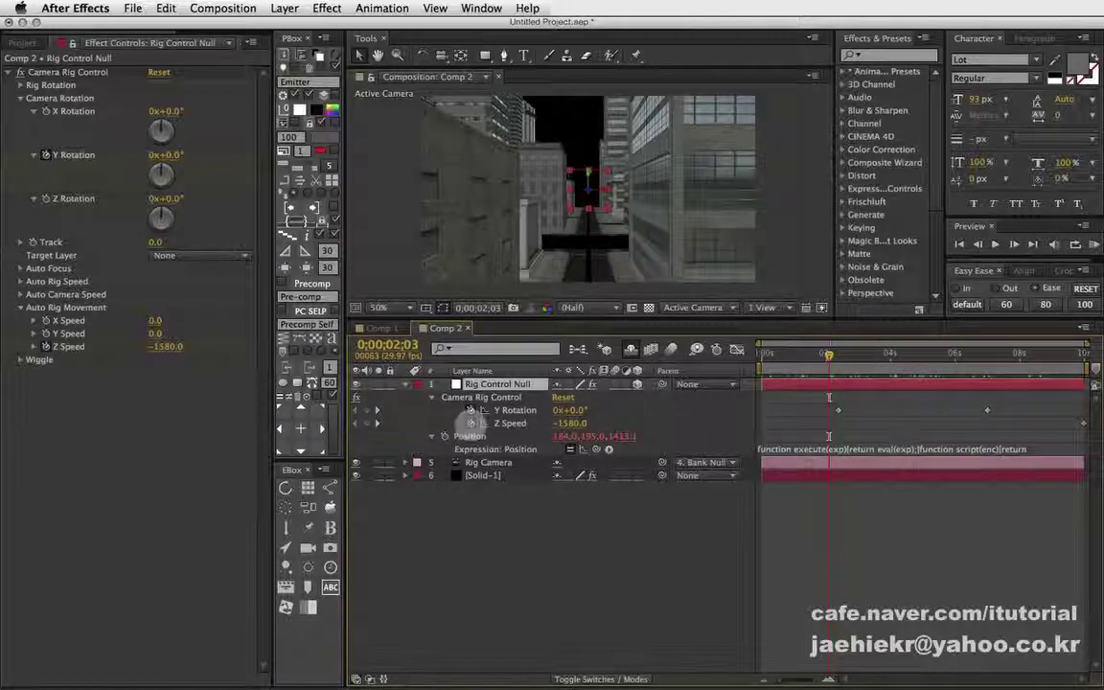
Select Z Speed, scrub to 0;00;02;11, and switch the viewer to overhead Custom View 1.
click(502, 422)
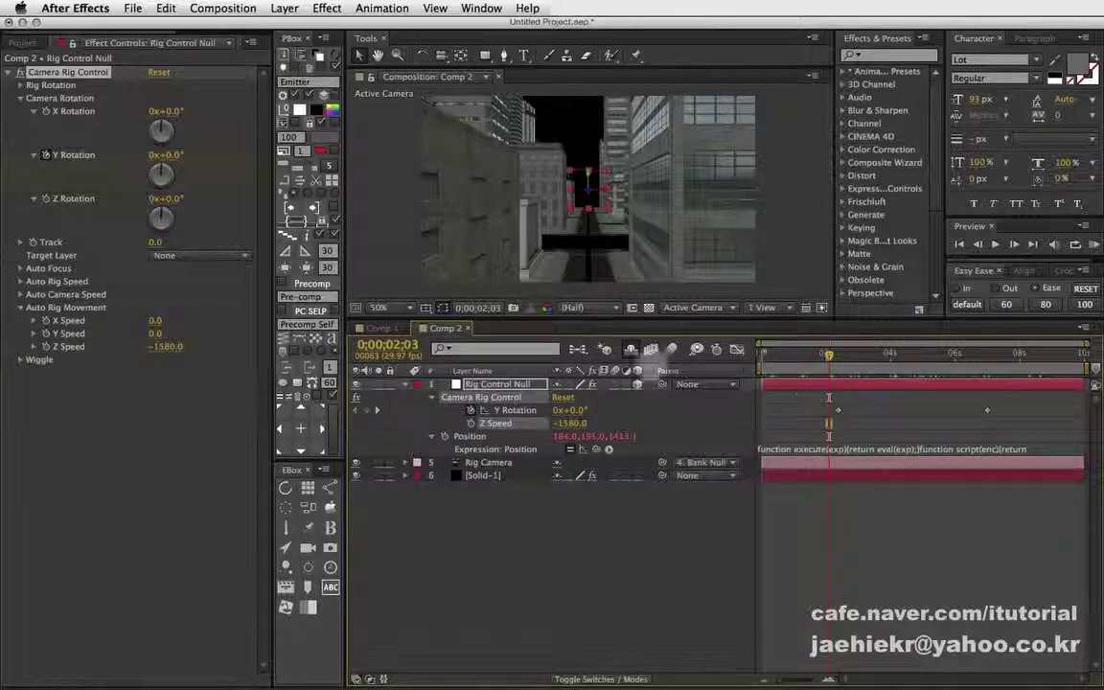
drag(801, 354, 839, 354)
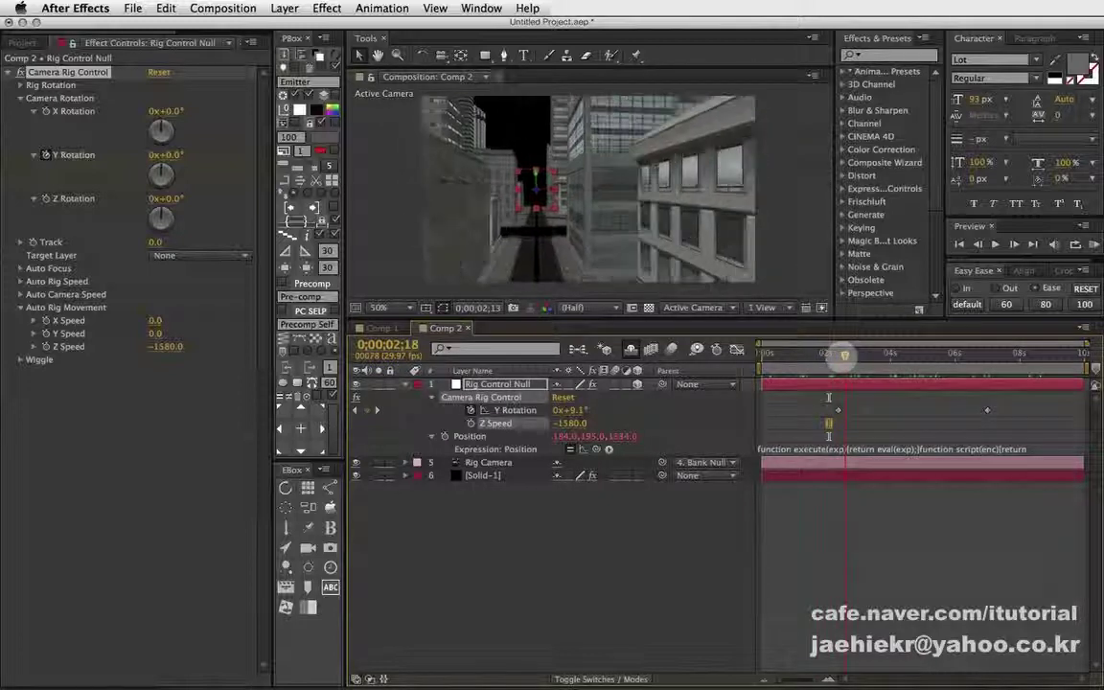
drag(839, 355, 837, 355)
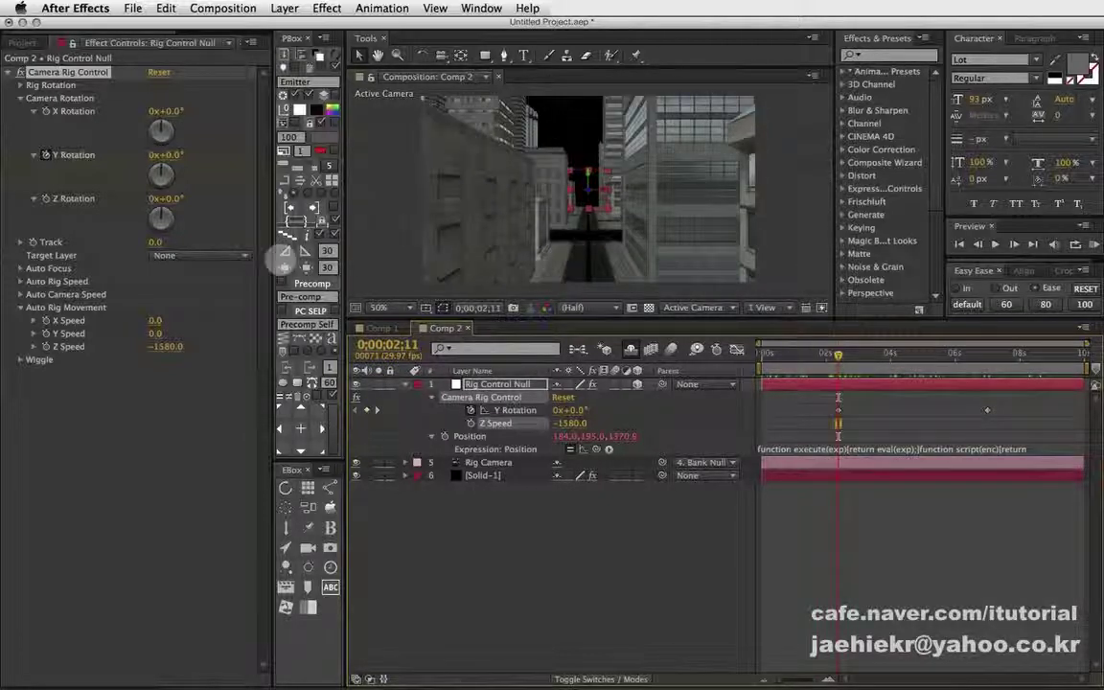
click(692, 307)
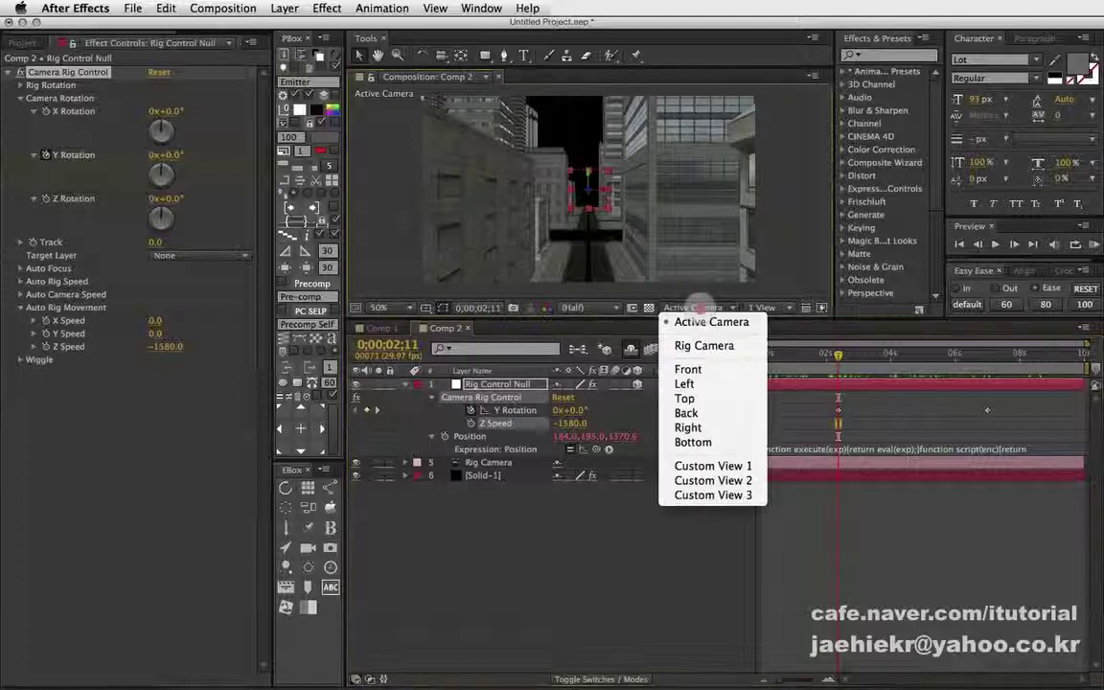
click(705, 467)
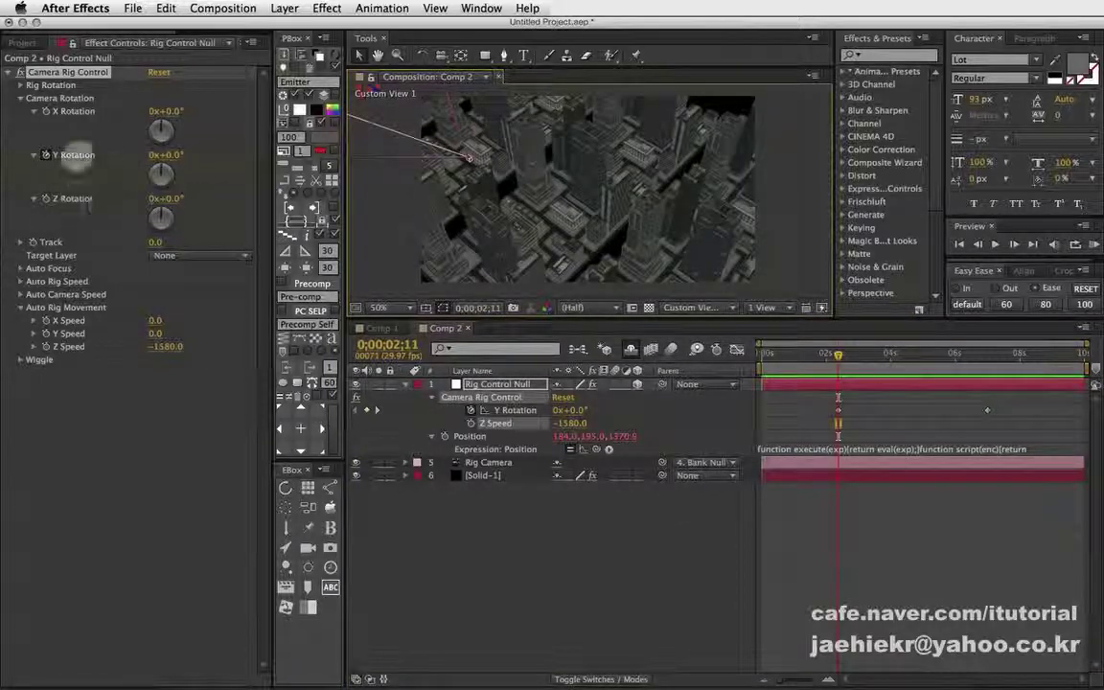
Test rig Bank values around 4 seconds, undoing each change.
click(20, 84)
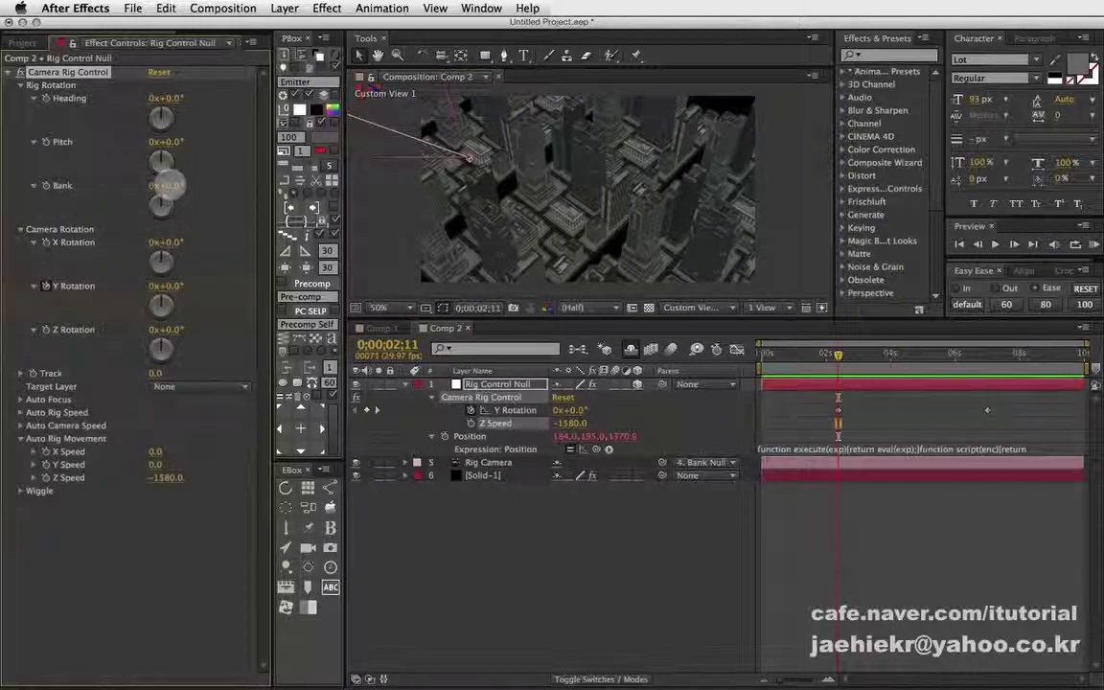
drag(170, 185, 172, 185)
key(super+z)
drag(851, 357, 907, 355)
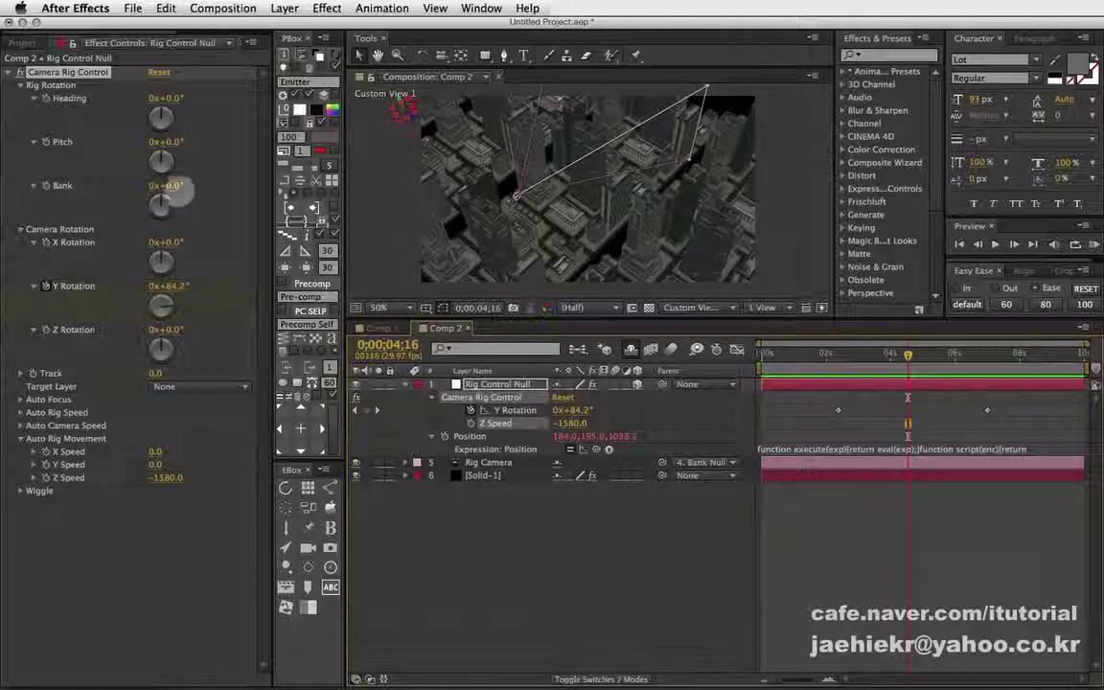
drag(178, 185, 183, 185)
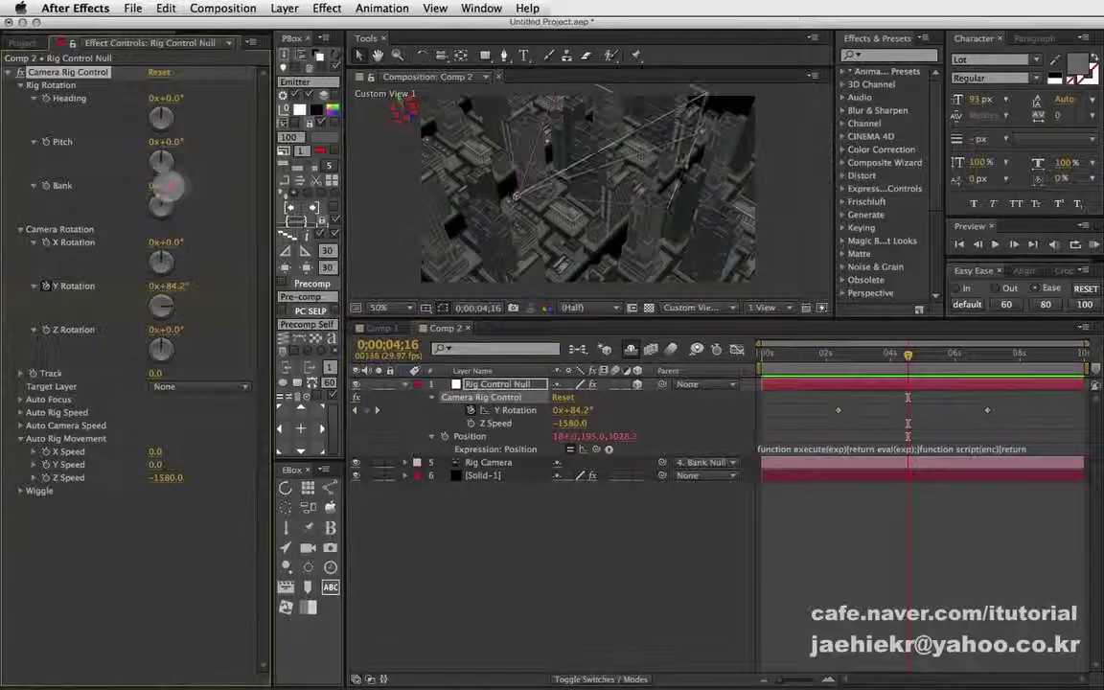
key(ctrl+z)
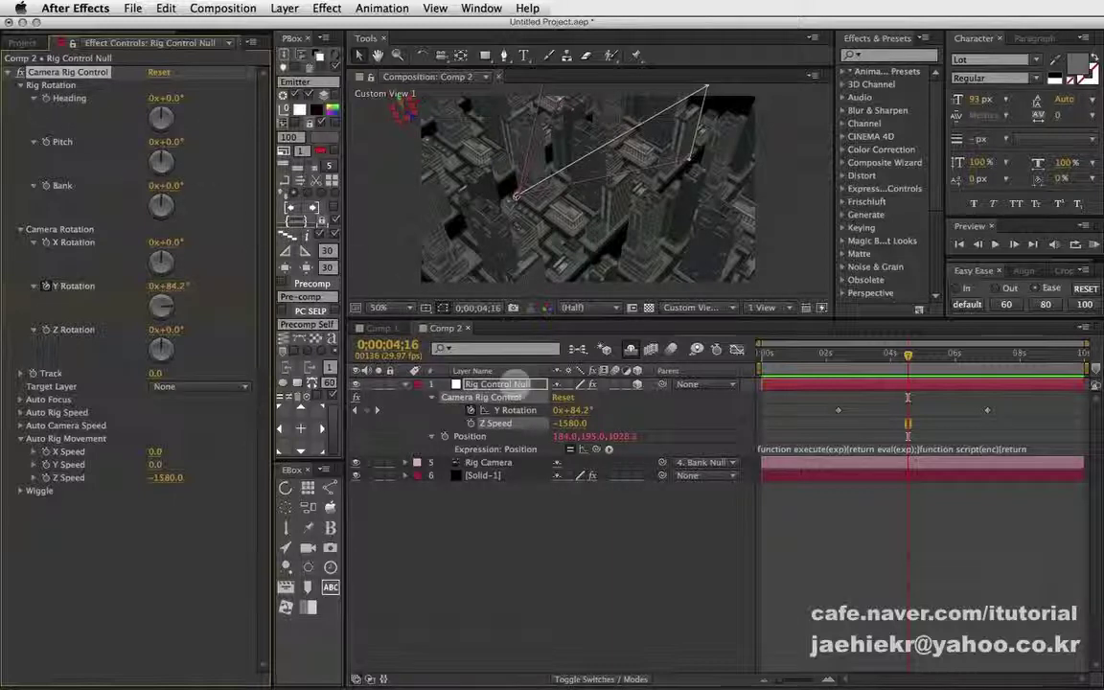
Select the Rig Control Null, test a Z Rotation tilt and undo it.
click(517, 383)
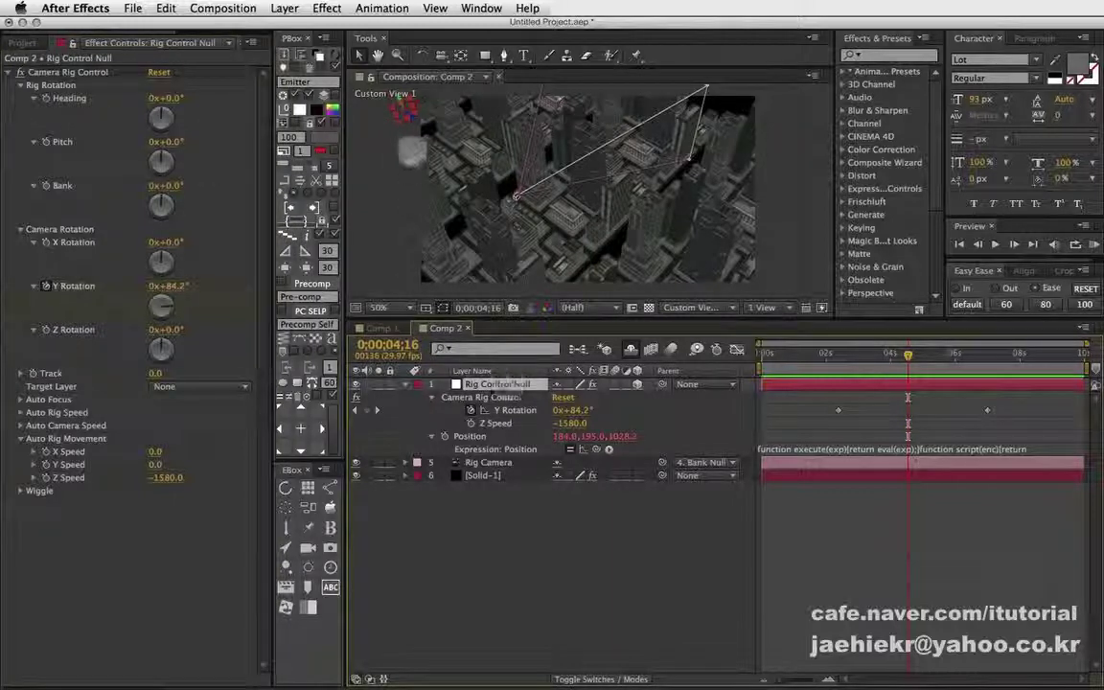
click(907, 356)
drag(907, 356, 840, 356)
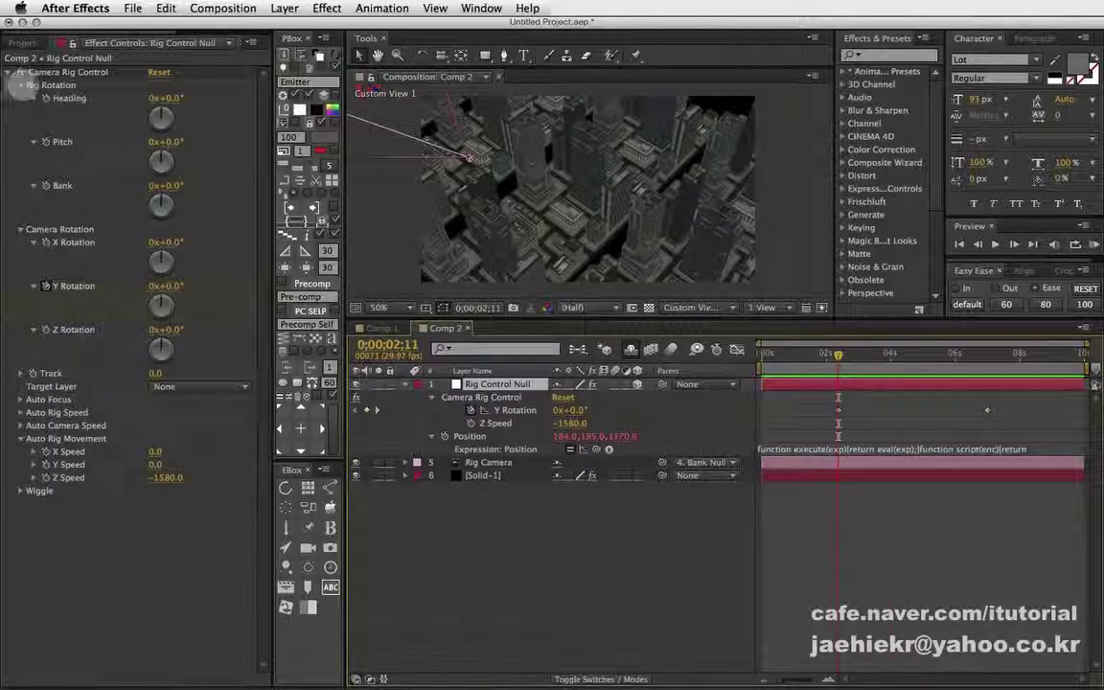
click(21, 85)
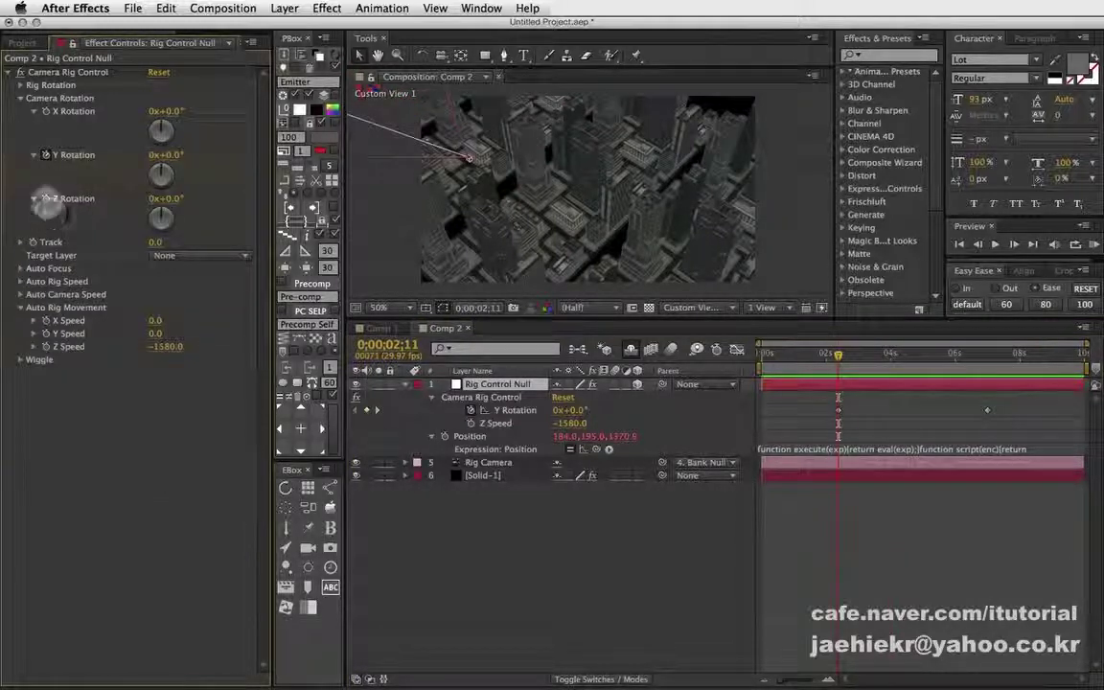
drag(173, 199, 193, 199)
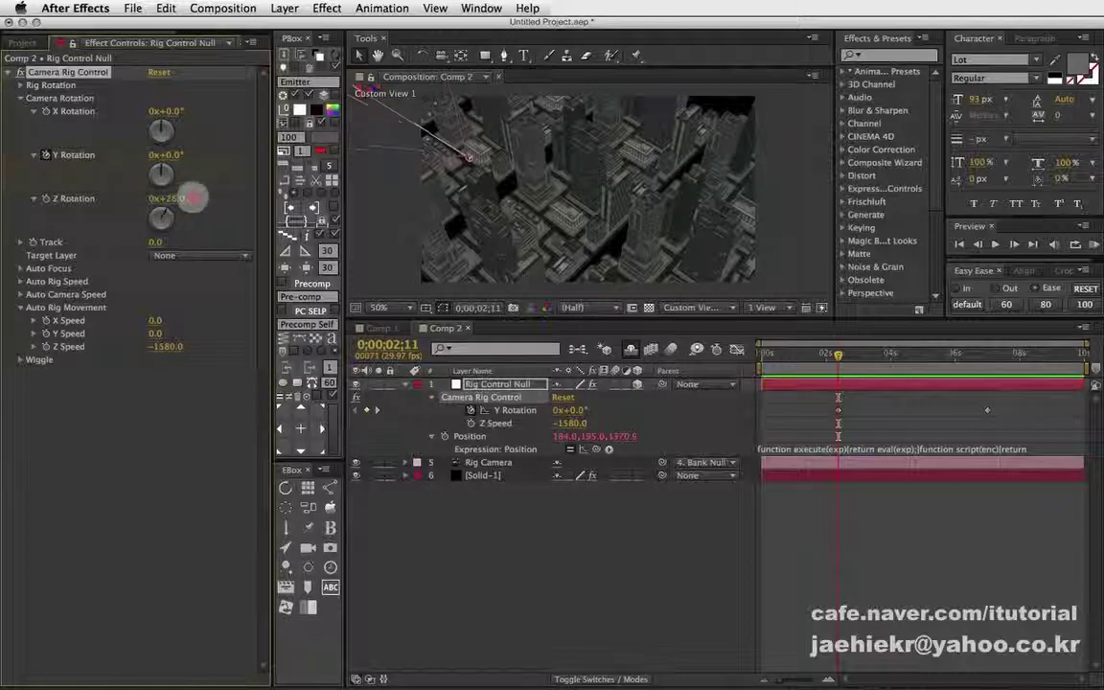
key(super+z)
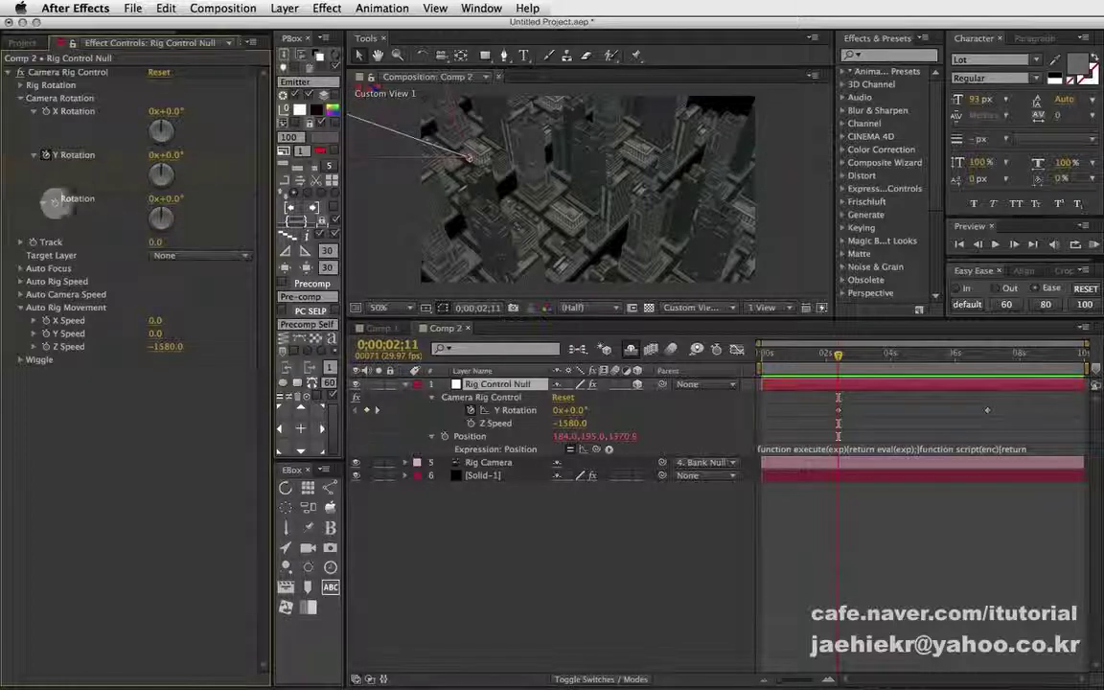
drag(839, 353, 988, 355)
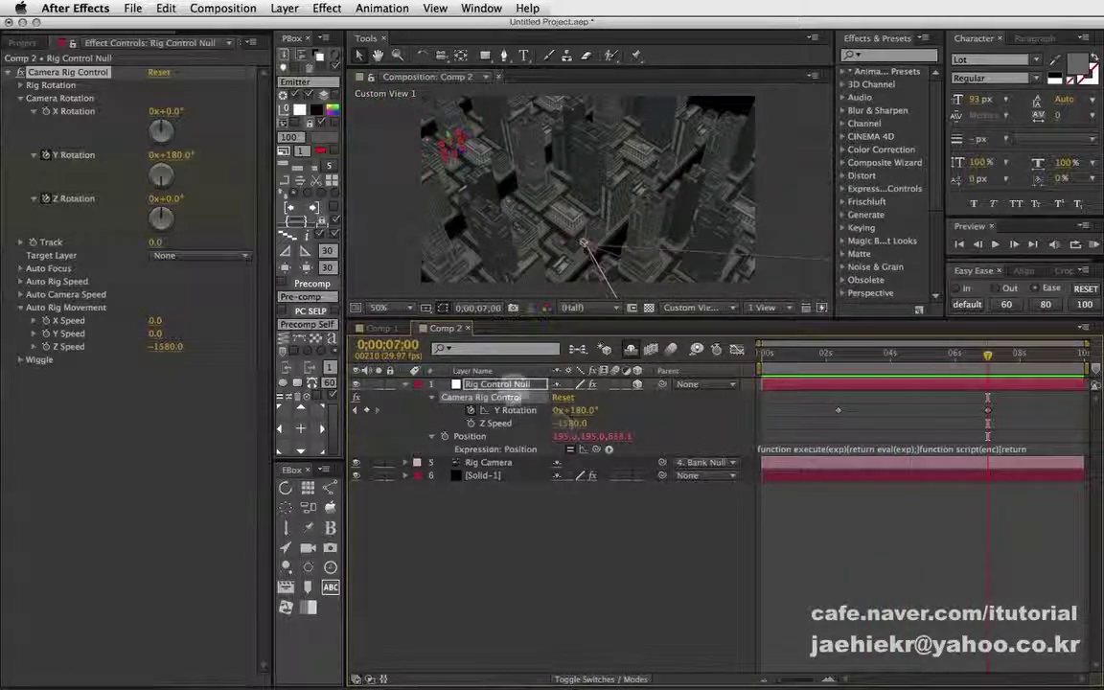
Reveal Z Rotation and add a 0° keyframe at 0;00;07;00.
key(u)
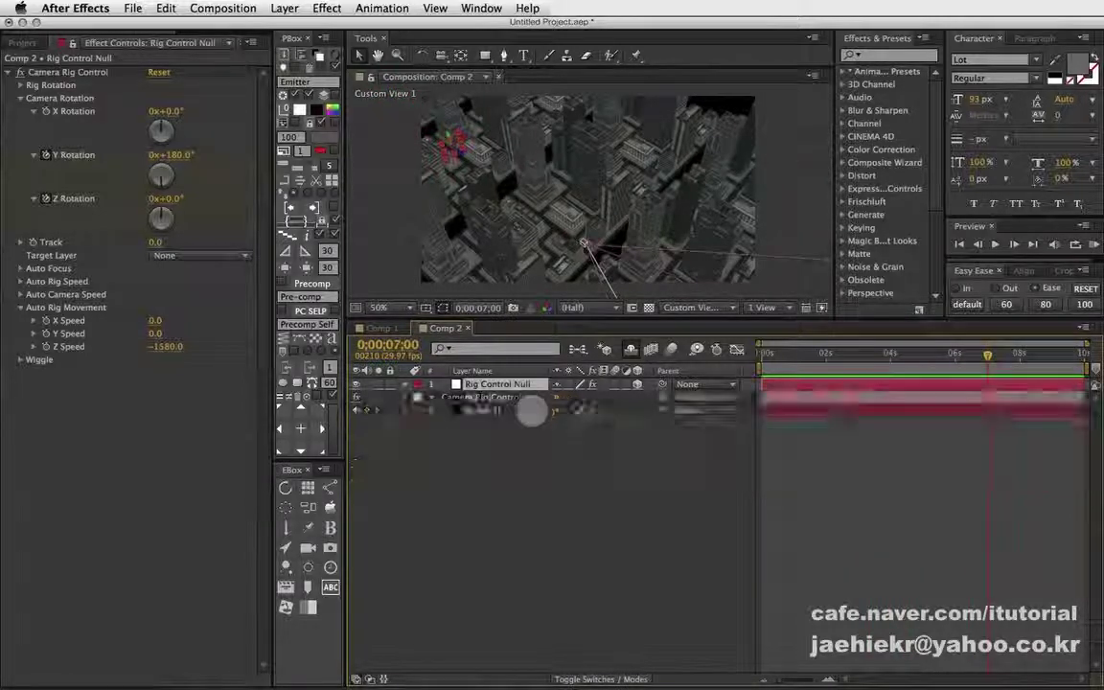
key(u)
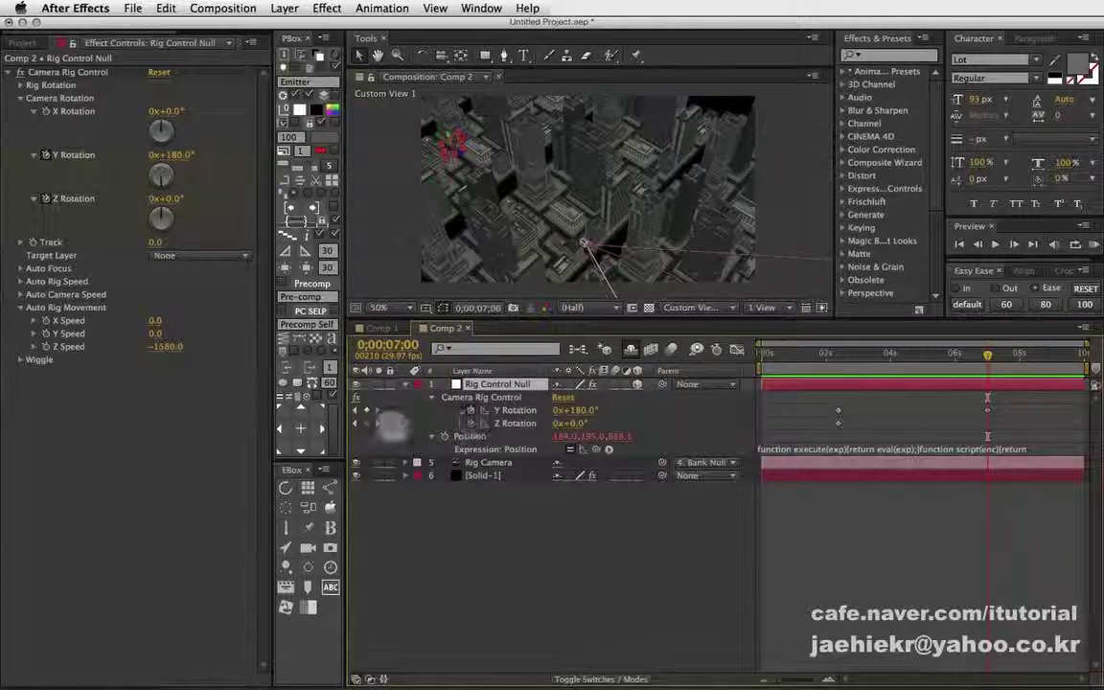
click(367, 423)
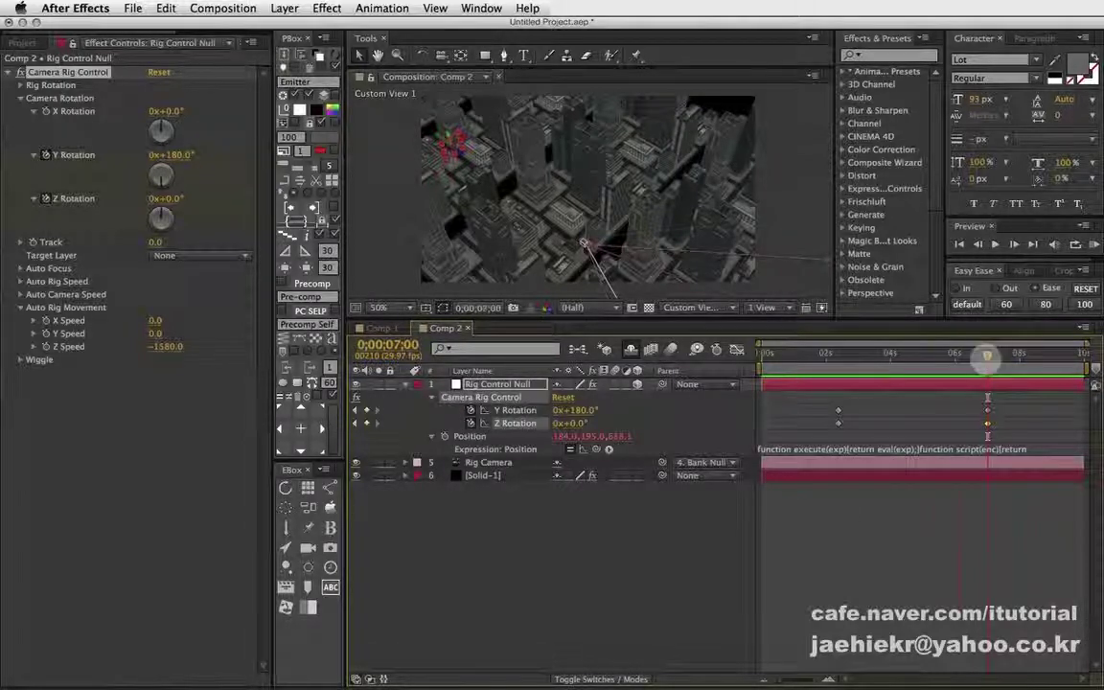
drag(987, 356, 890, 357)
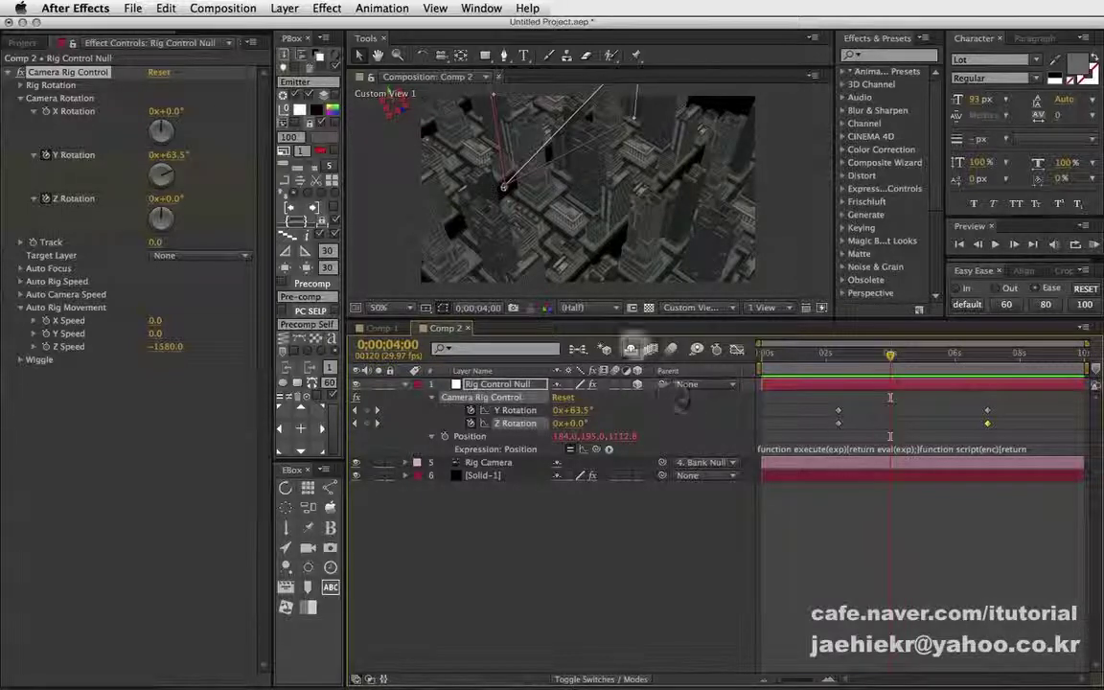
click(694, 307)
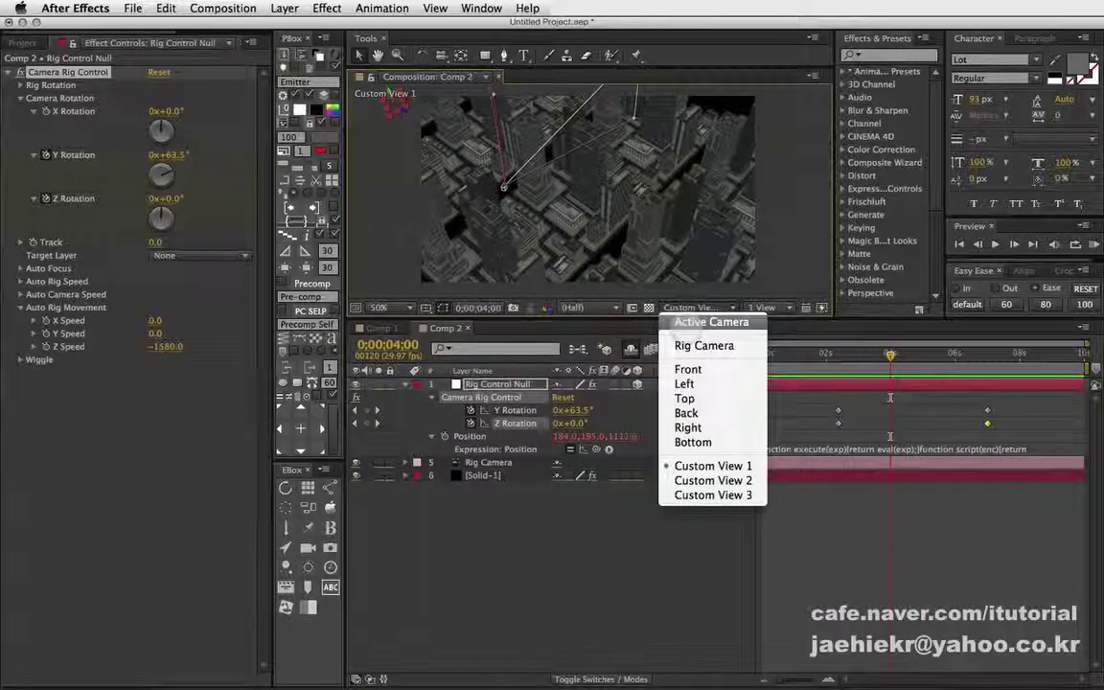
Back in Active Camera view, bank Z Rotation to -7.9° around 4 seconds.
click(711, 322)
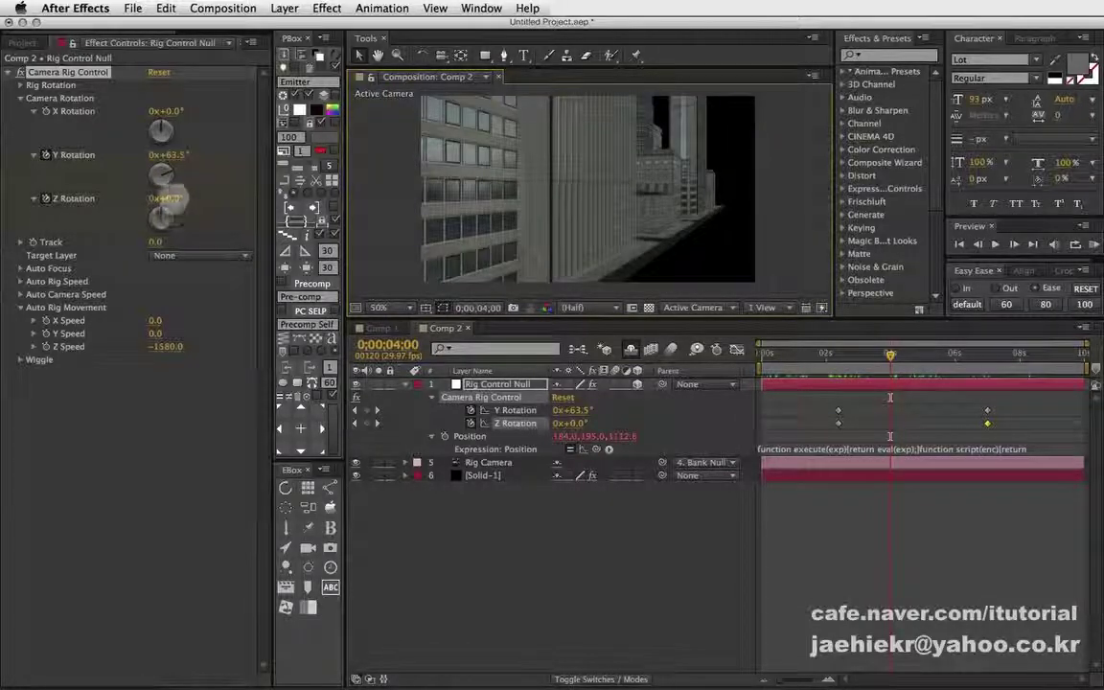
mouse_move(172, 198)
mouse_down()
mouse_move(182, 198)
mouse_move(158, 198)
mouse_up()
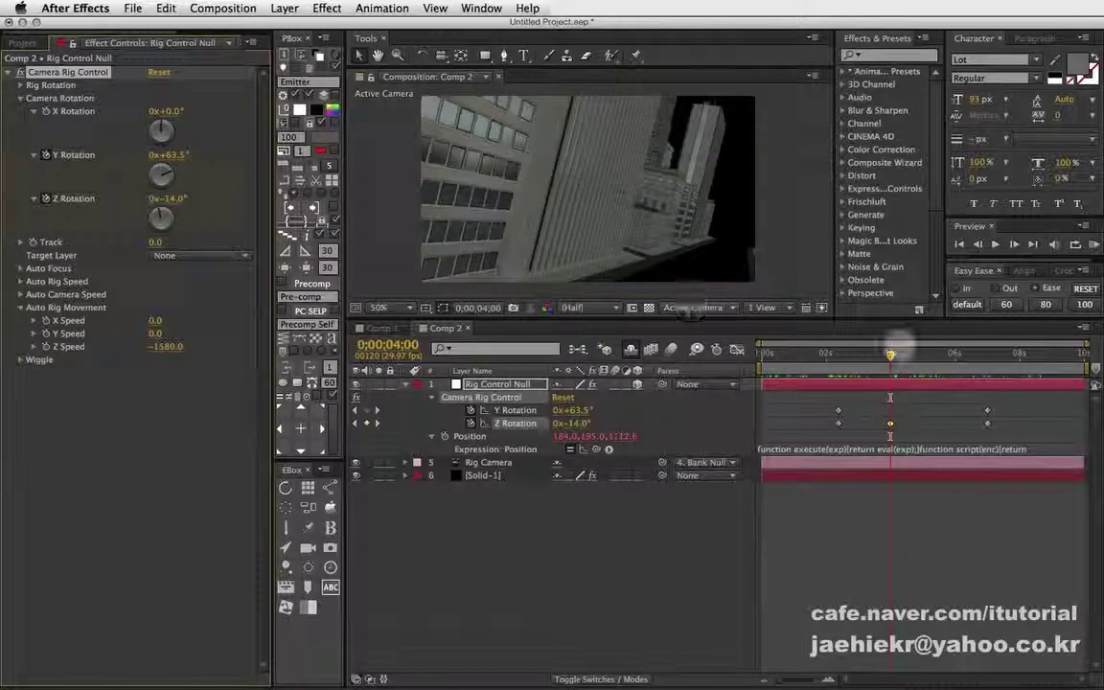
drag(829, 352, 889, 353)
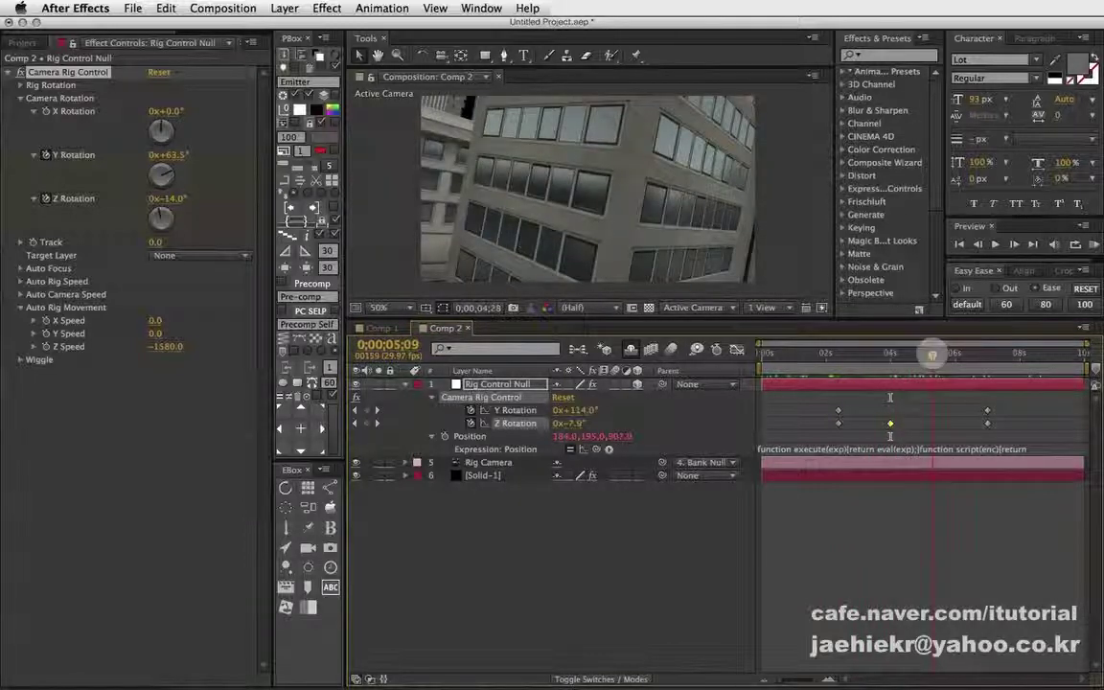
Preview past 5 seconds and bank Z Rotation to +7.9° at 0;00;06;10.
drag(931, 354, 955, 354)
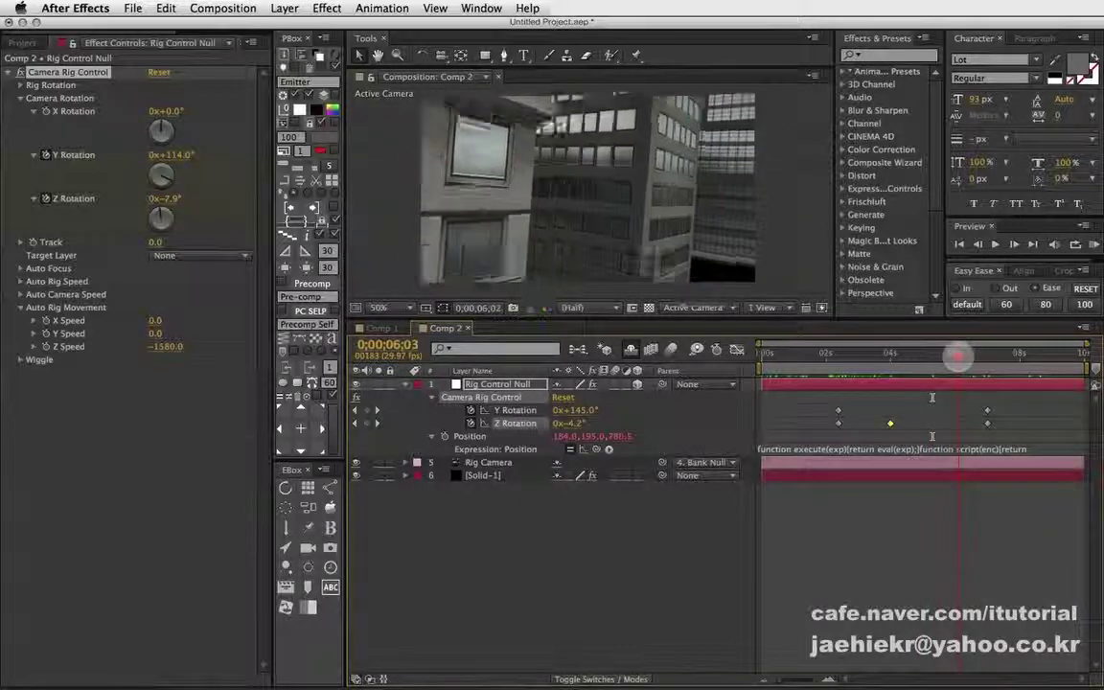
drag(968, 355, 973, 356)
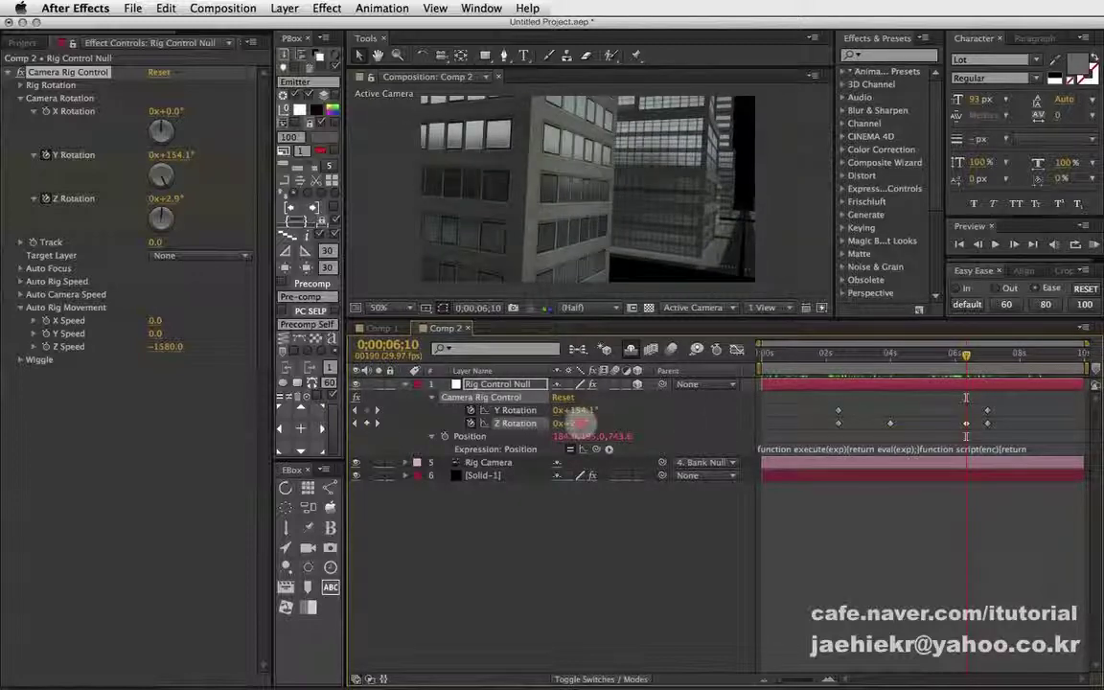
drag(582, 423, 586, 422)
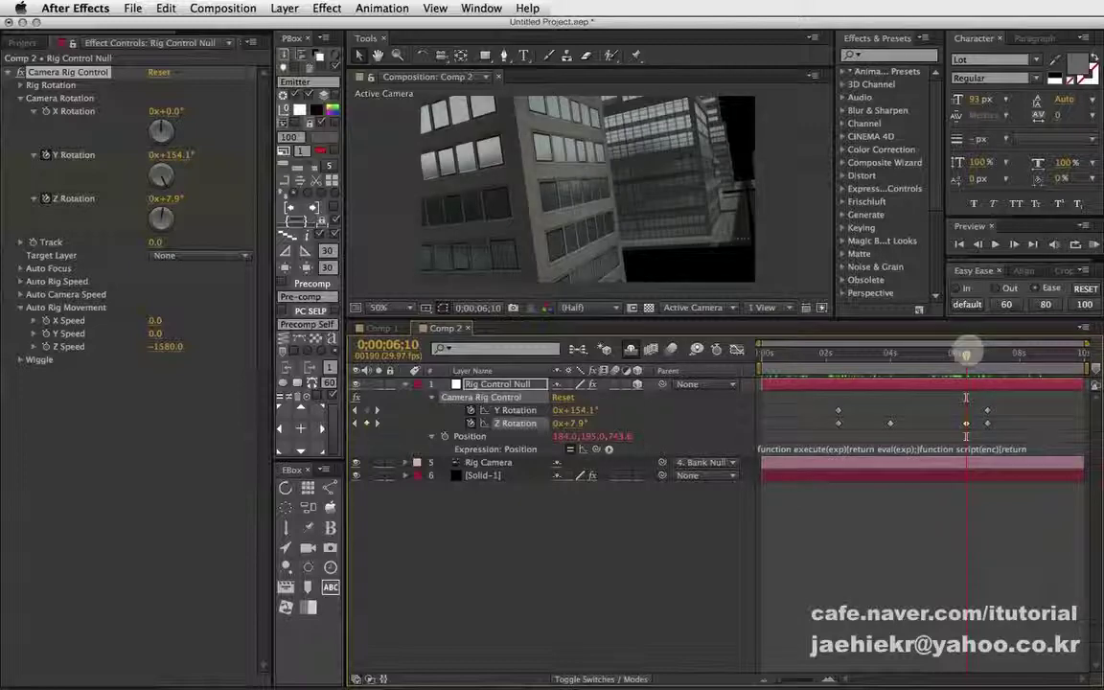
drag(968, 352, 986, 353)
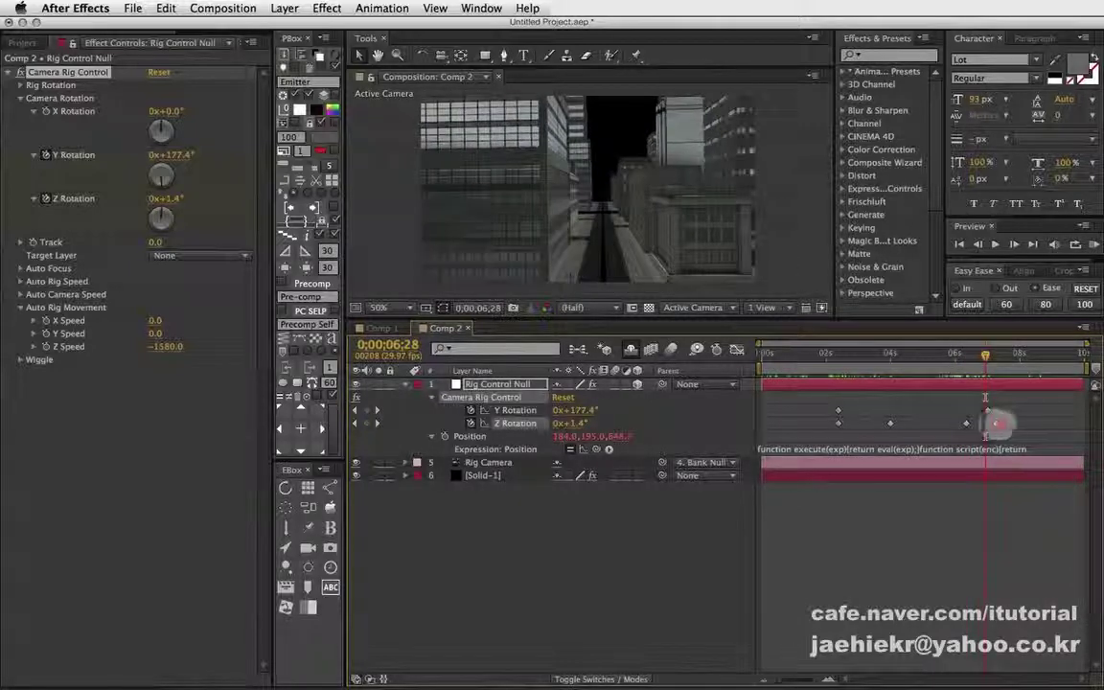
Apply Easy Ease to all the rotation keyframes and RAM-preview the eased turns.
drag(1028, 408, 825, 429)
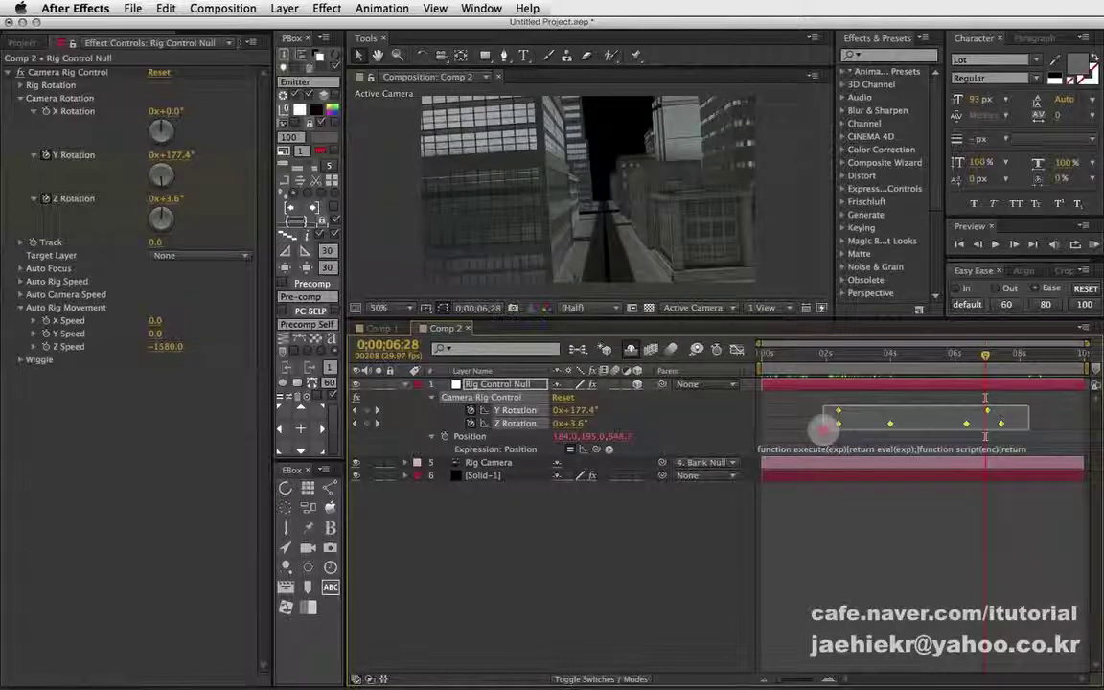
click(967, 304)
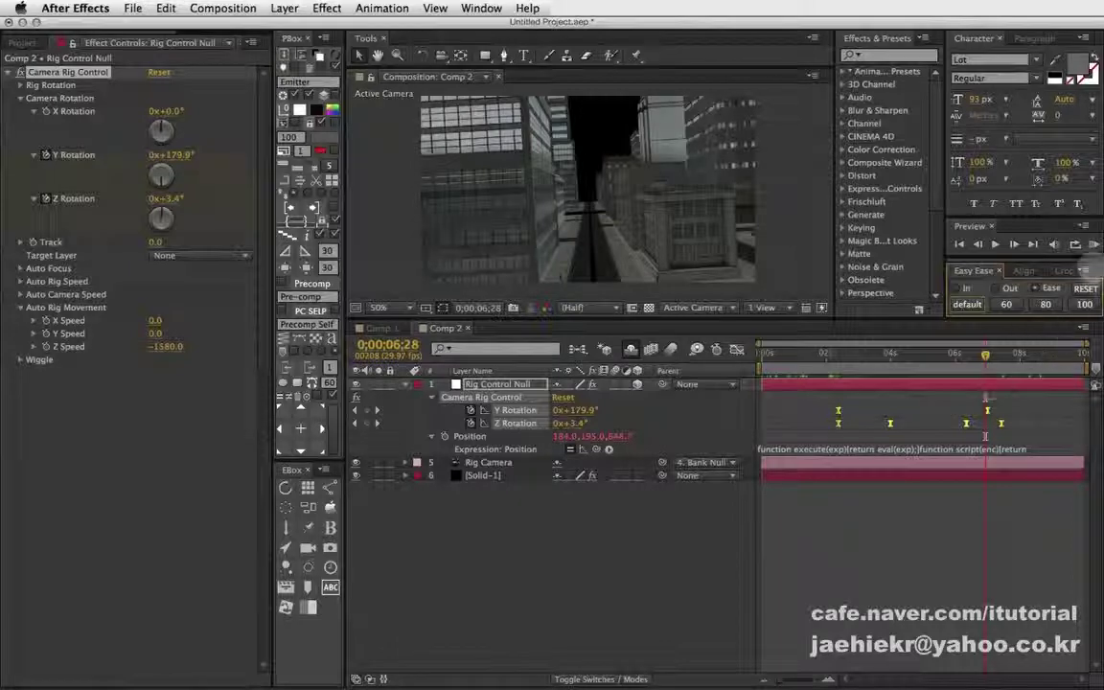
click(1091, 243)
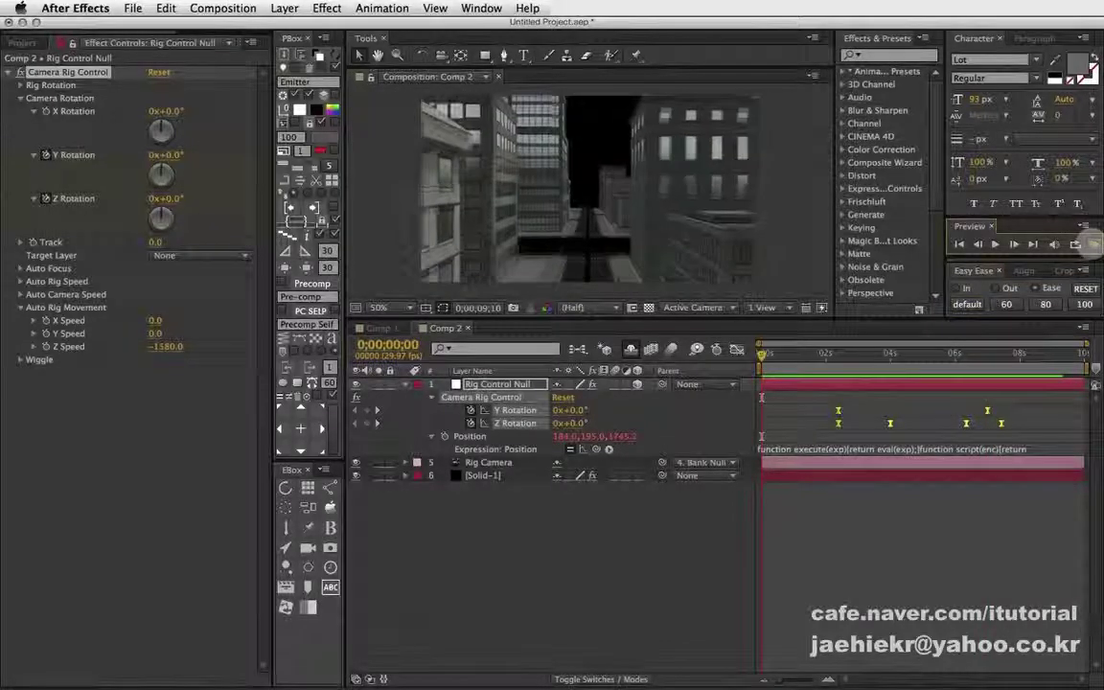
click(1053, 484)
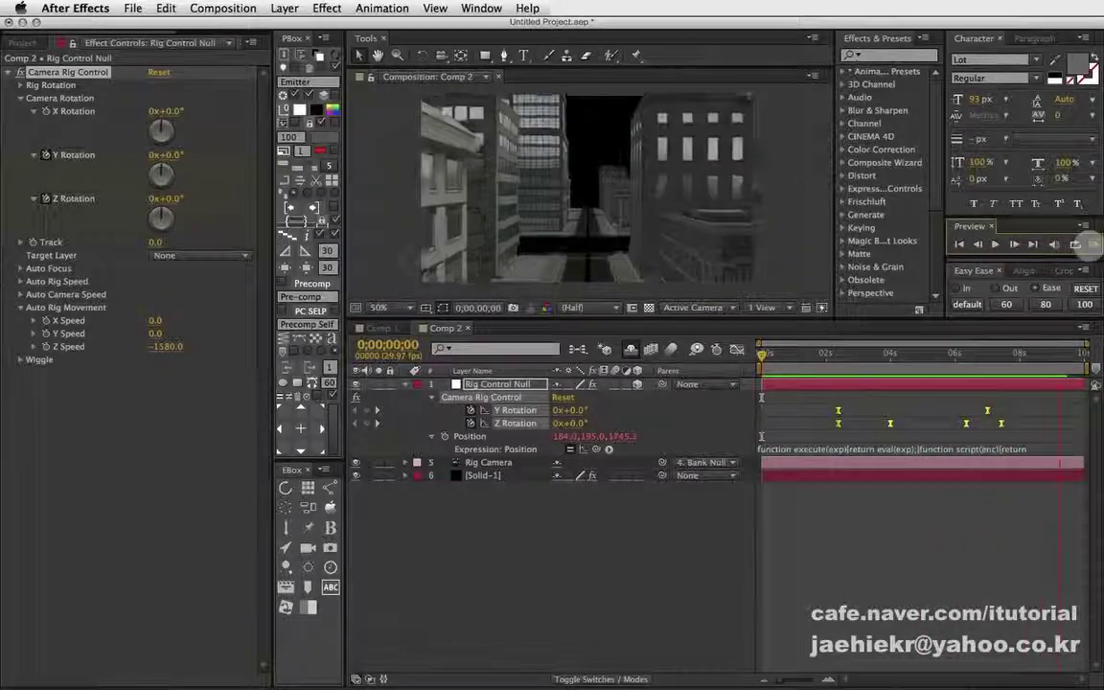
Stop the preview, move to about 3 seconds, and expand the Wiggle settings.
click(1088, 243)
drag(767, 355, 863, 356)
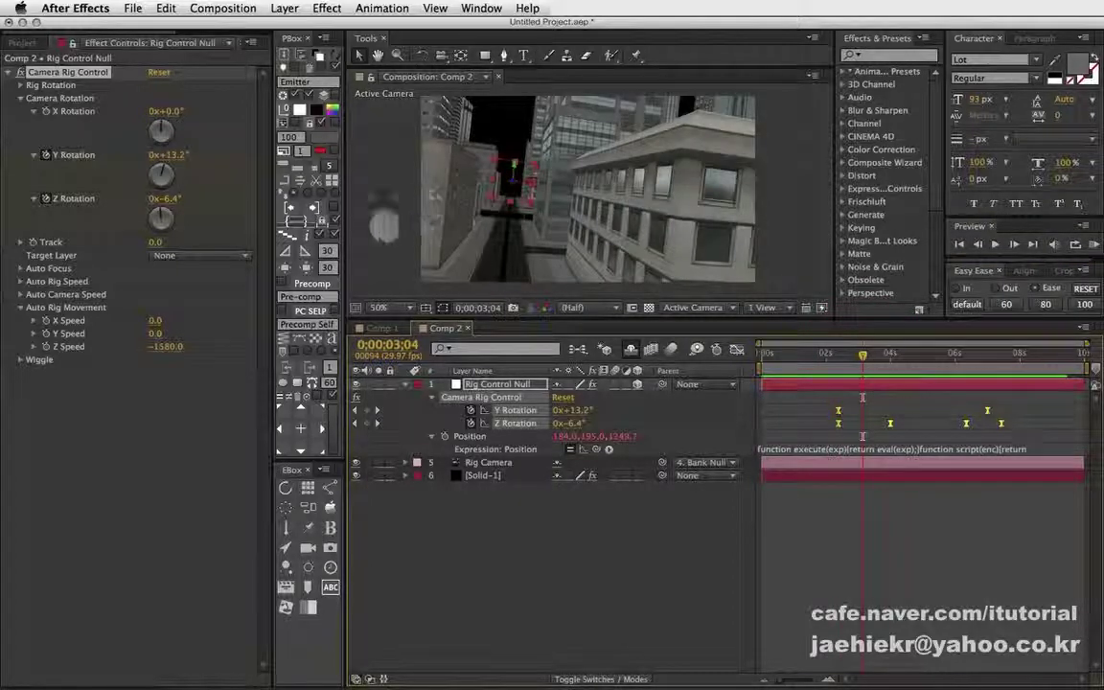
click(20, 360)
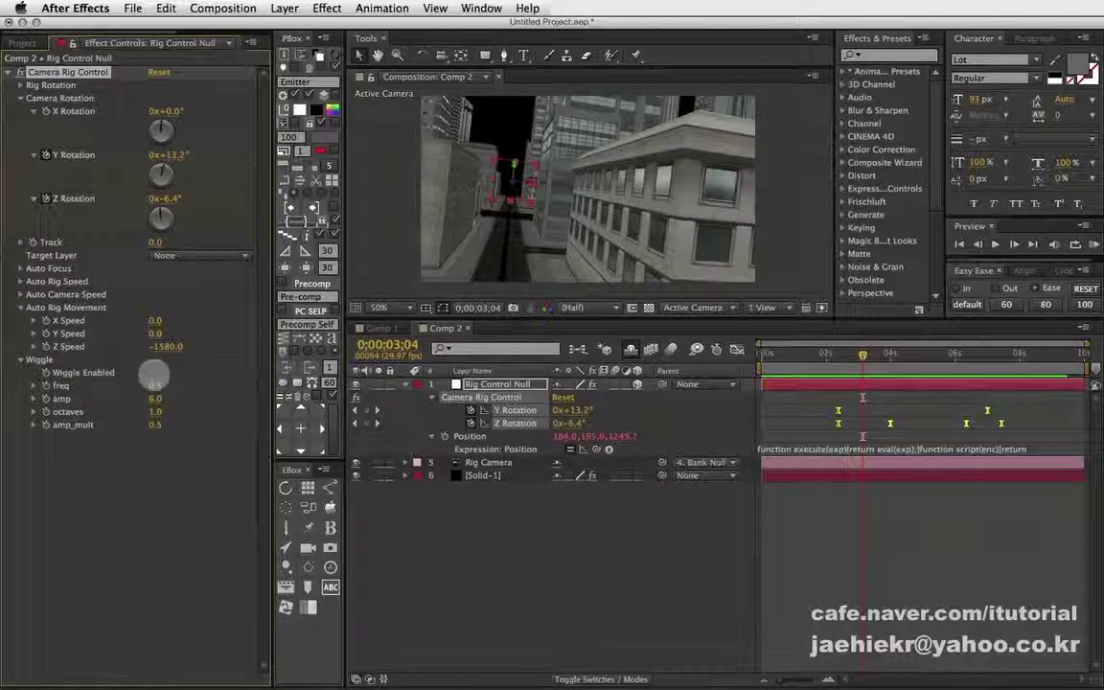
Enable Wiggle, play from about 1 second, and RAM-preview the shaky flythrough.
click(153, 373)
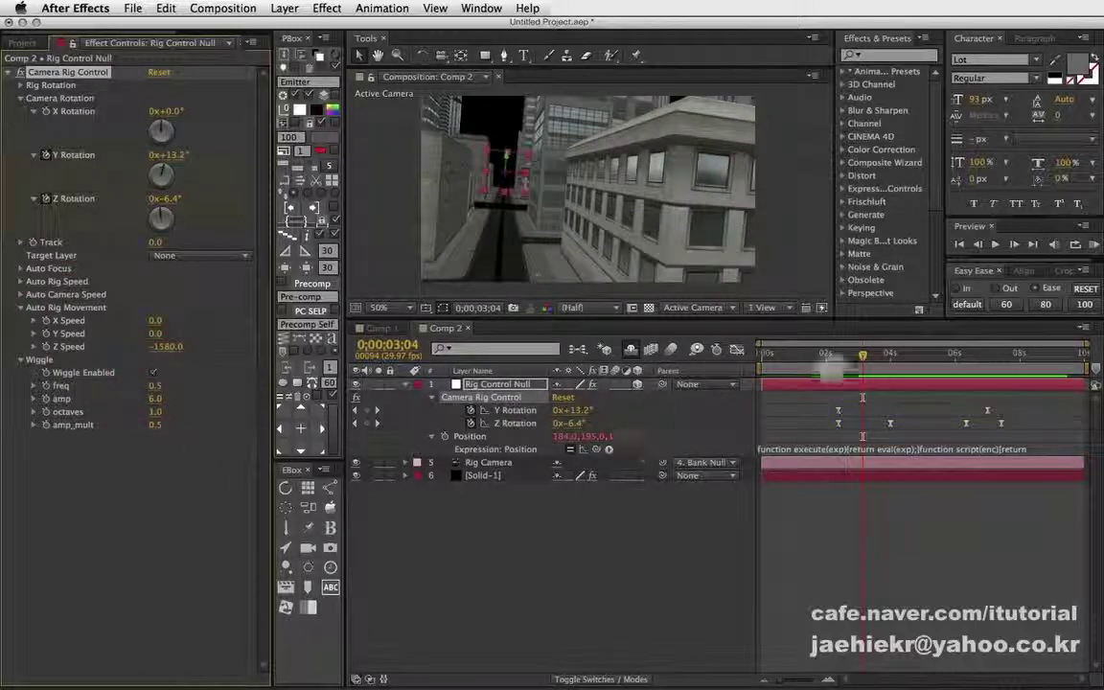
drag(824, 358, 796, 355)
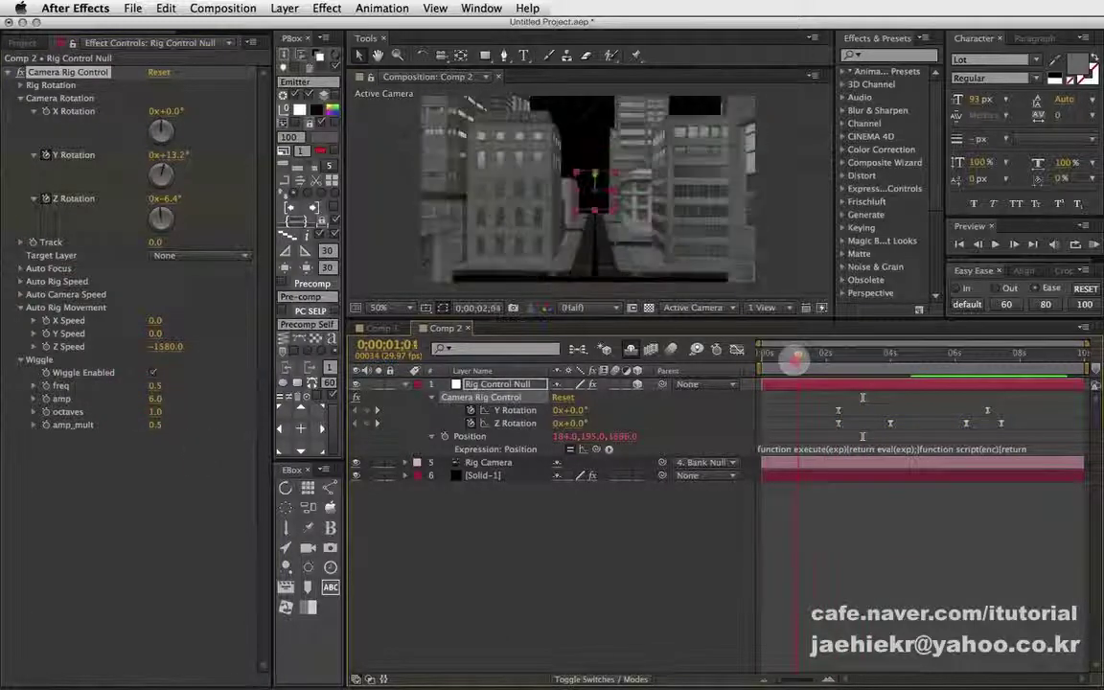
key(space)
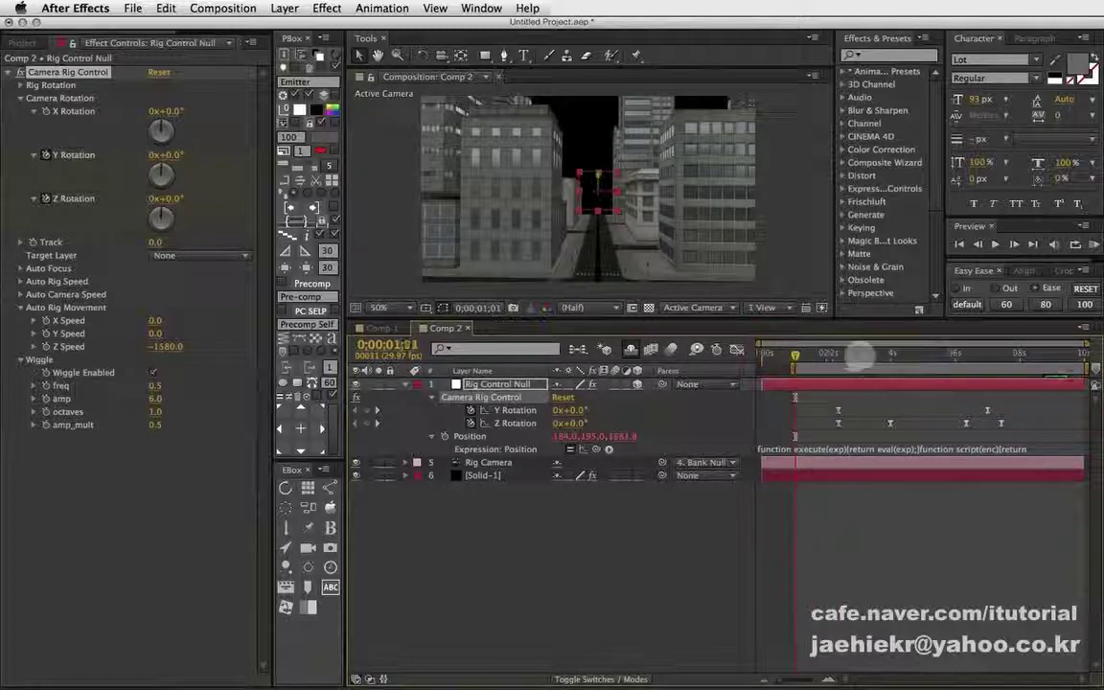
drag(996, 358, 1018, 358)
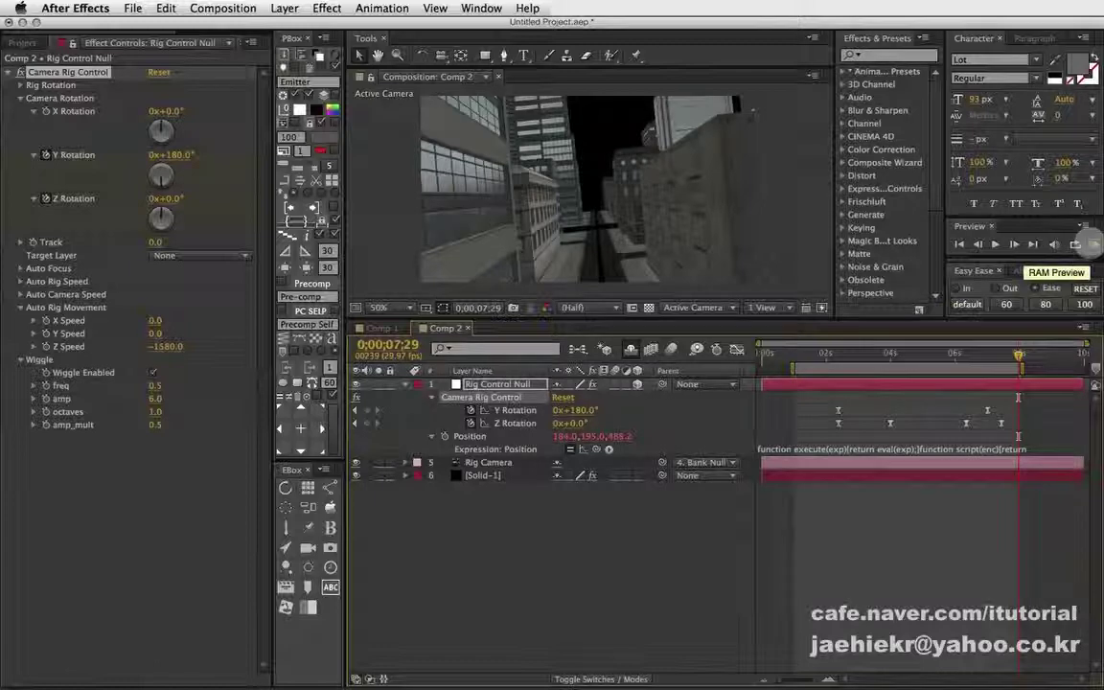
click(1093, 245)
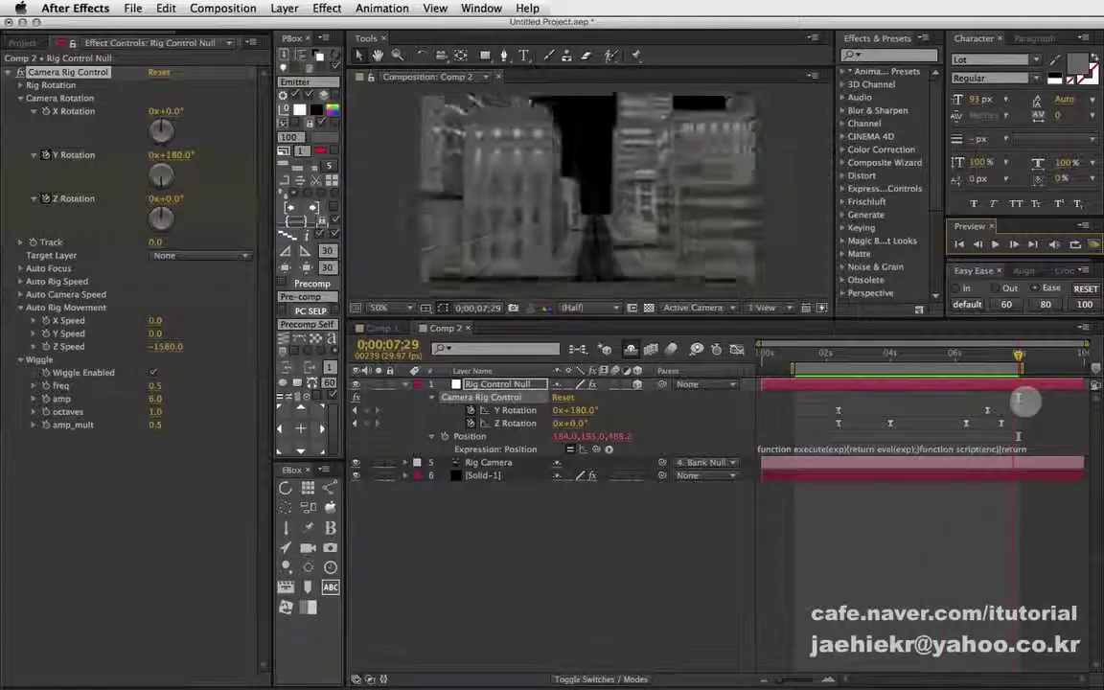
Set the rig's Wiggle freq to 3.0 and amp to 8.0, then RAM-preview the stronger shake.
click(960, 265)
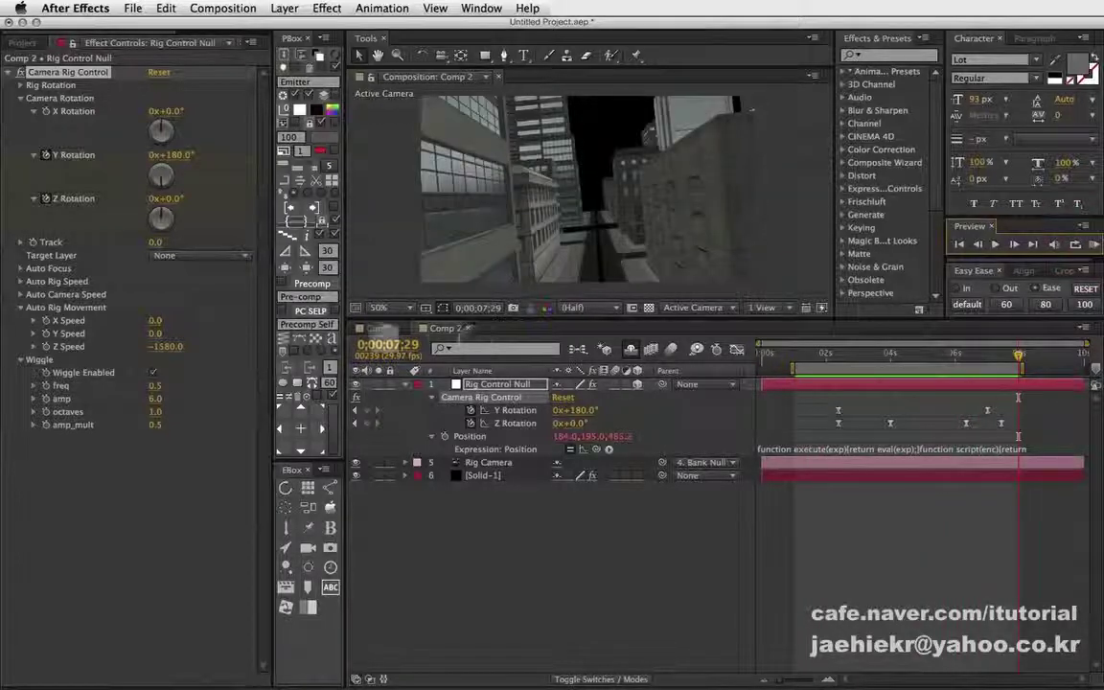
click(156, 386)
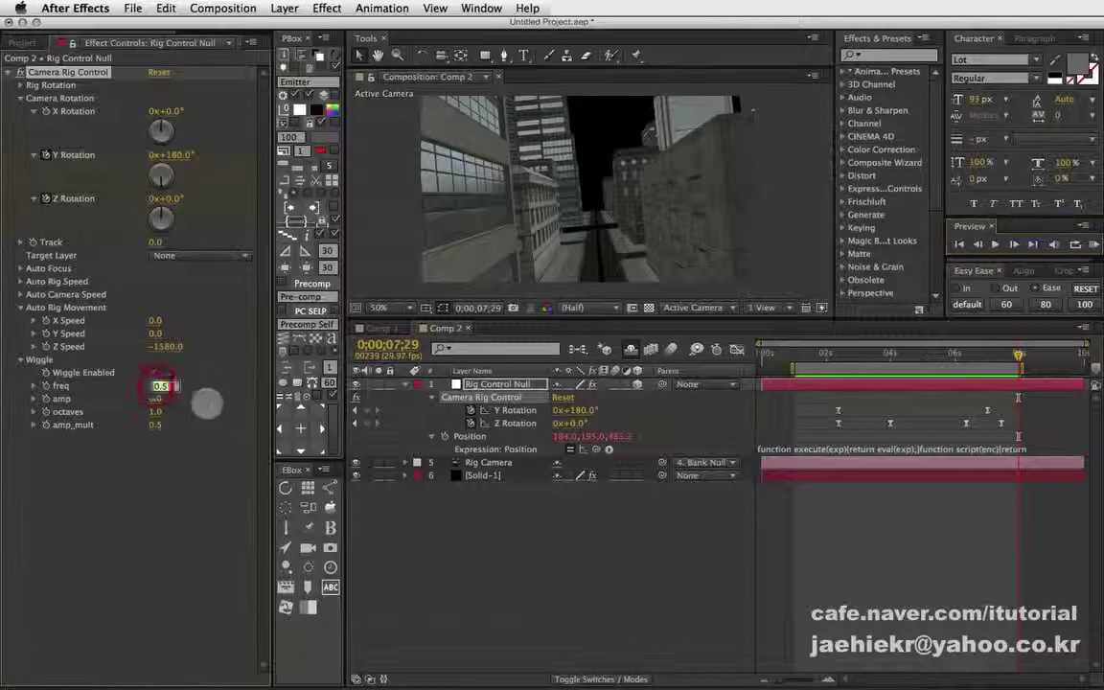
text(3)
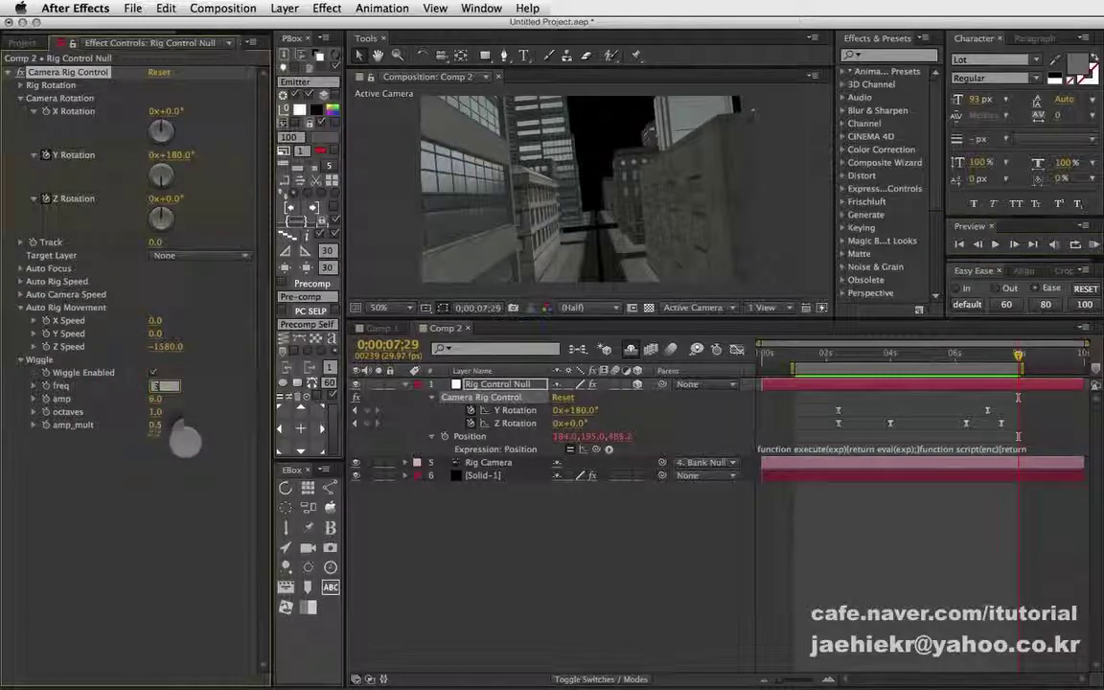
click(185, 438)
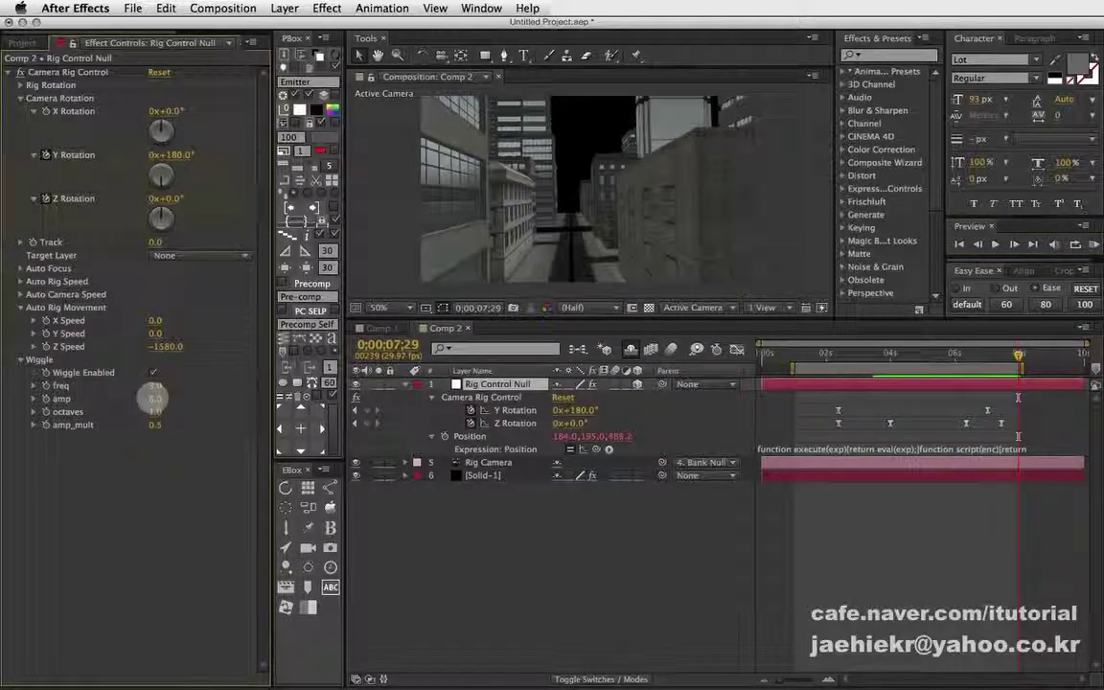
click(155, 397)
text(6)
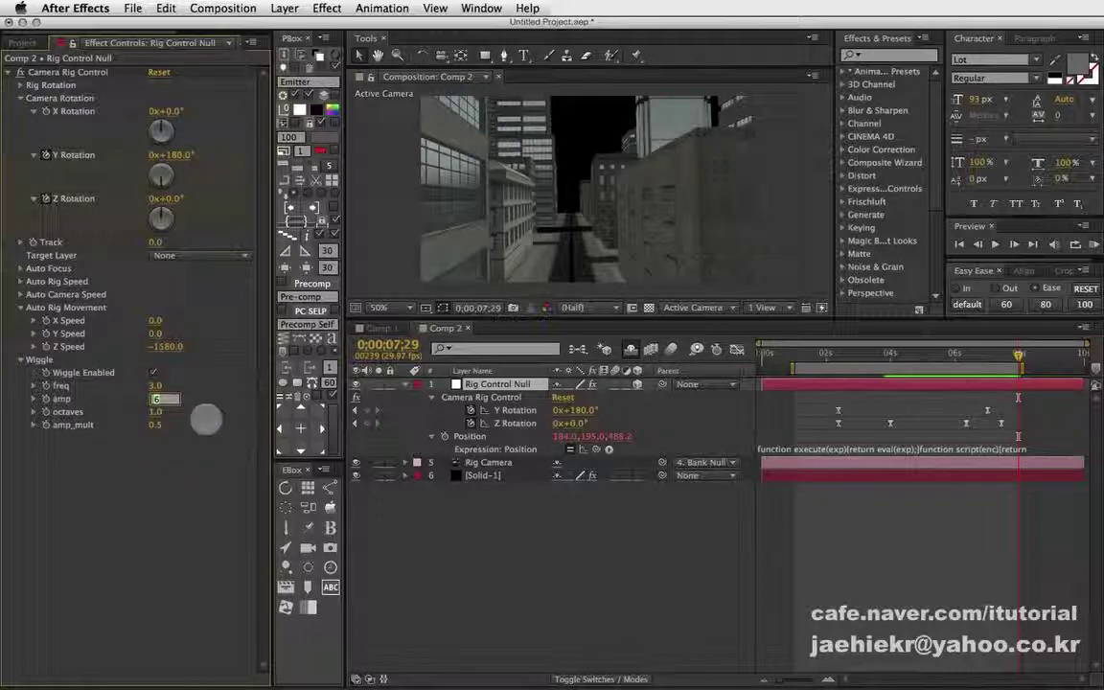
click(172, 463)
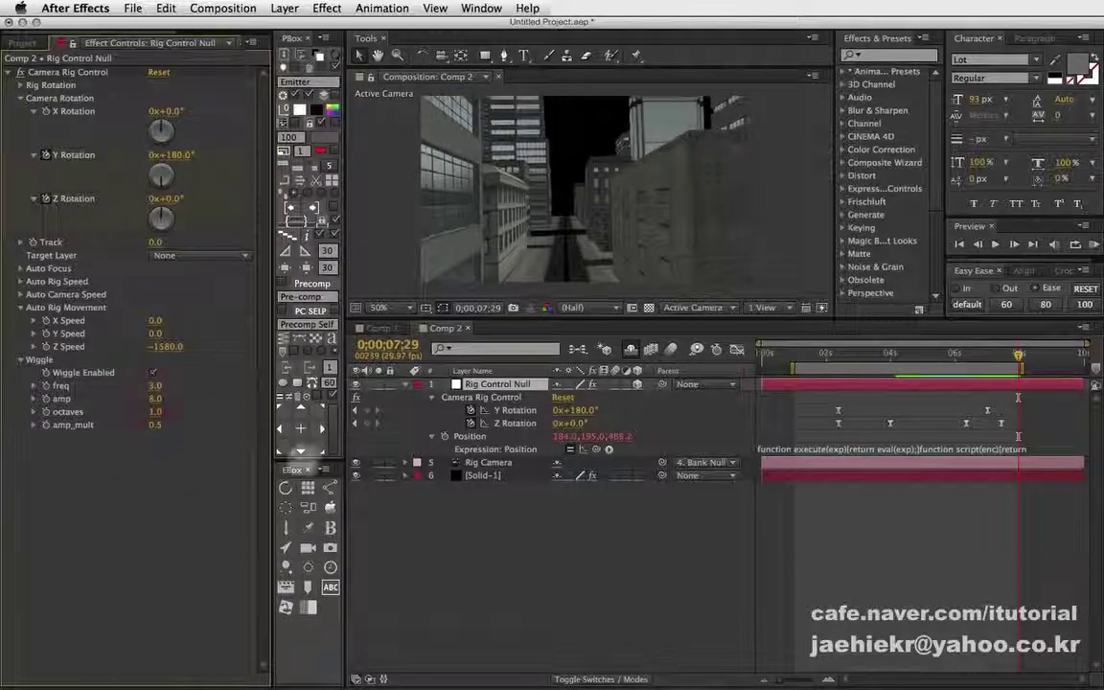
click(1092, 244)
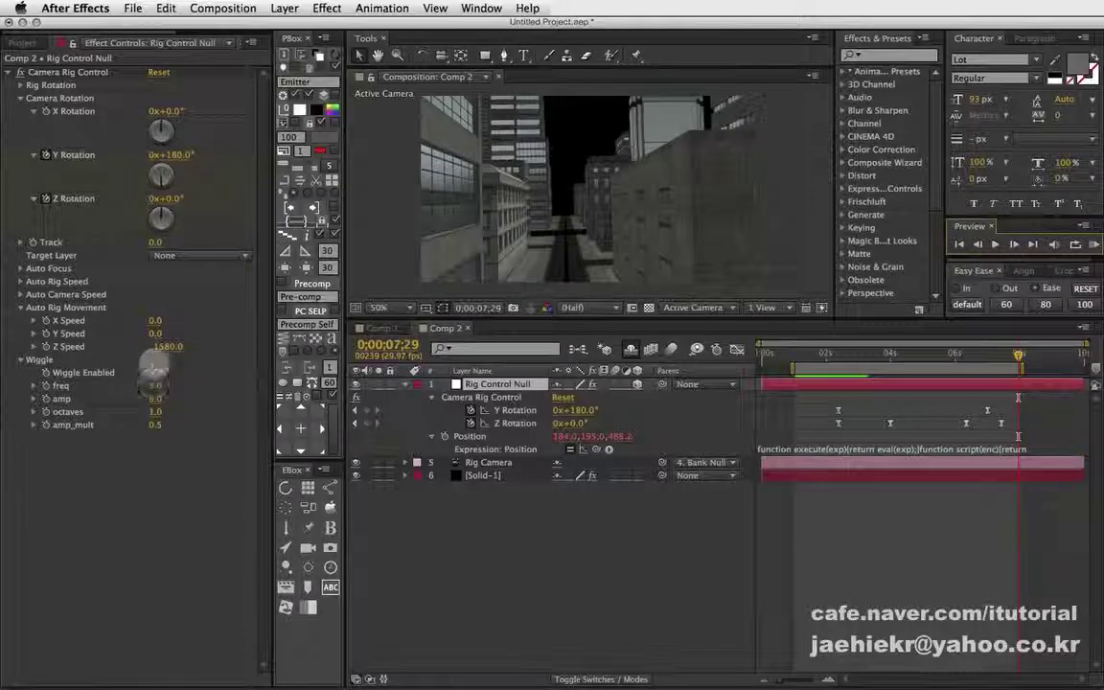
Disable Wiggle Enabled, stop playback, and move the time indicator to 0;00;02;19.
click(154, 372)
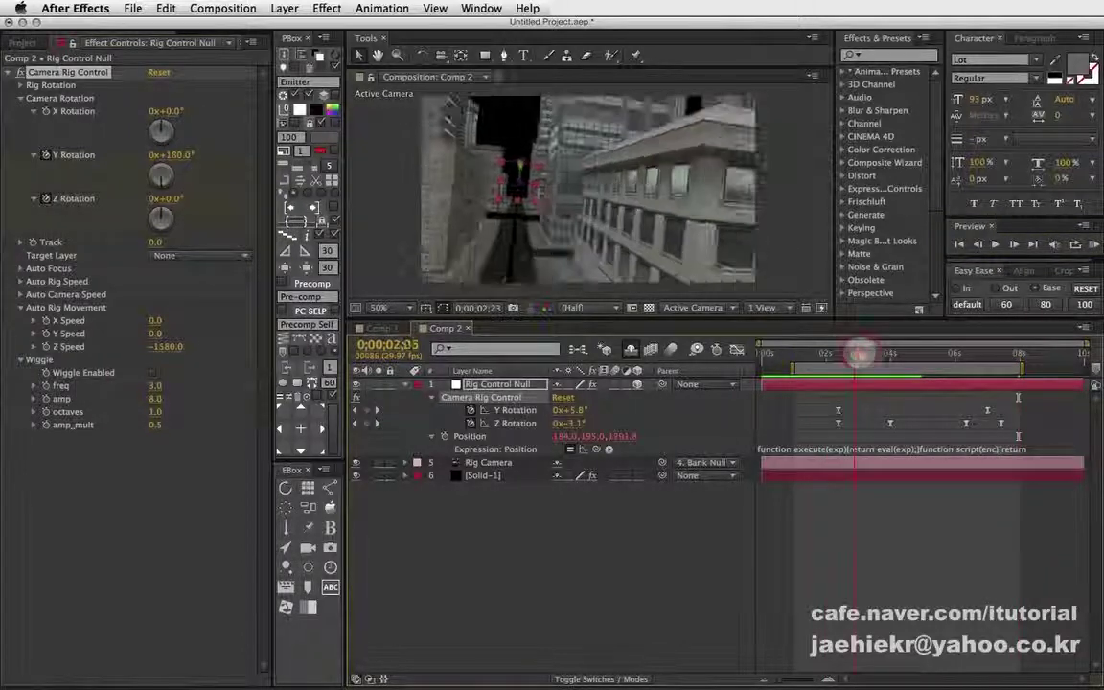
click(862, 353)
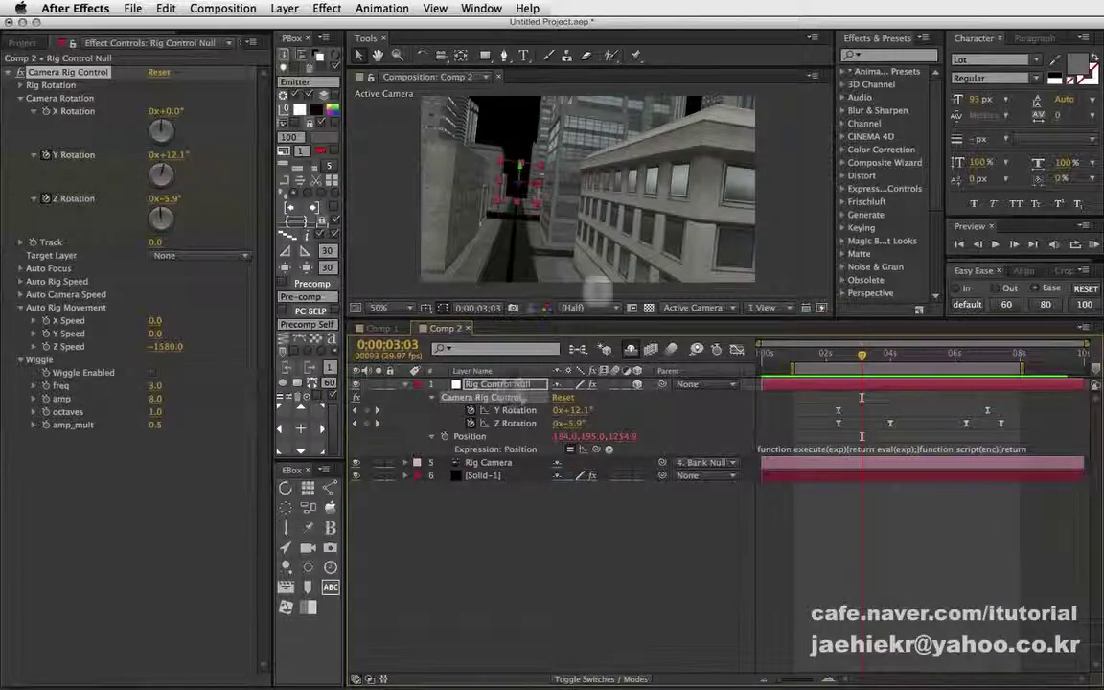
mouse_move(757, 351)
mouse_down()
mouse_move(863, 355)
mouse_move(847, 355)
mouse_up()
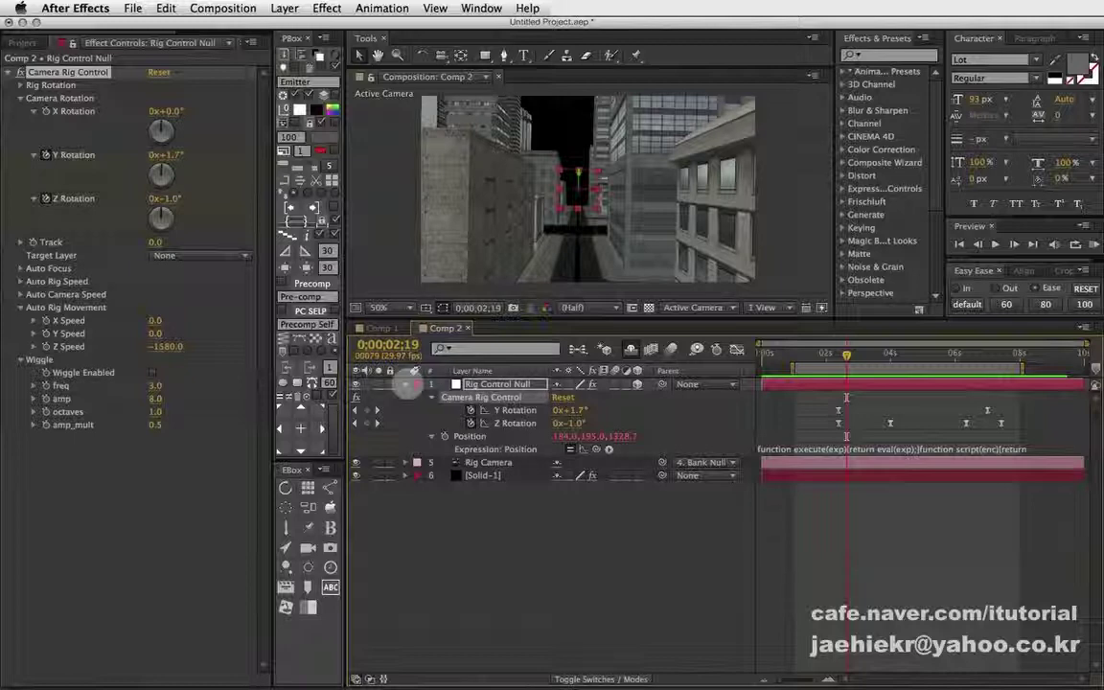
Collapse the Rig Control Null and Rig Camera properties, then deselect all layers.
click(405, 385)
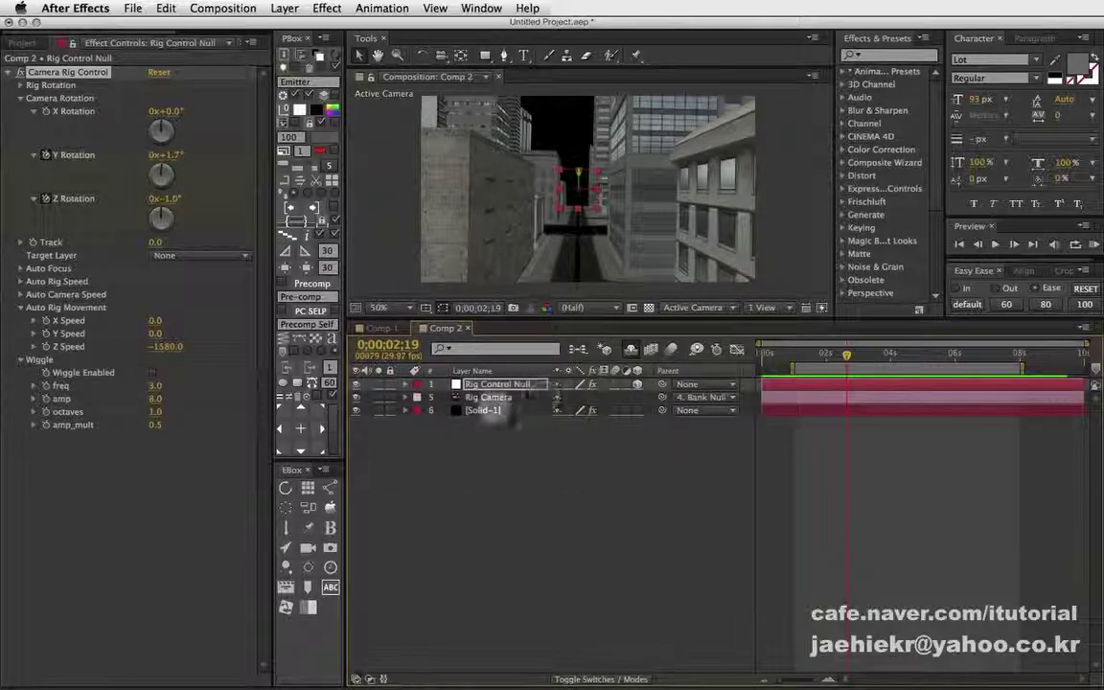
click(489, 397)
key(e)
key(e)
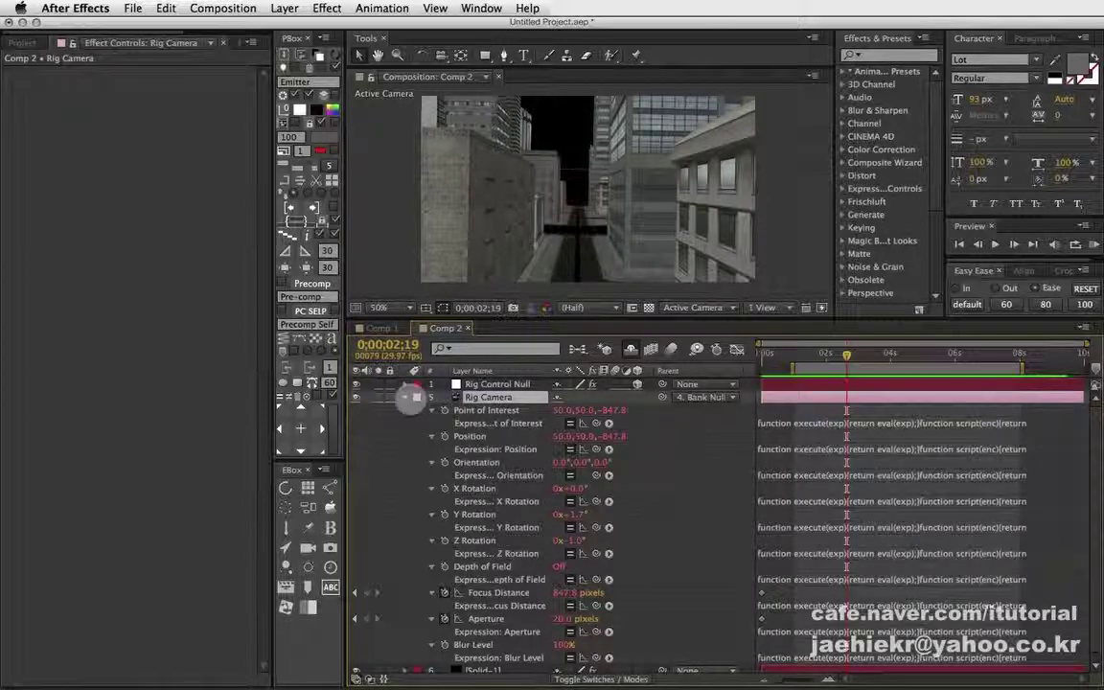
click(405, 397)
click(482, 433)
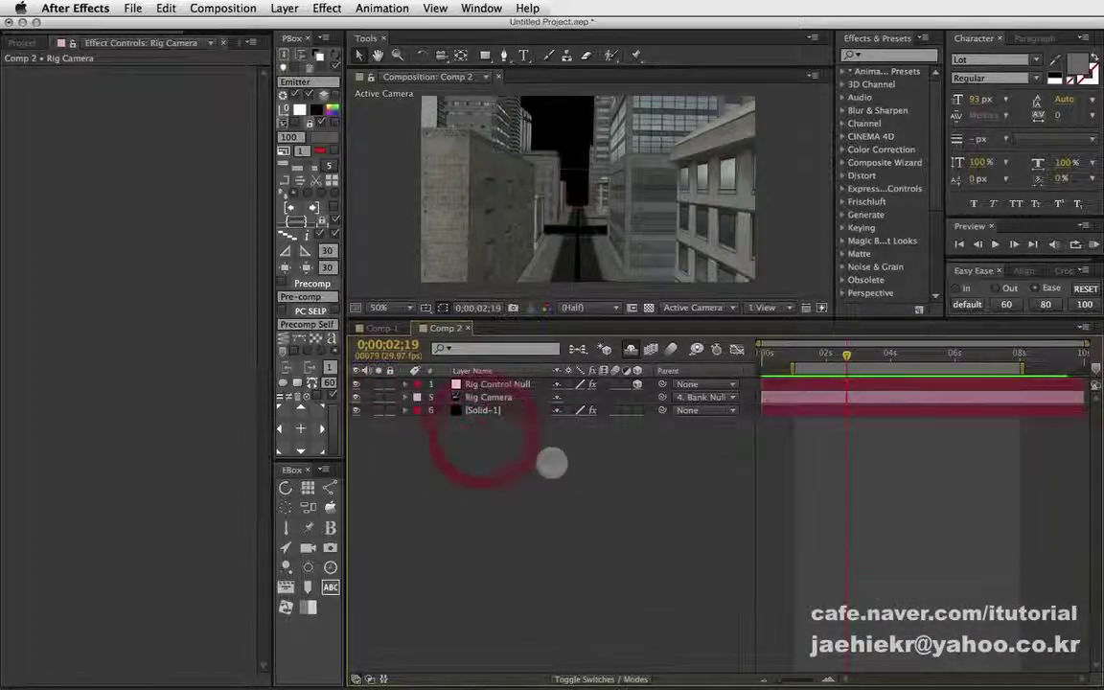